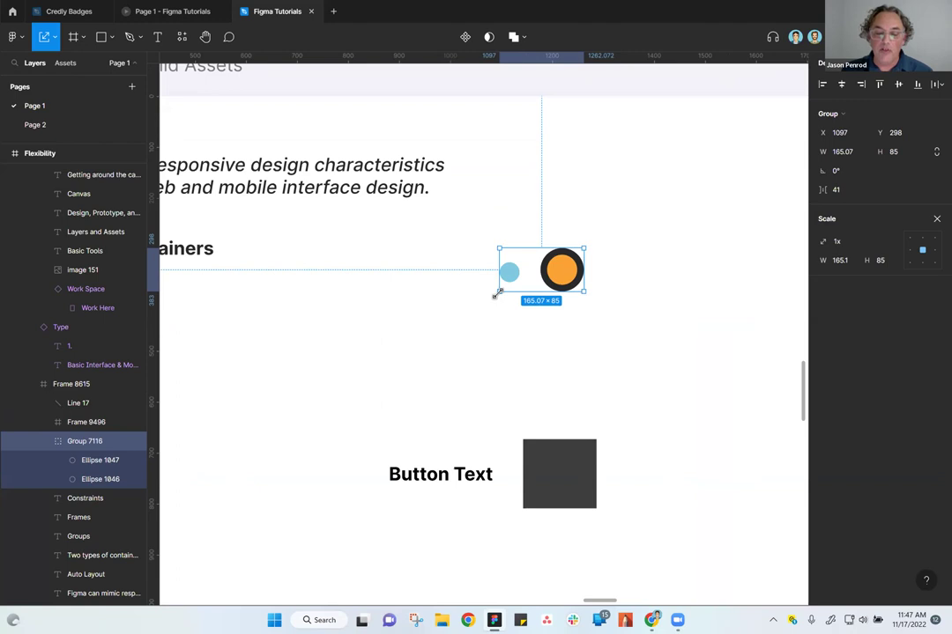
Scale the grouped blue and orange circles proportionally through several sizes, finishing at about 505 × 260 with the upper-right corner anchored
drag(489, 301, 274, 407)
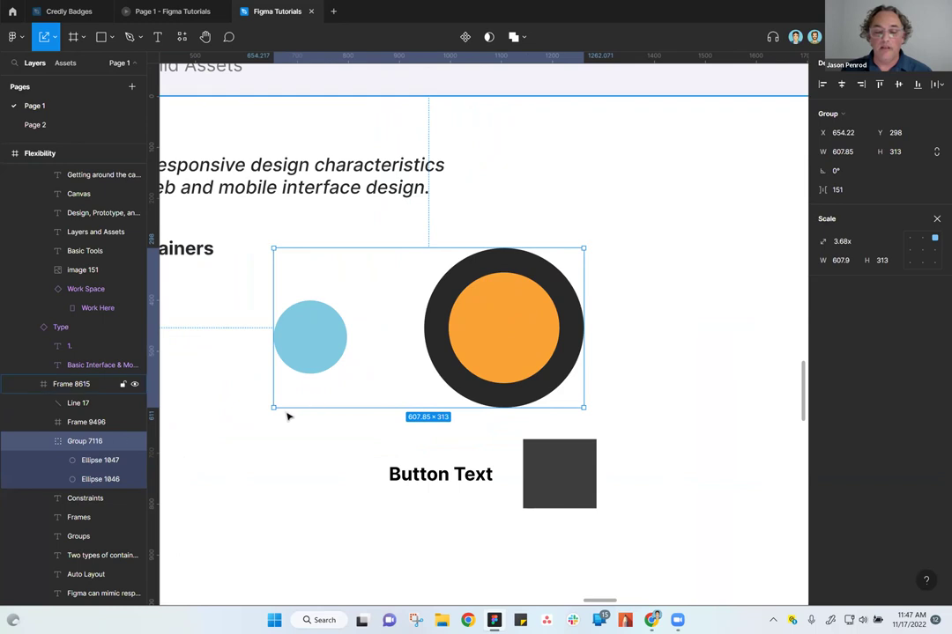
drag(269, 408, 452, 323)
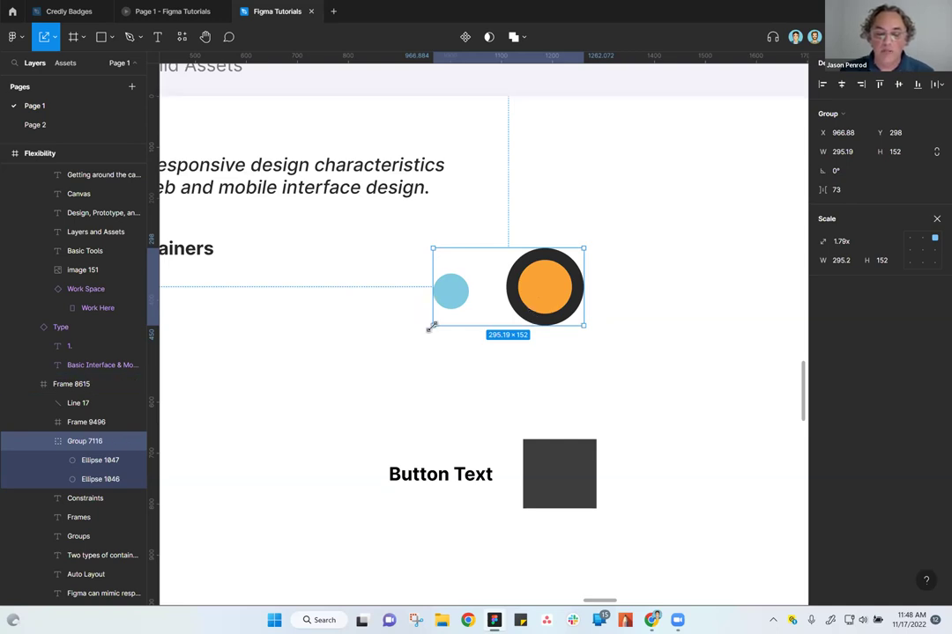
drag(458, 303, 516, 282)
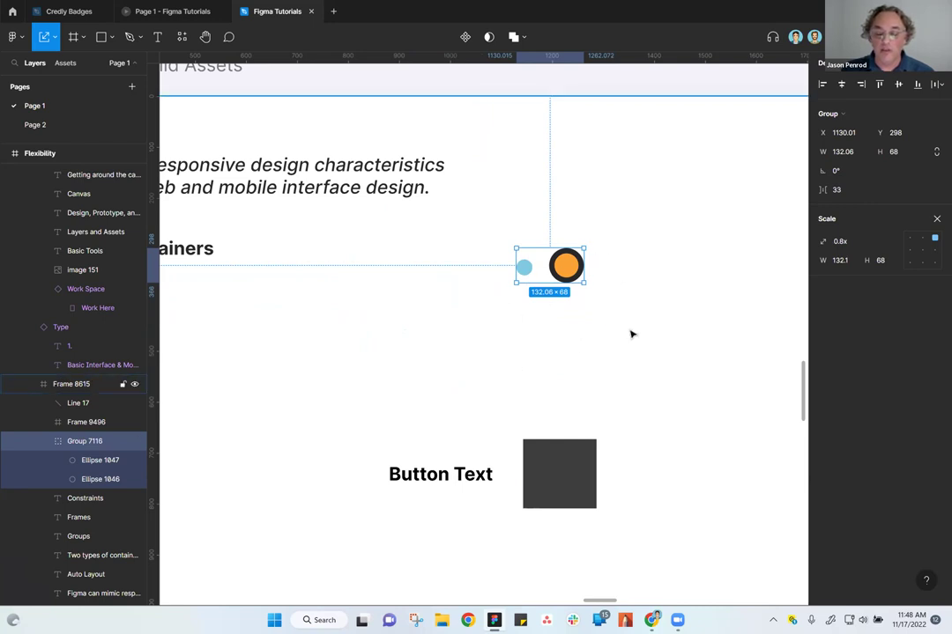
drag(517, 283, 435, 378)
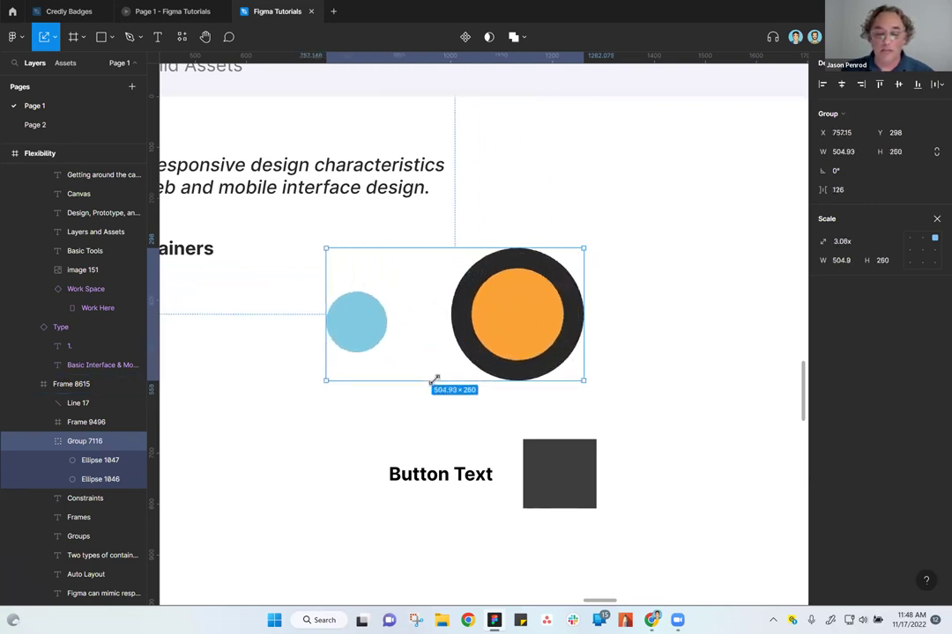
click(605, 385)
Scale only the dark-ringed orange circle inside the group down to 131 × 131
scroll(728, 293, down, 3)
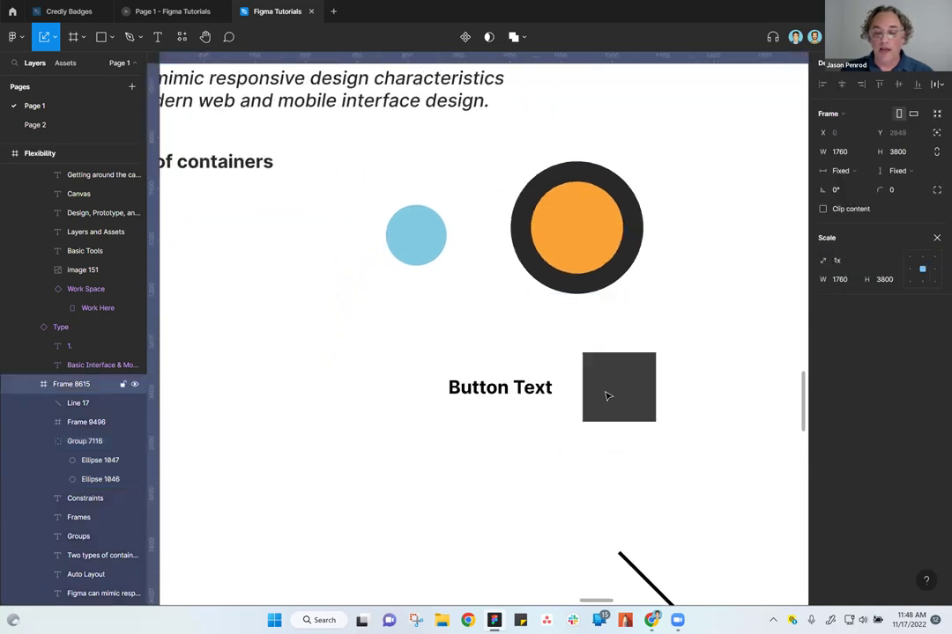
click(531, 398)
drag(632, 456, 510, 414)
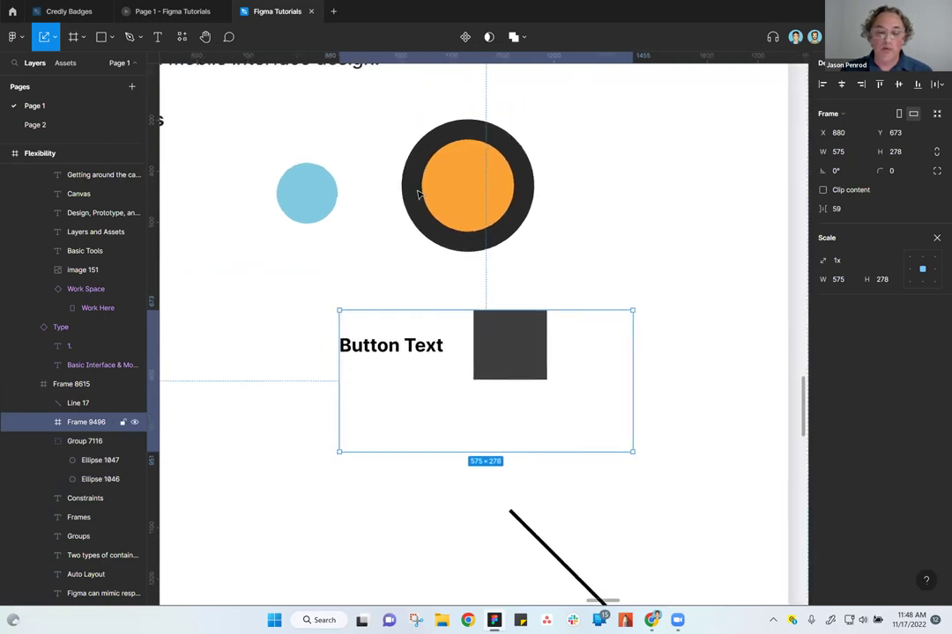
double_click(447, 176)
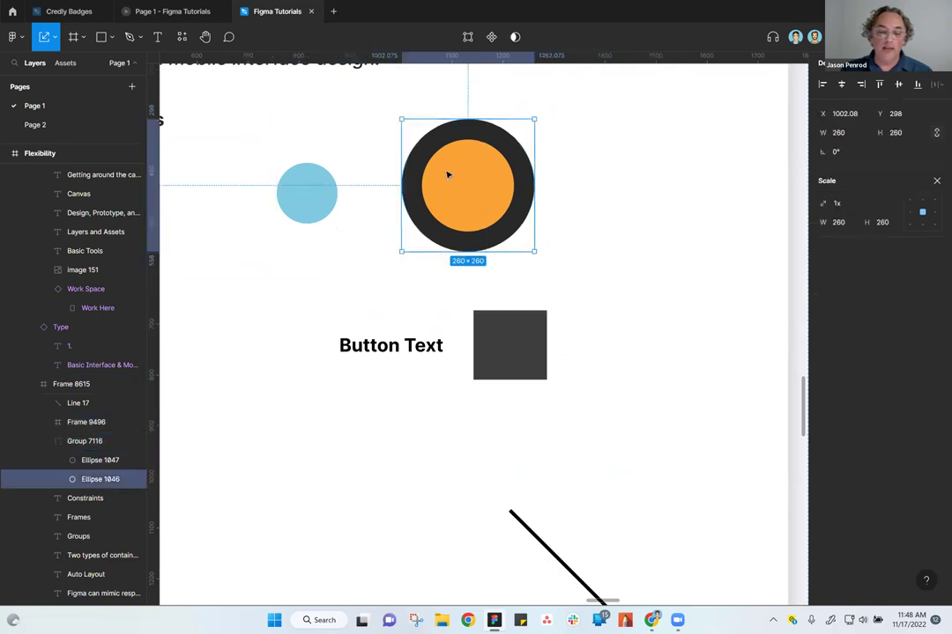
drag(523, 240, 466, 186)
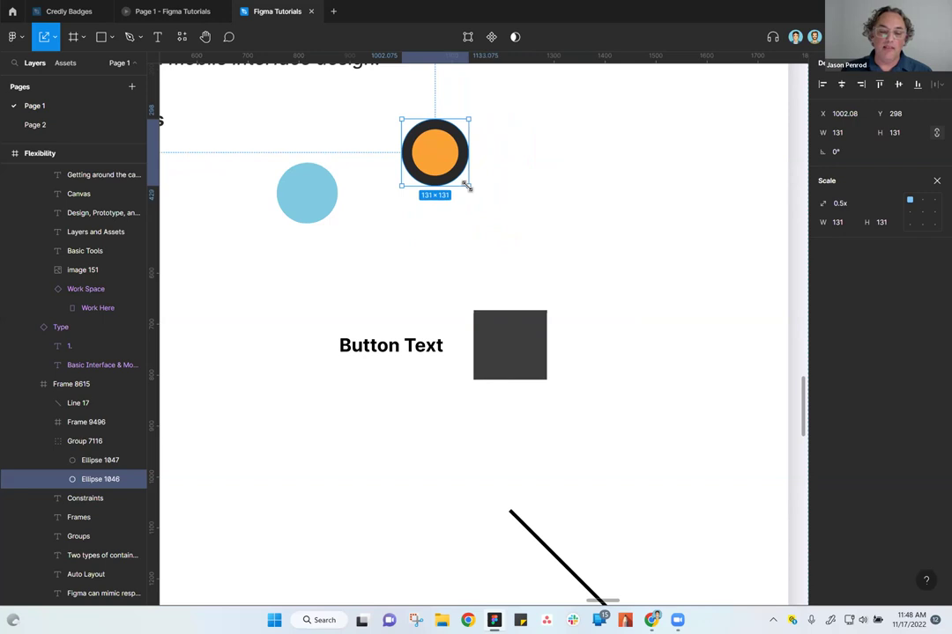
click(529, 216)
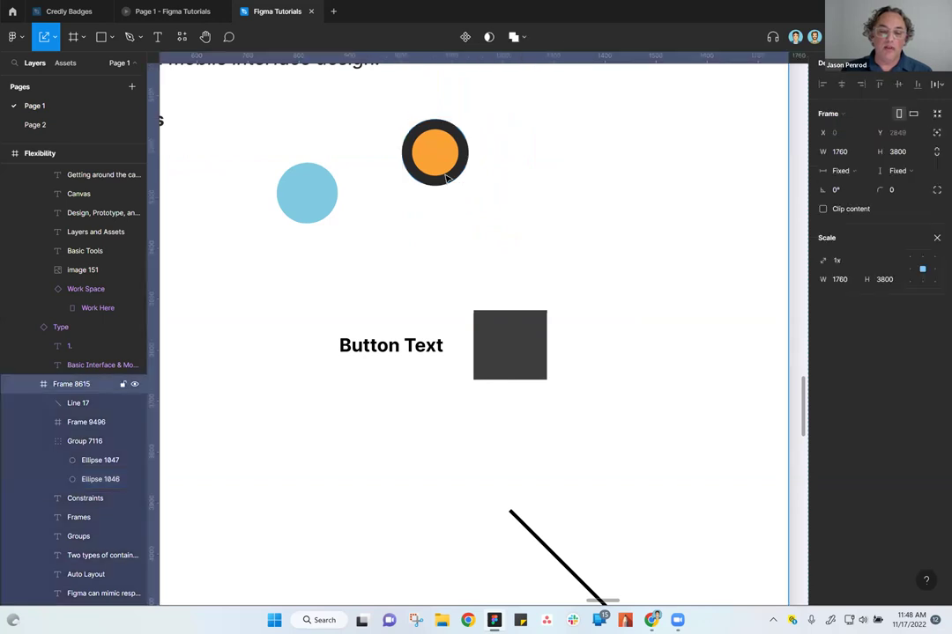
click(444, 170)
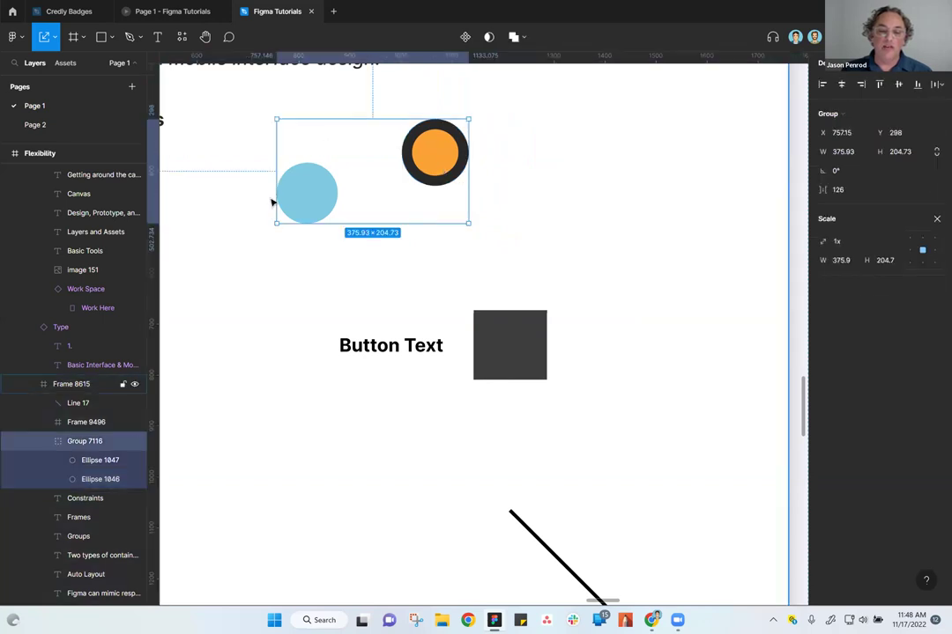
Scale the dark rectangle inside the Button Text frame down to 72 × 68
click(518, 359)
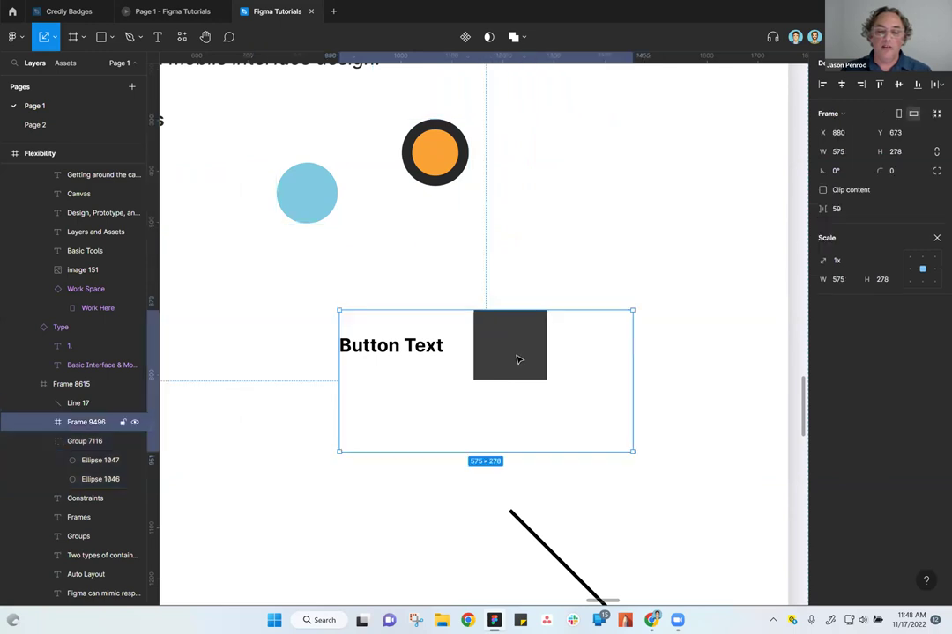
double_click(518, 359)
drag(547, 382, 513, 347)
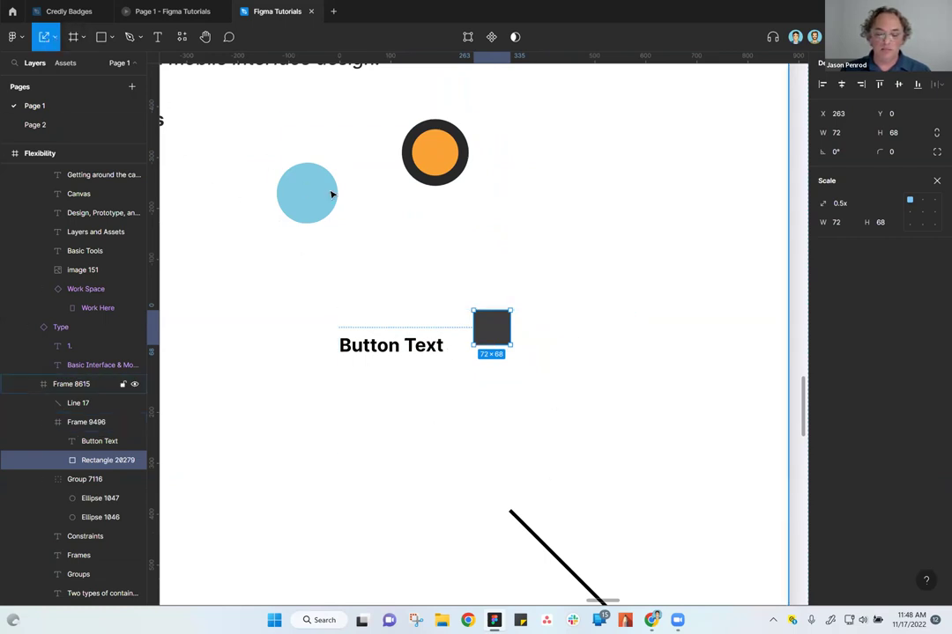
Move the small dark rectangle below the Button Text label and line both up with the frame's left edge
key(v)
drag(494, 330, 353, 383)
drag(421, 348, 398, 348)
click(345, 388)
click(391, 344)
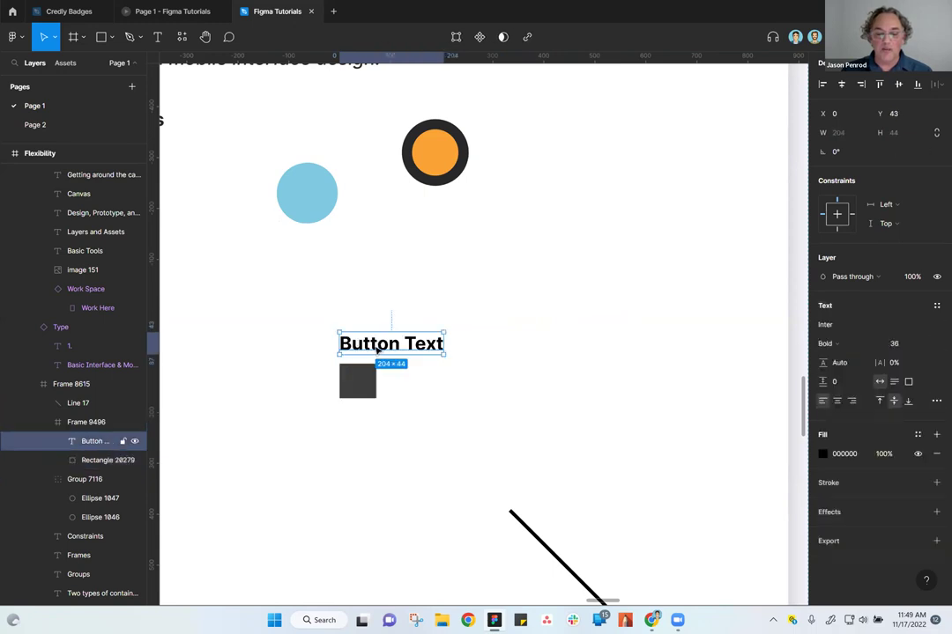
click(478, 364)
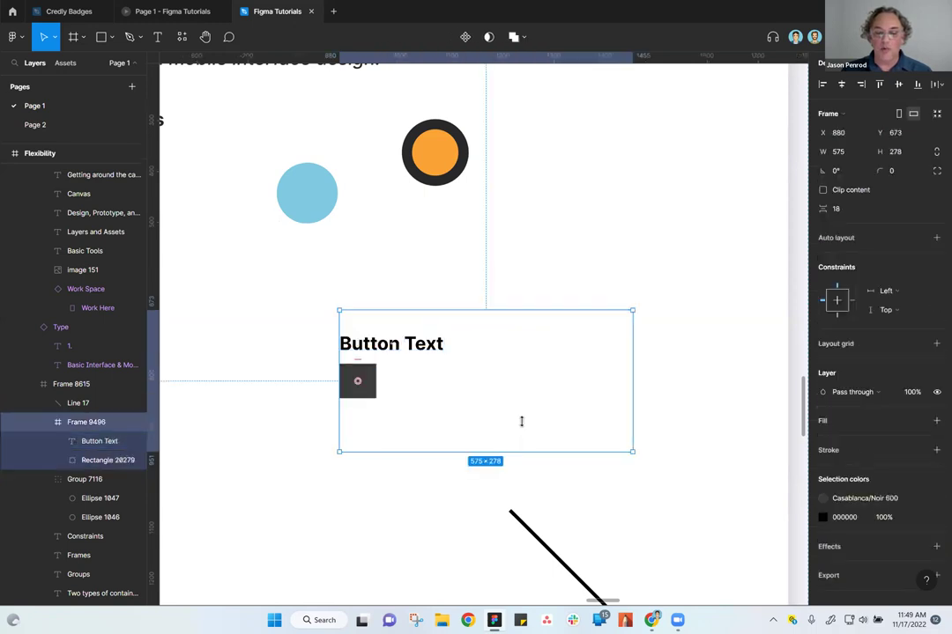
Place a copy of the circle group on the empty grey canvas beside the Flexibility frame, at about X 10123, Y -2115
scroll(524, 419, down, 2)
drag(621, 501, 680, 461)
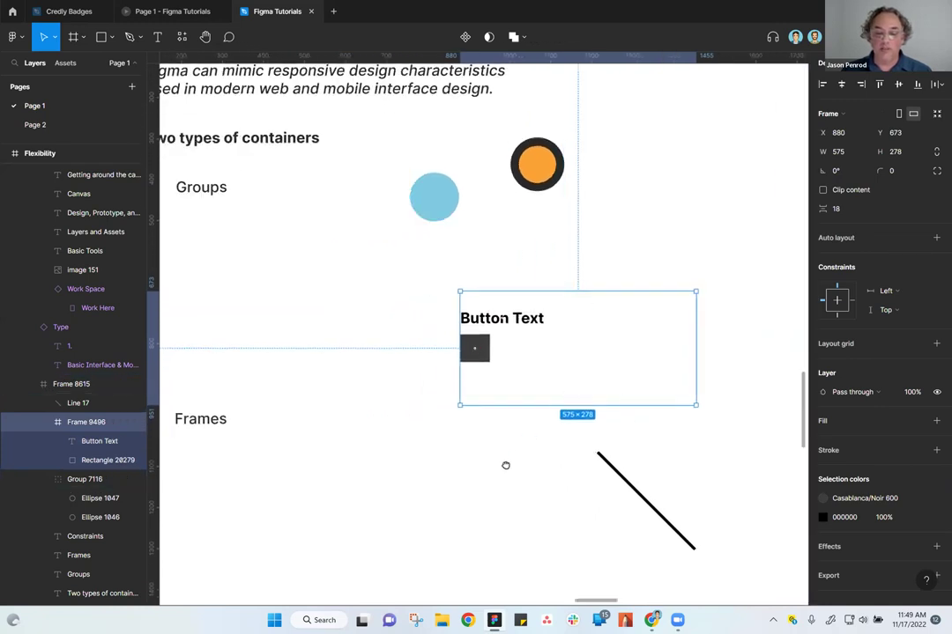
drag(505, 465, 514, 454)
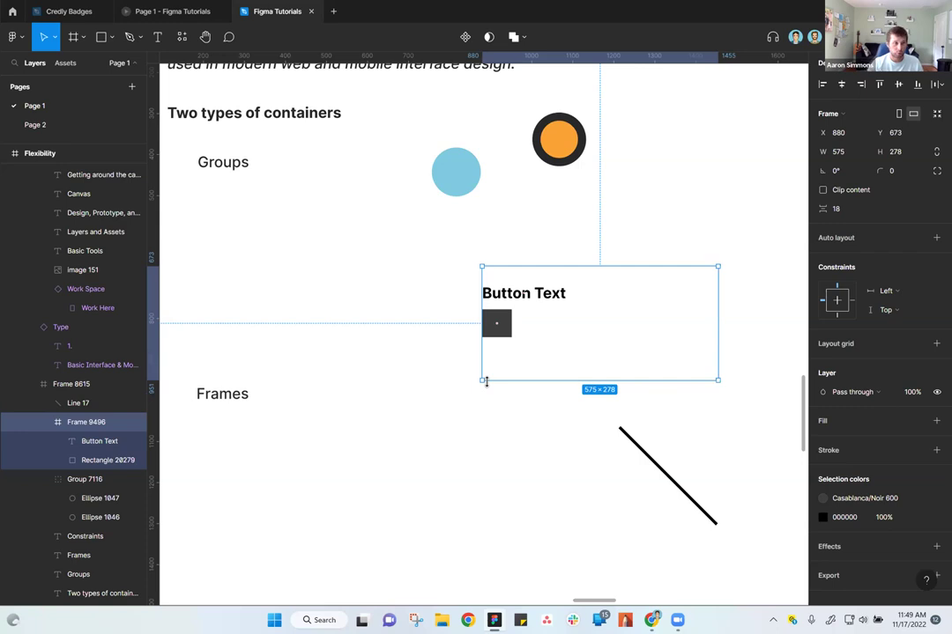
click(462, 171)
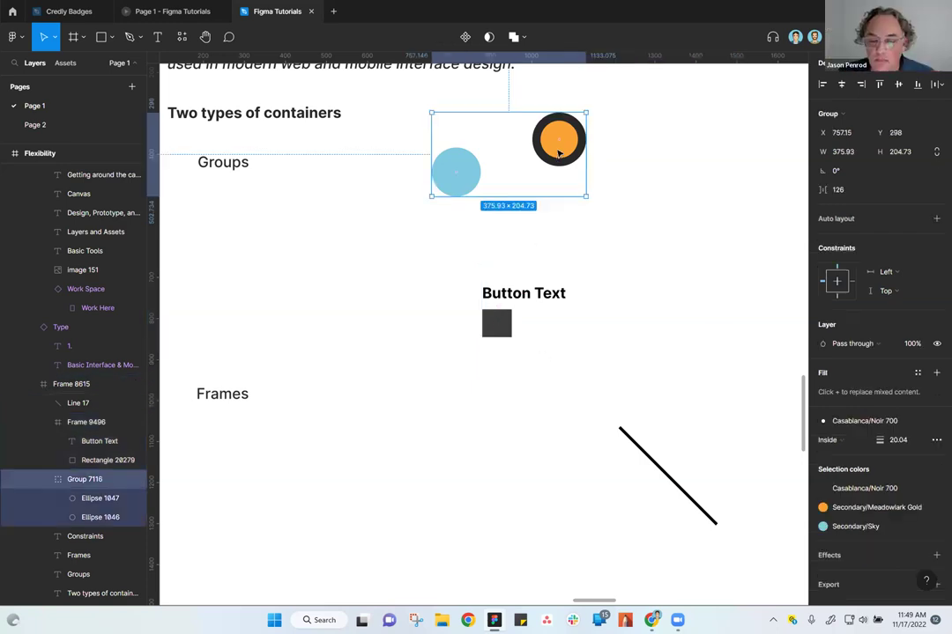
drag(420, 210, 245, 340)
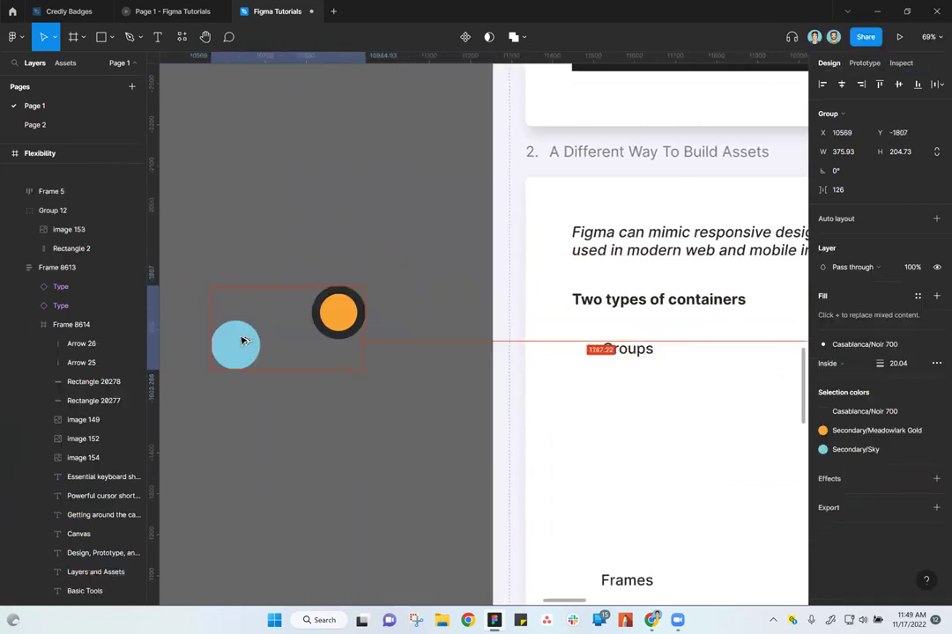
drag(308, 471, 516, 479)
drag(517, 344, 310, 297)
scroll(392, 416, down, 5)
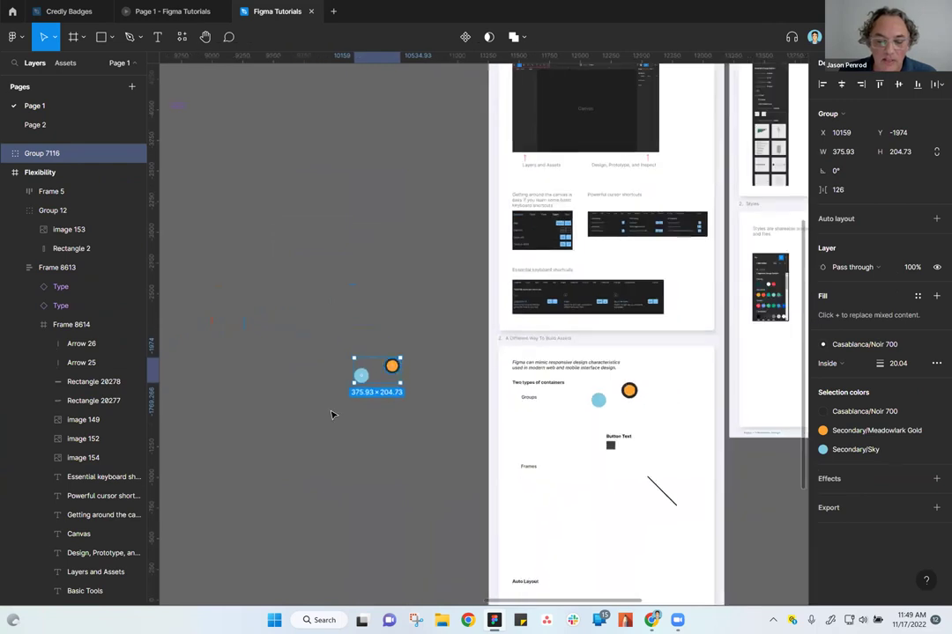
scroll(380, 415, up, 5)
drag(349, 271, 334, 207)
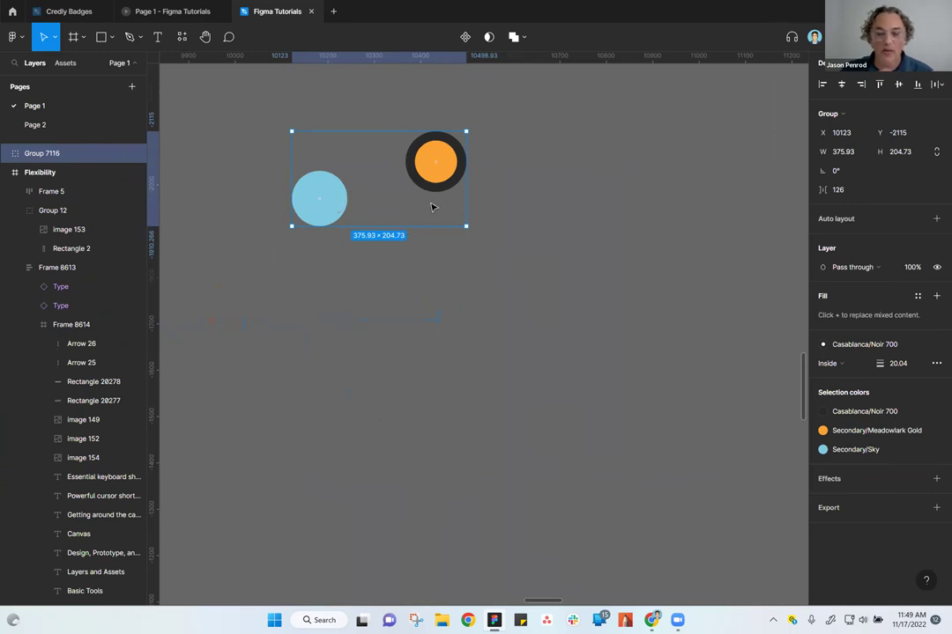
Duplicate the circle group directly below itself and ungroup the copy into two separately selectable circles
drag(334, 199, 339, 354)
right_click(338, 351)
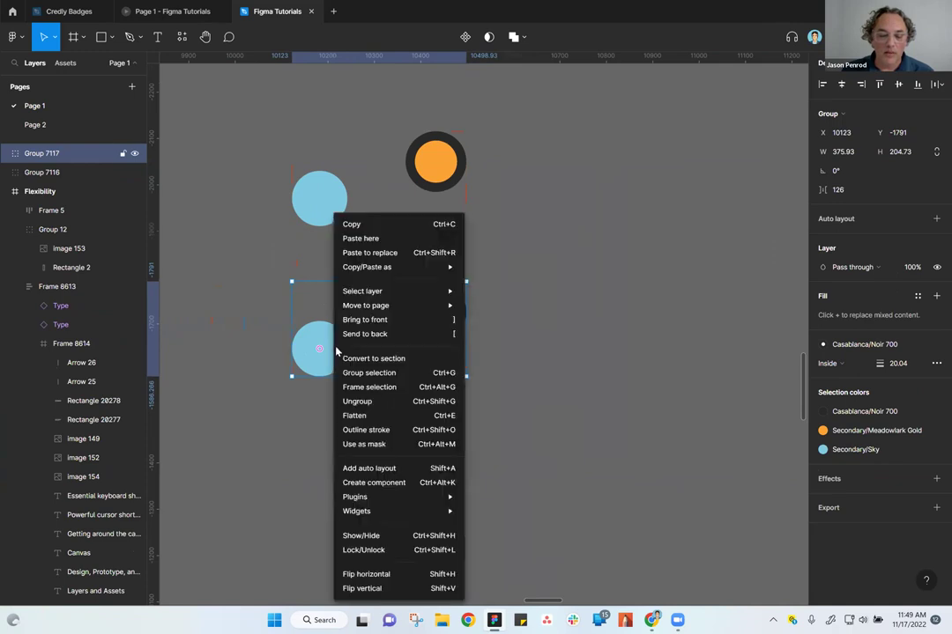
click(357, 401)
click(524, 419)
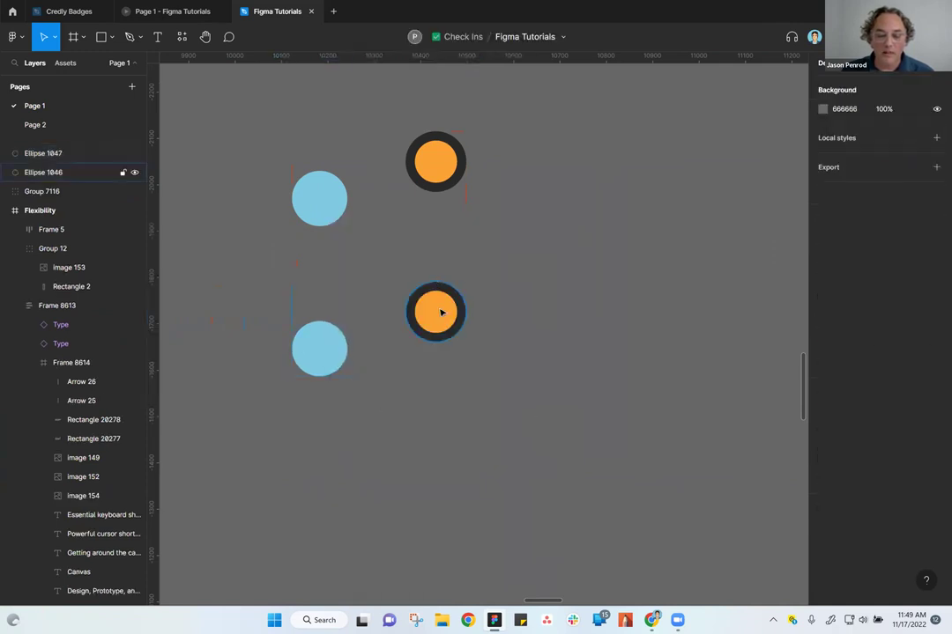
click(442, 312)
click(319, 352)
click(269, 276)
click(319, 353)
click(410, 438)
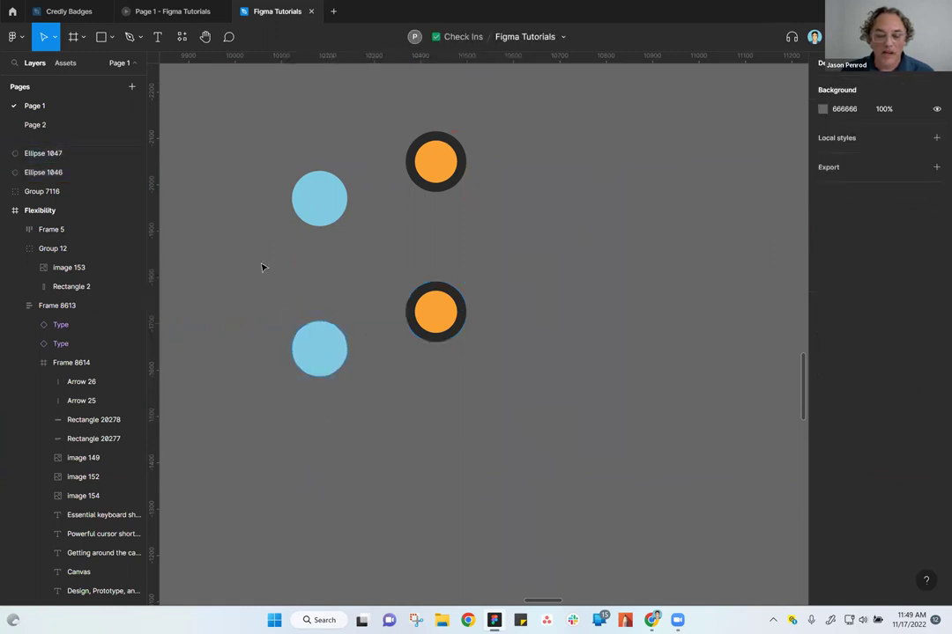
Wrap the two ungrouped circles in a new frame with Frame selection and select the frame by its label
drag(510, 419, 570, 465)
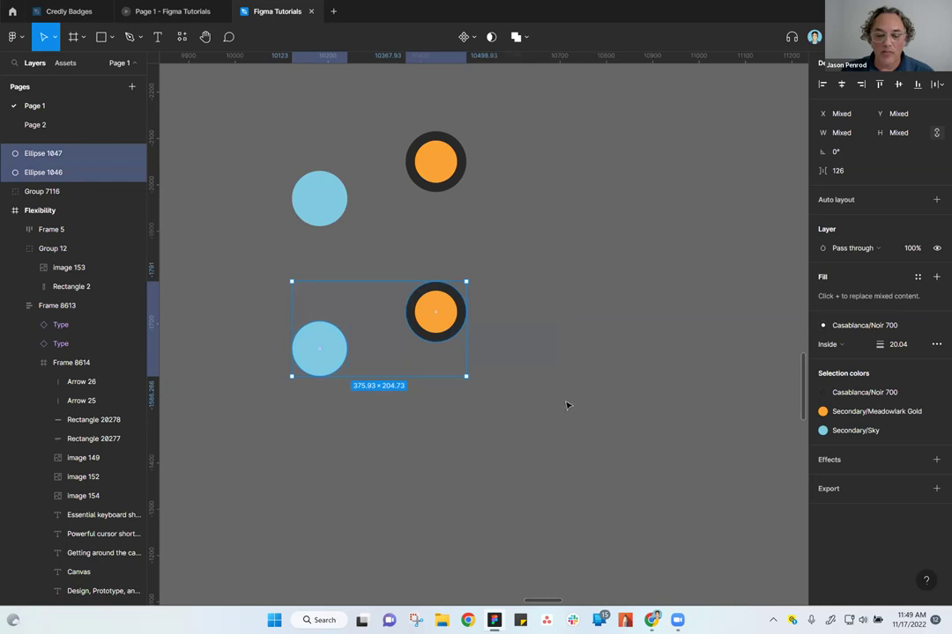
right_click(432, 329)
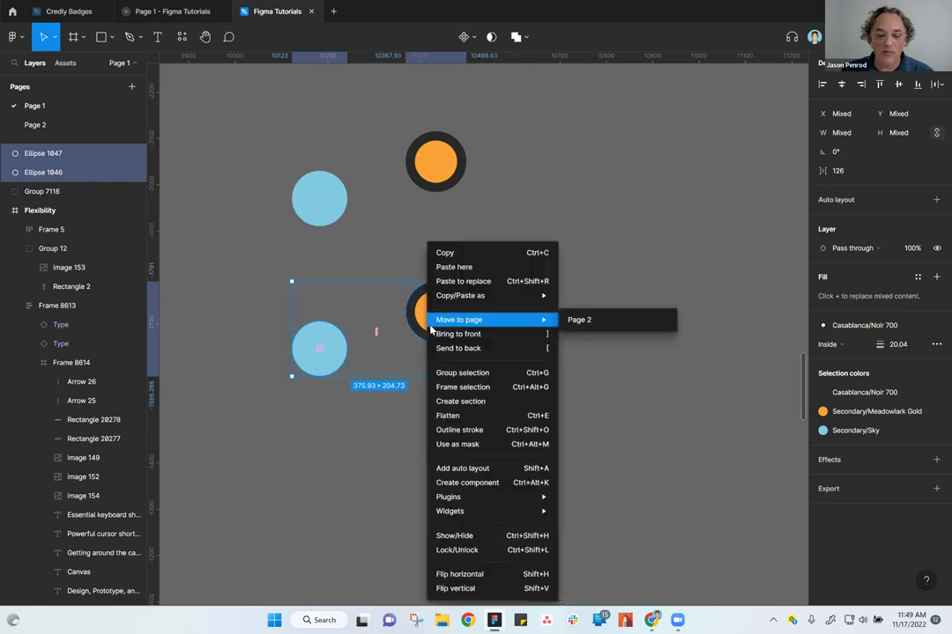
click(472, 388)
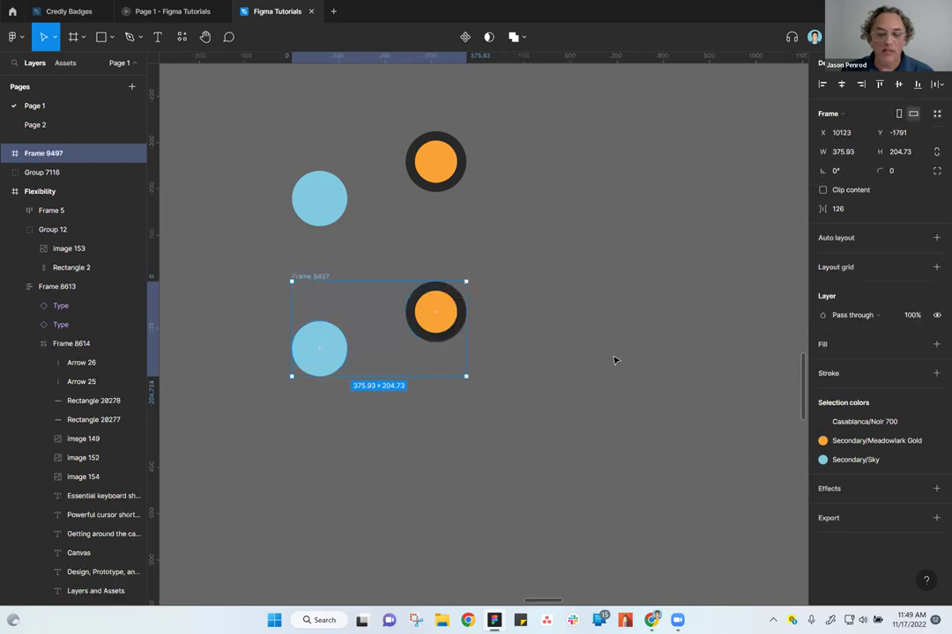
click(579, 329)
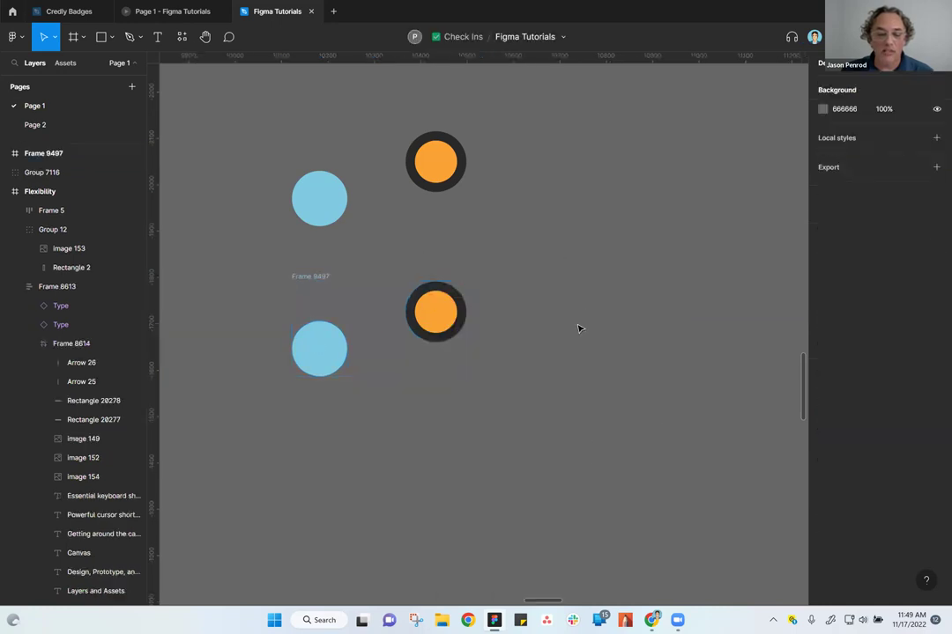
click(314, 276)
scroll(314, 304, up, 3)
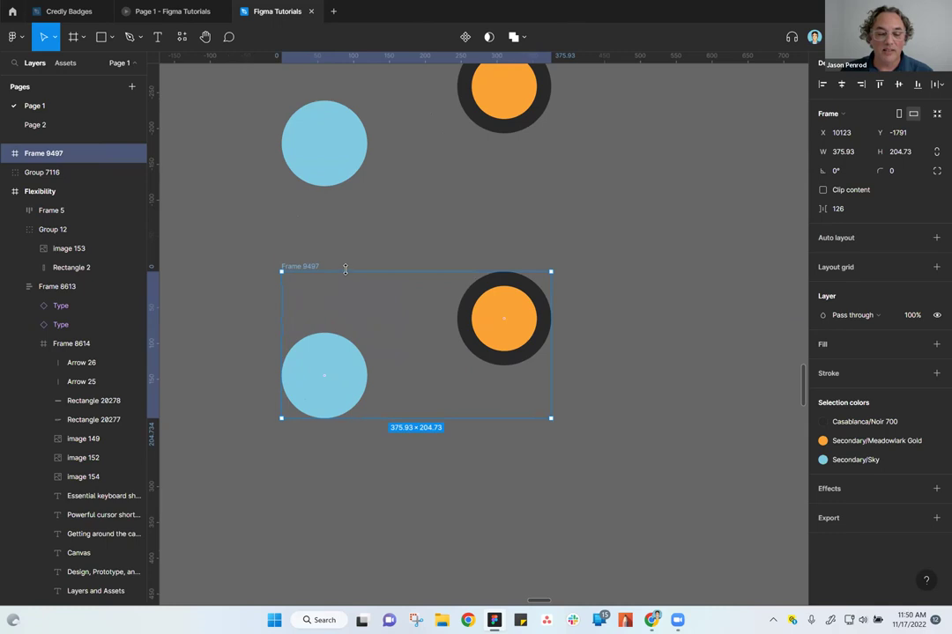
click(435, 201)
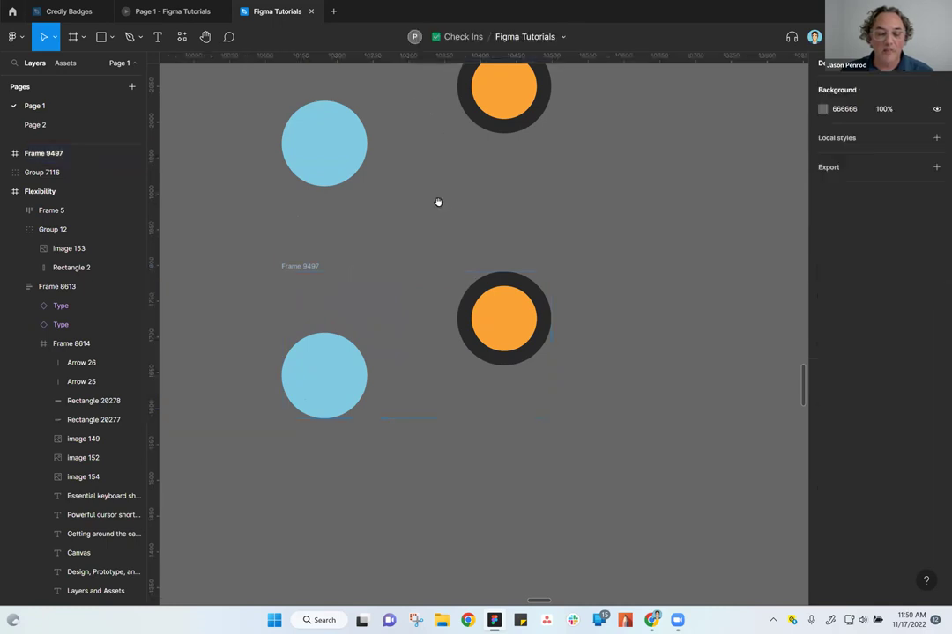
Try resizing the upper circle group to 326 × 164 without the Scale tool, and undo the resize and the stray duplicate
scroll(354, 333, up, 3)
click(320, 308)
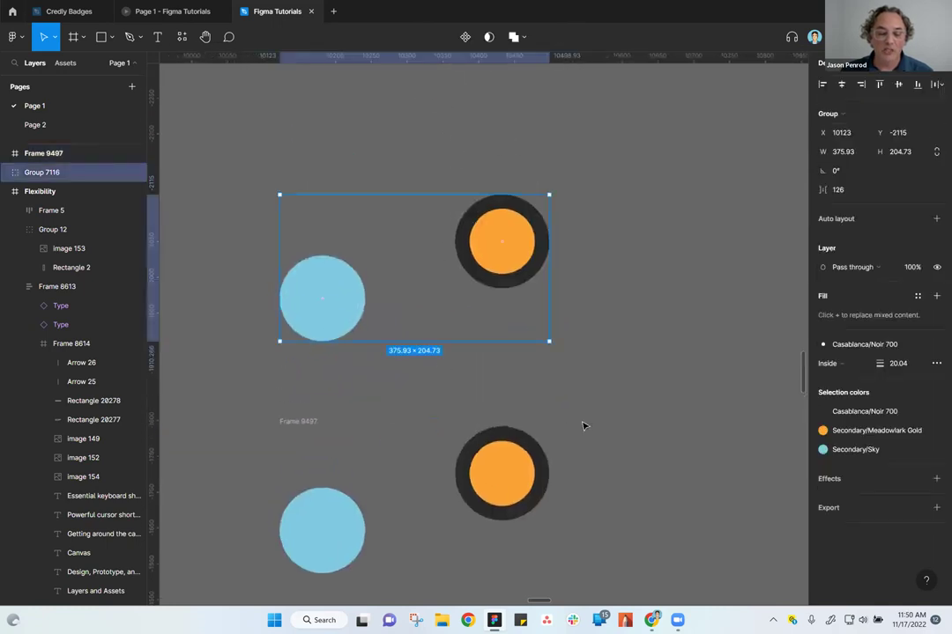
scroll(583, 427, down, 2)
scroll(582, 426, left, 1)
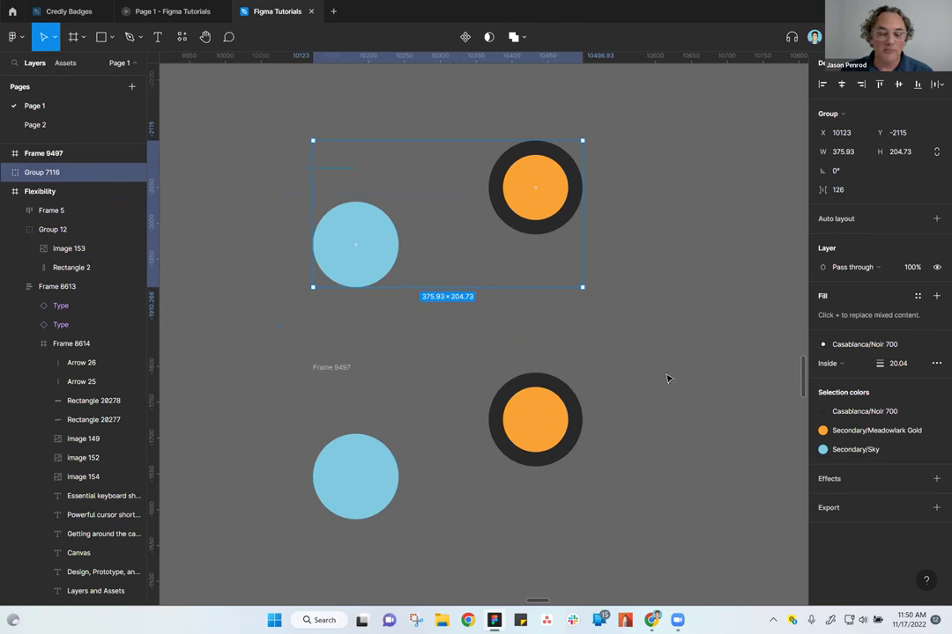
drag(581, 286, 552, 260)
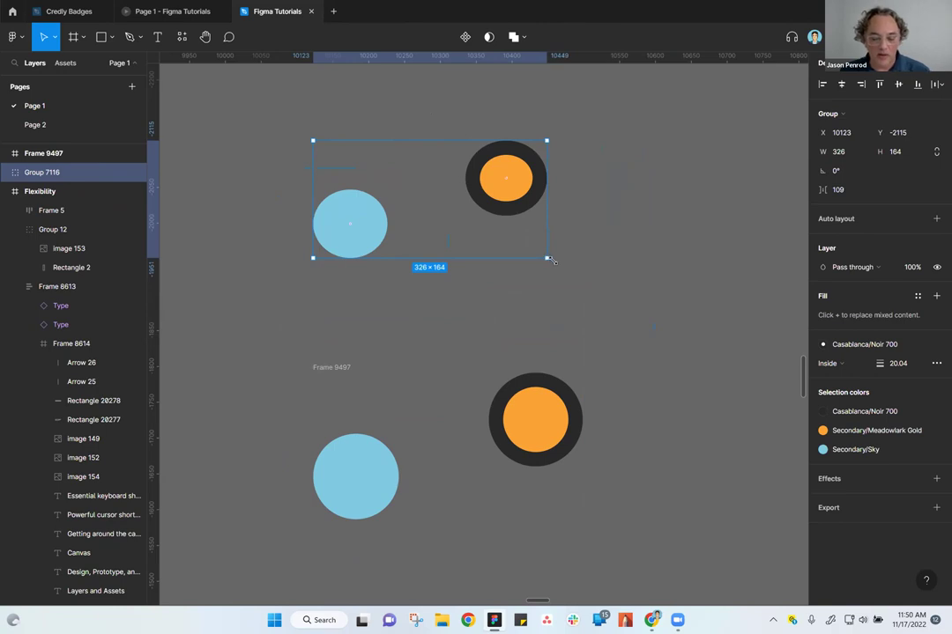
key(ctrl+d)
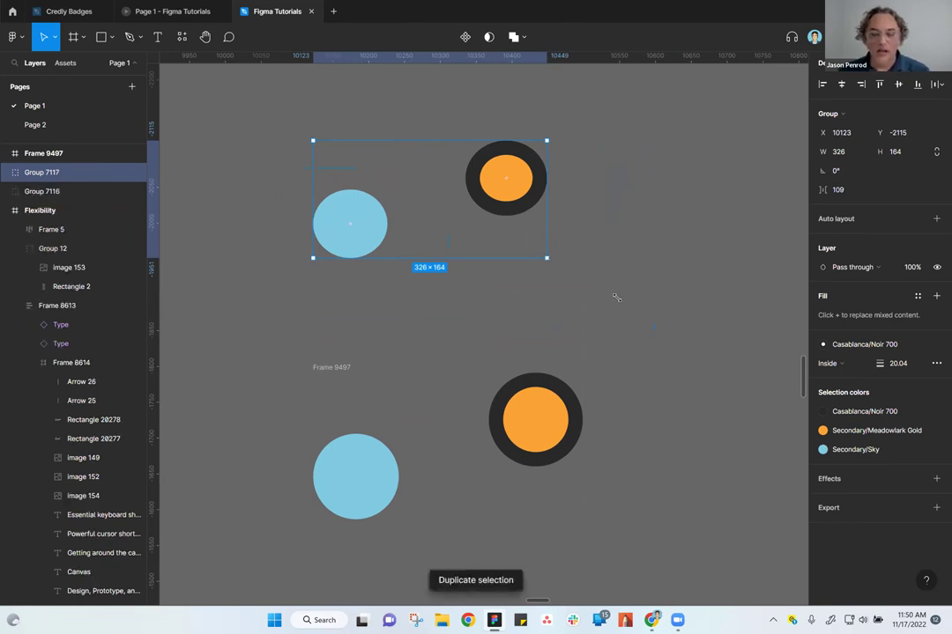
key(ctrl+z)
key(ctrl+z)
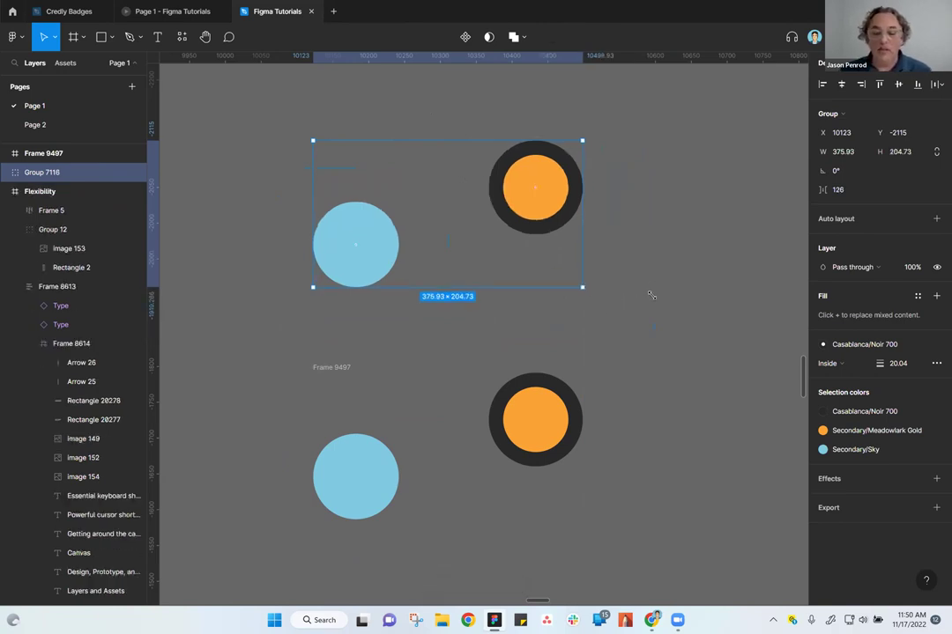
click(303, 155)
drag(520, 438, 589, 503)
click(659, 492)
mouse_move(662, 492)
mouse_down()
mouse_move(688, 450)
mouse_move(667, 494)
mouse_up()
scroll(666, 493, down, 1)
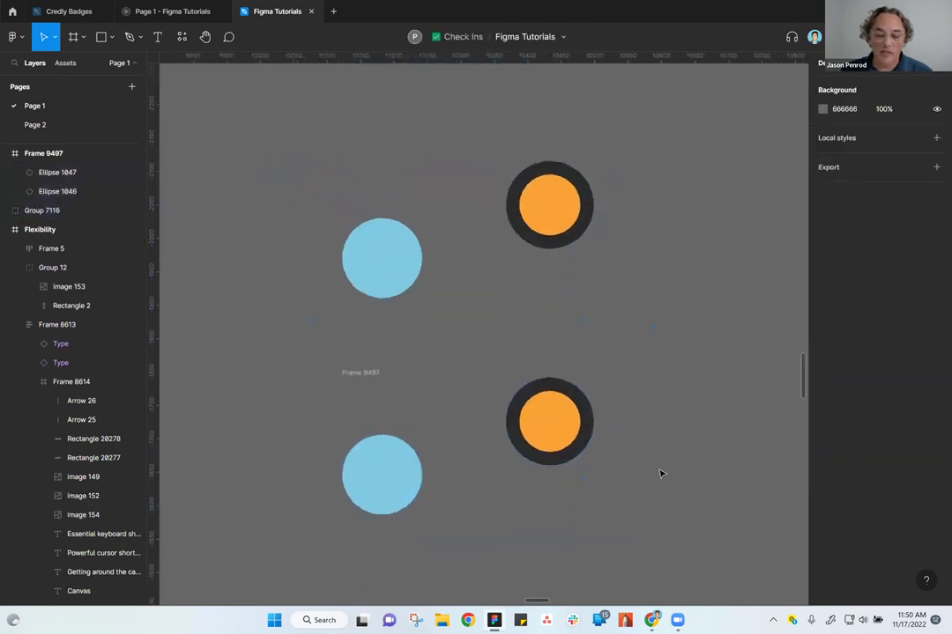
Raise the upper circle group to X 10123, Y -2152, try enlarging it without the Scale tool, and undo the resize
click(366, 265)
drag(370, 273, 390, 264)
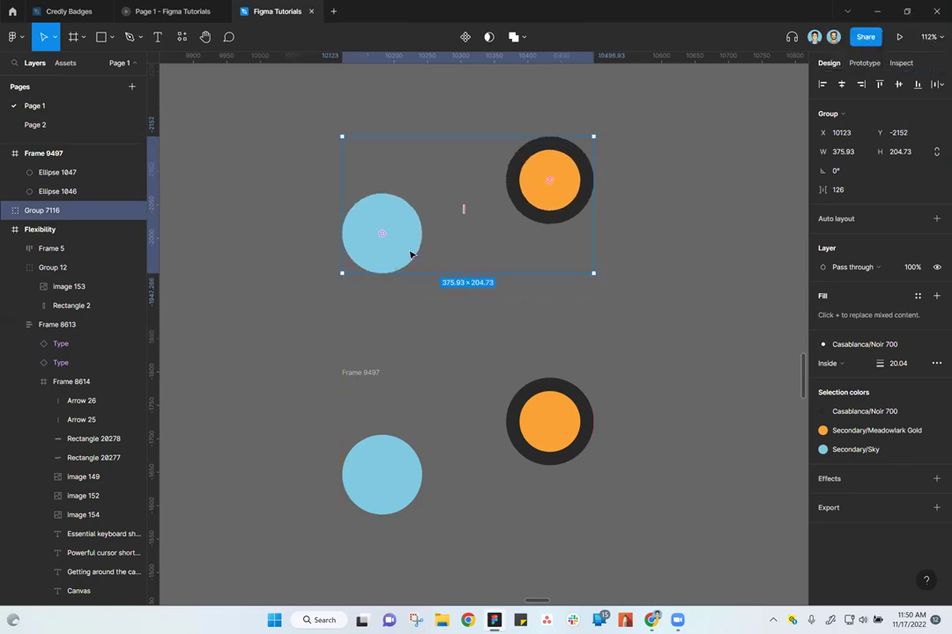
drag(593, 273, 769, 370)
key(ctrl+z)
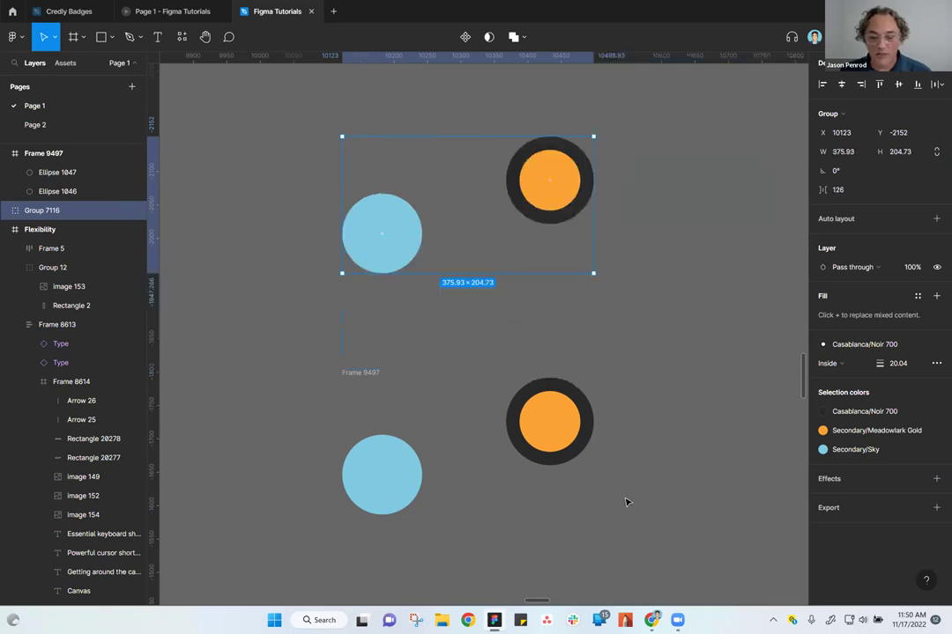
Move the circle group up to X 10109, Y -2235 and align the frame of two circles below it at X 10109, Y -1867
scroll(662, 381, up, 2)
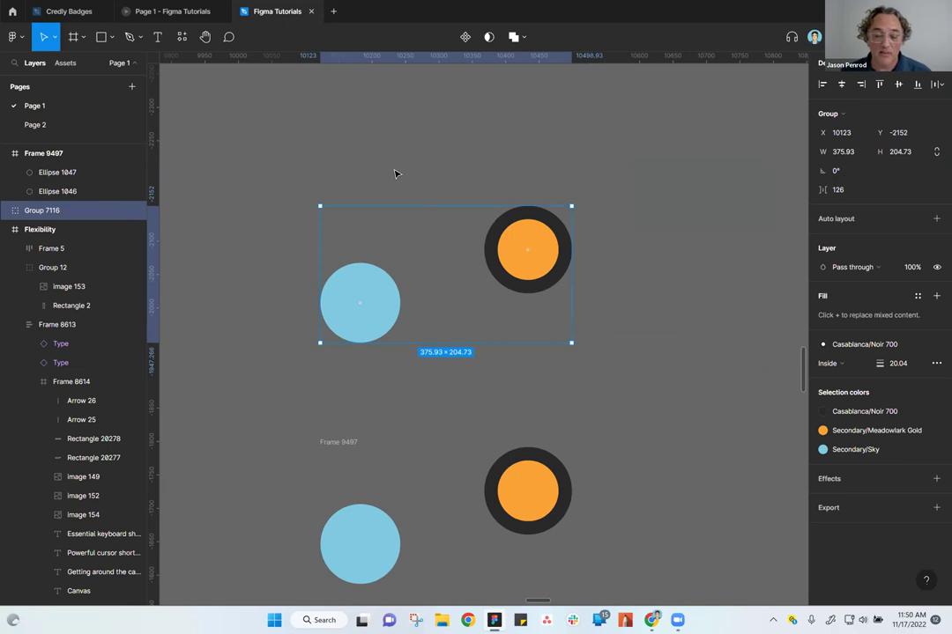
drag(366, 272, 367, 257)
drag(605, 366, 608, 308)
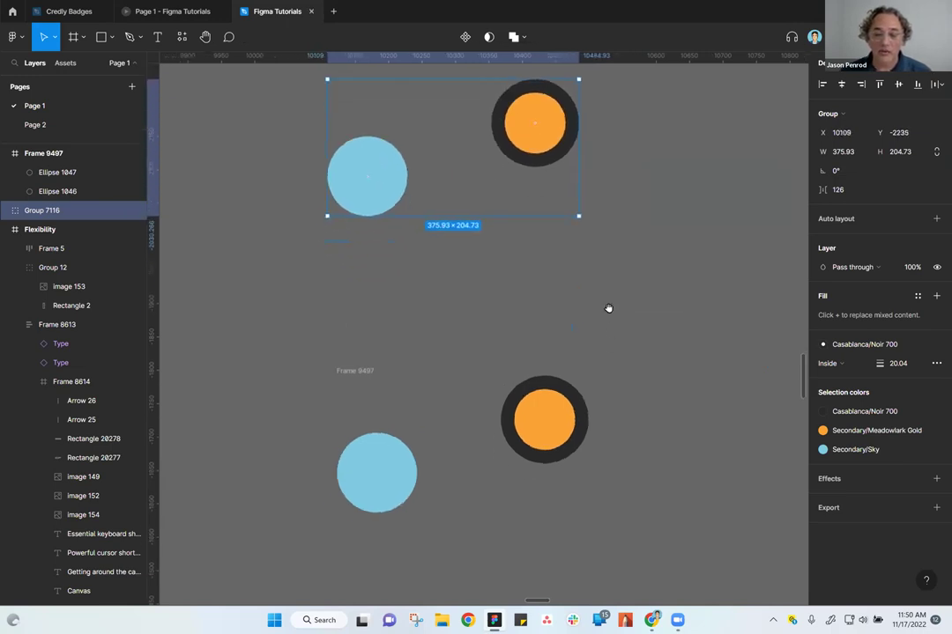
drag(372, 374, 363, 323)
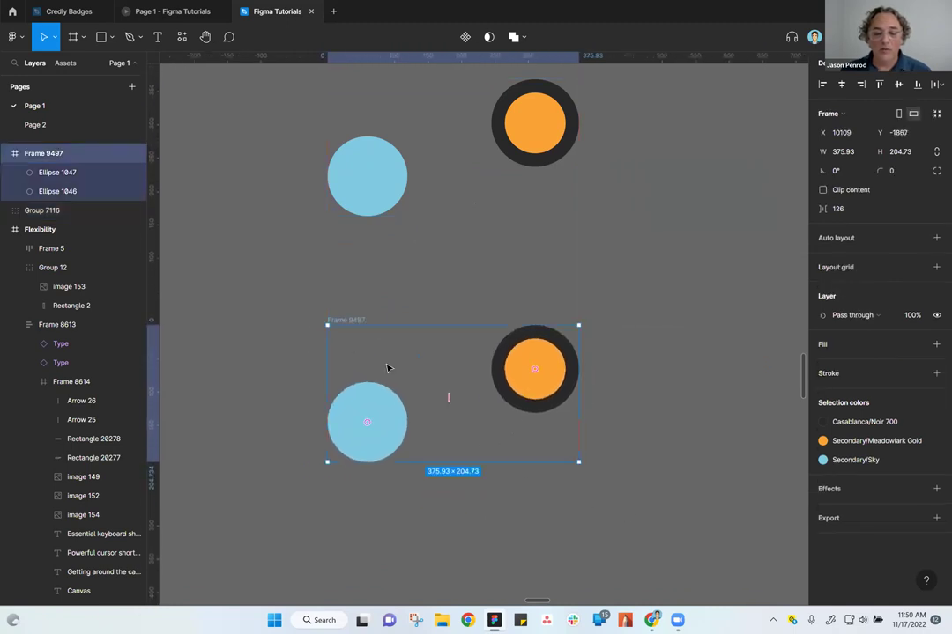
Enlarge the frame around the lower circles to about 578 × 330 and reselect it by its label
drag(577, 462, 711, 545)
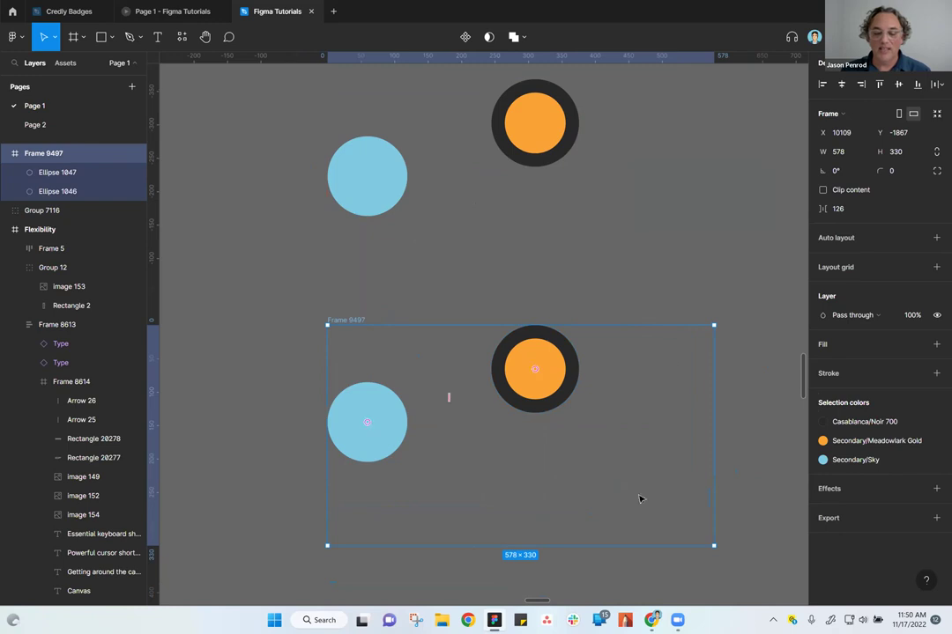
click(608, 277)
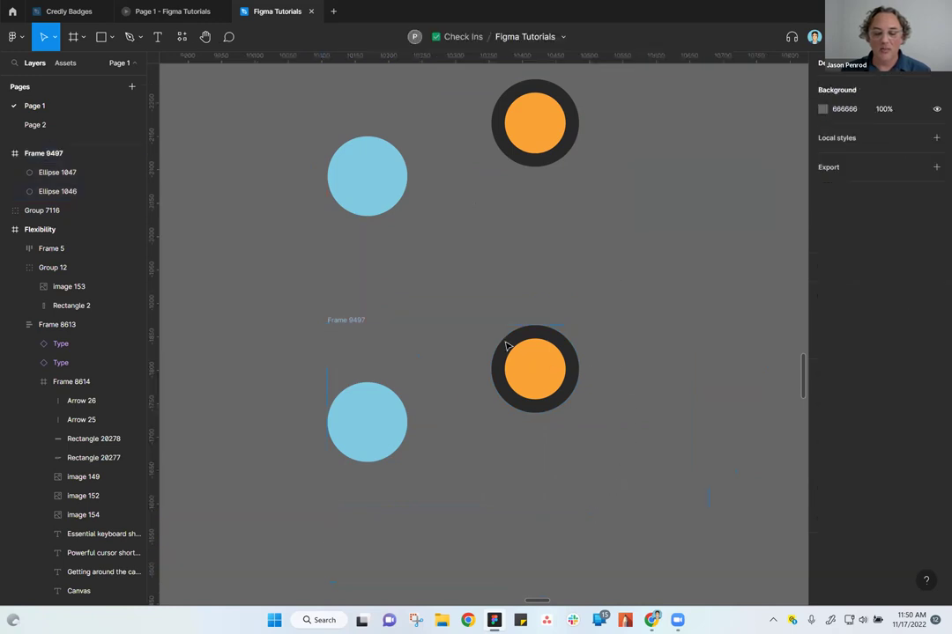
click(353, 322)
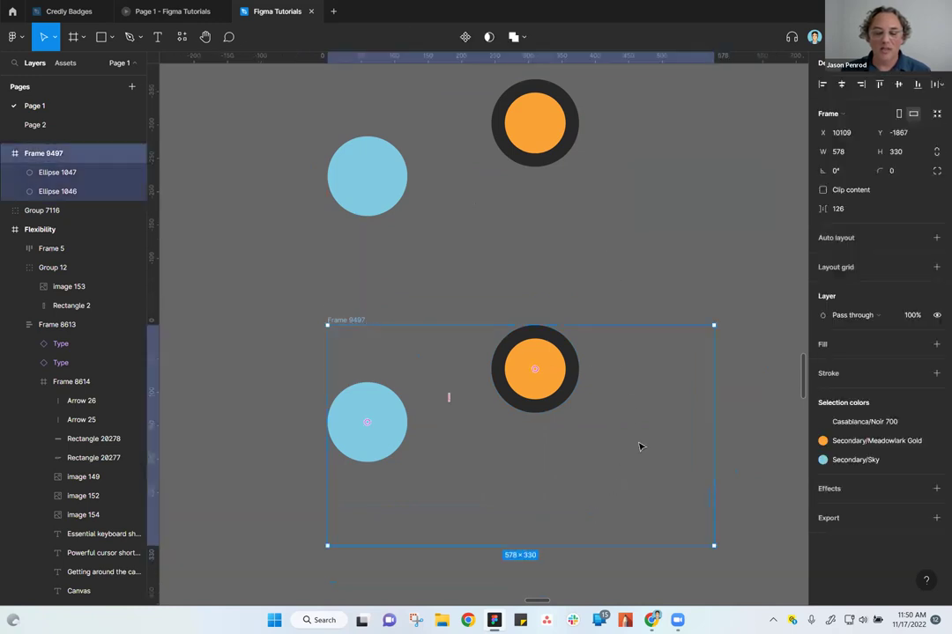
Examine the position and constraint settings of the orange and blue circles inside the frame, comparing them with the frame's own properties
click(553, 364)
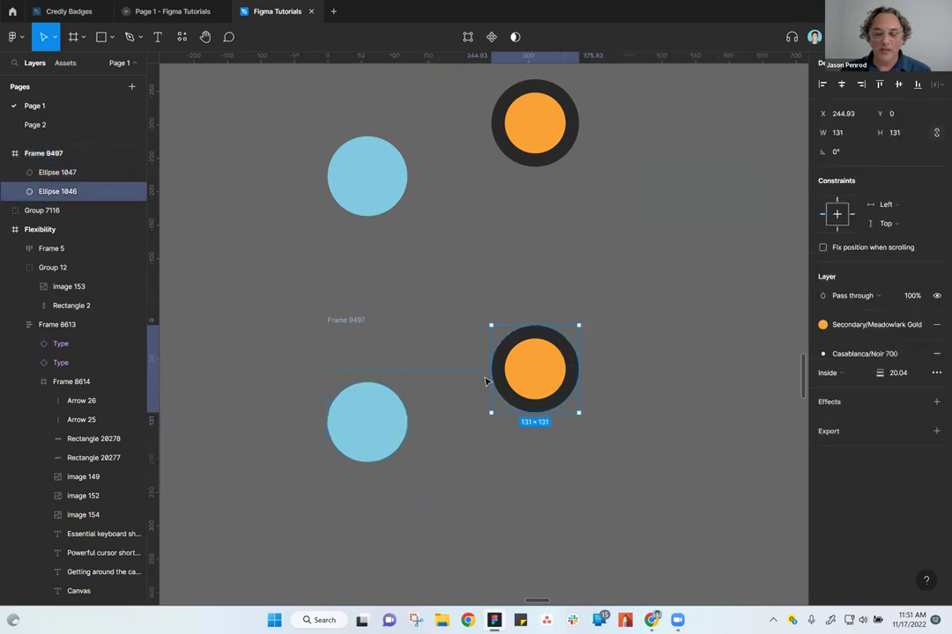
scroll(439, 380, up, 2)
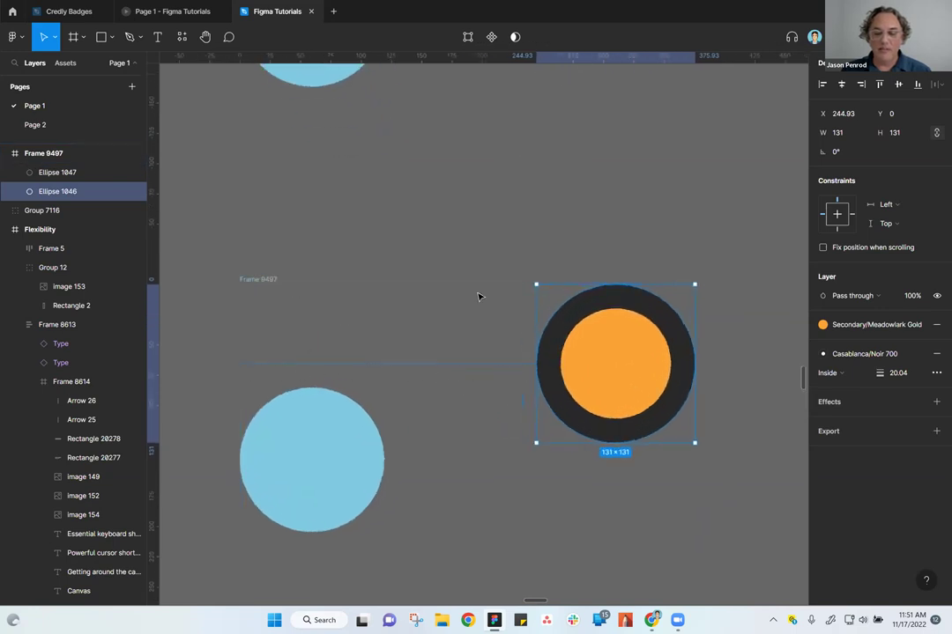
scroll(561, 517, down, 3)
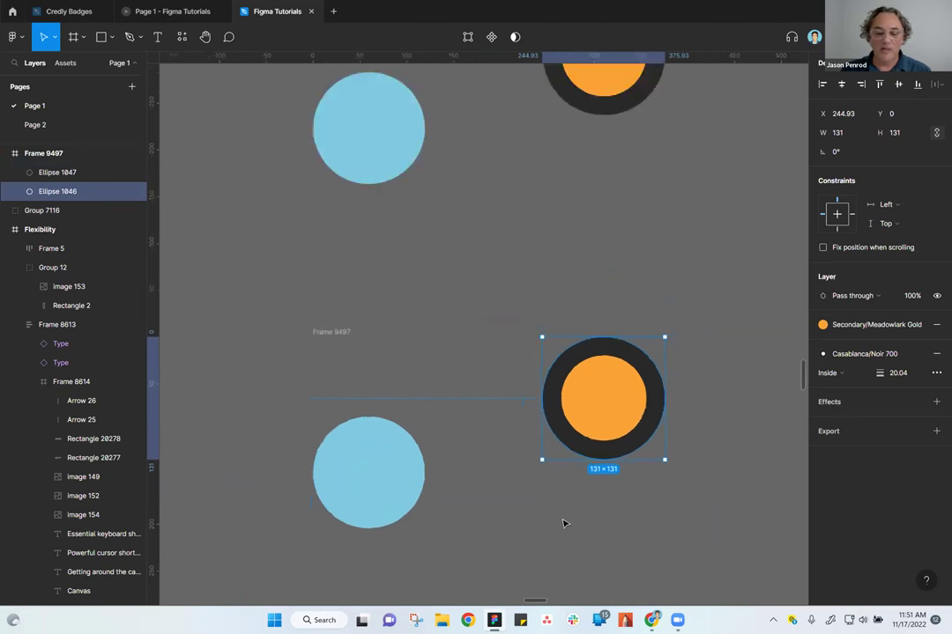
click(443, 496)
scroll(445, 507, up, 5)
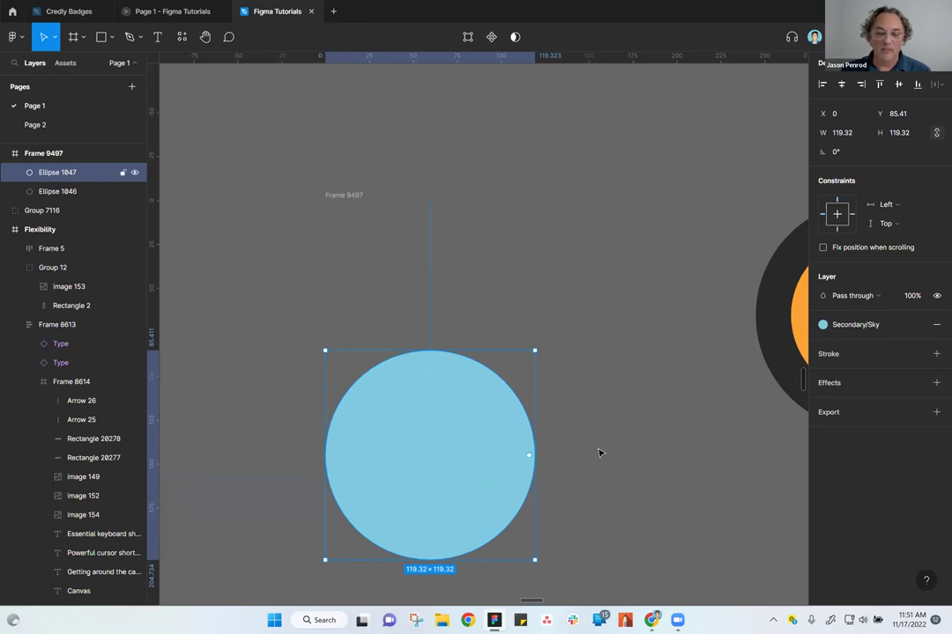
click(641, 454)
scroll(641, 460, down, 3)
drag(610, 470, 479, 385)
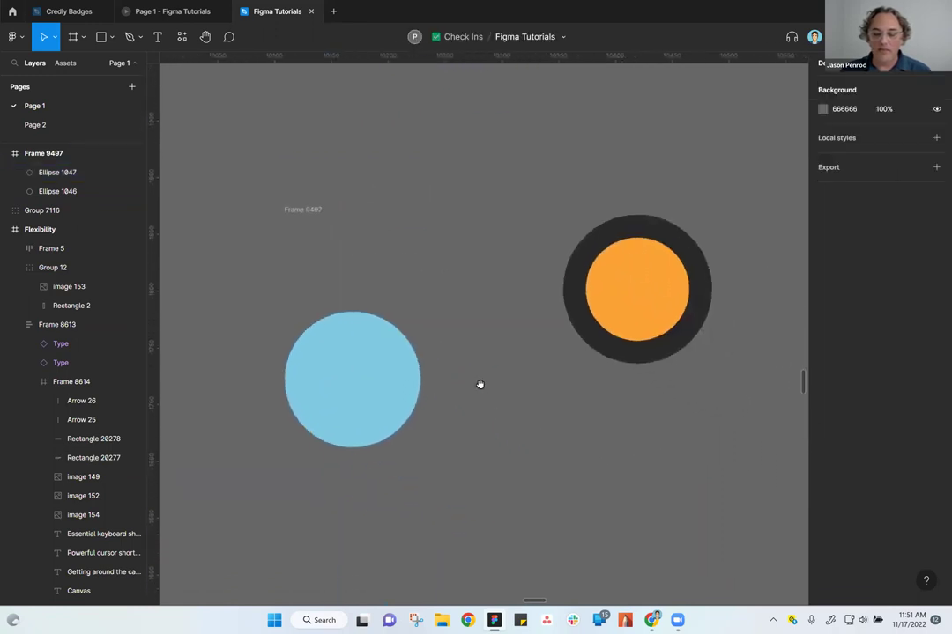
click(308, 210)
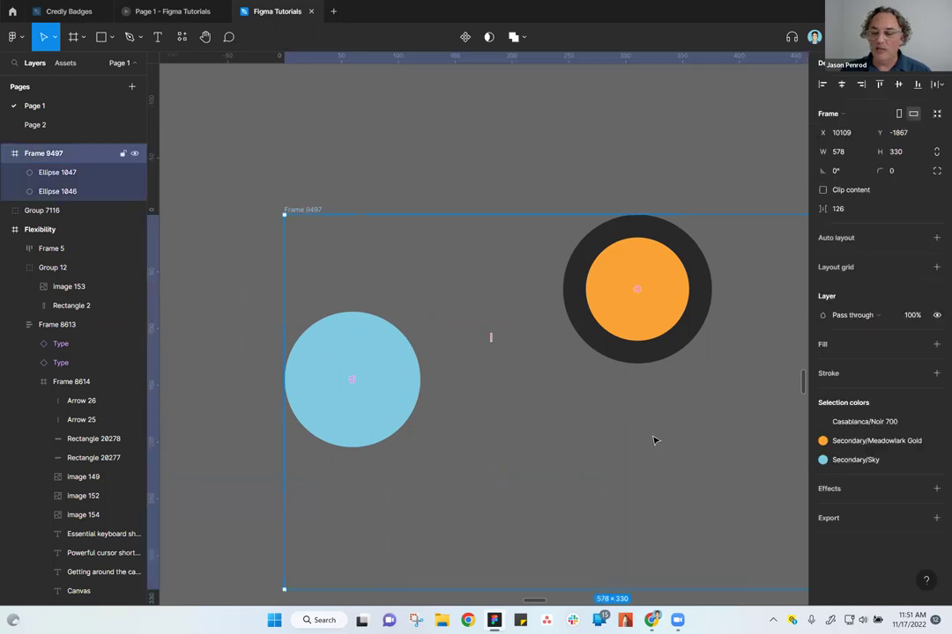
scroll(653, 441, down, 1)
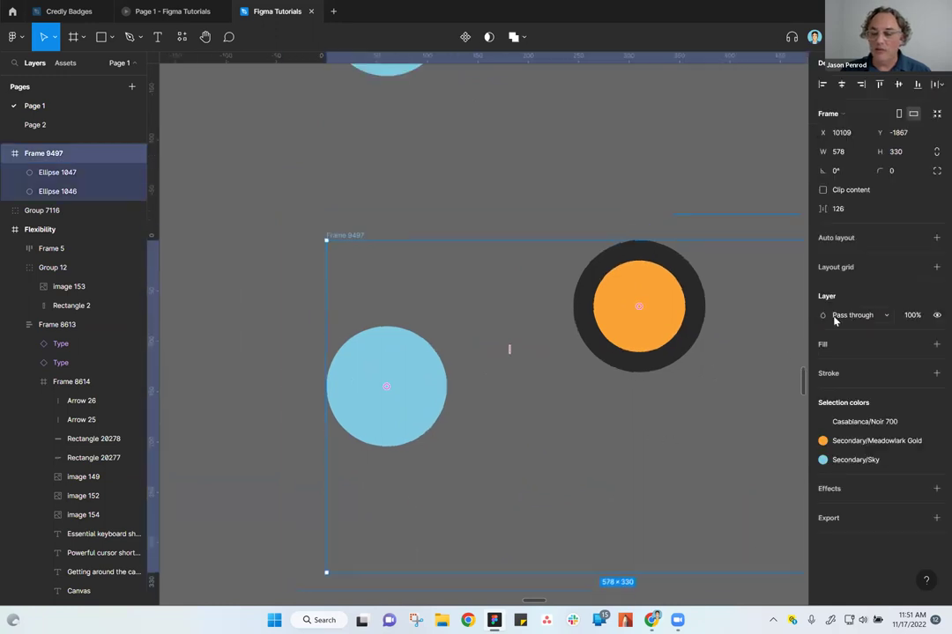
click(633, 303)
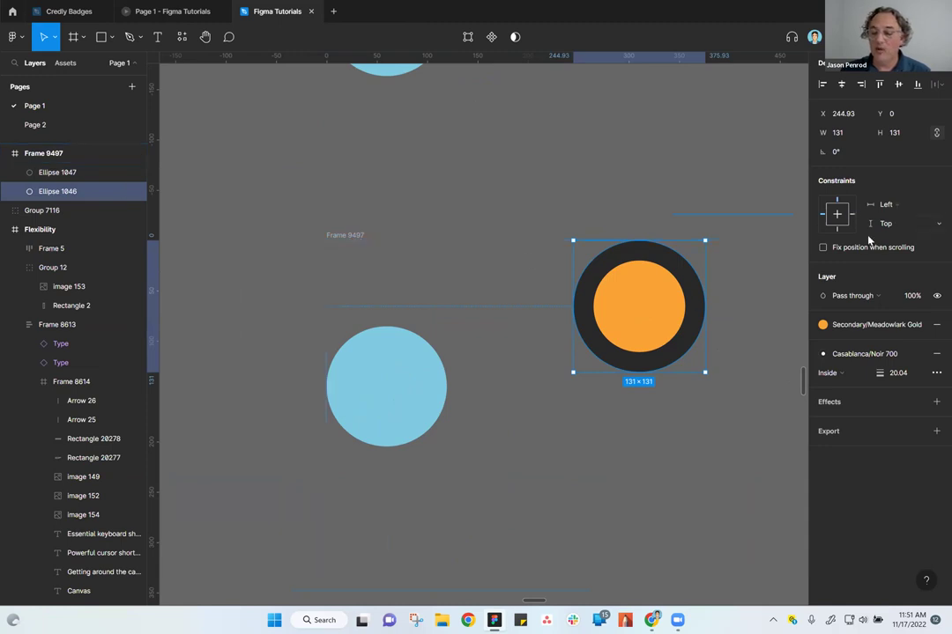
Shrink the frame around the lower circles to about 513 × 300
click(348, 237)
key(shift+2)
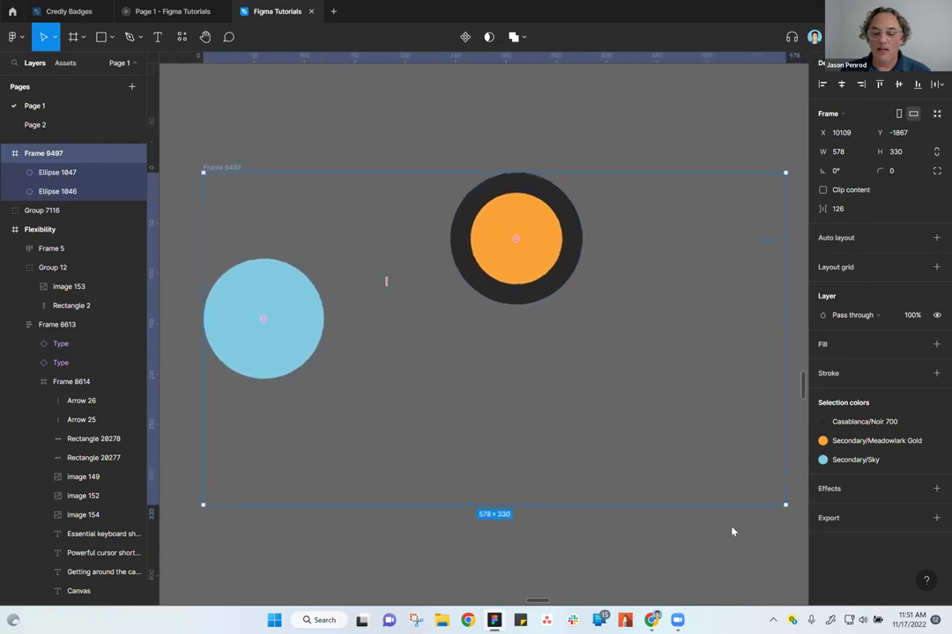
drag(785, 505, 720, 475)
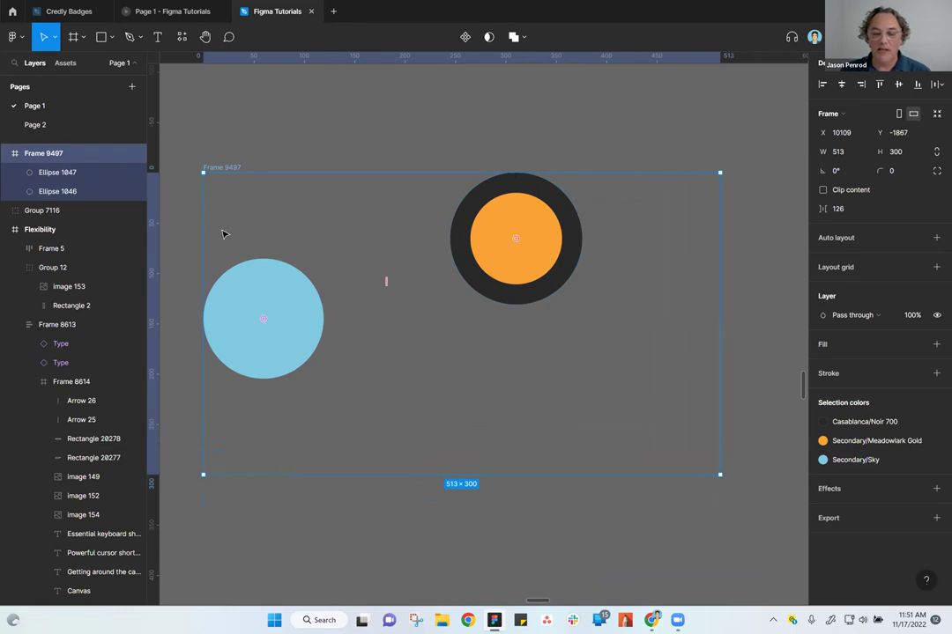
Set the horizontal constraint of the framed orange circle to Right
click(286, 306)
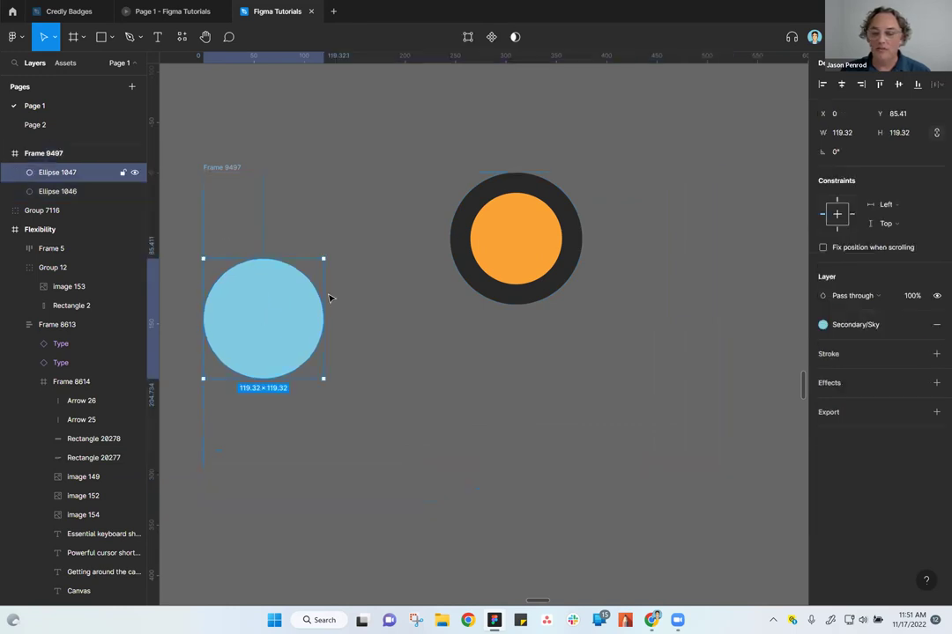
click(493, 234)
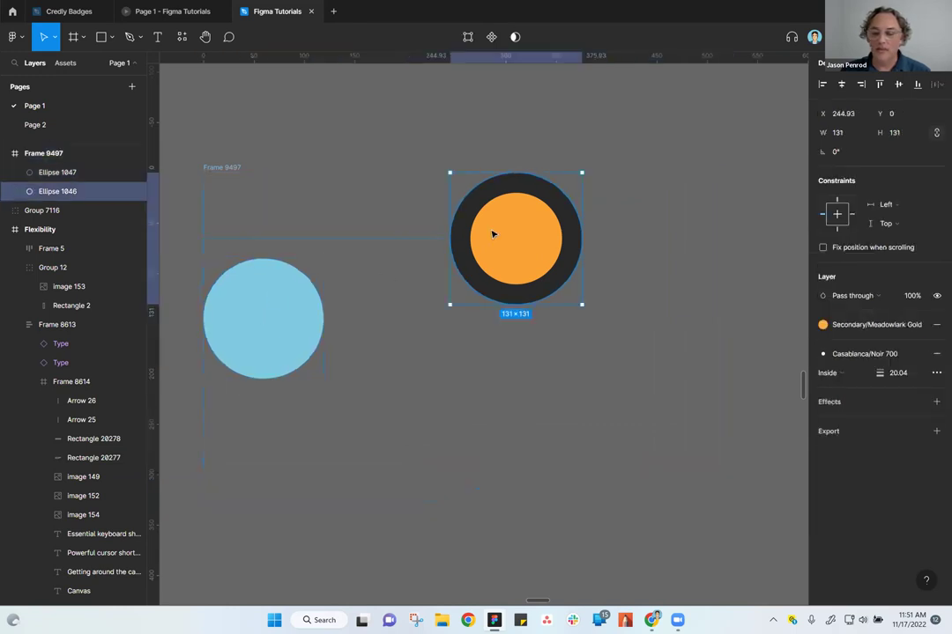
click(888, 208)
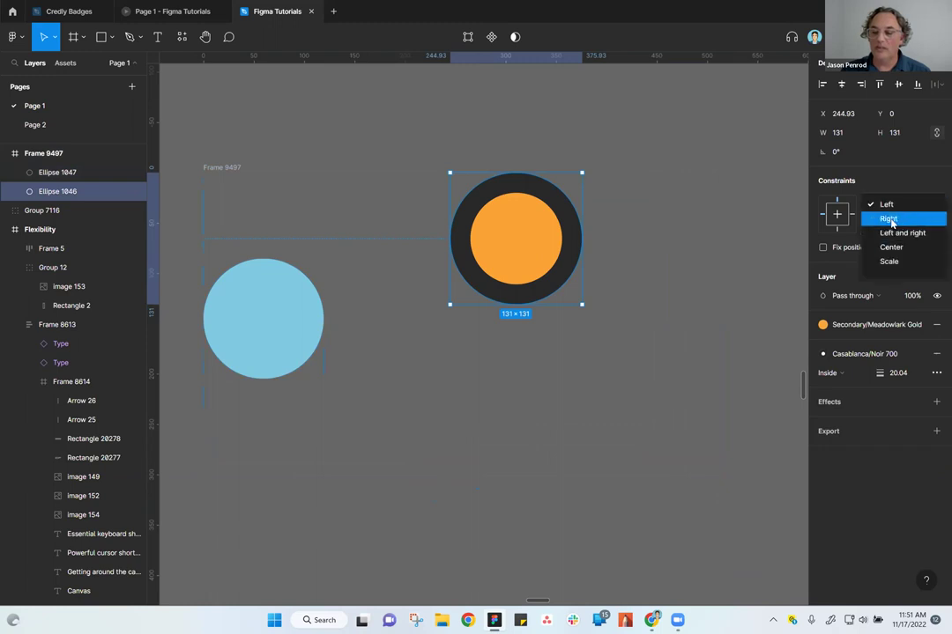
click(859, 218)
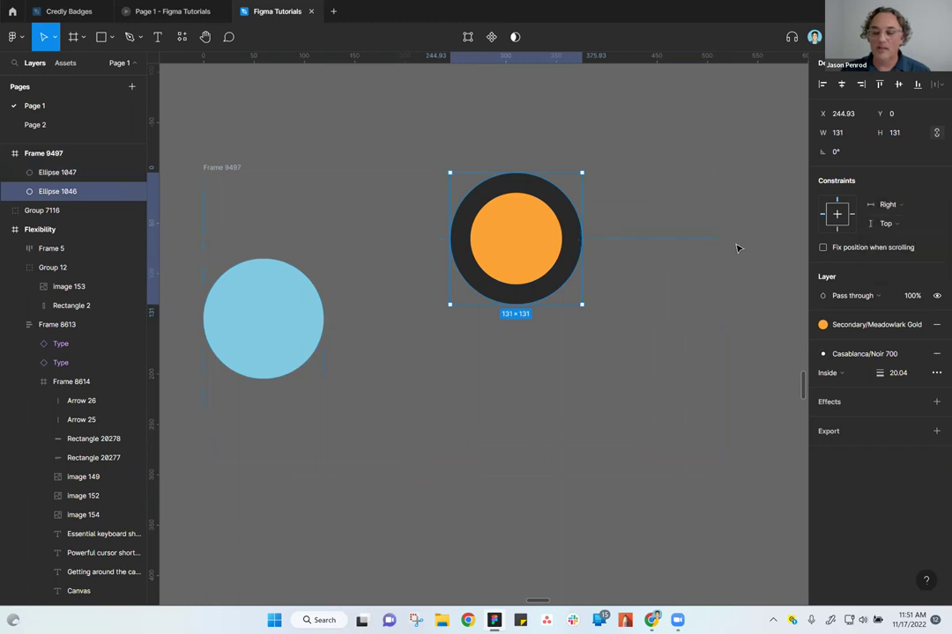
Enlarge the frame to about 577 × 345 to test the Right constraint, and select its orange circle
click(224, 167)
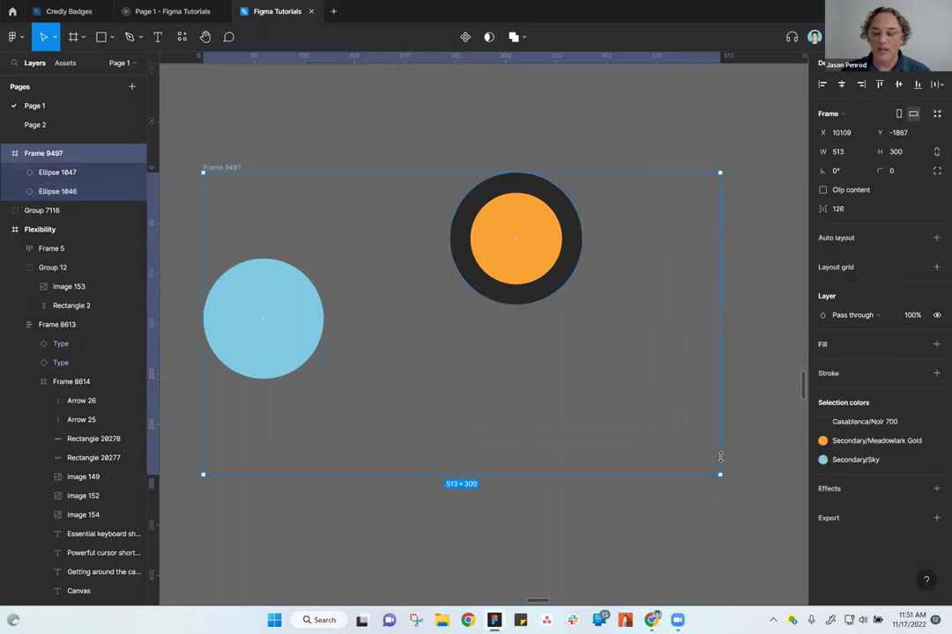
drag(719, 474, 767, 498)
scroll(695, 462, down, 3)
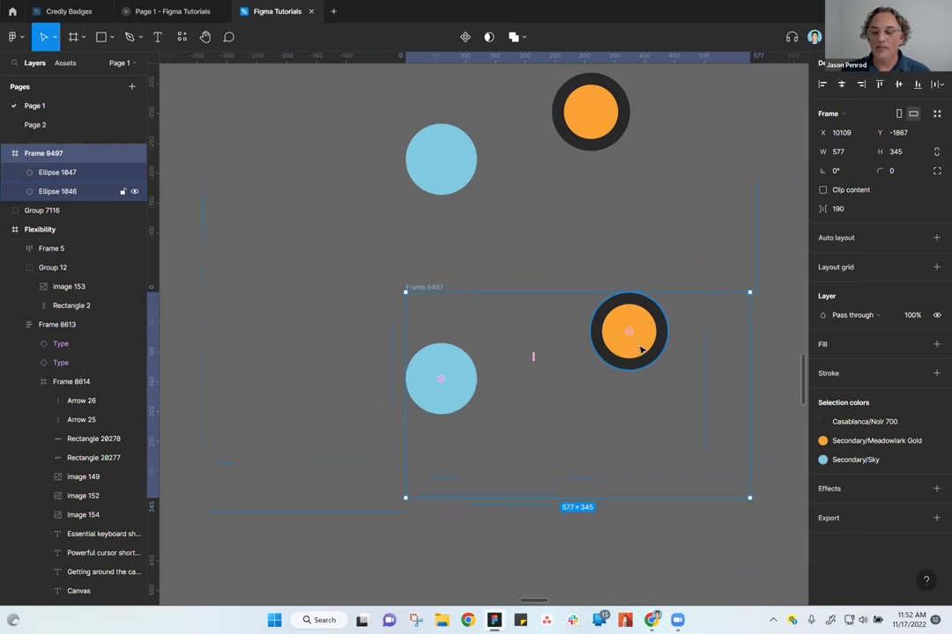
click(641, 350)
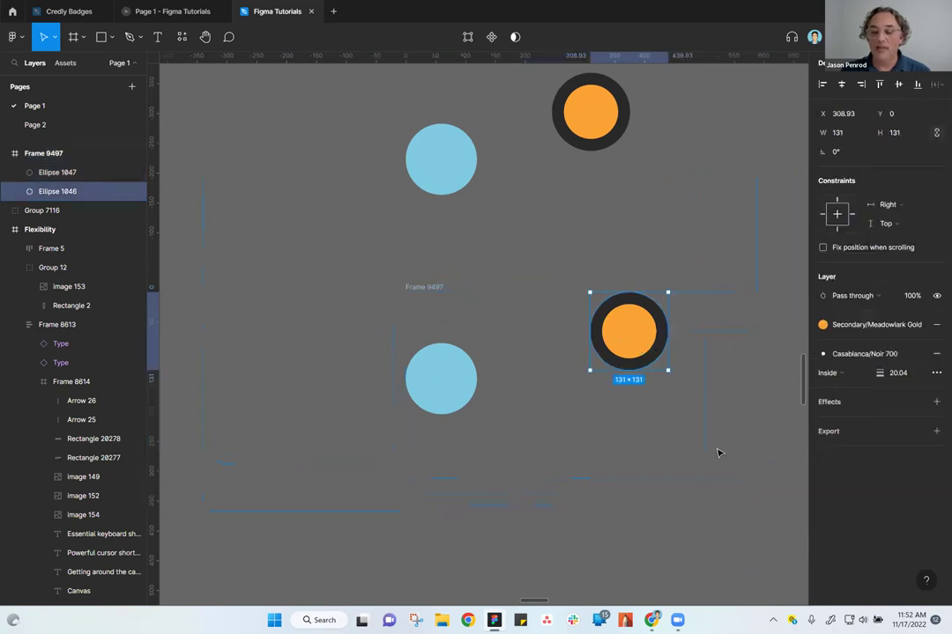
Move the frame to about X 9998, Y -1900 and resize it to about 463 × 349
drag(436, 280, 373, 267)
scroll(547, 452, up, 1)
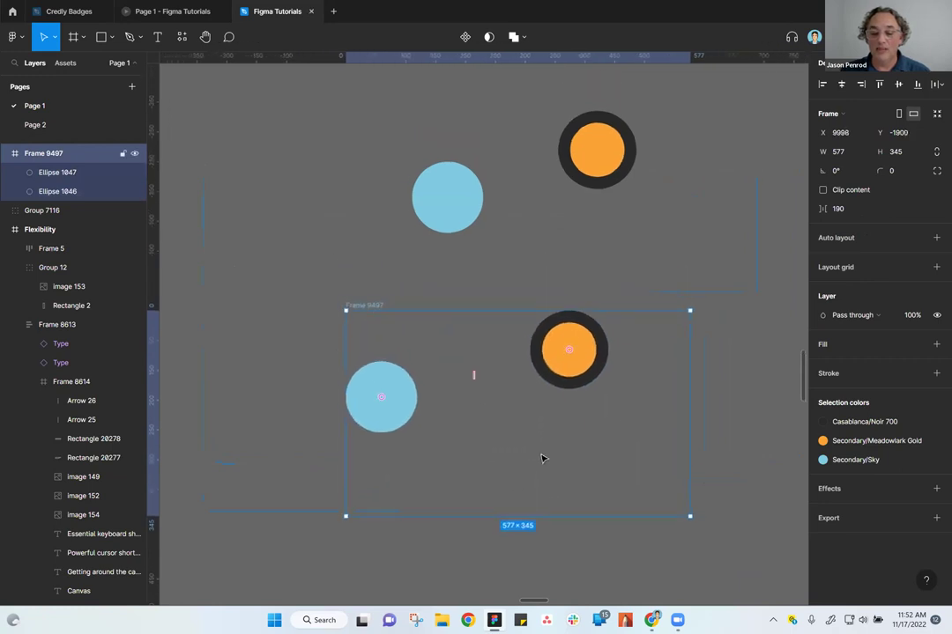
scroll(542, 458, up, 3)
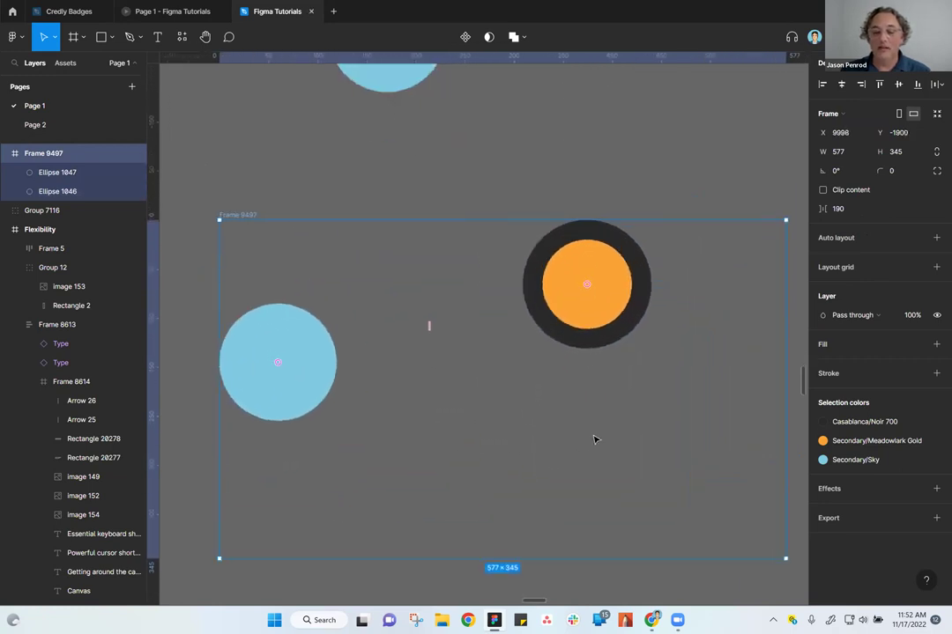
scroll(594, 456, down, 1)
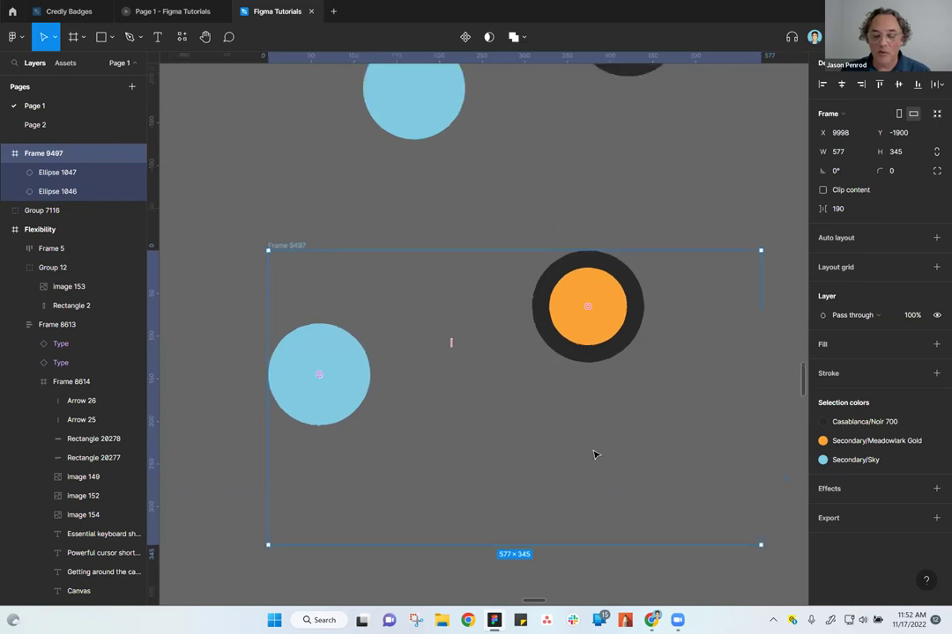
click(607, 343)
click(274, 248)
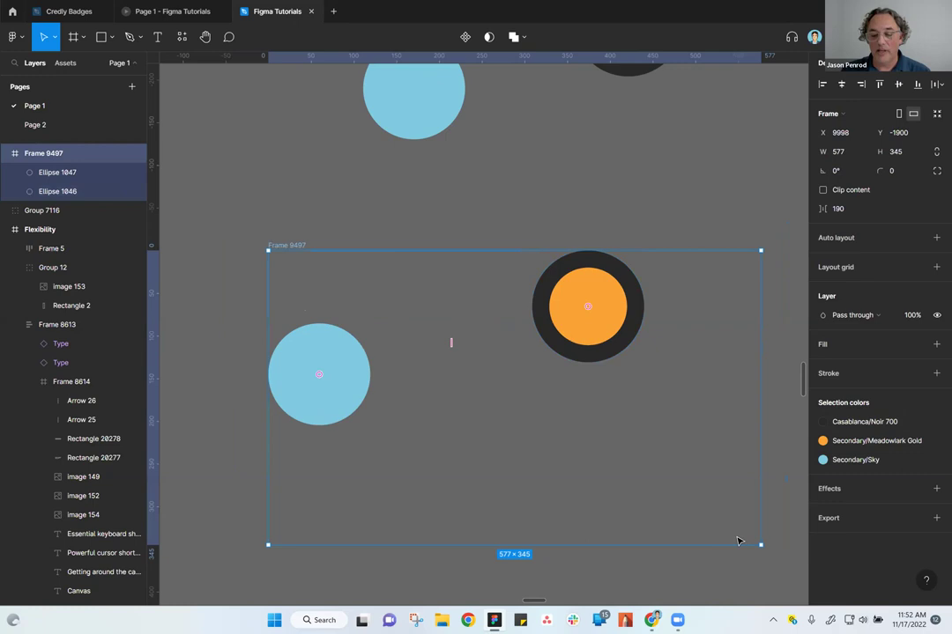
drag(719, 539, 622, 543)
Set both the horizontal and vertical constraints of the framed orange circle to Scale
click(488, 346)
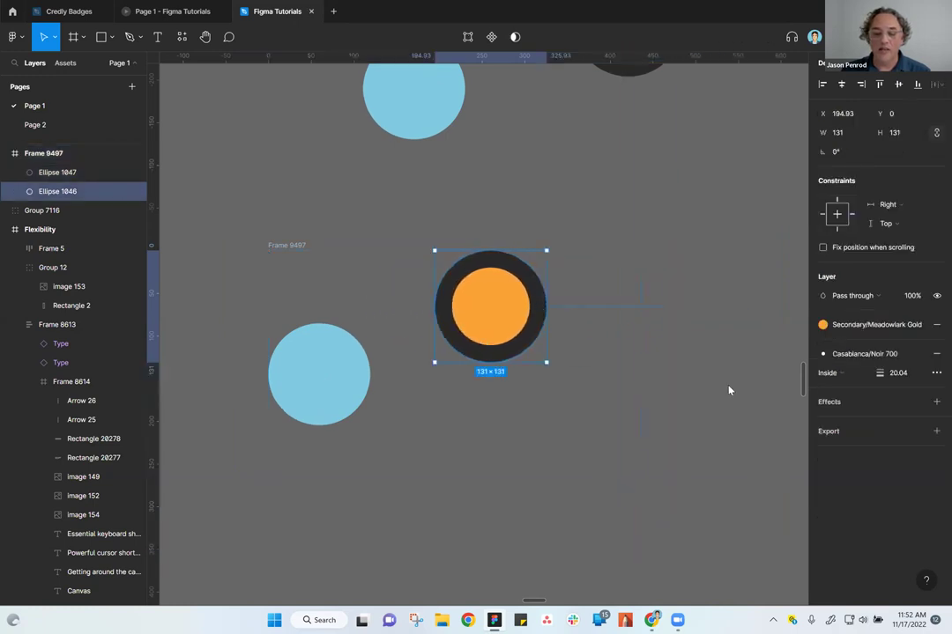
click(888, 205)
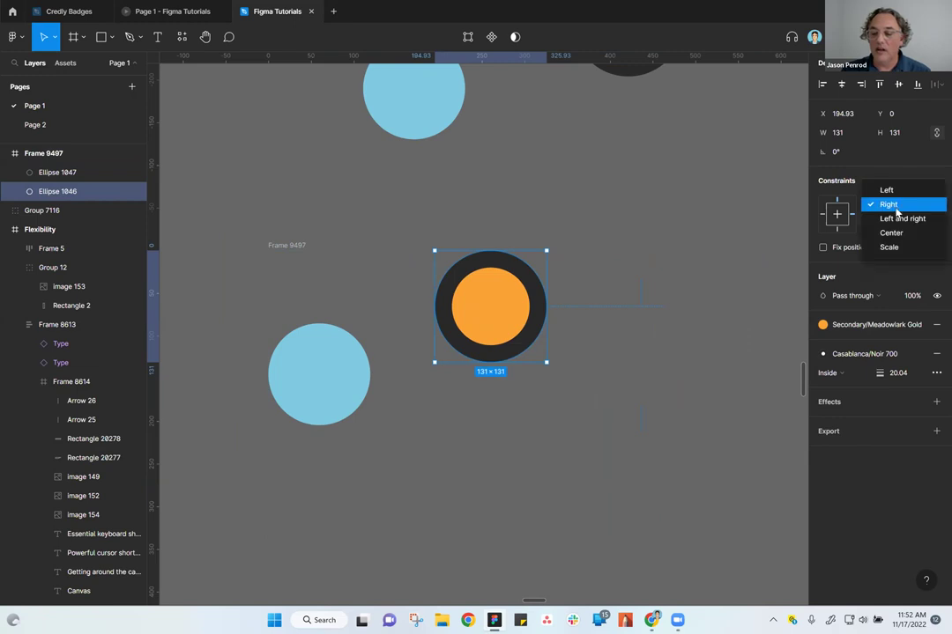
click(890, 246)
click(897, 223)
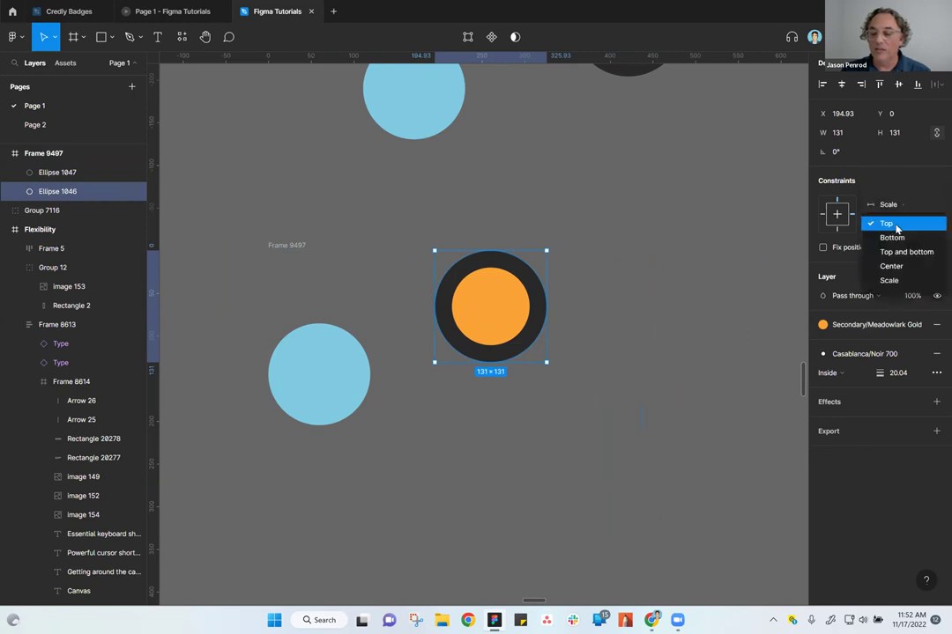
click(894, 280)
Shrink the frame to about 402 × 304 to test the orange circle's Scale constraints
click(289, 245)
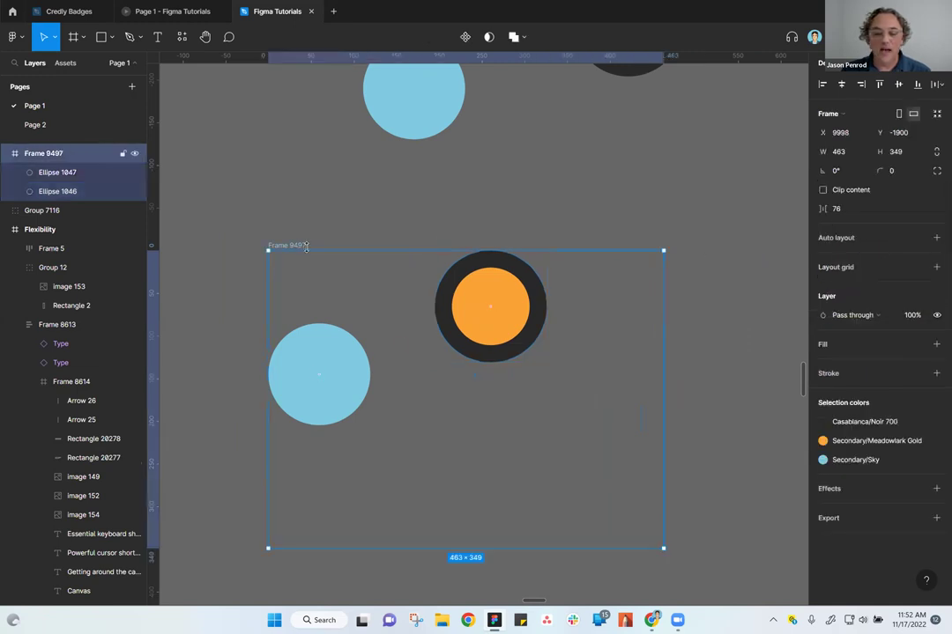
drag(649, 545, 599, 510)
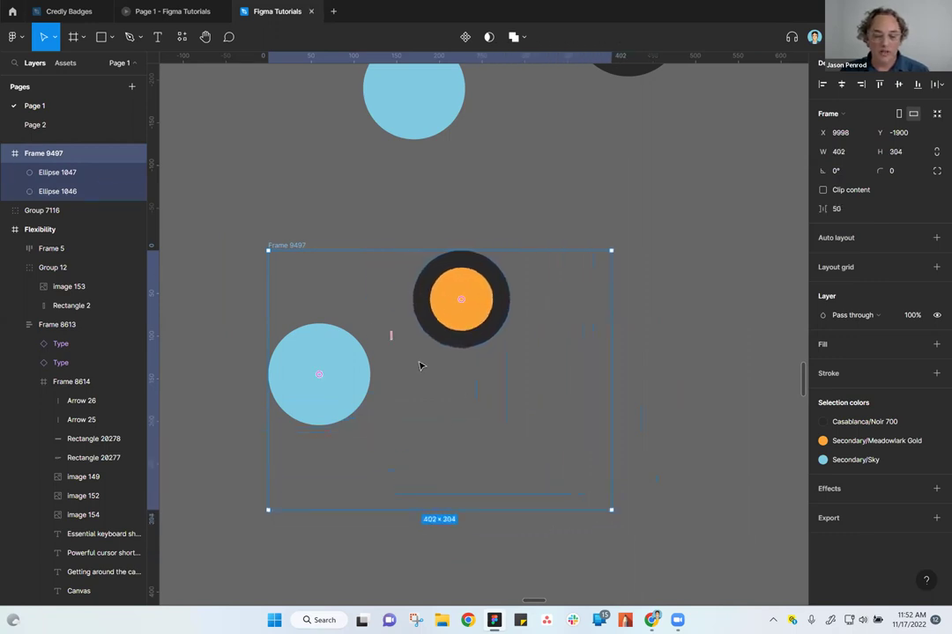
Scale the frame together with its circles down to about 384 × 290 using the Scale tool
key(k)
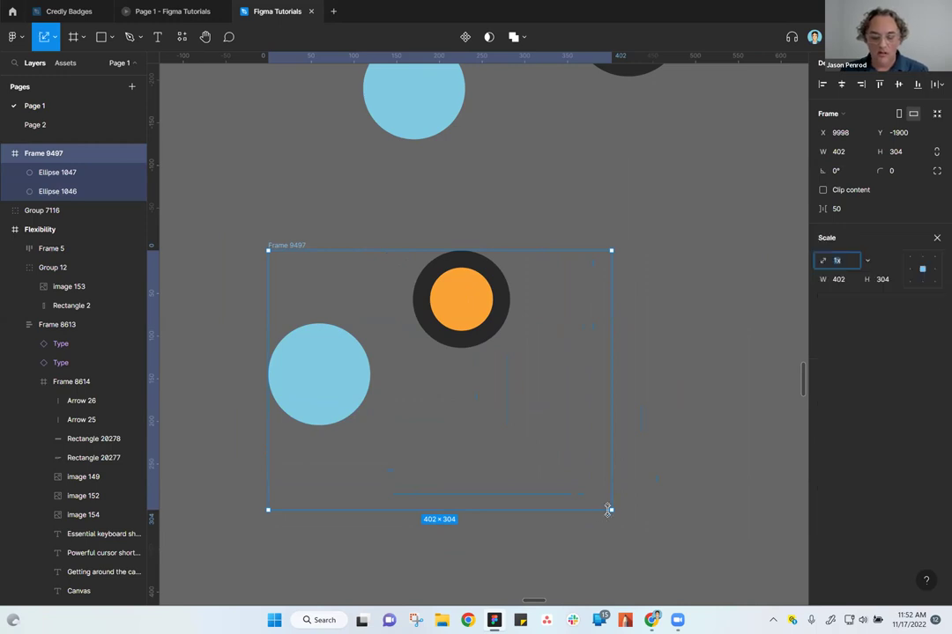
drag(611, 510, 594, 470)
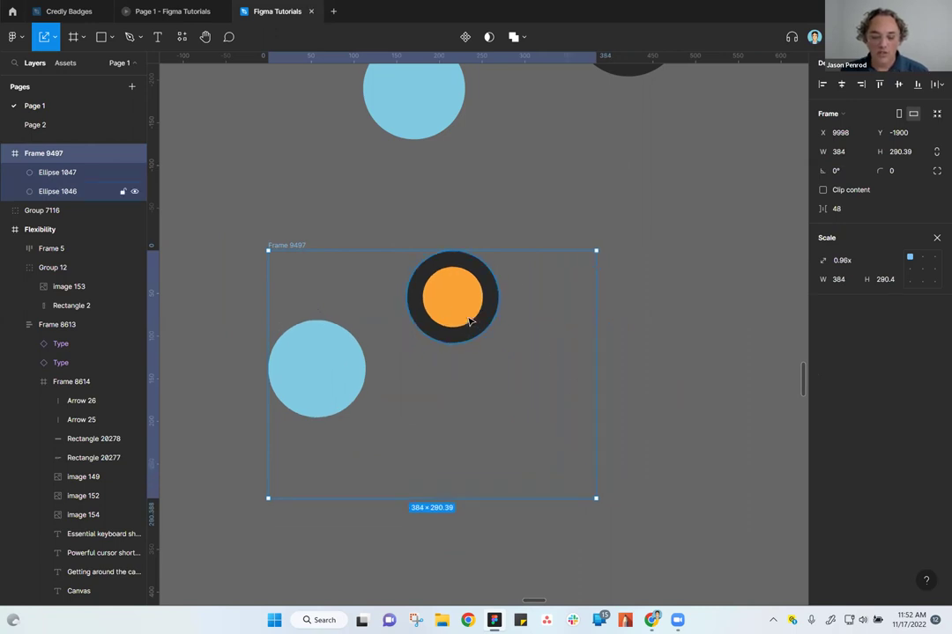
key(v)
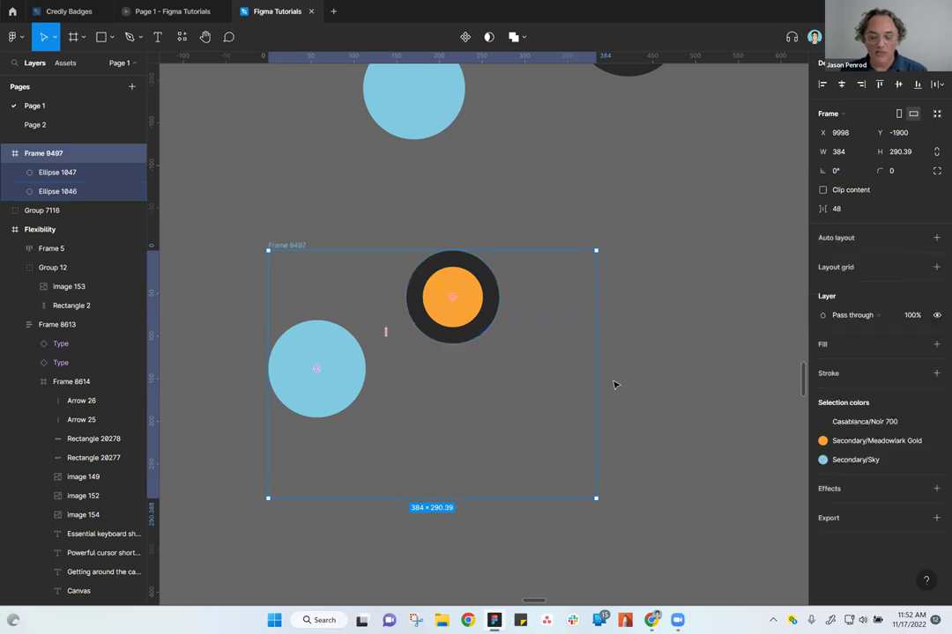
Move the framed orange circle to about X 214, Y 65 and the blue circle to about X 53, Y 65
click(502, 330)
click(462, 315)
drag(469, 319, 516, 376)
click(332, 382)
drag(332, 382, 353, 384)
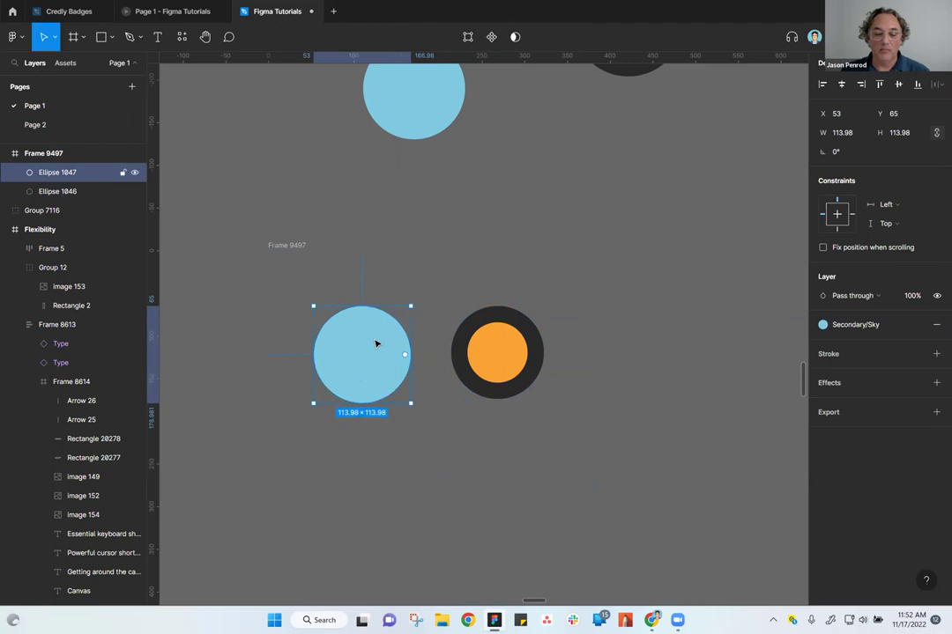
Inspect the frame and its blue and orange circles by selecting them in turn
click(293, 246)
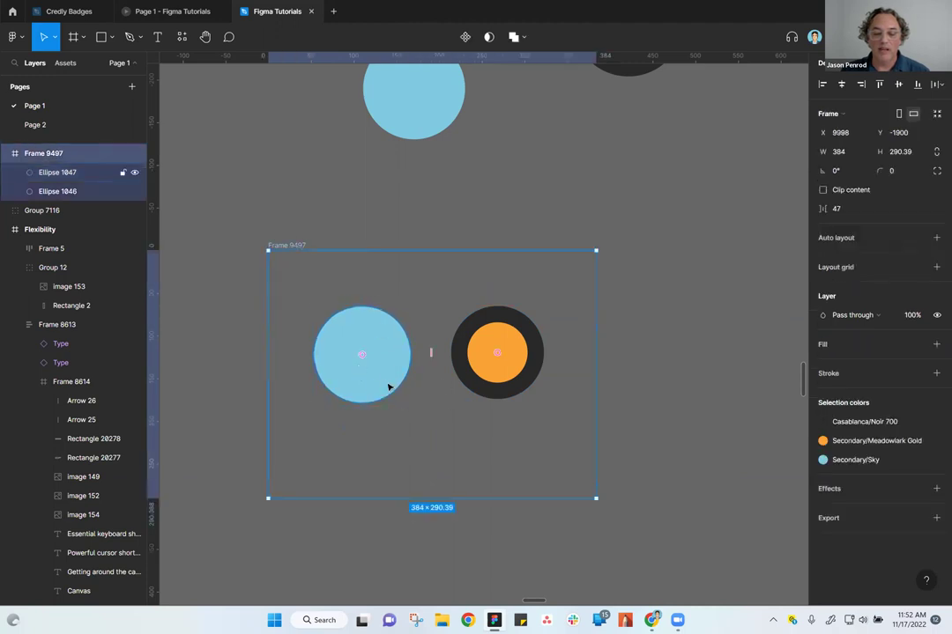
click(381, 354)
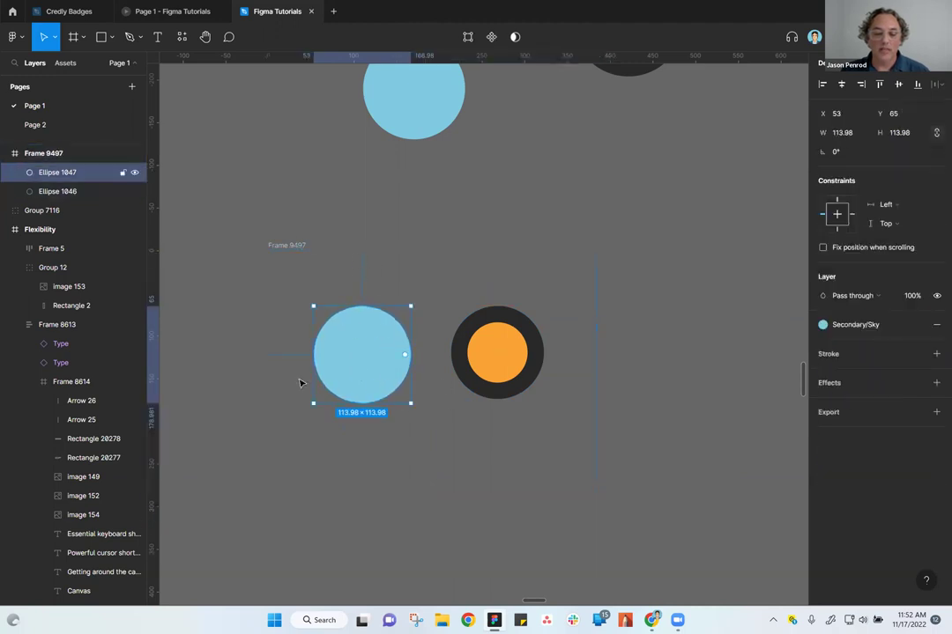
click(290, 247)
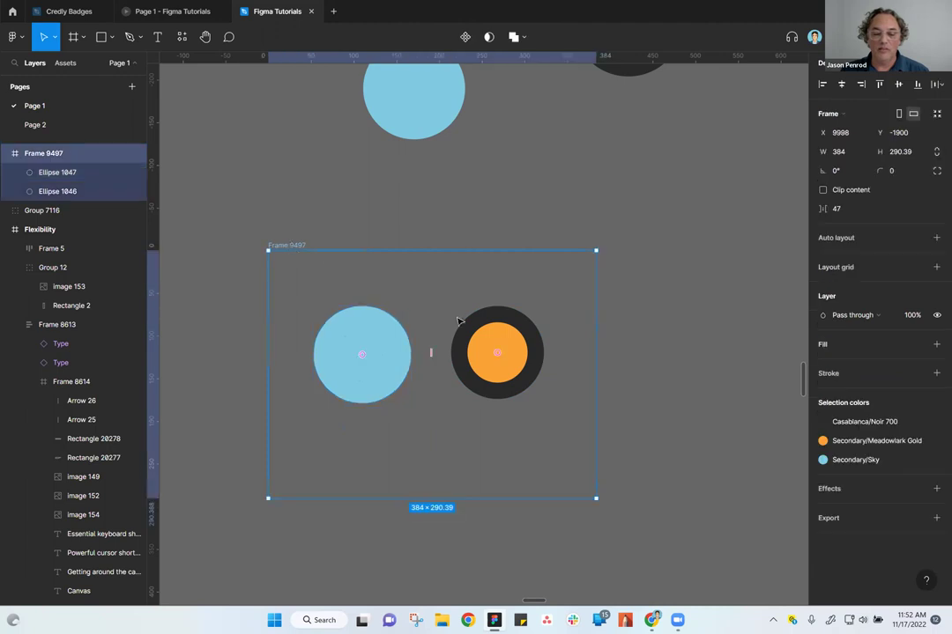
click(496, 357)
click(291, 247)
Set the framed orange circle's horizontal constraint to Right and its vertical constraint to Bottom
click(523, 386)
click(903, 224)
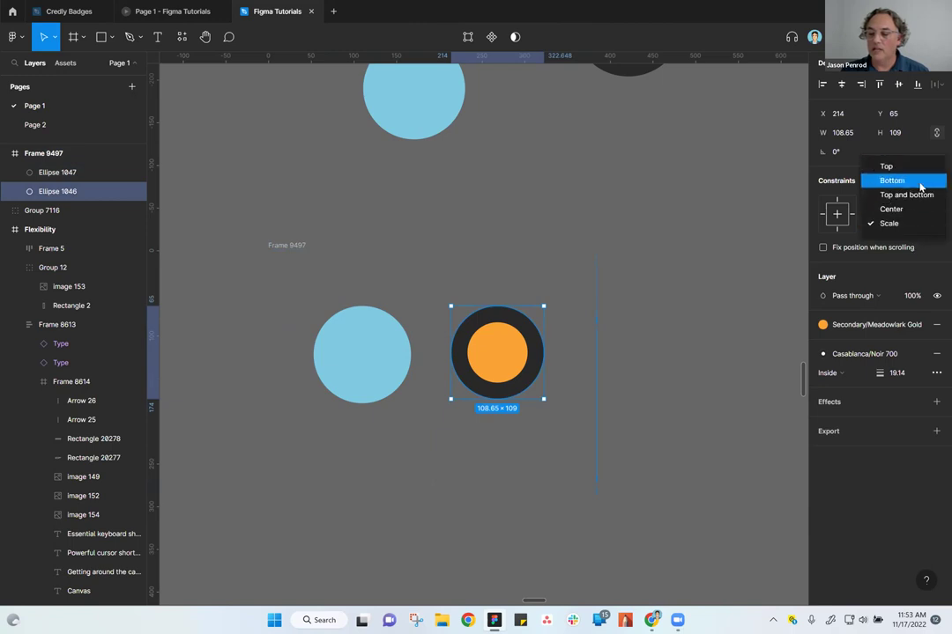
click(920, 182)
click(905, 205)
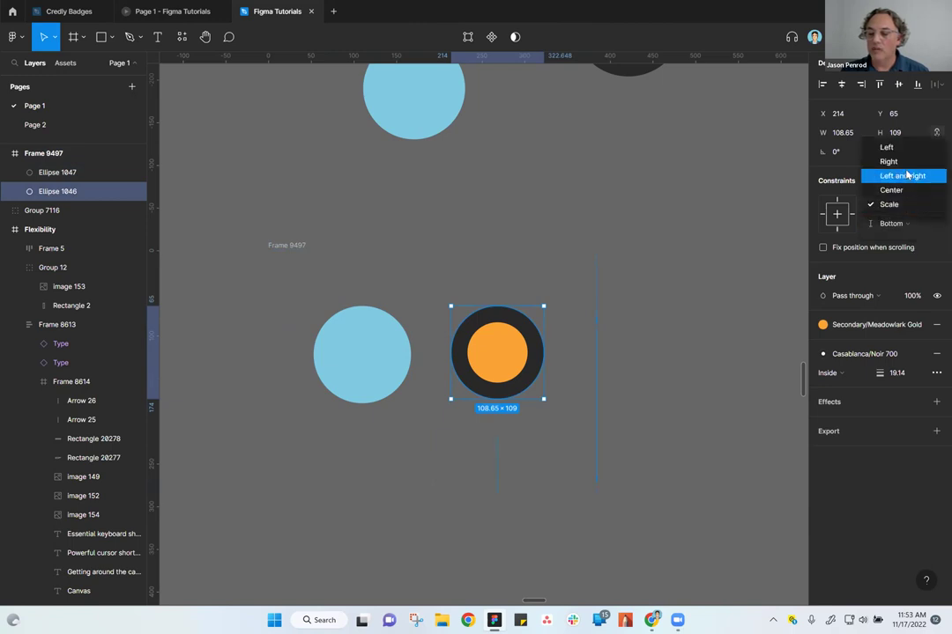
click(911, 175)
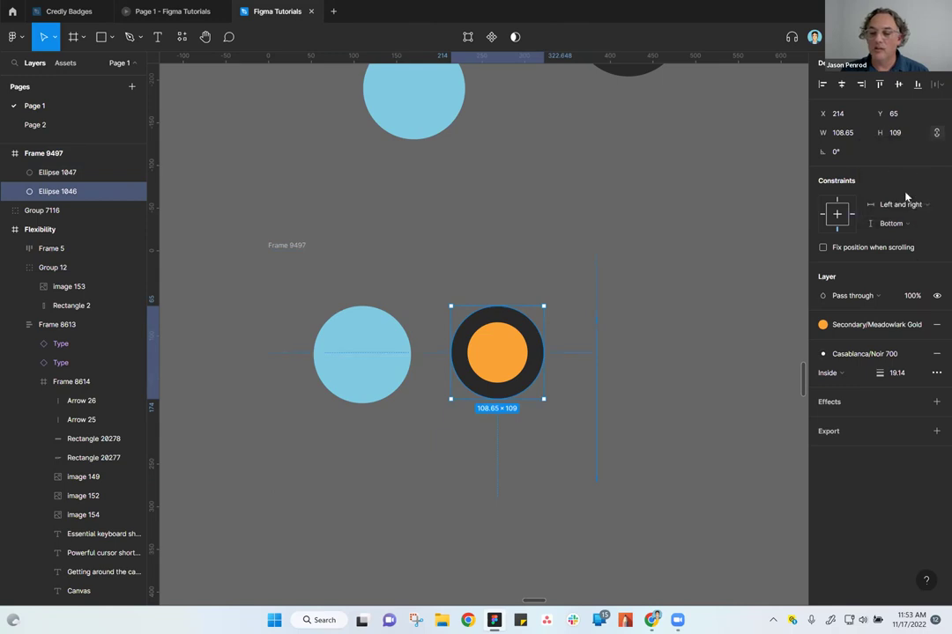
click(906, 205)
click(886, 189)
click(674, 391)
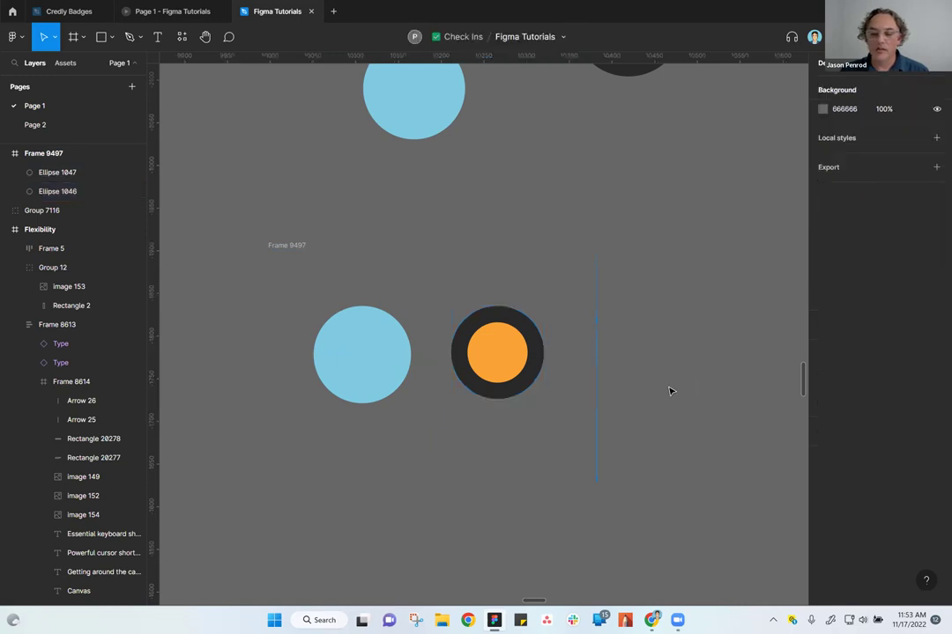
click(540, 361)
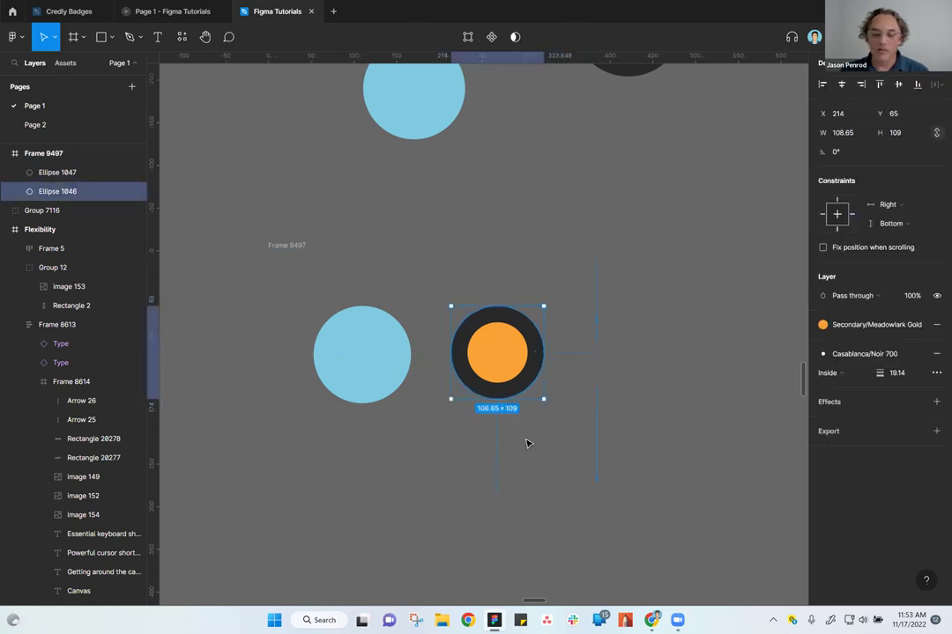
Move the frame to about X 10109, Y -1954, below the grouped circles
click(299, 250)
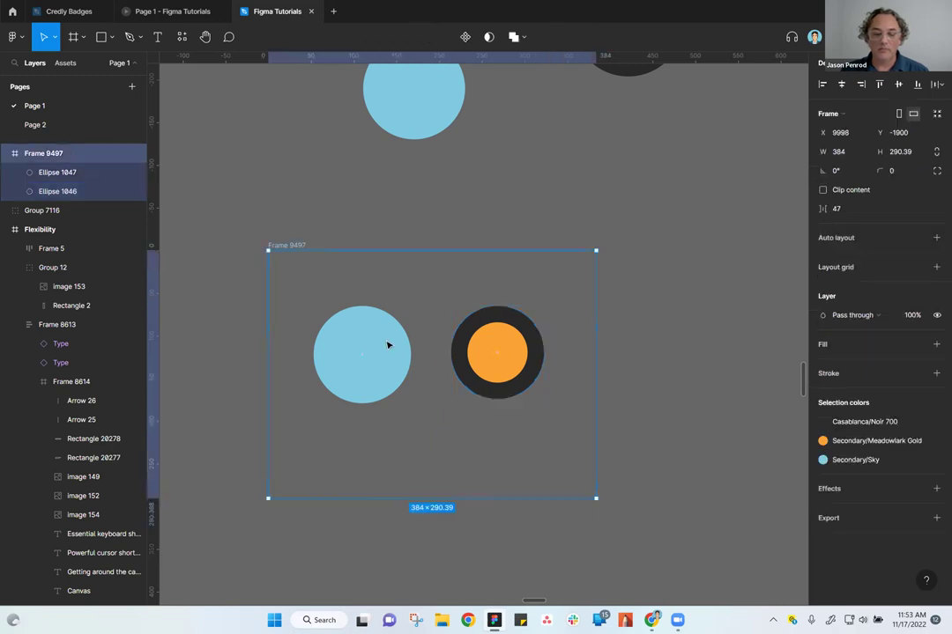
scroll(495, 433, down, 5)
drag(398, 330, 447, 304)
scroll(635, 423, down, 3)
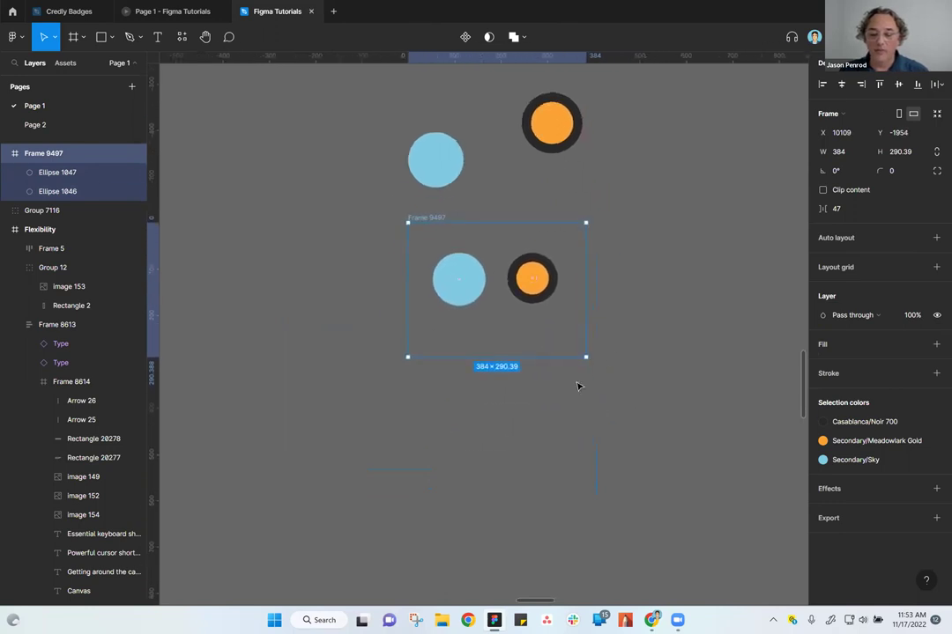
Resize the frame to about 455 × 122 and again to about 344 × 131 to test the orange circle's Right and Bottom constraints
drag(585, 357, 618, 280)
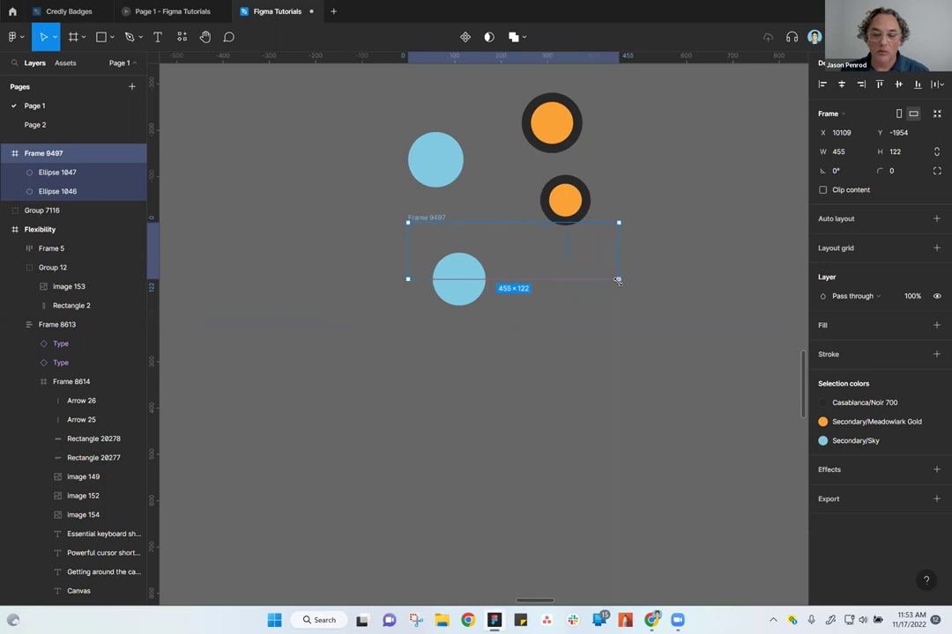
scroll(532, 283, up, 5)
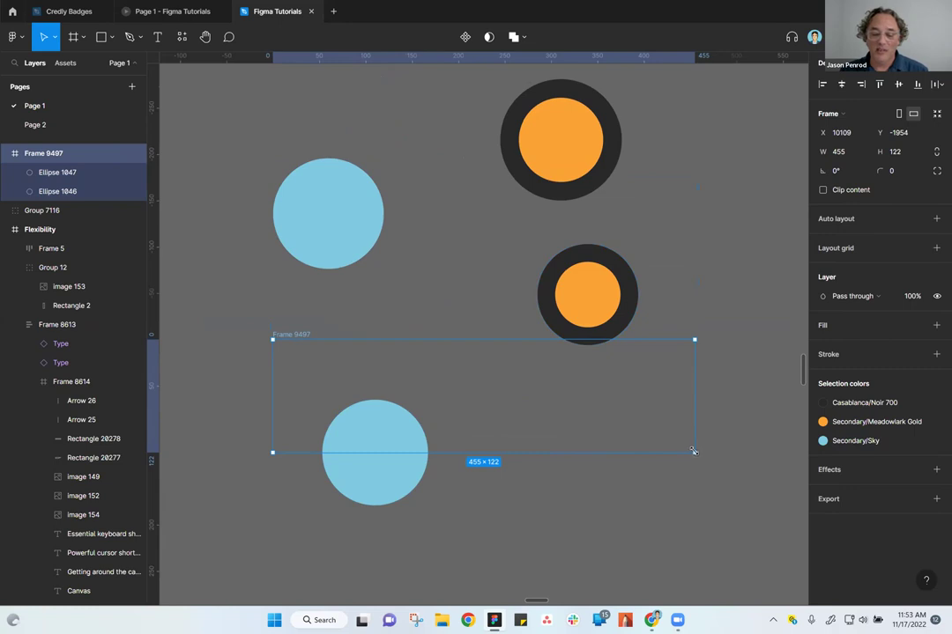
drag(693, 451, 590, 461)
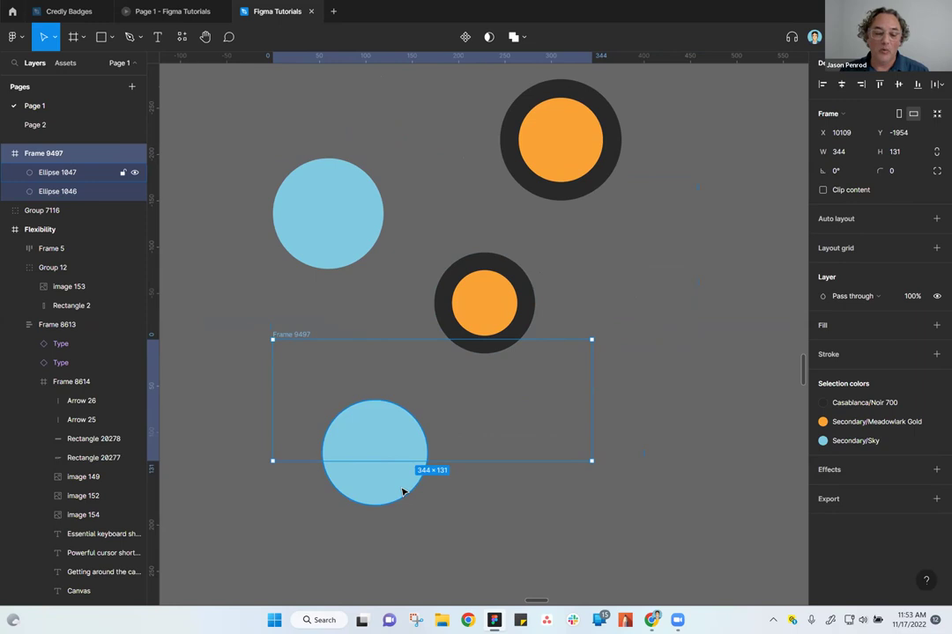
Reposition the frame to about X 10109, Y -1959 and clear the selection
drag(299, 336, 330, 336)
scroll(472, 415, down, 3)
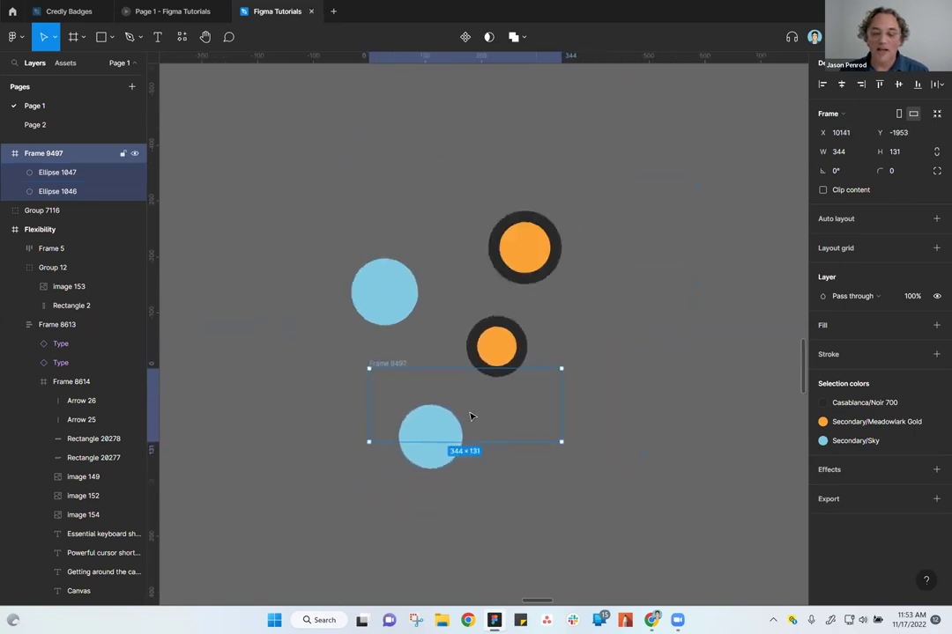
drag(620, 503, 650, 446)
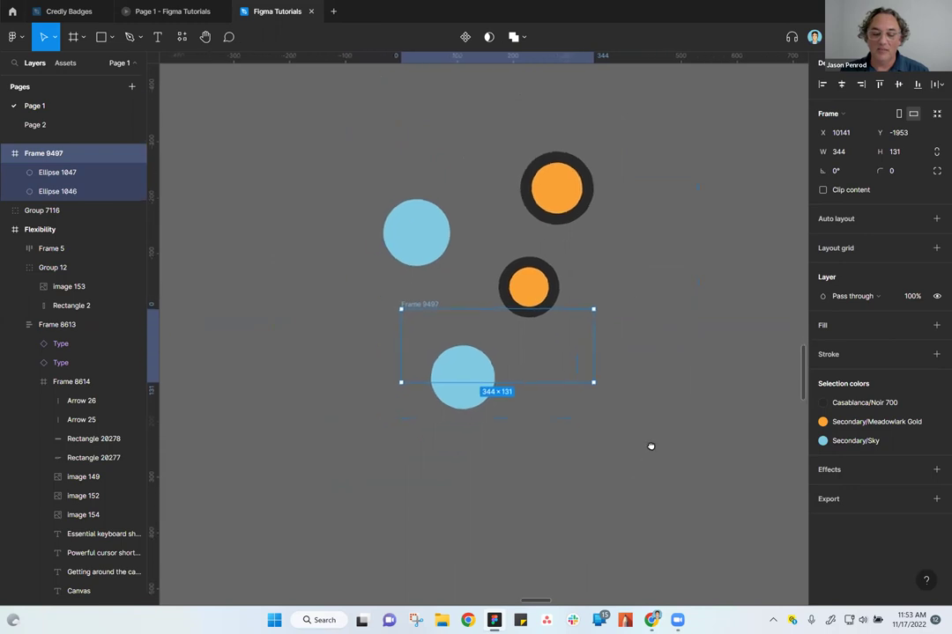
drag(435, 307, 418, 304)
click(518, 446)
drag(643, 493, 566, 466)
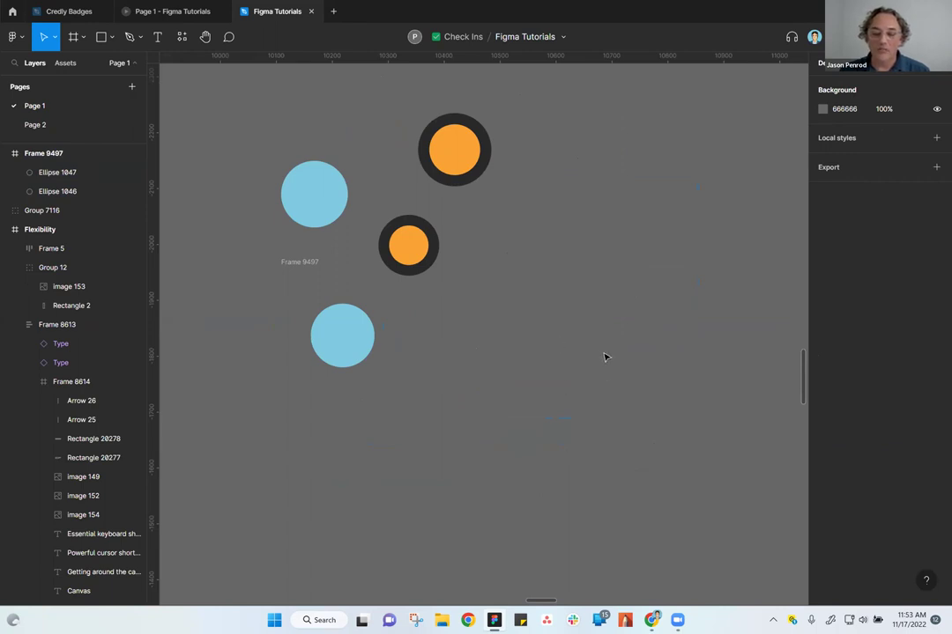
scroll(605, 357, down, 5)
drag(777, 435, 467, 315)
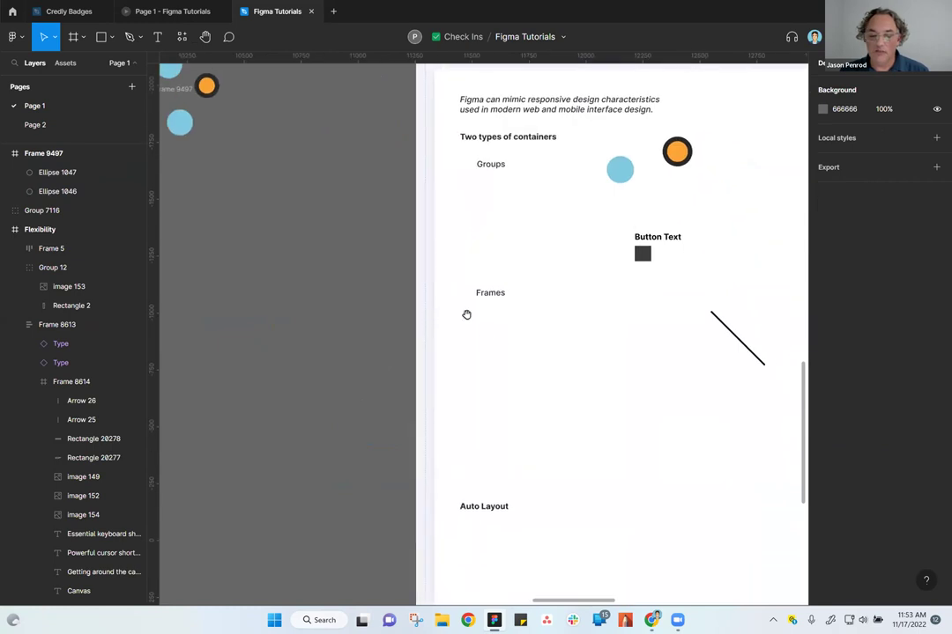
scroll(544, 528, down, 3)
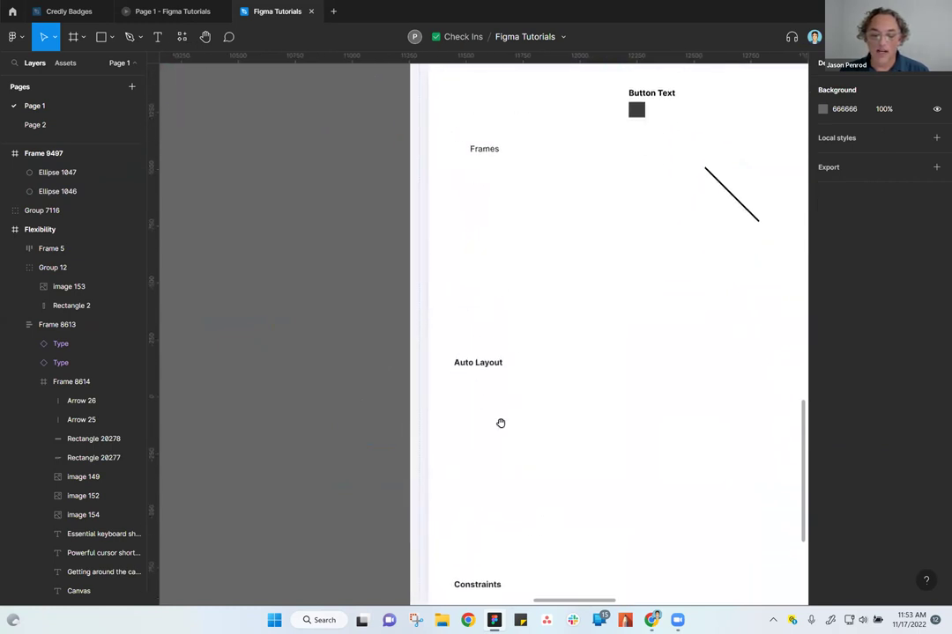
drag(315, 239, 546, 450)
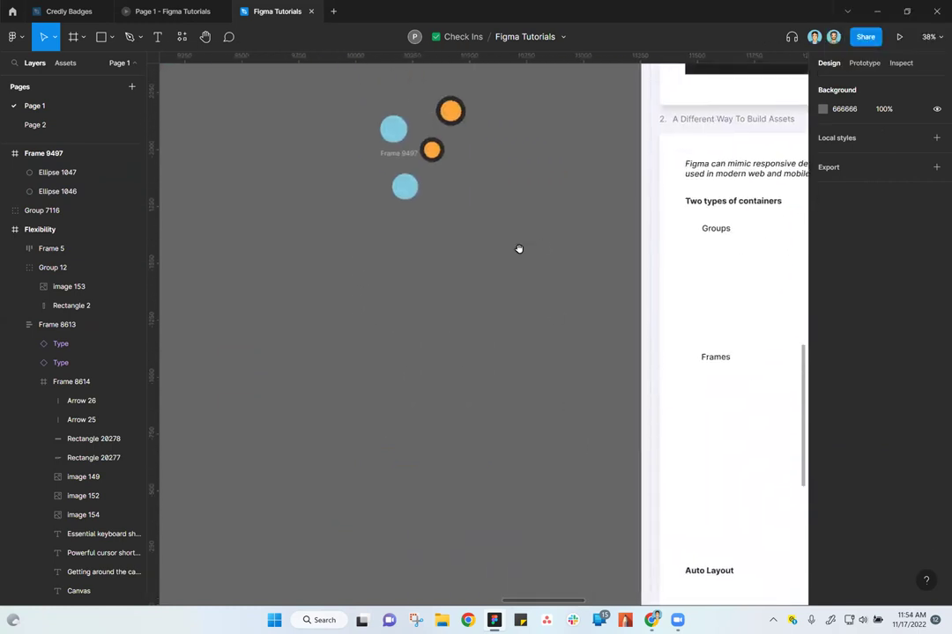
Move the group of circles above the frame to about X 10028, Y -2282 and deselect it
scroll(438, 333, up, 5)
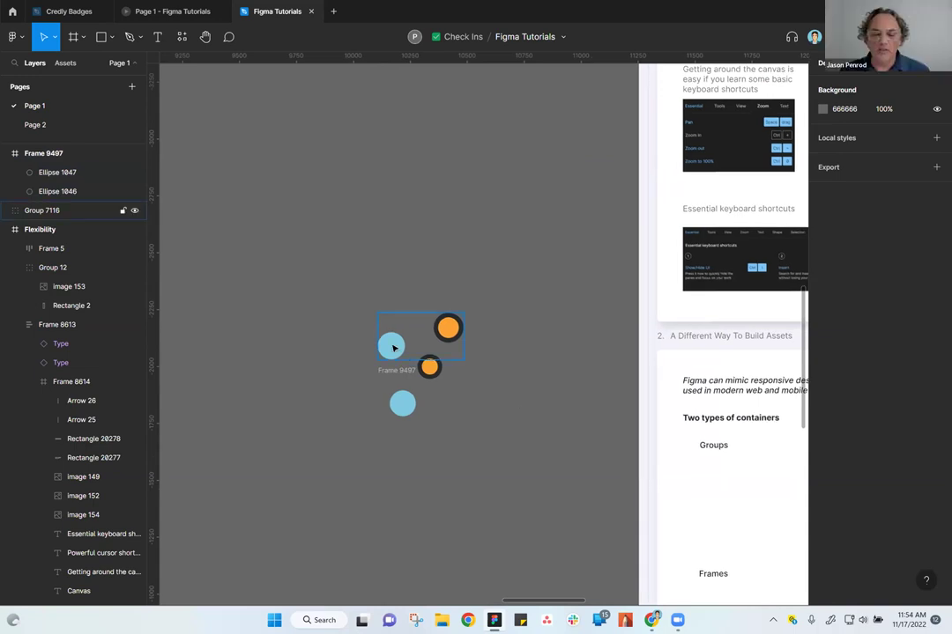
click(450, 329)
drag(453, 342, 434, 331)
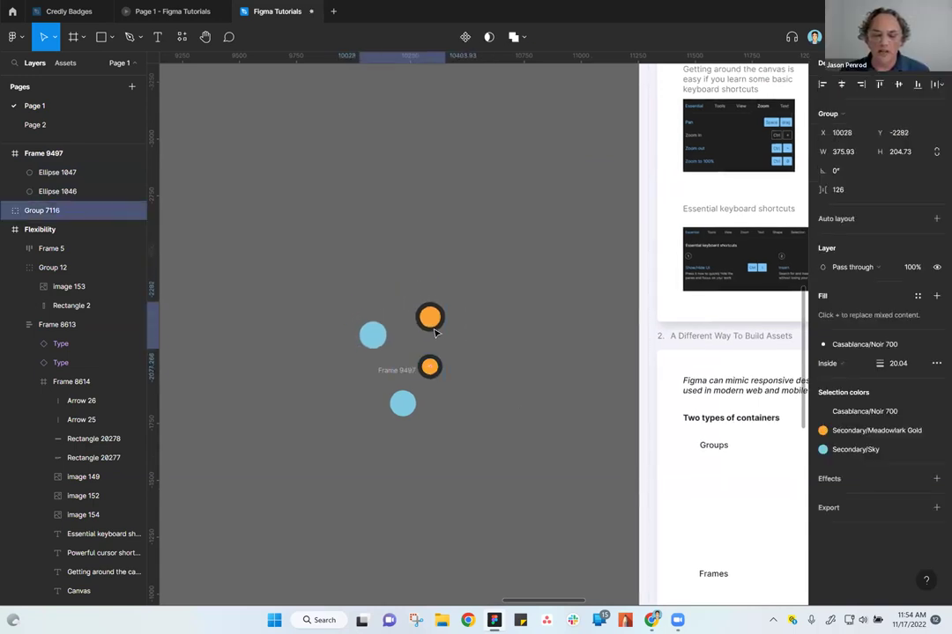
click(352, 294)
Resize the frame to about 344 × 295 so that it encloses both of its circles
scroll(387, 384, up, 3)
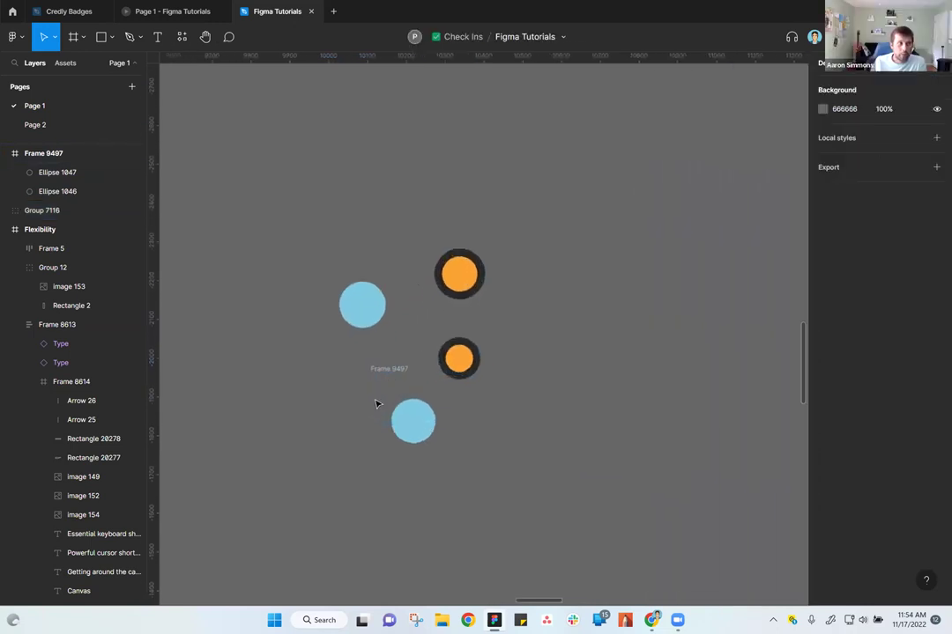
click(398, 370)
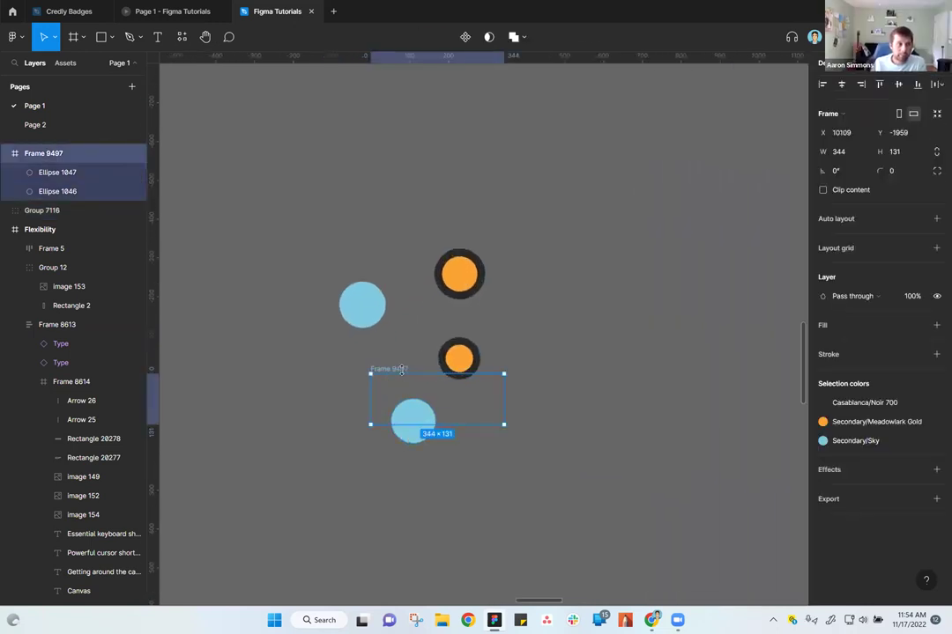
drag(475, 487, 476, 489)
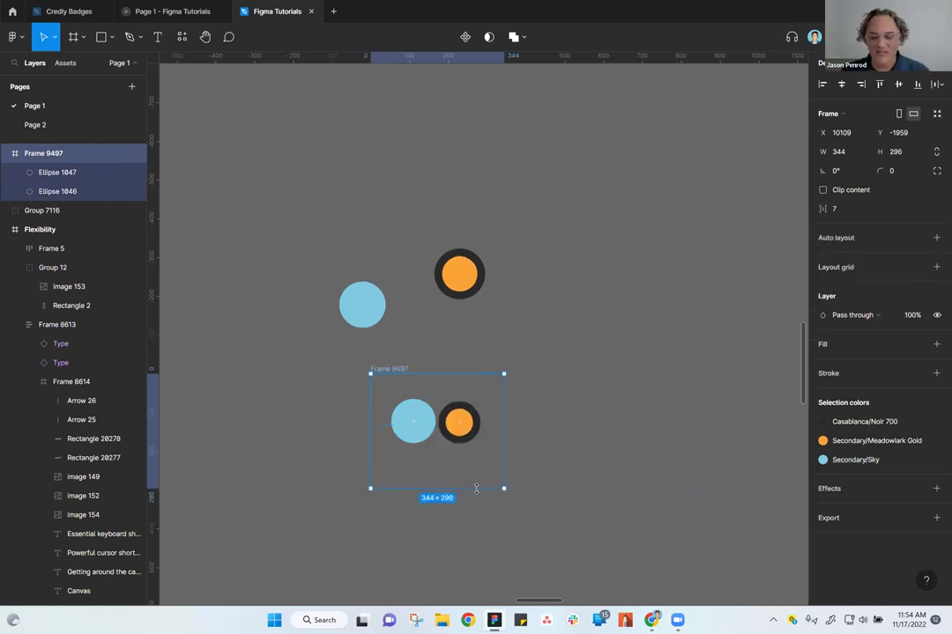
click(553, 495)
drag(557, 495, 603, 410)
click(412, 295)
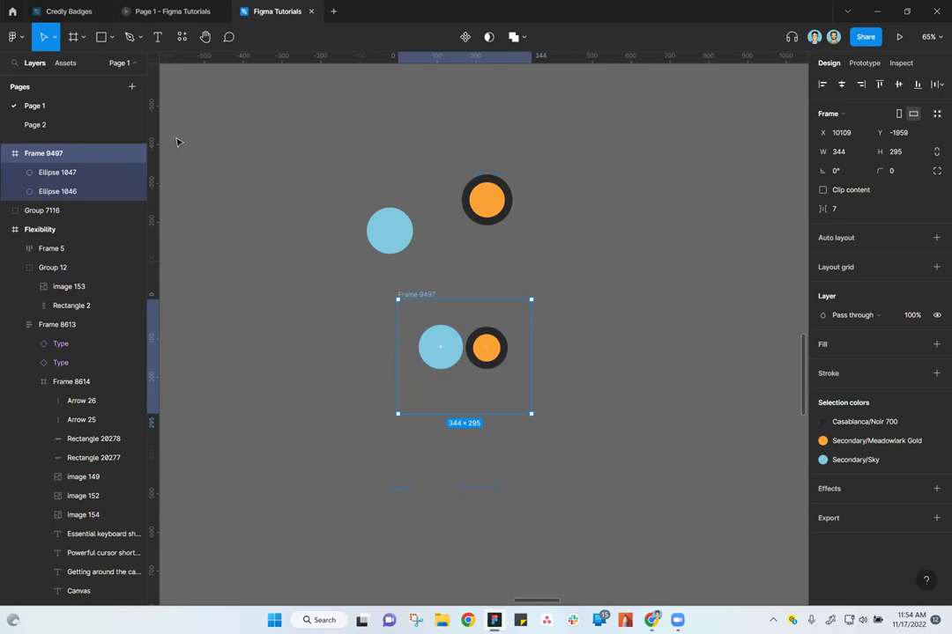
Look through the Preferences options and search the quick actions for "font"
click(12, 36)
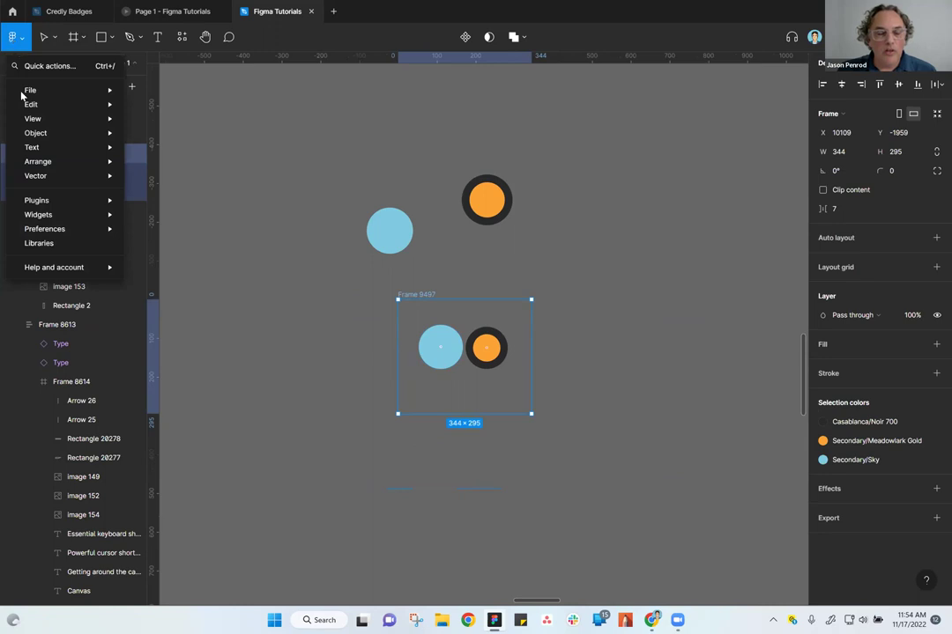
mouse_move(39, 202)
mouse_move(49, 221)
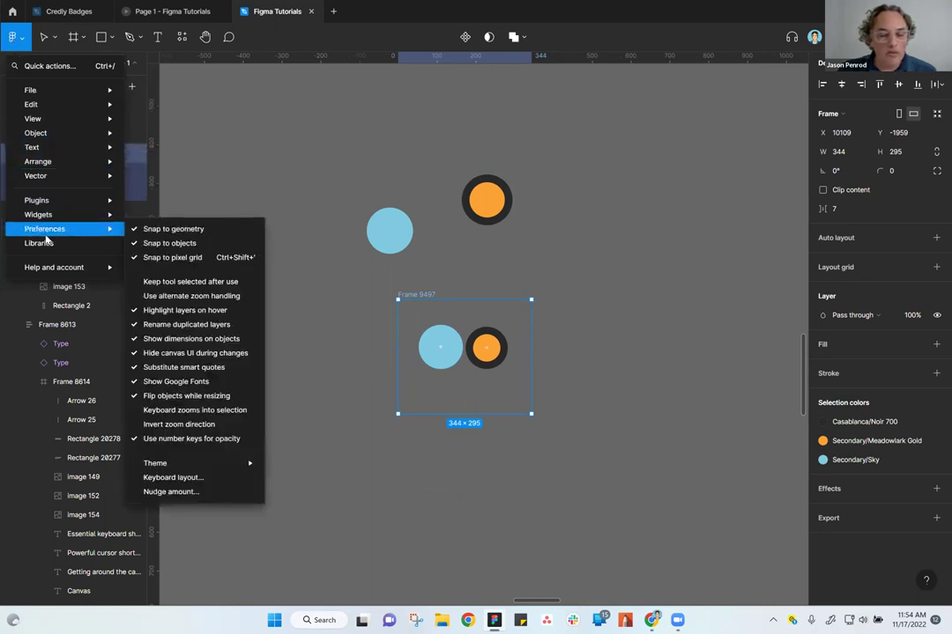
click(298, 201)
key(ctrl+slash)
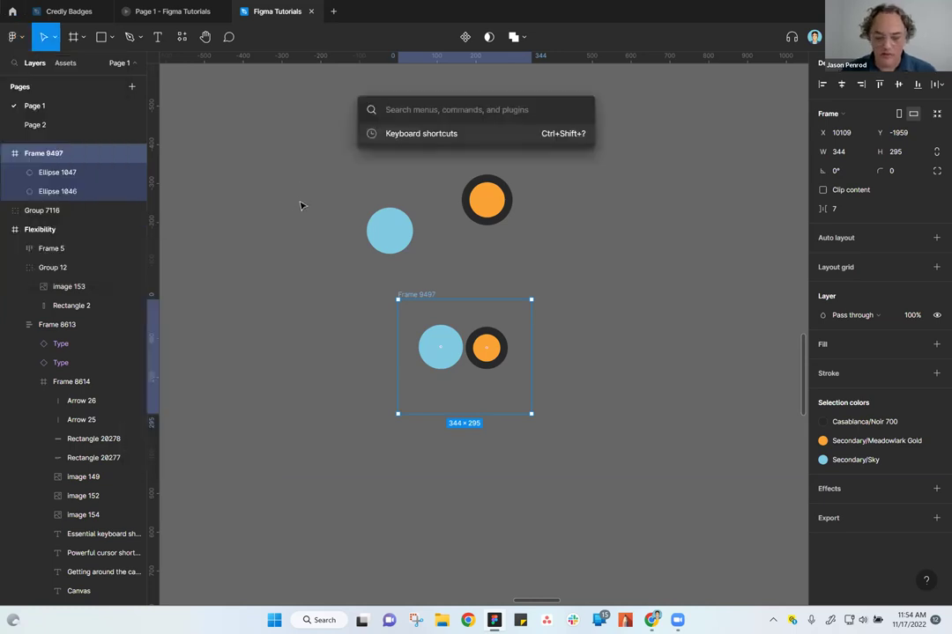
text(font)
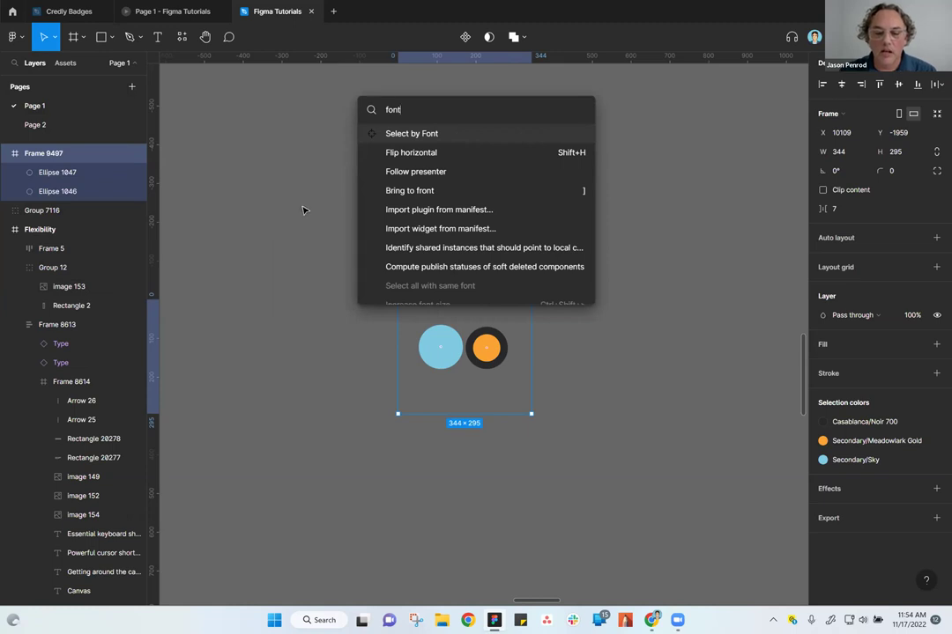
scroll(434, 231, down, 1)
scroll(435, 238, down, 1)
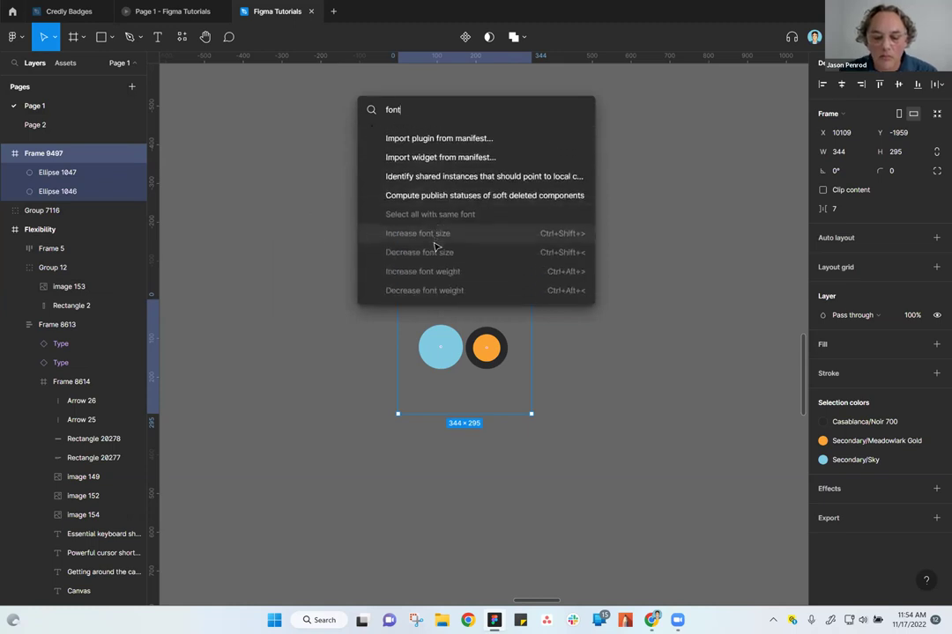
scroll(429, 220, up, 2)
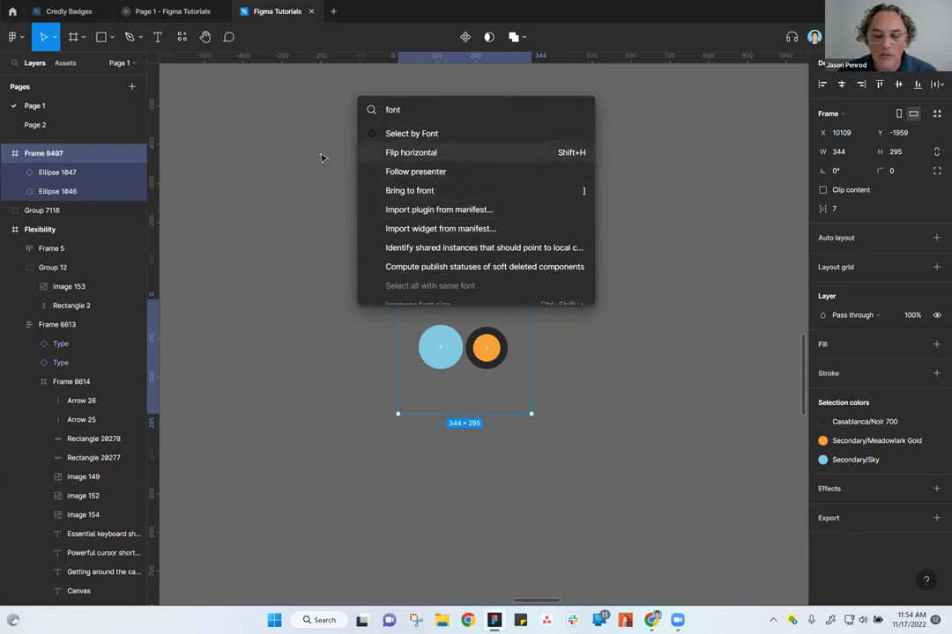
Close the quick actions search and look through the Arrange and the Help and account commands
click(289, 154)
click(13, 36)
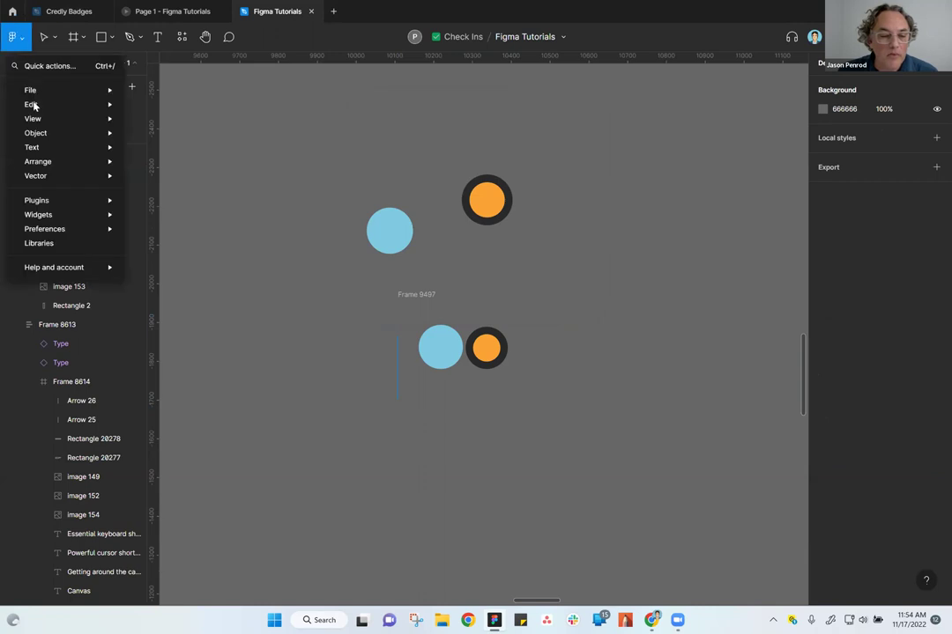
mouse_move(44, 166)
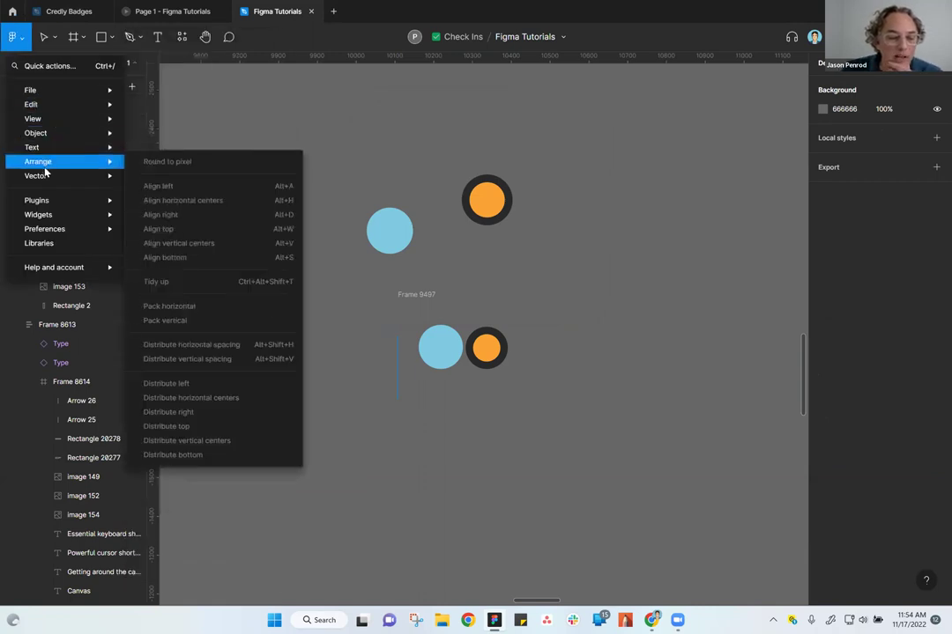
mouse_move(77, 224)
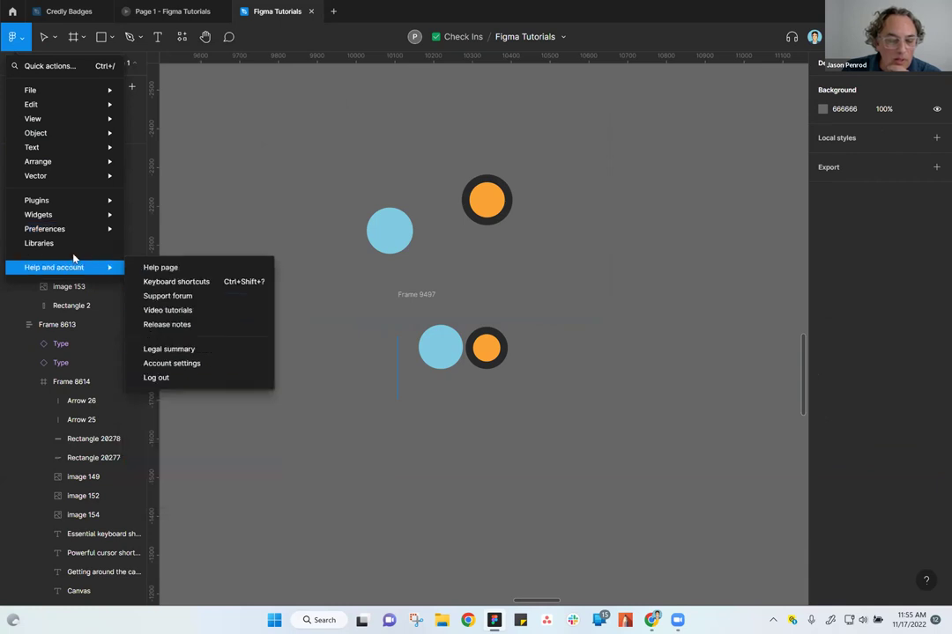
mouse_move(66, 269)
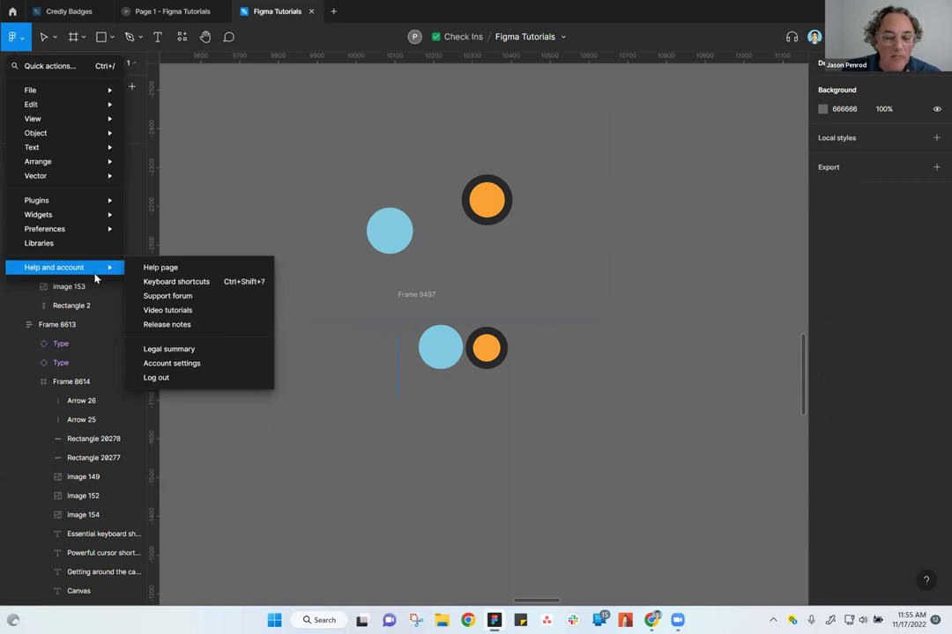
click(333, 95)
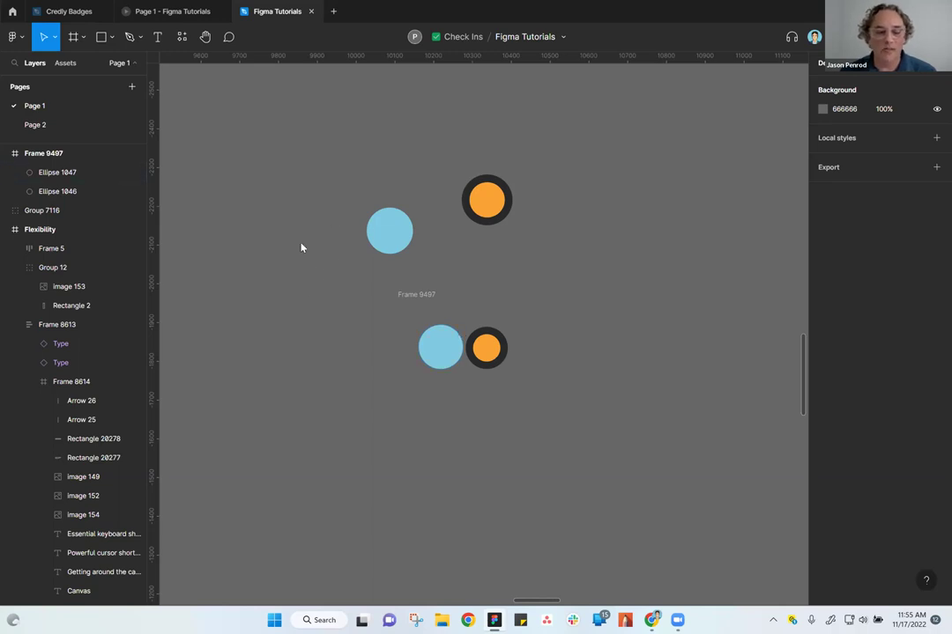
click(18, 37)
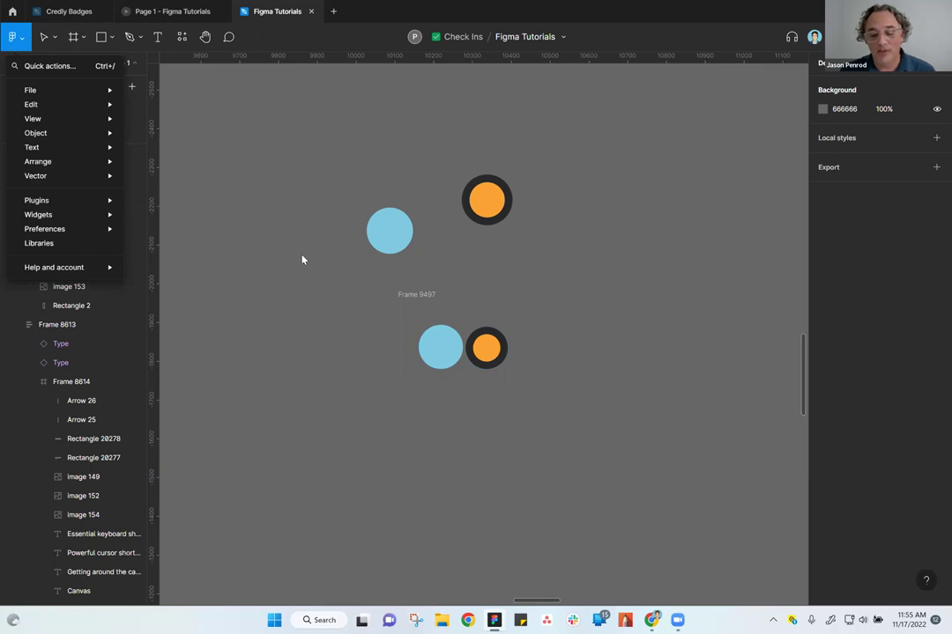
click(325, 159)
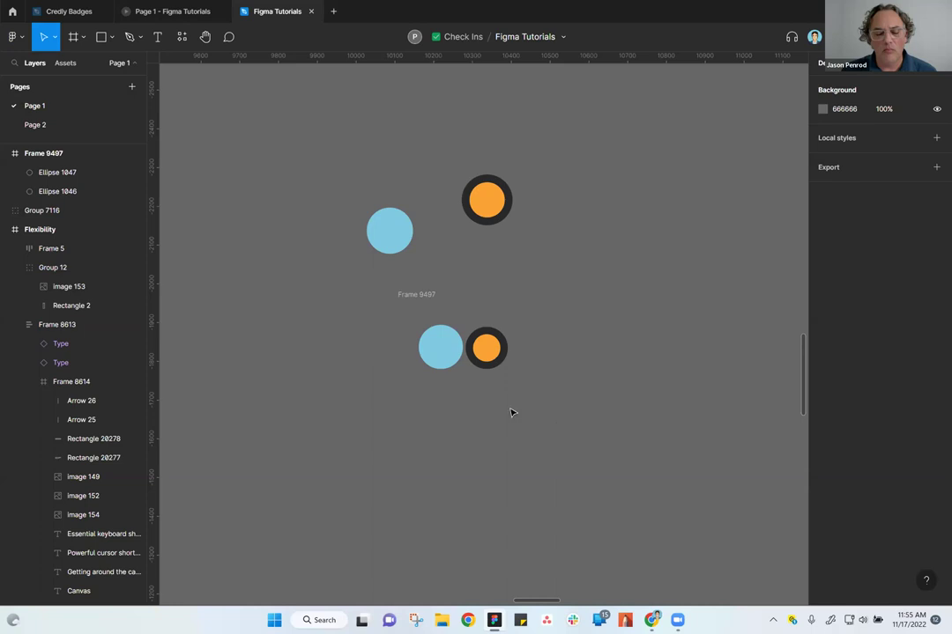
Resize the frame around the lower pair of circles to about 407 × 256 and clear the selection
click(416, 295)
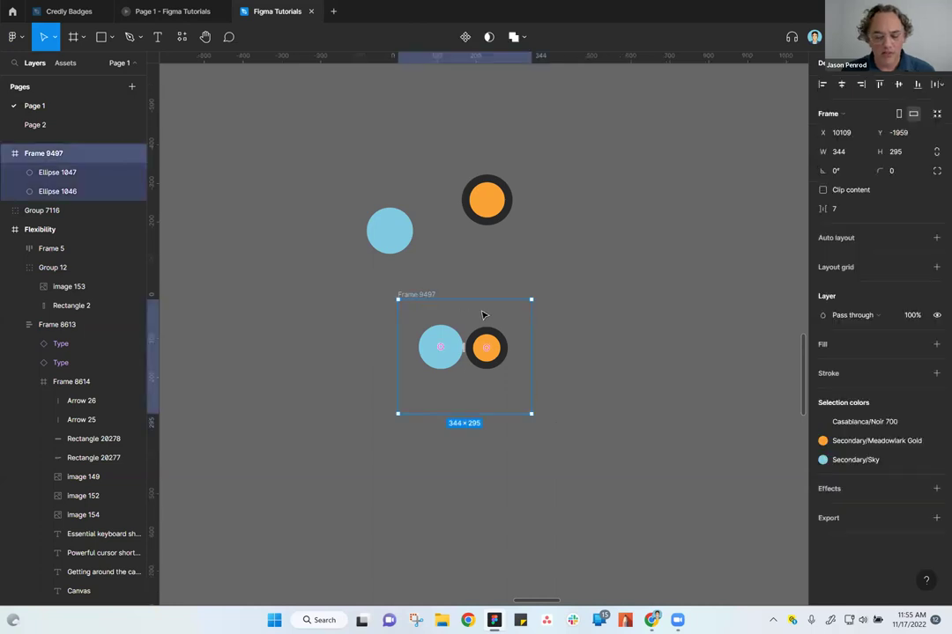
click(595, 484)
click(424, 305)
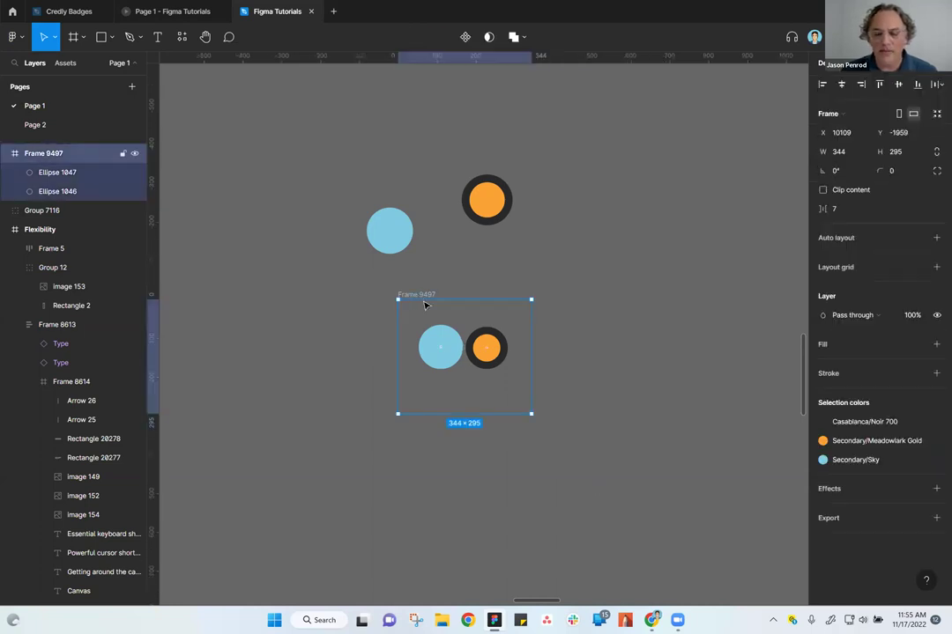
drag(531, 412, 554, 399)
click(531, 476)
drag(329, 136, 599, 449)
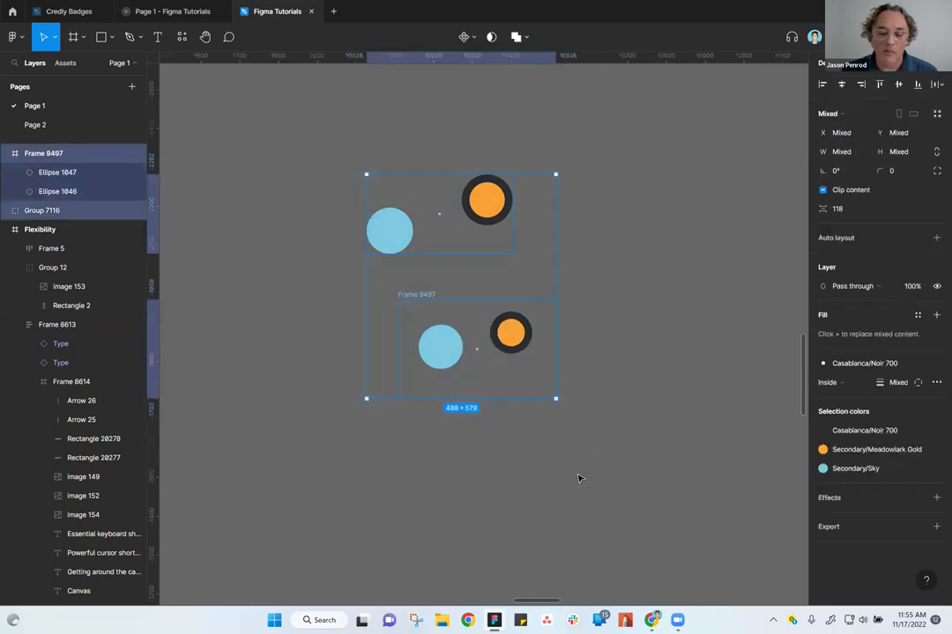
click(525, 496)
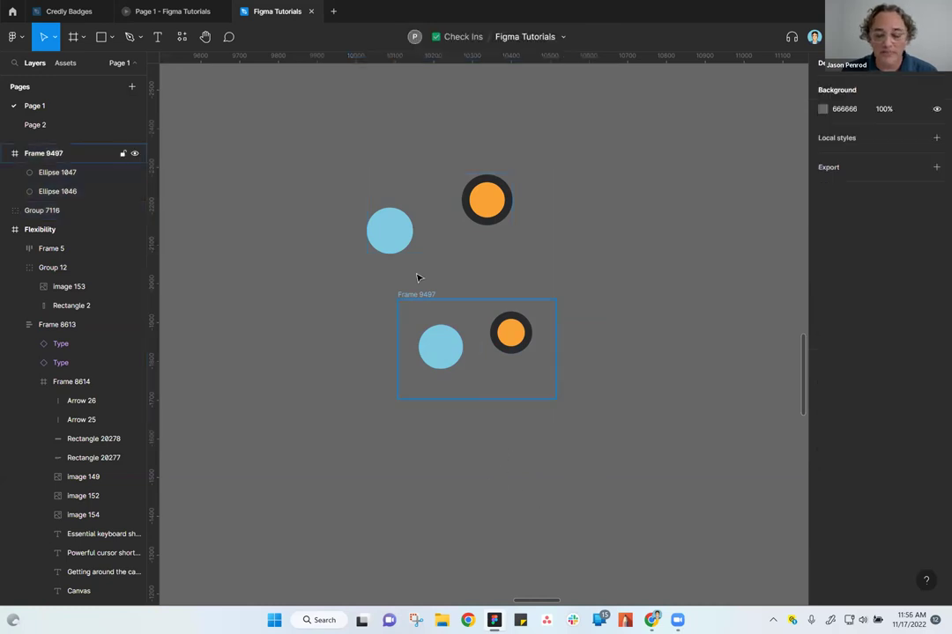
Move the frame with the lower pair of circles to about X 10109, Y -1997
drag(432, 295, 451, 253)
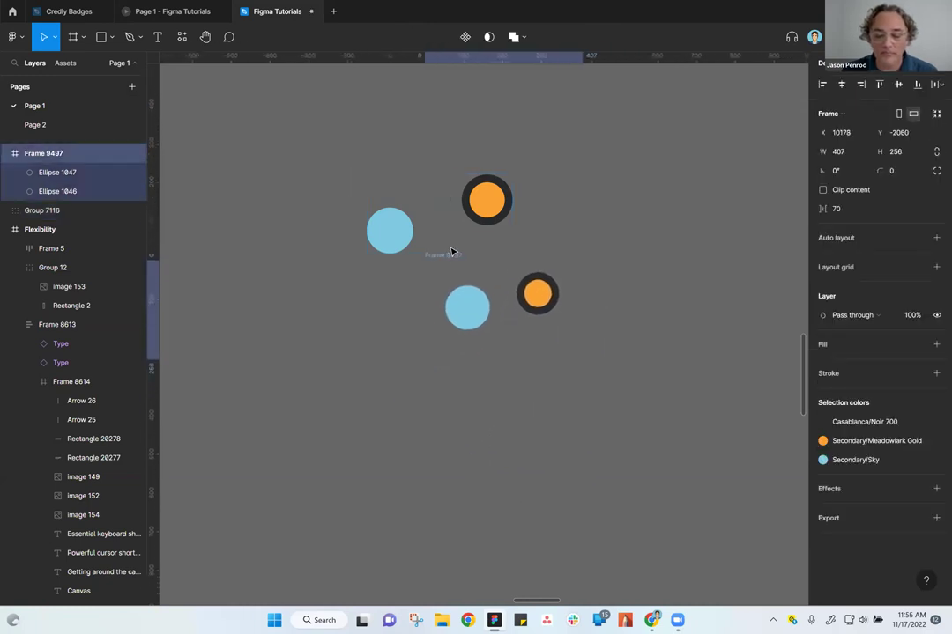
click(456, 446)
scroll(531, 469, down, 2)
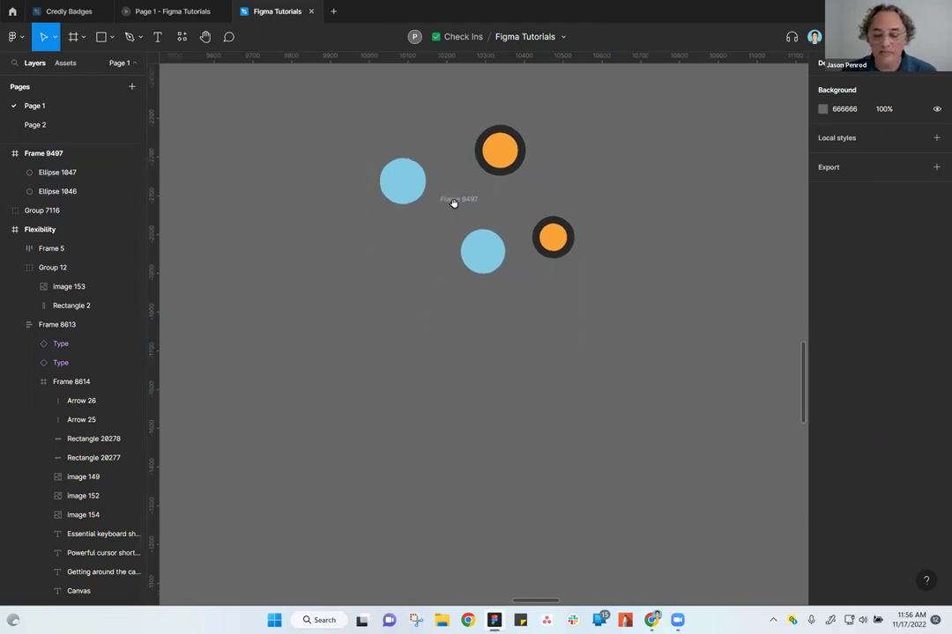
drag(453, 203, 427, 233)
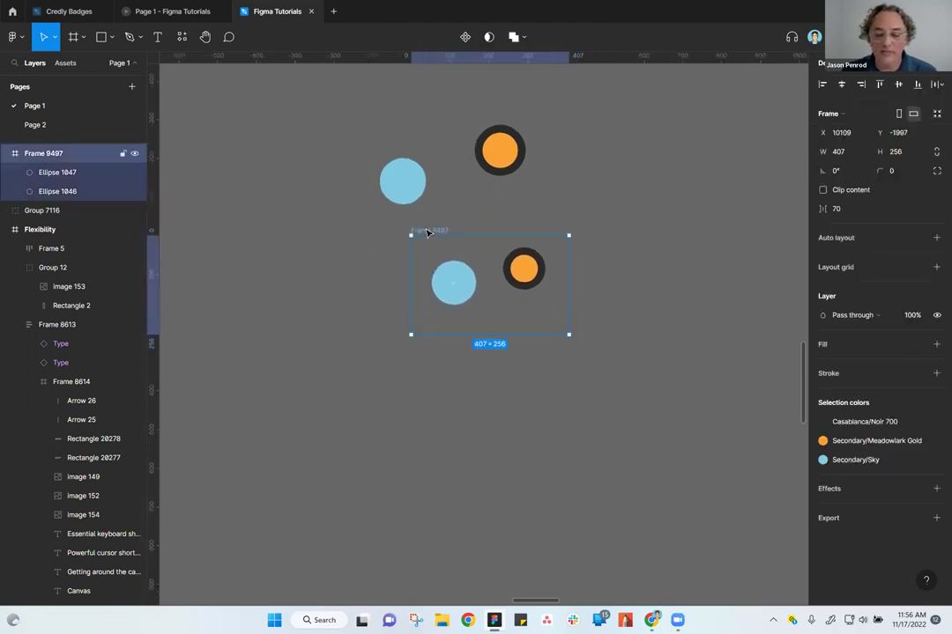
right_click(426, 233)
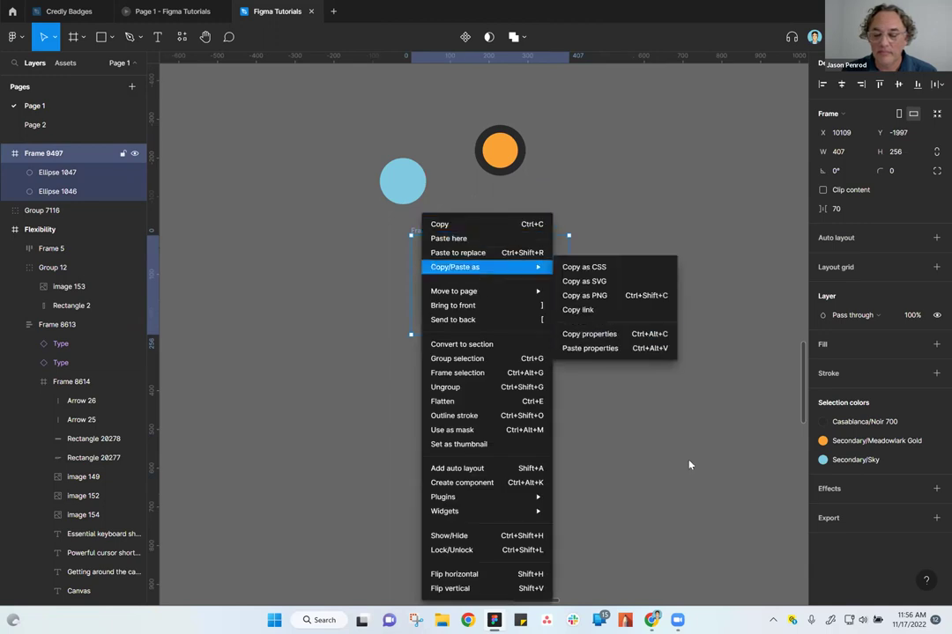
click(605, 410)
Duplicate the frame with its two circles straight below the original, at about Y -1601
click(450, 250)
key(alt)
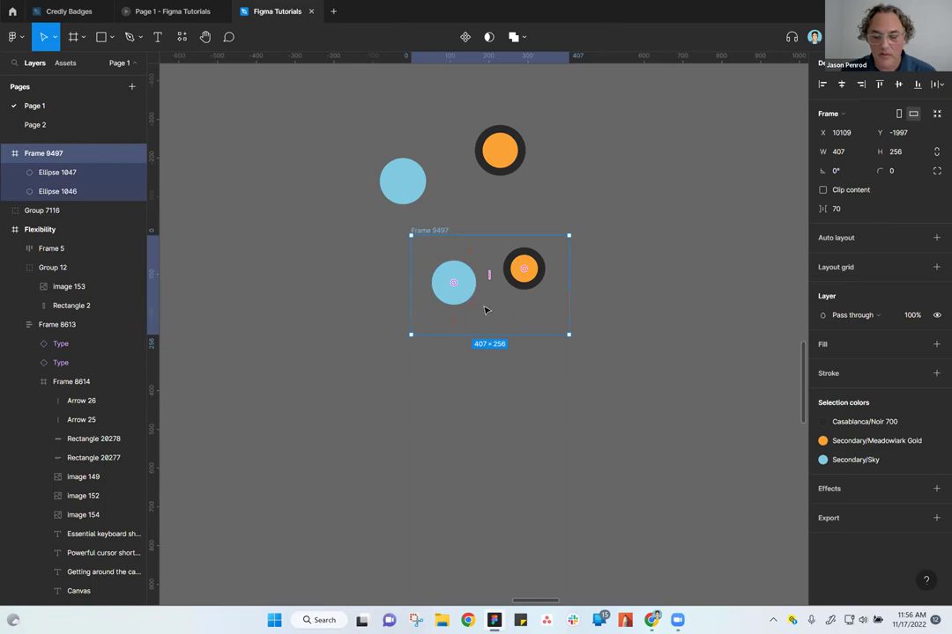
drag(447, 233, 460, 387)
click(616, 408)
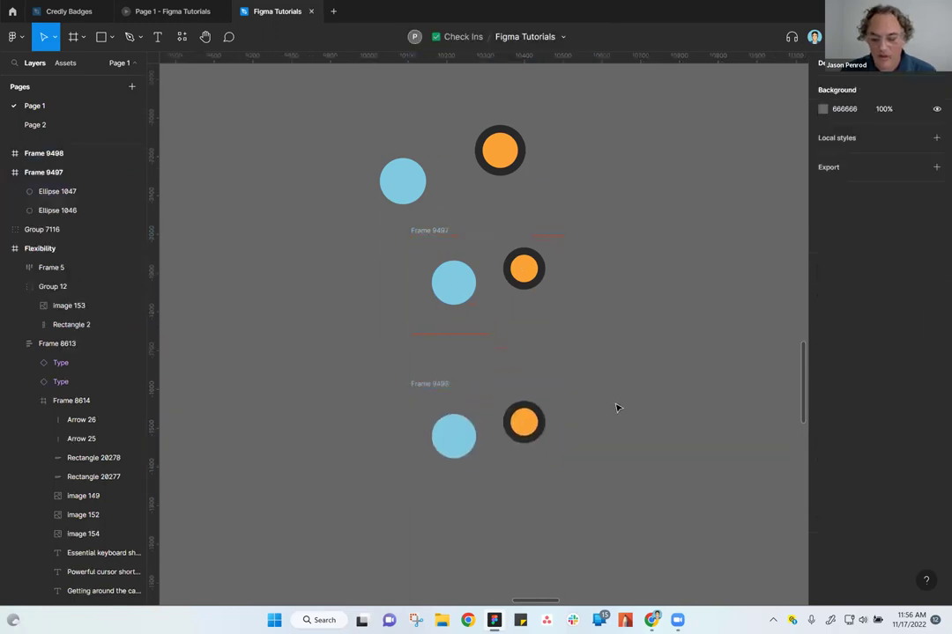
Ungroup the duplicated frame so its circles become loose objects, and clear the selection
click(438, 388)
right_click(491, 424)
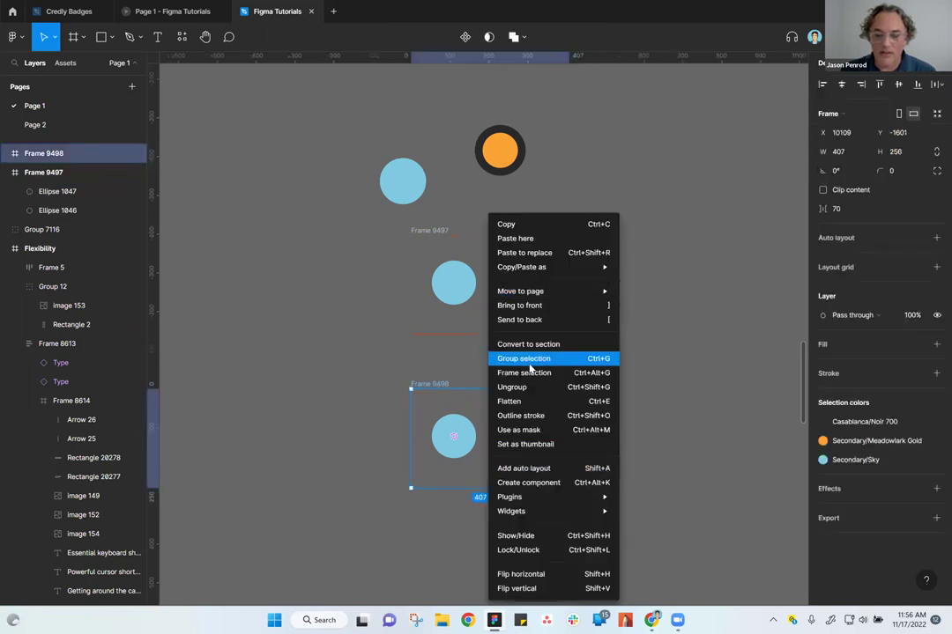
click(516, 387)
click(534, 439)
Reposition the loose blue circle to about X 10109, Y -1630 and add a smaller 79 × 79 blue copy at about X 10216, Y -1461
click(450, 447)
drag(450, 447, 483, 474)
scroll(569, 510, down, 2)
scroll(569, 510, right, 1)
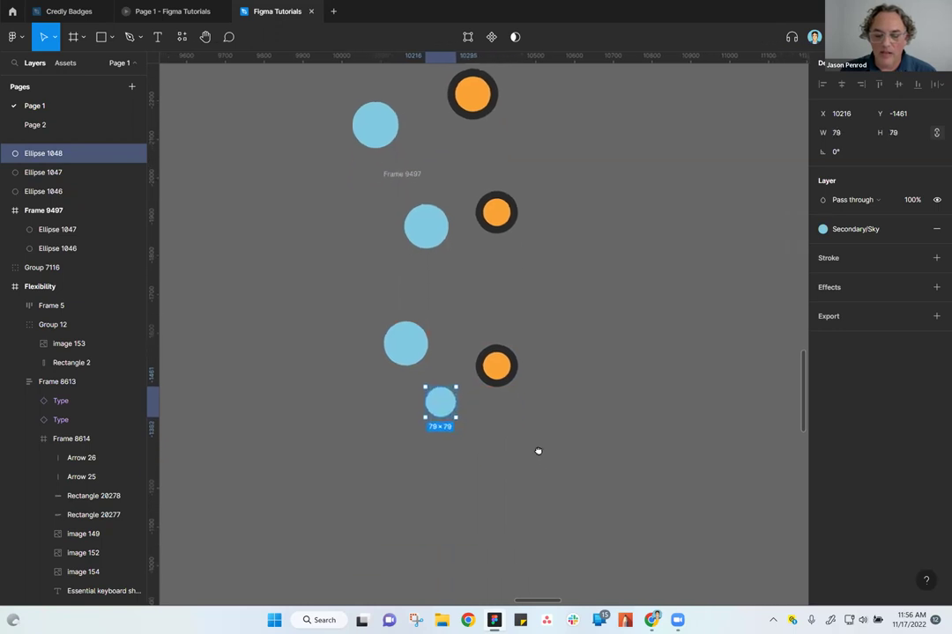
Select the three loose circles at the bottom of the canvas content and apply auto layout to them
drag(333, 298, 421, 361)
drag(556, 460, 399, 491)
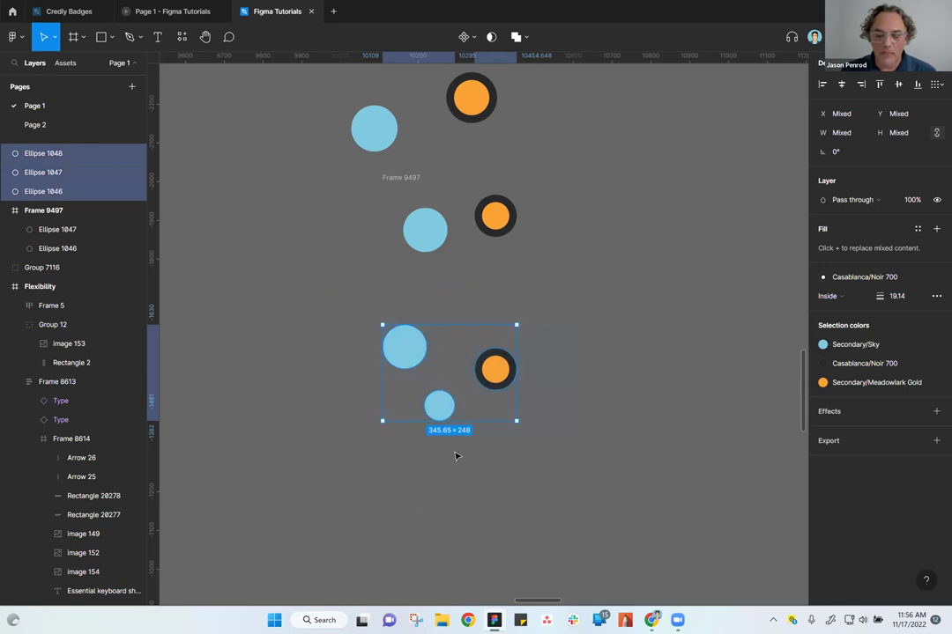
mouse_move(508, 412)
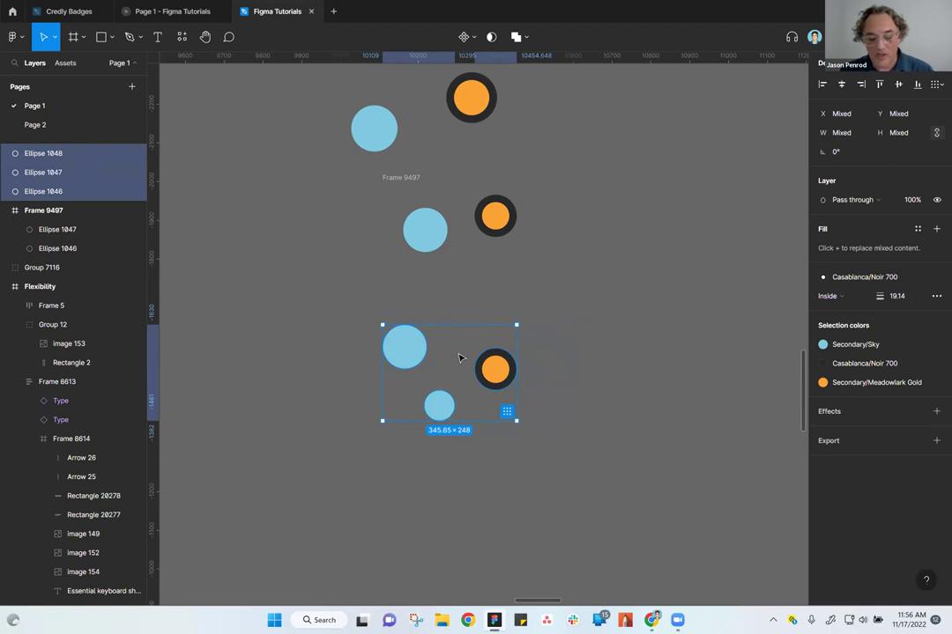
key(shift+a)
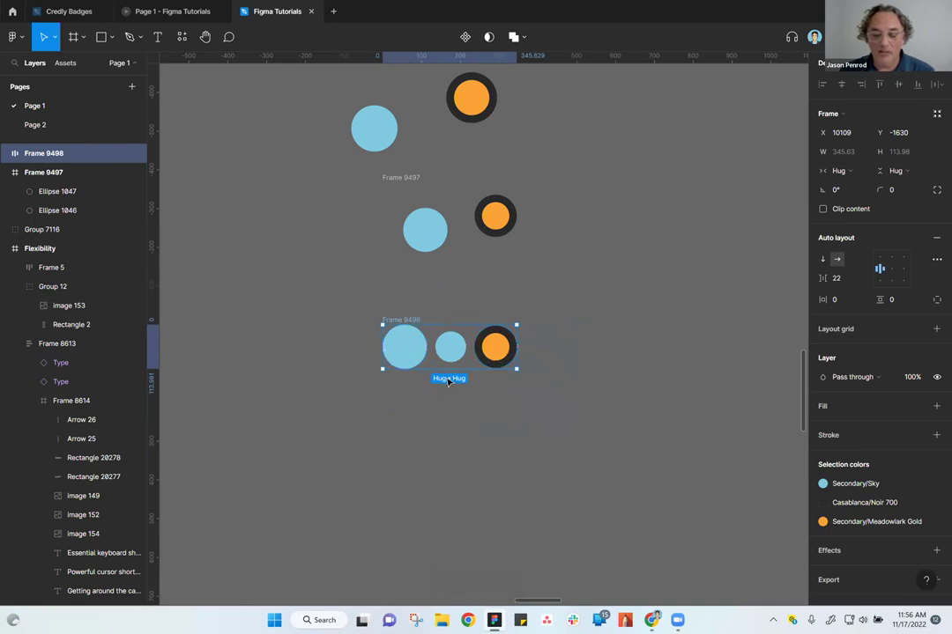
scroll(446, 378, up, 2)
scroll(446, 379, up, 3)
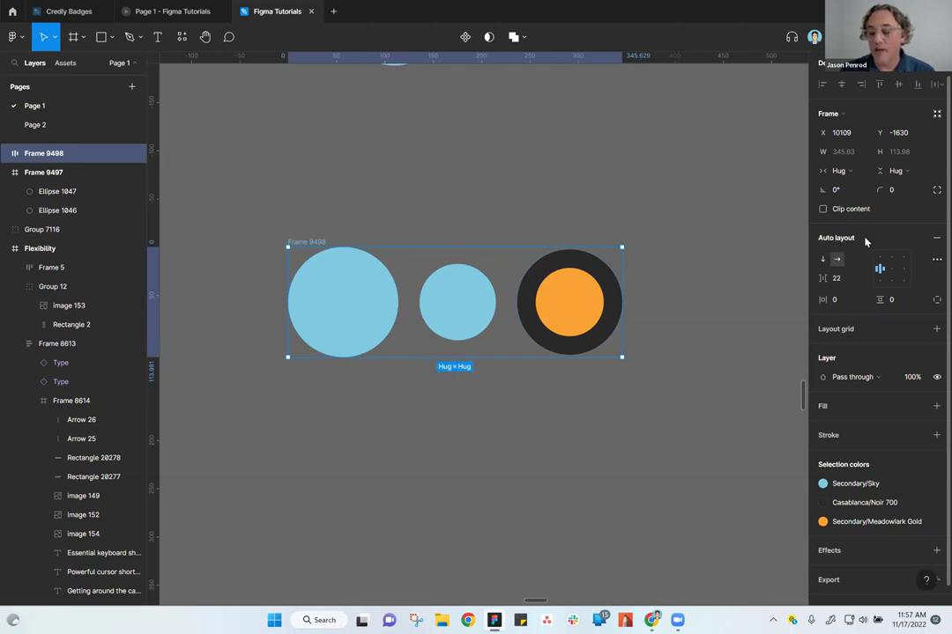
Move the three-circle auto layout frame to about X 10170, Y -1644, checking the settings of individual circles inside it
drag(315, 244, 353, 232)
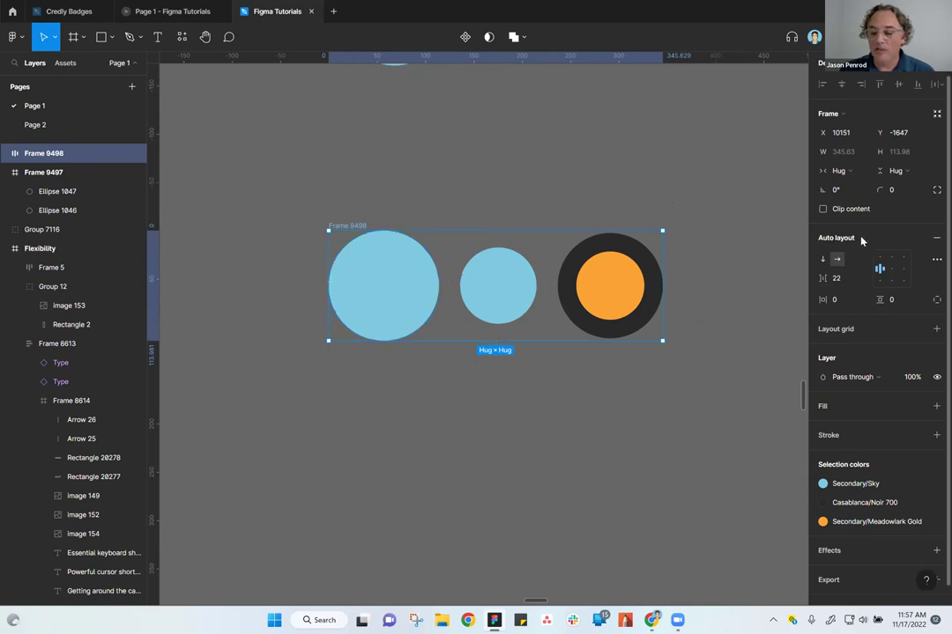
click(607, 298)
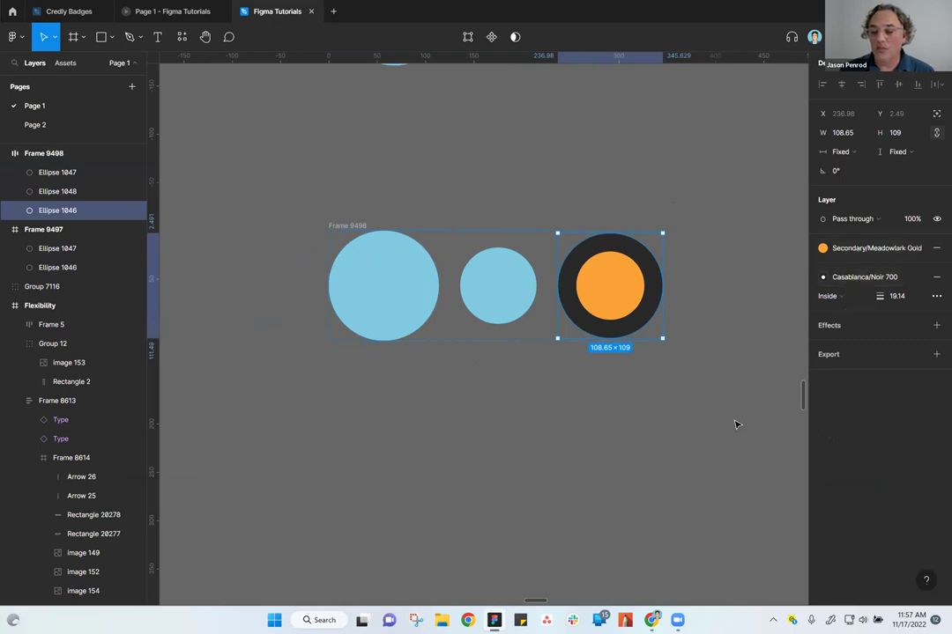
click(357, 229)
click(603, 477)
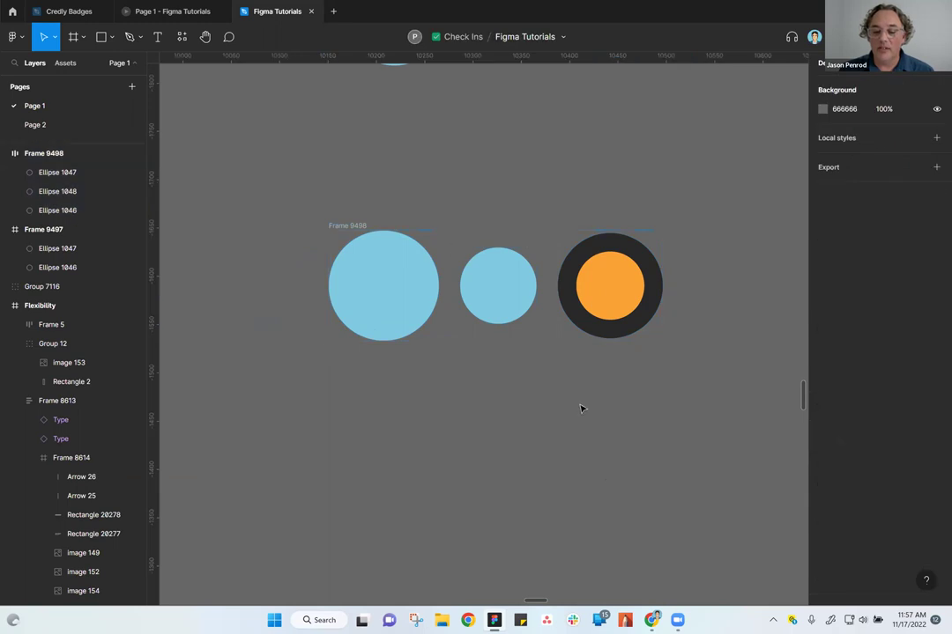
click(359, 228)
click(401, 259)
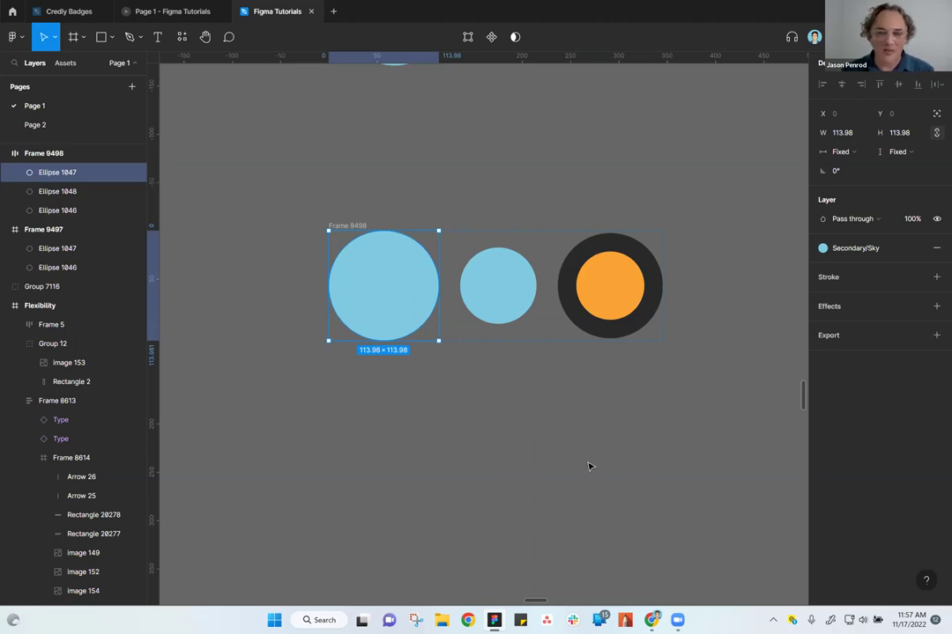
click(524, 401)
click(351, 225)
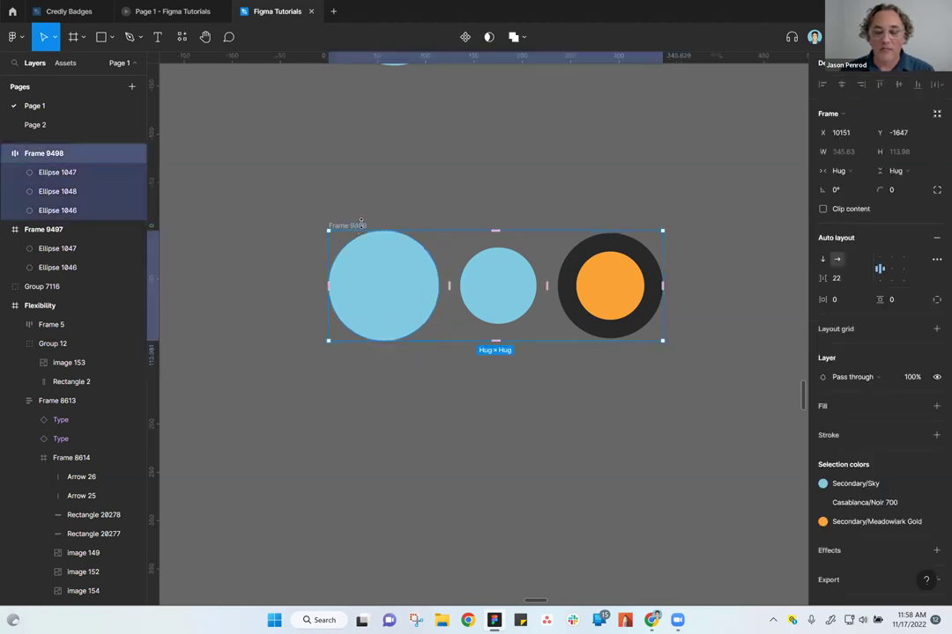
drag(352, 224, 371, 227)
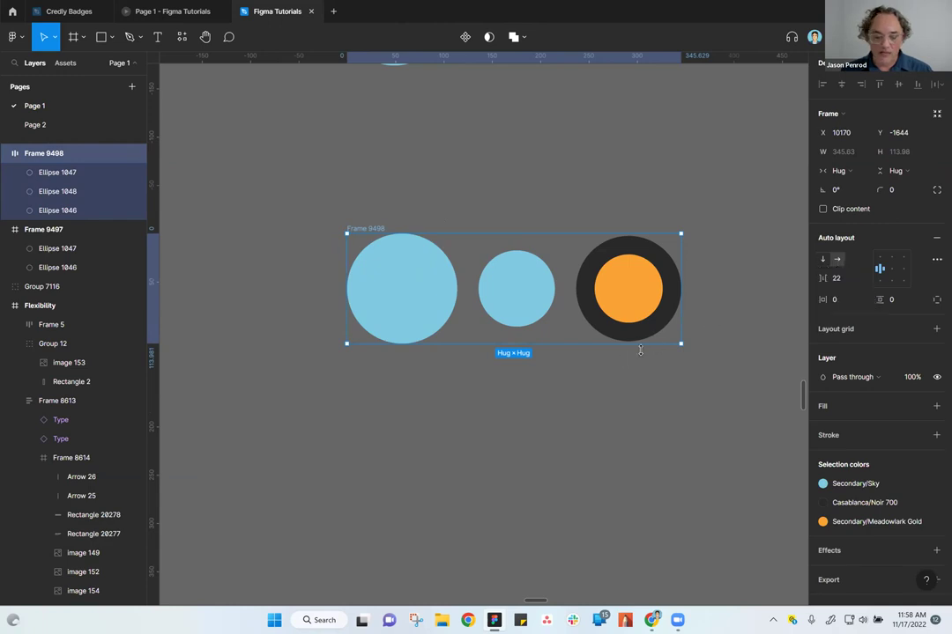
Undo the moves of the three-circle frame and the auto layout applied to its circles
key(shift+Left)
key(shift+Left)
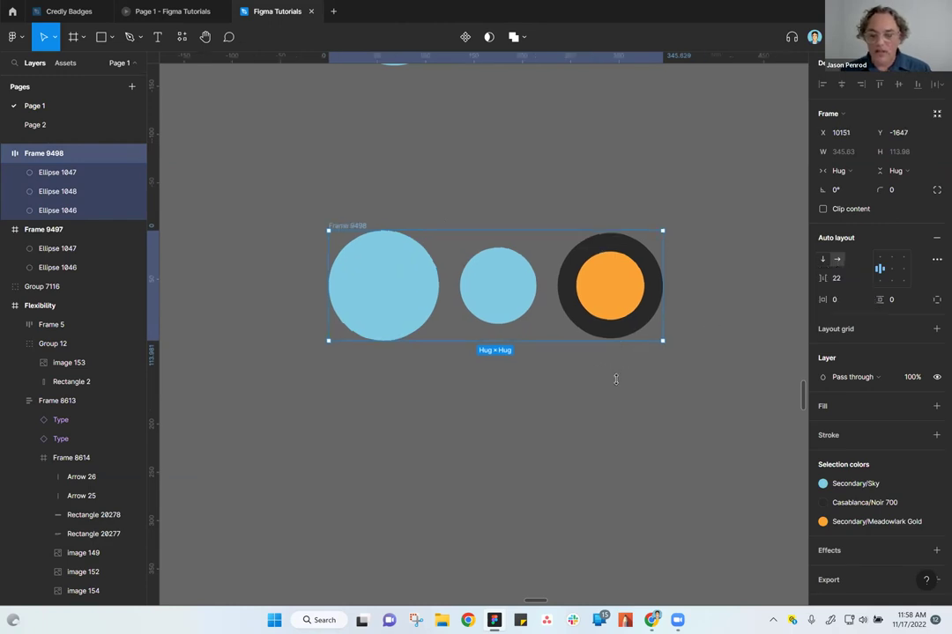
key(Escape)
key(Tab)
key(shift+Return)
key(Escape)
key(ctrl+z)
key(ctrl+z)
key(ctrl+z)
key(ctrl+z)
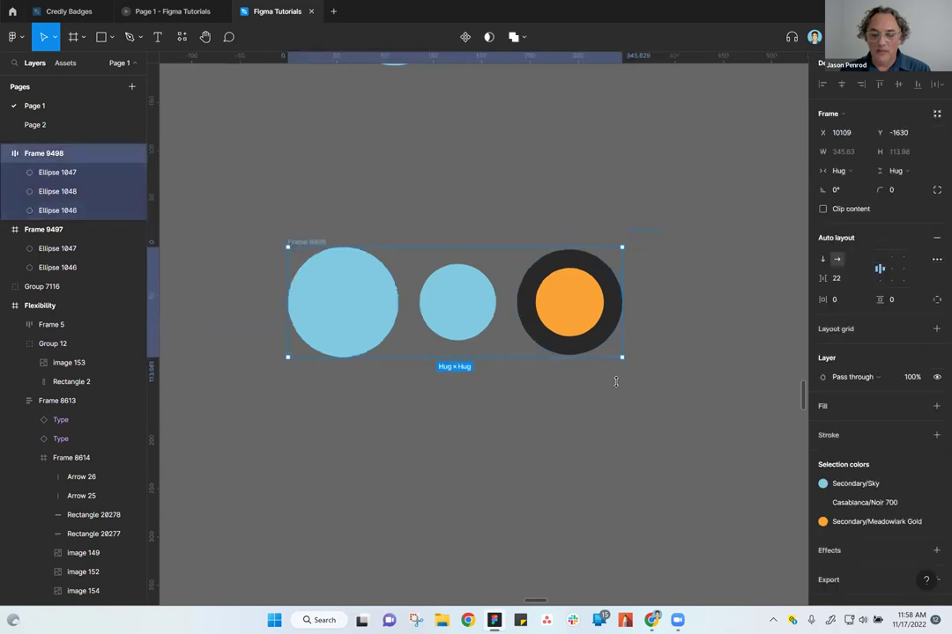
key(ctrl+z)
Add auto layout to the three loose circles, trying the vertical direction before setting it to horizontal
click(646, 390)
drag(228, 207, 672, 520)
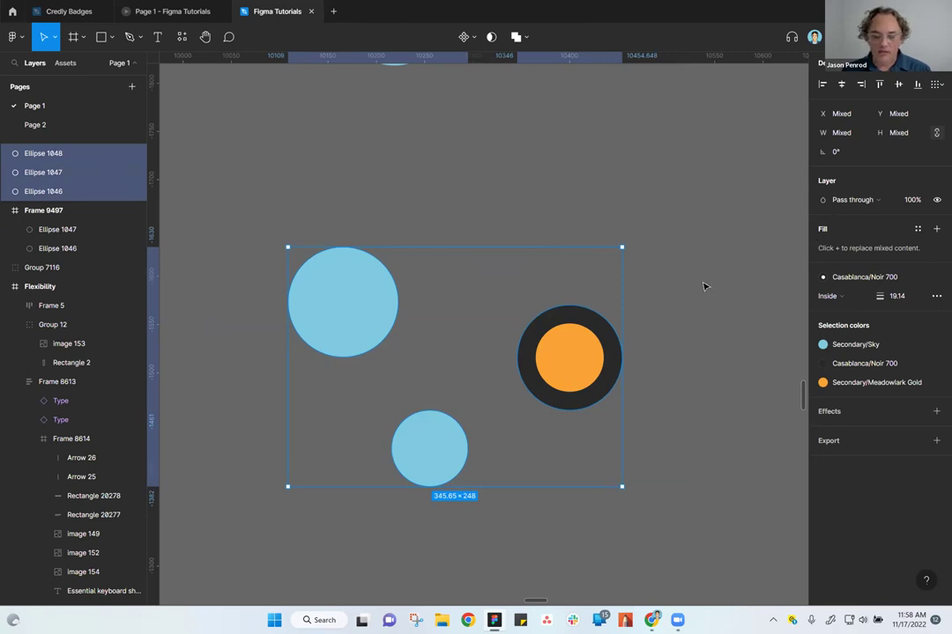
key(shift+a)
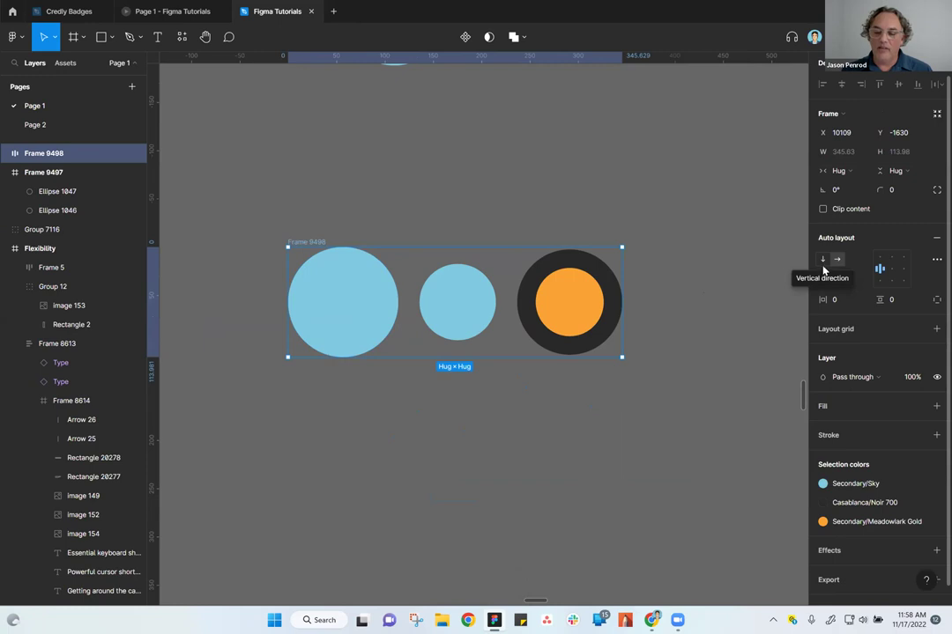
click(823, 260)
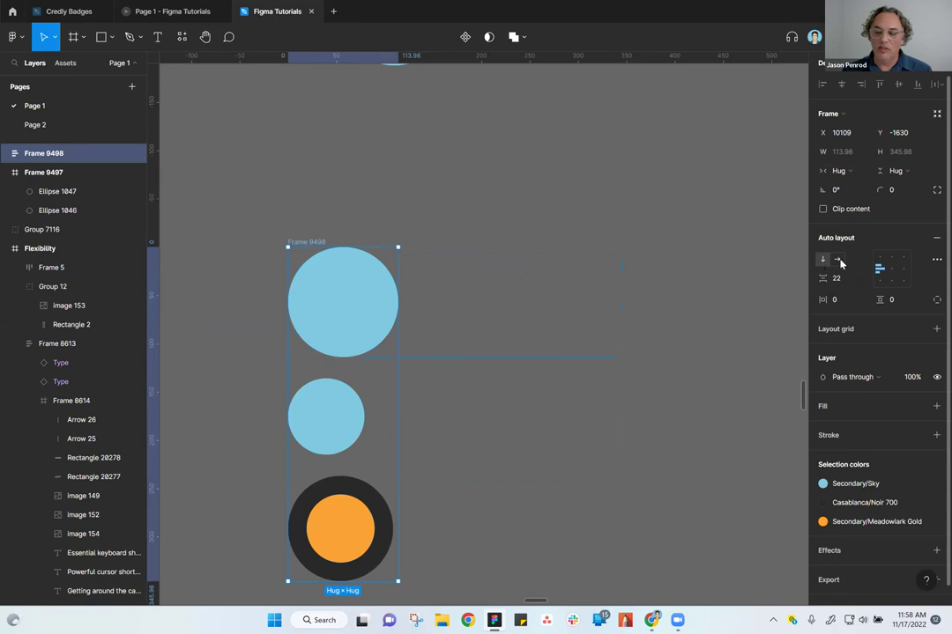
click(838, 261)
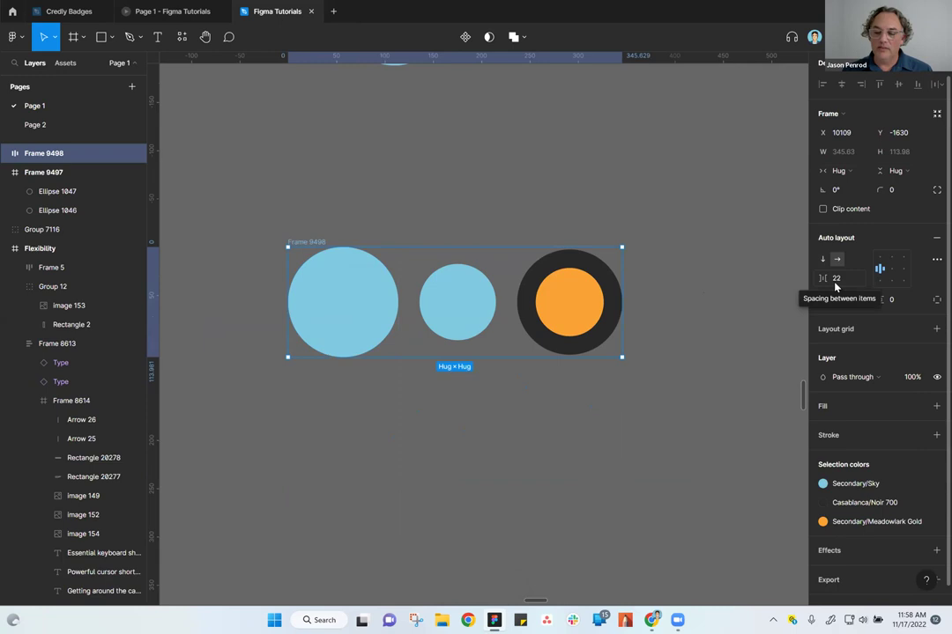
Enlarge the three-circle auto layout frame to about 427 × 177, trying right-center alignment before setting it back to left-center
click(546, 312)
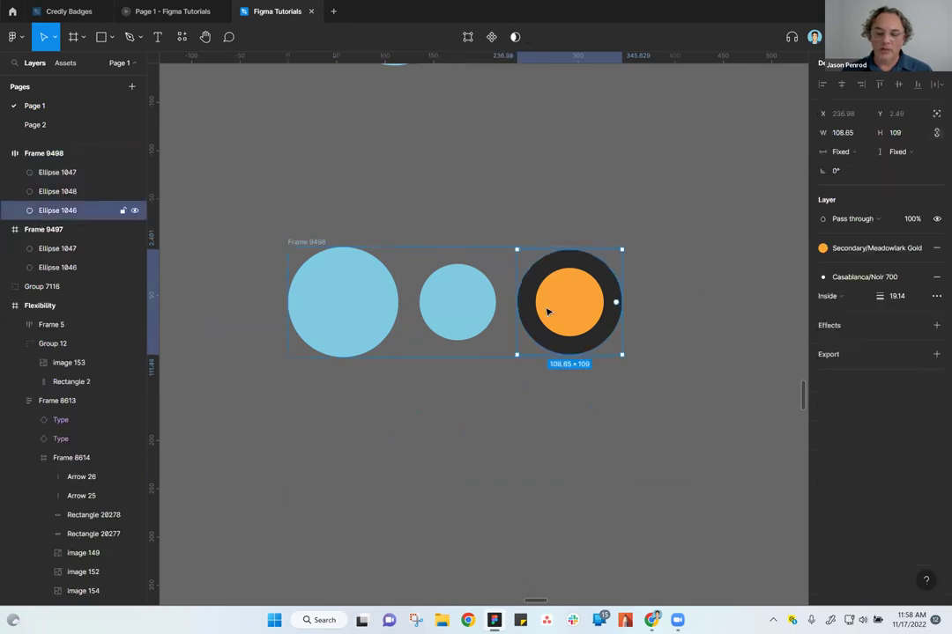
click(472, 311)
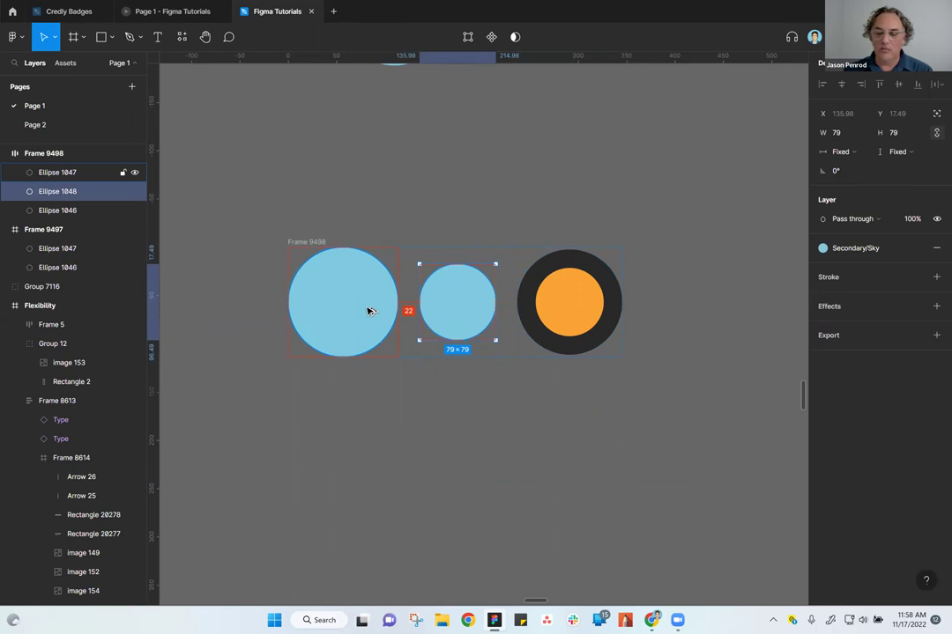
click(309, 242)
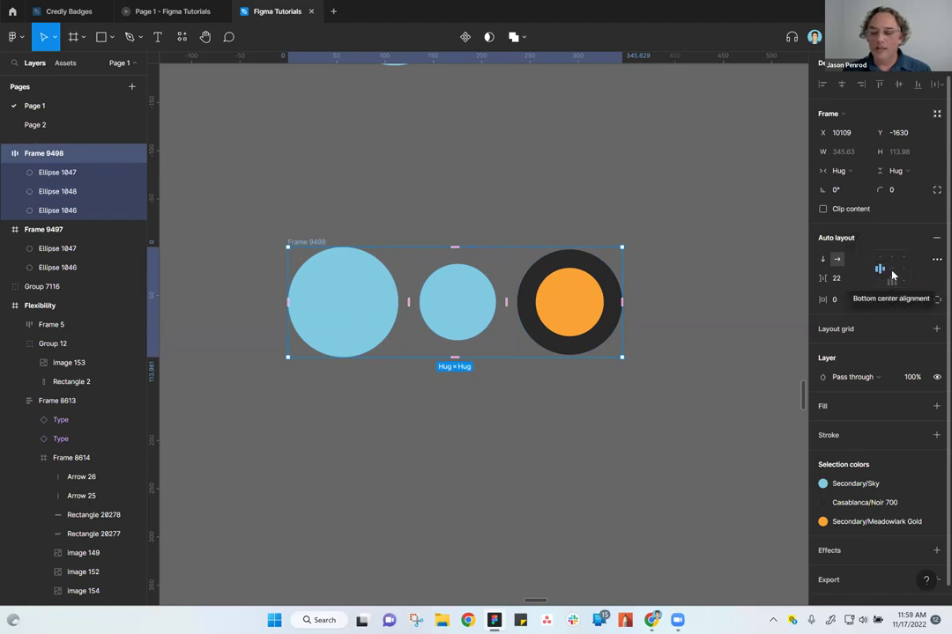
drag(622, 356, 700, 419)
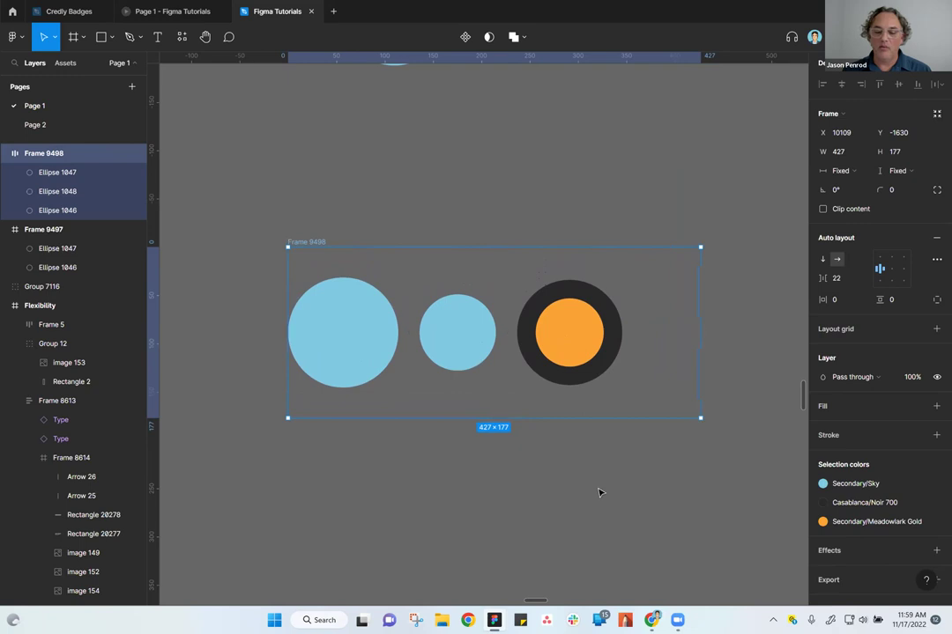
click(902, 275)
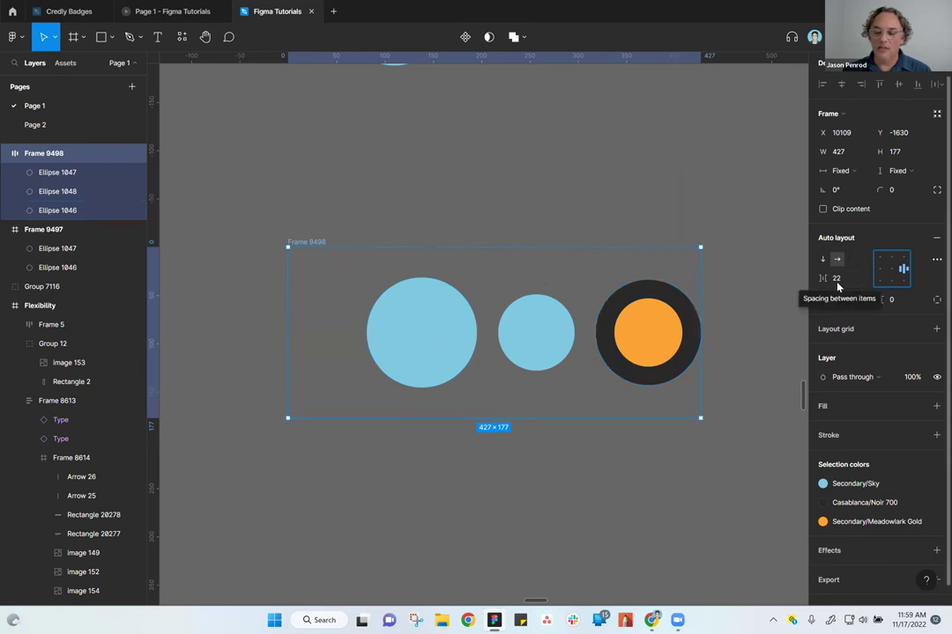
click(880, 268)
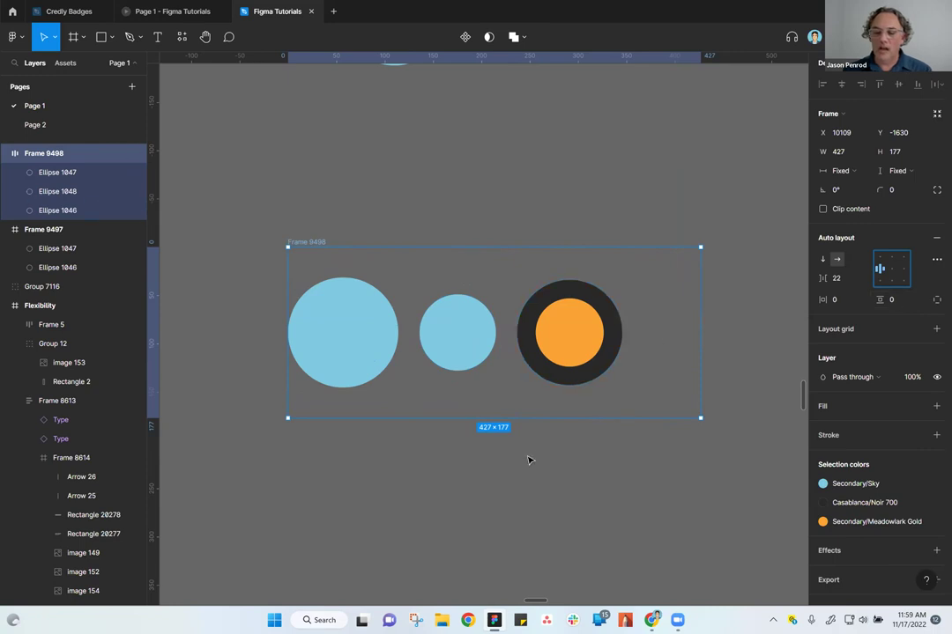
Move the enlarged three-circle frame to about X 10073, Y -1677
click(556, 484)
drag(557, 485, 569, 402)
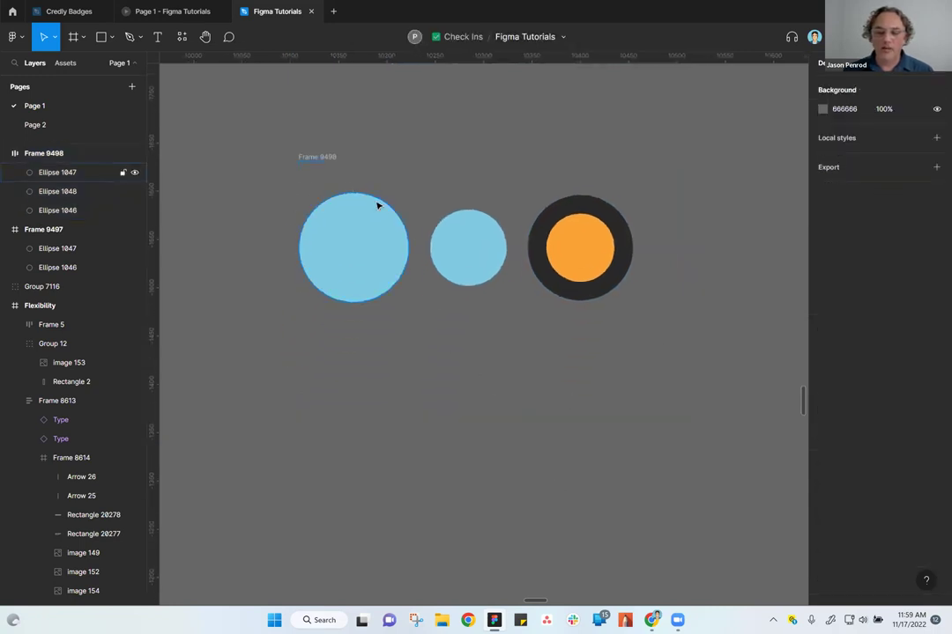
drag(331, 155, 297, 111)
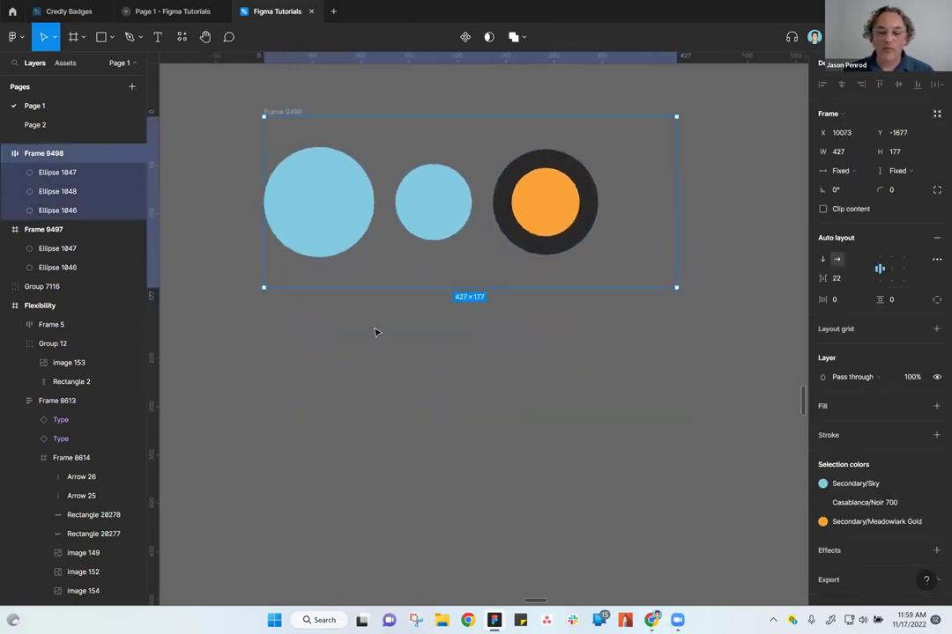
Draw a rectangle about 190 × 47 in the empty area below the circles and place it at about X 10192, Y -1411
scroll(423, 364, down, 2)
scroll(430, 367, up, 2)
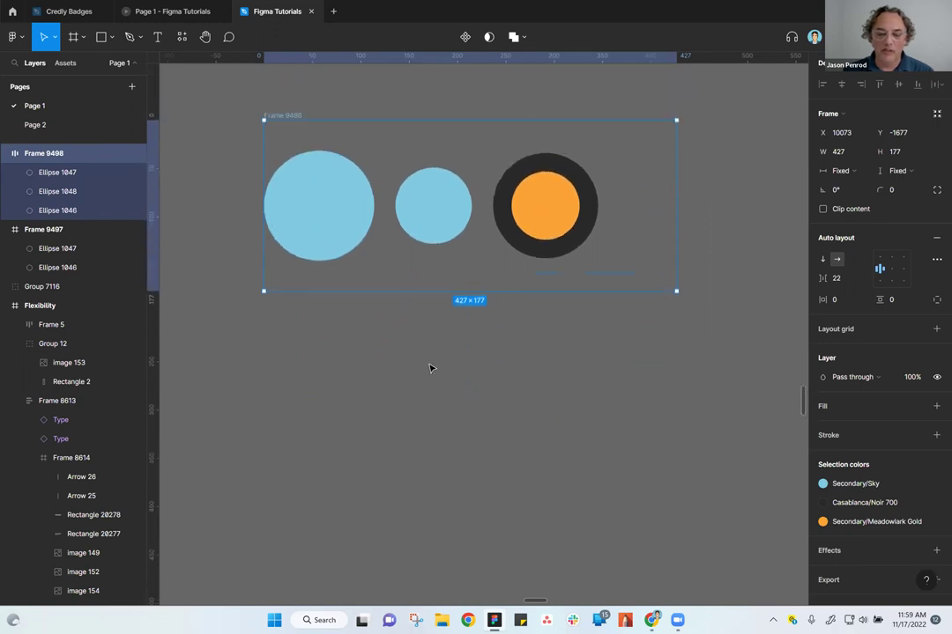
click(102, 36)
mouse_move(400, 379)
mouse_down()
mouse_move(526, 431)
mouse_move(602, 429)
mouse_move(548, 417)
mouse_move(584, 423)
mouse_up()
click(491, 517)
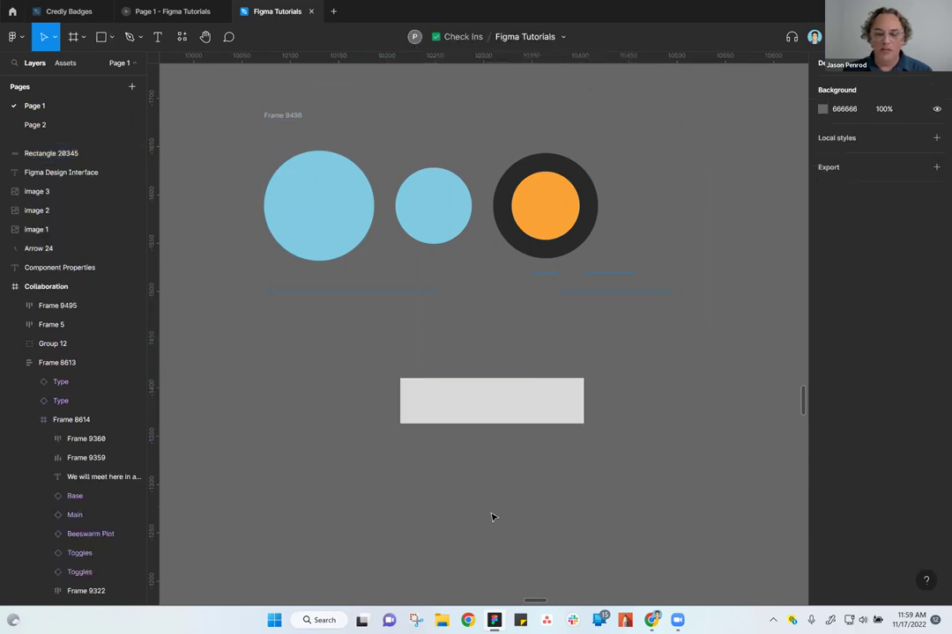
drag(451, 421, 454, 404)
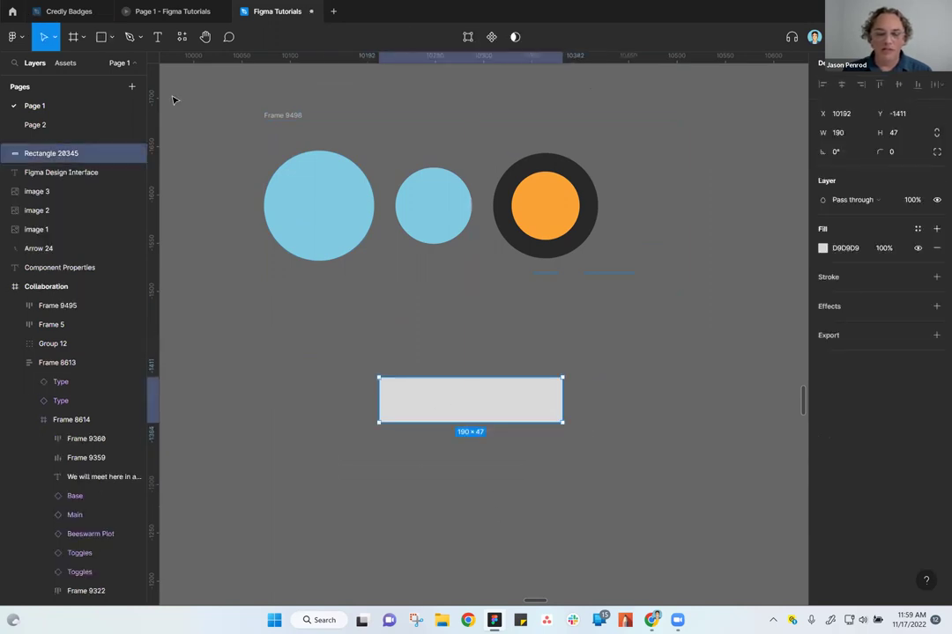
Add a text layer reading "Button" and center it over the rectangle at about X 10227, Y -1411
click(155, 38)
click(438, 333)
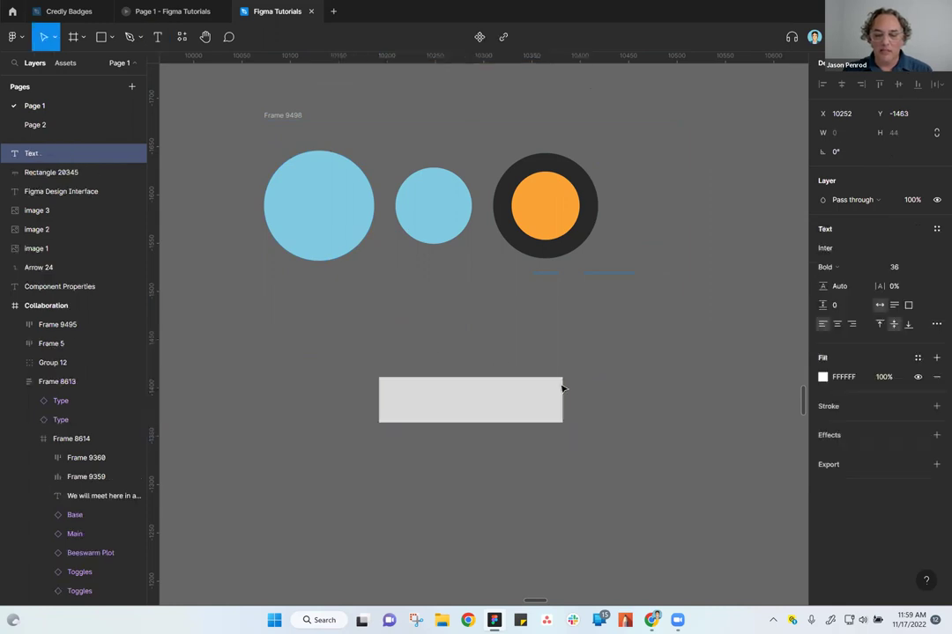
text(But)
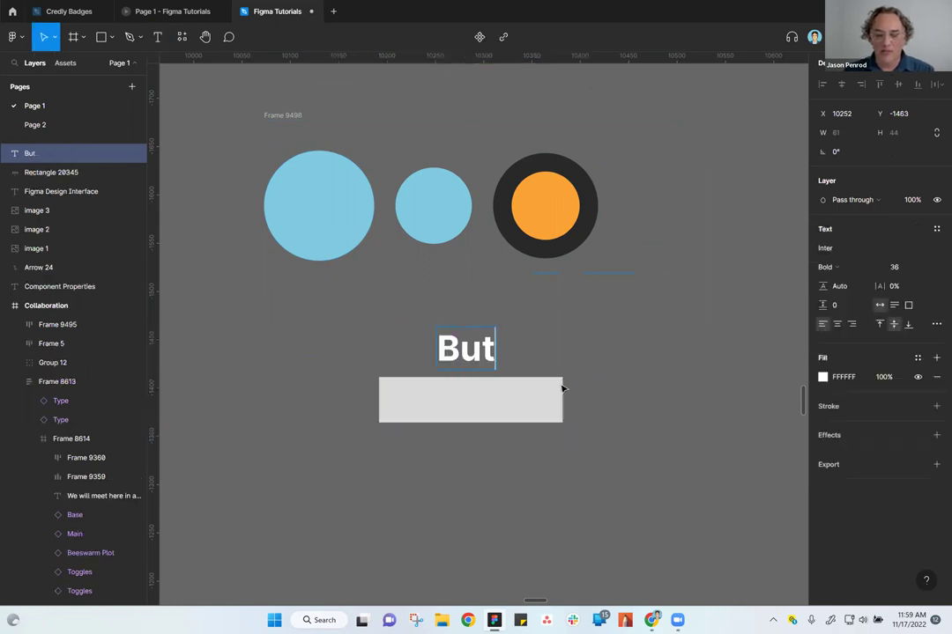
text(ton)
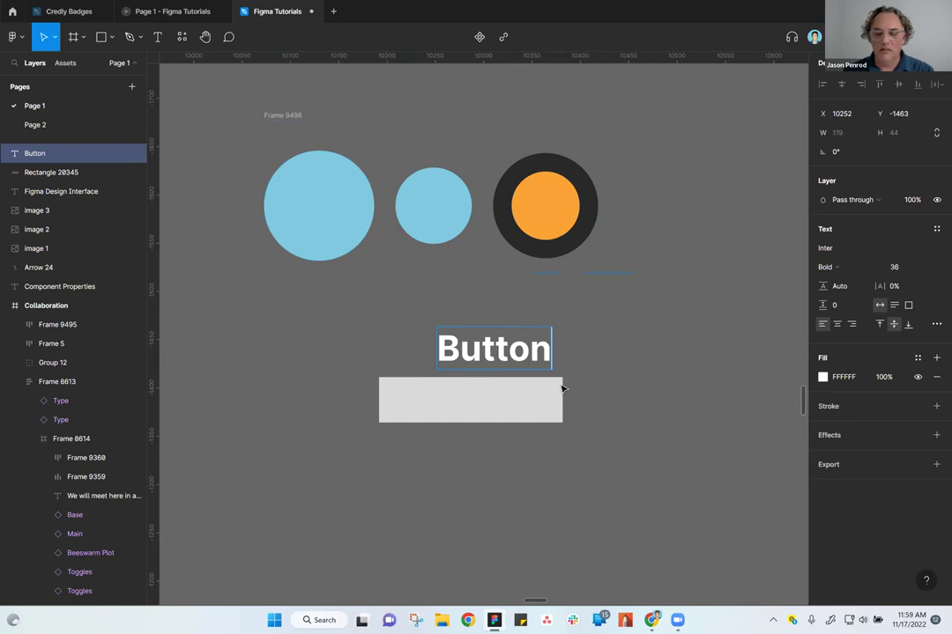
key(Escape)
drag(506, 351, 484, 403)
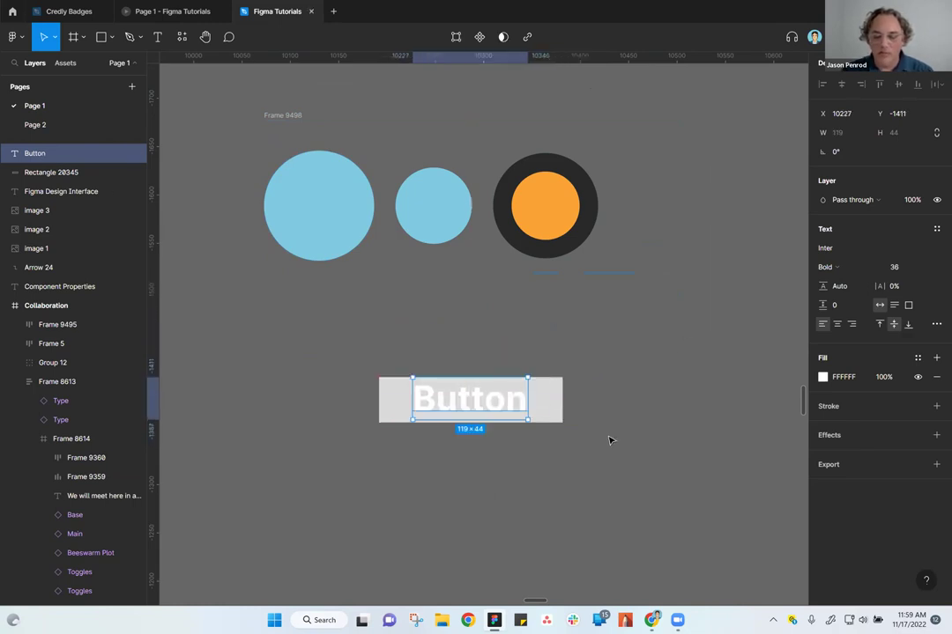
Apply the Primary/Midnight color style to the Button text
click(917, 358)
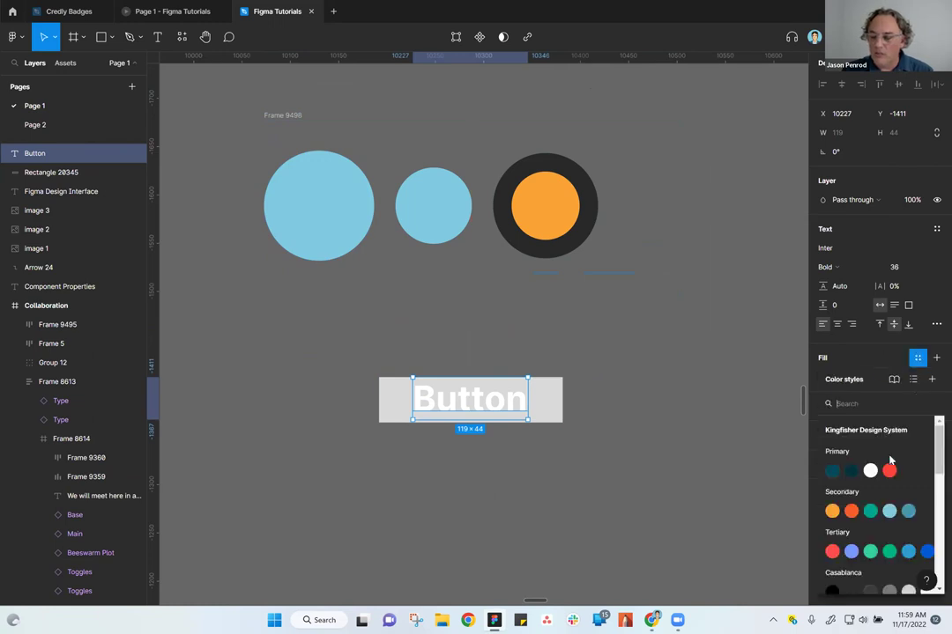
click(843, 469)
click(705, 519)
Group the Button text with the gray rectangle behind it
click(546, 405)
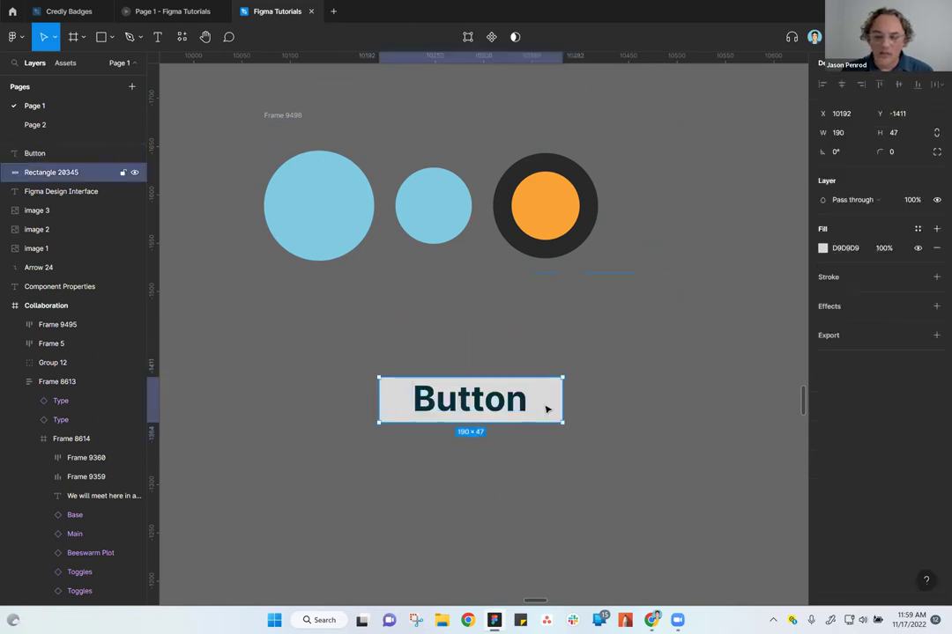
drag(310, 342, 667, 480)
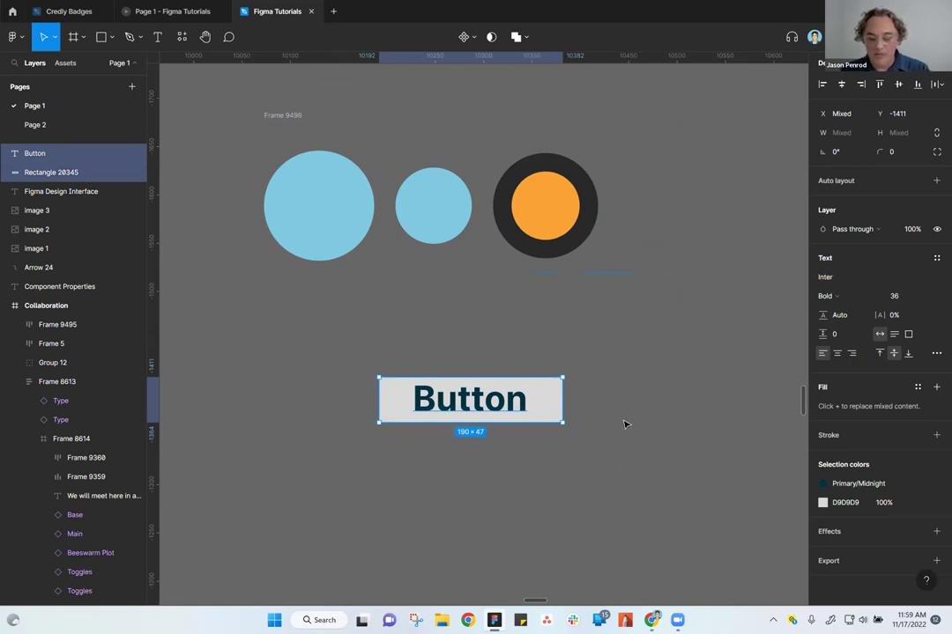
key(ctrl+g)
click(438, 373)
click(407, 399)
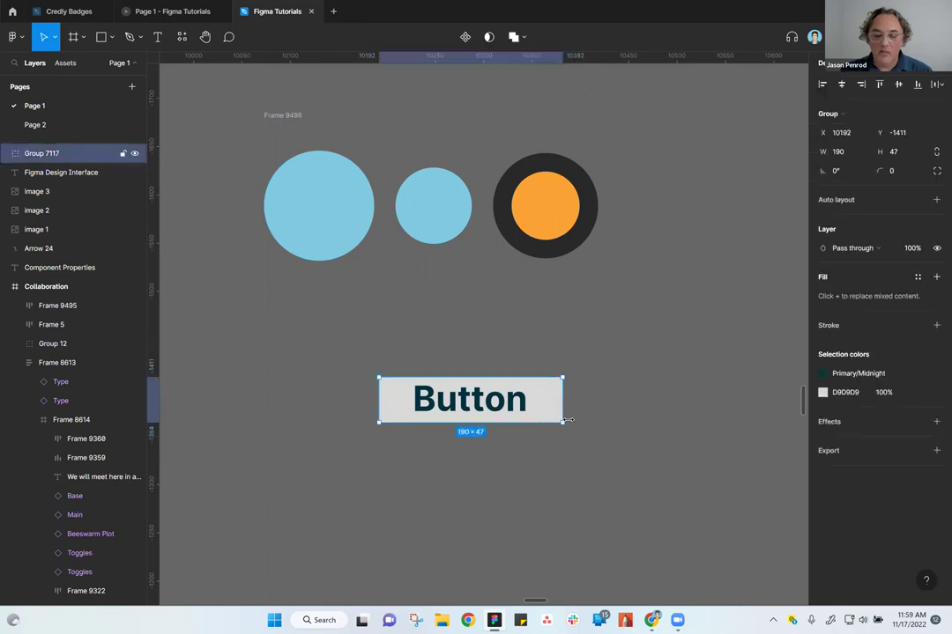
Narrow the button group to a width of about 121, and stretch its text box to the rectangle's full width
drag(564, 421, 496, 423)
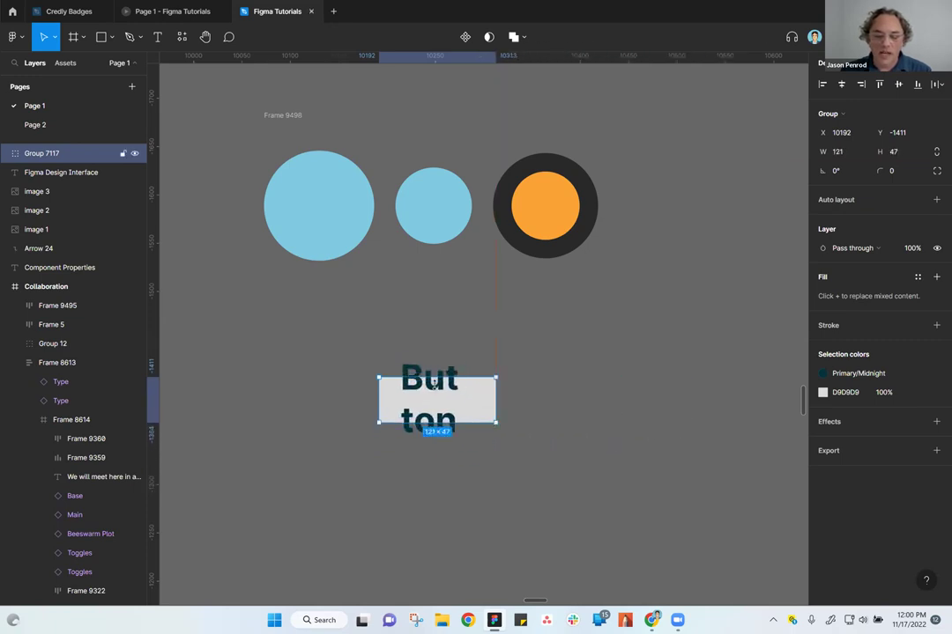
double_click(434, 382)
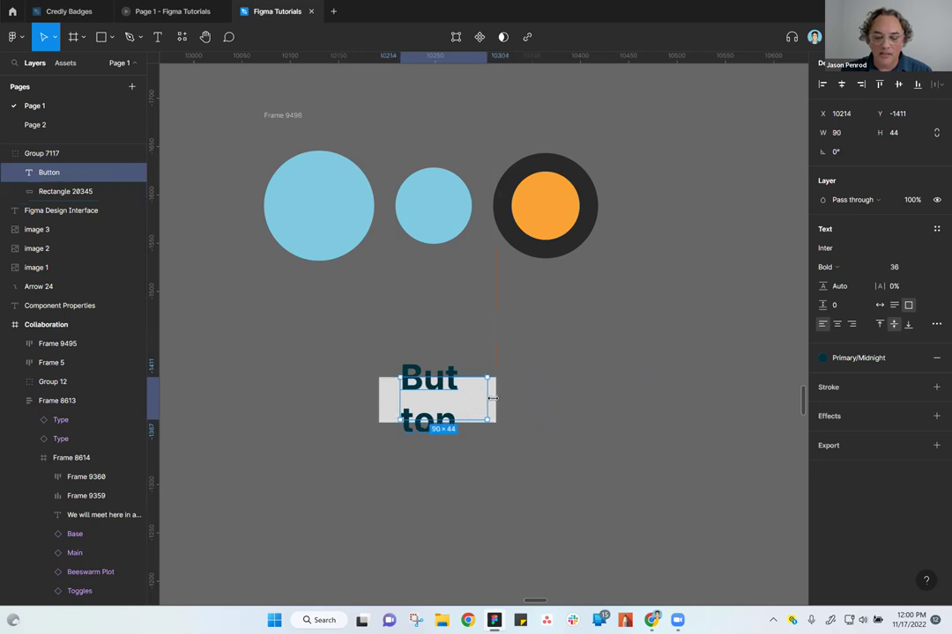
drag(402, 396, 379, 398)
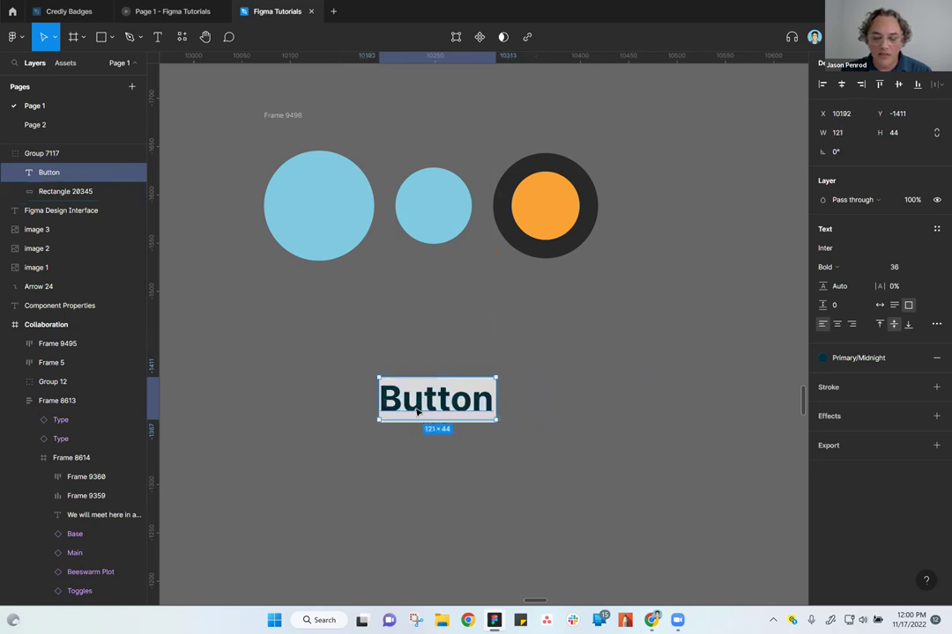
click(482, 437)
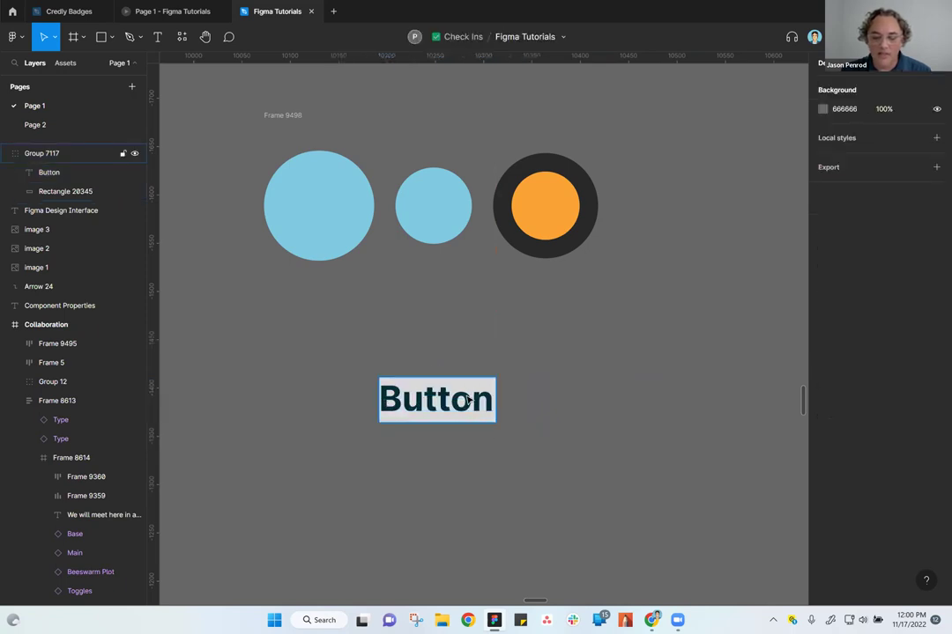
Move the button group to about X 10313, Y -1485, beneath the orange circle
click(458, 396)
drag(458, 397, 574, 324)
click(540, 385)
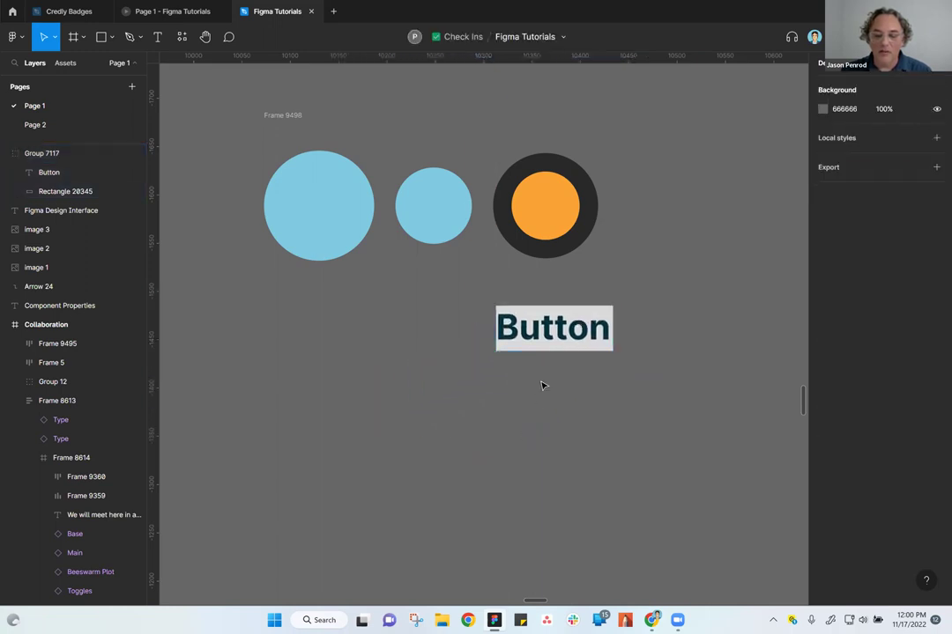
Duplicate the Button text inside the group and place the copy below the rectangle
double_click(557, 343)
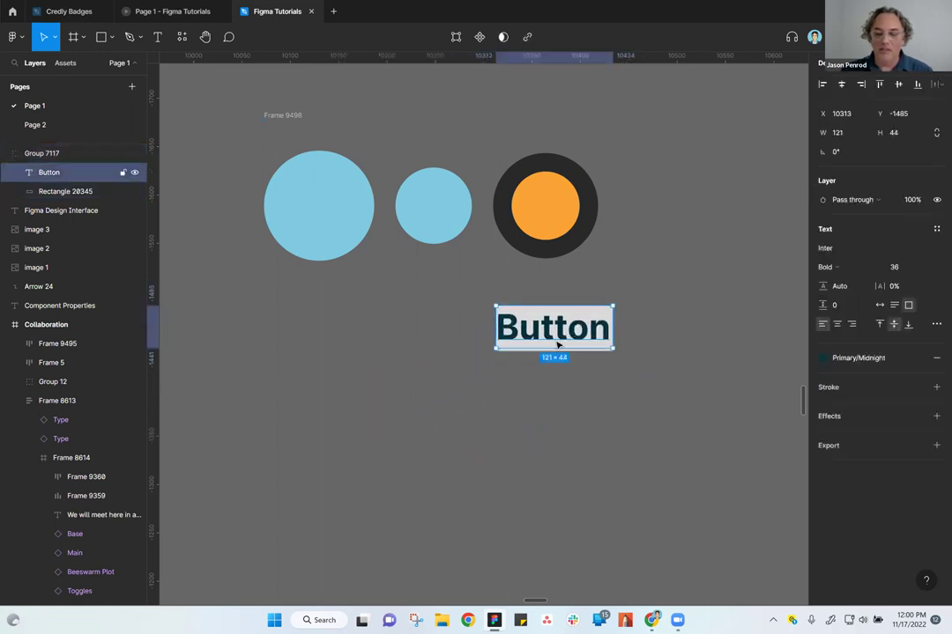
drag(559, 339, 486, 459)
click(600, 516)
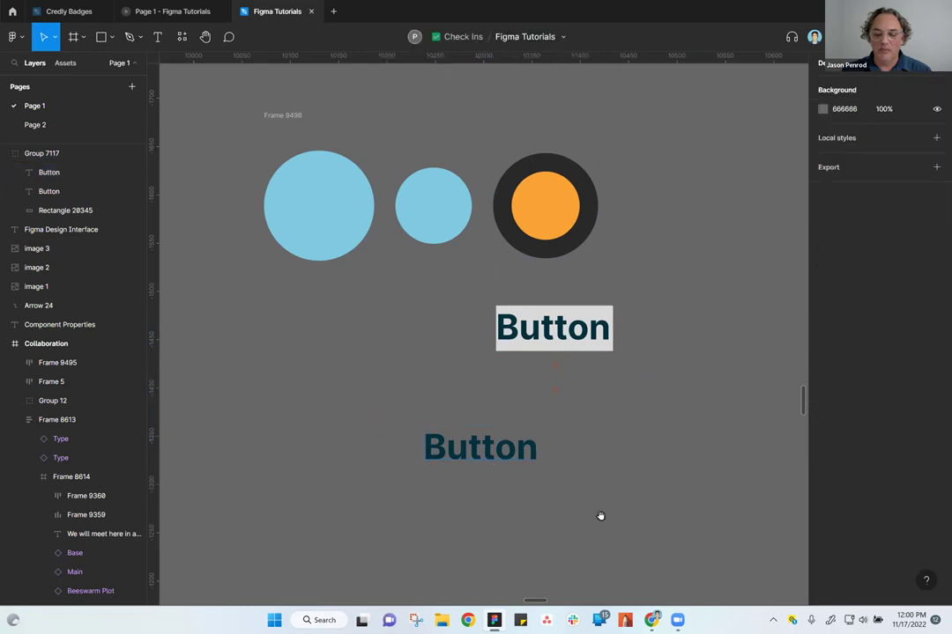
drag(601, 516, 666, 423)
Cut the duplicated Button text from the group and paste it as a separate layer at about X 10174, Y -1343
double_click(539, 366)
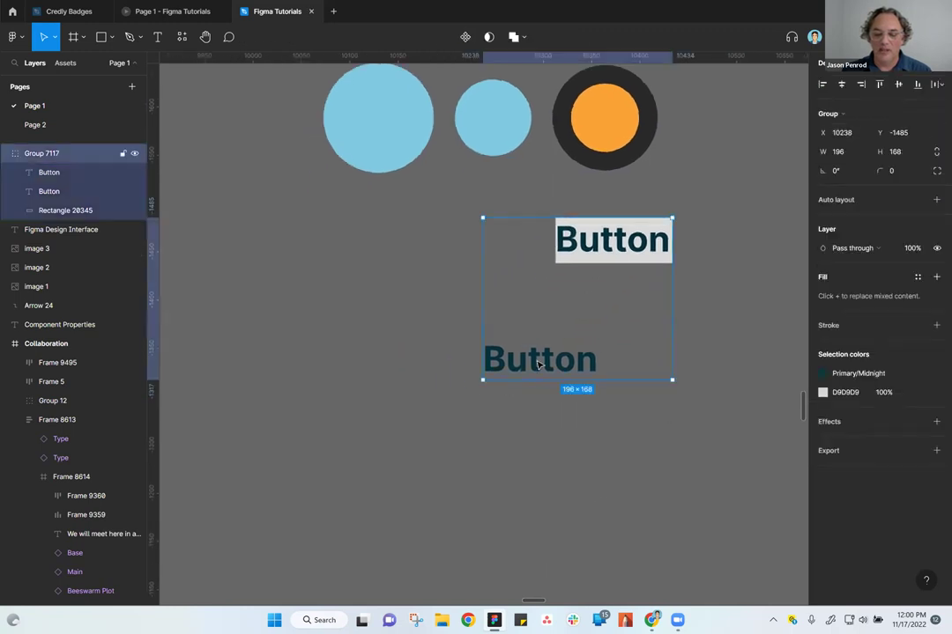
key(Delete)
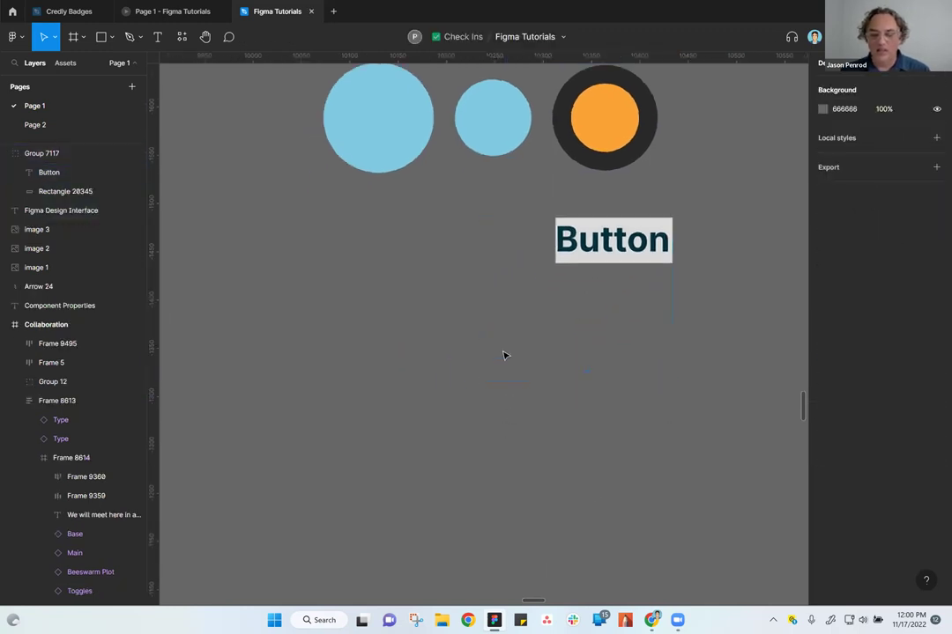
key(ctrl+v)
click(514, 398)
drag(539, 363, 498, 401)
click(520, 446)
drag(471, 351, 453, 410)
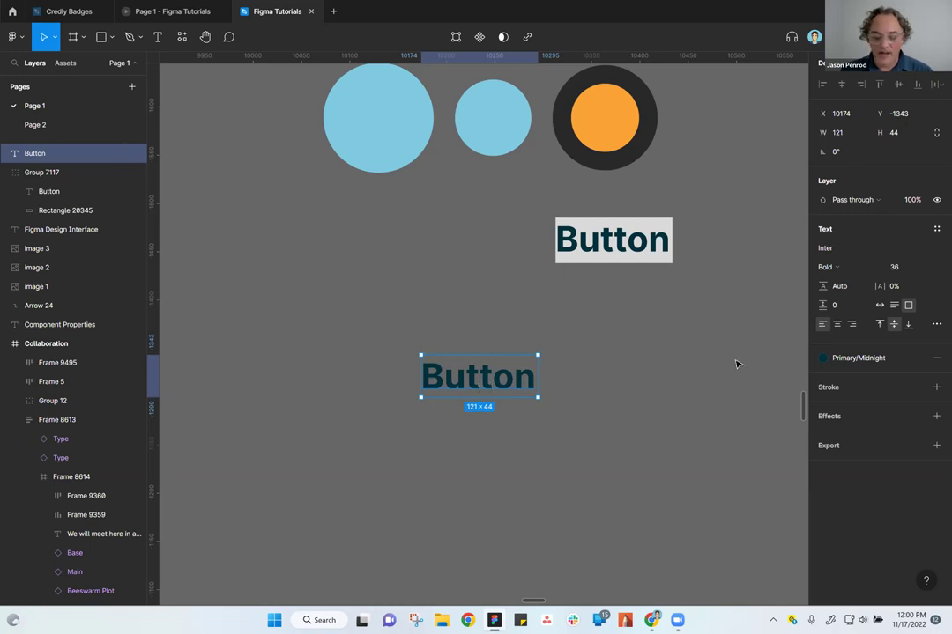
Add auto layout to the separate Button text and rename the resulting frame "Button"
key(shift+a)
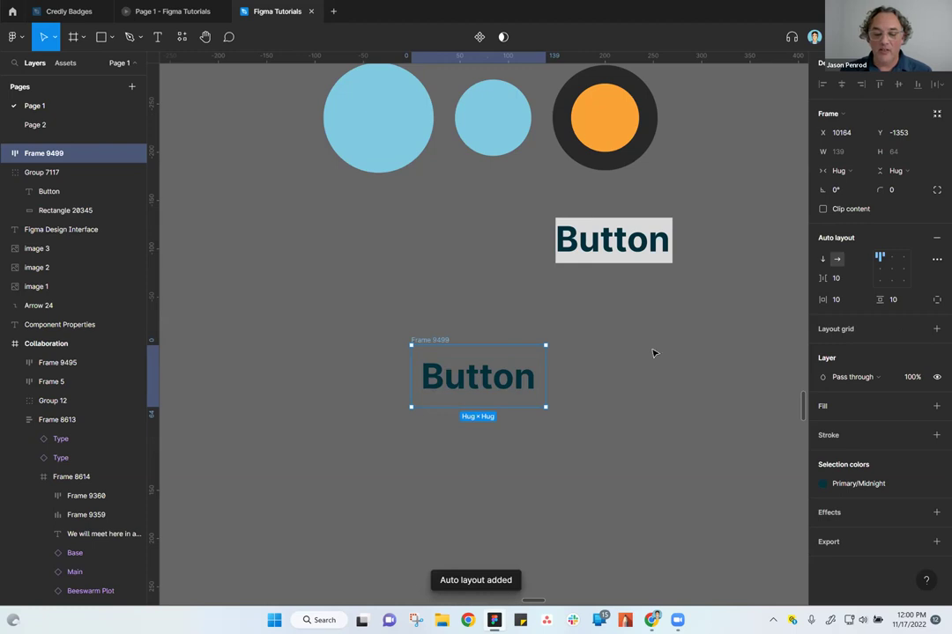
double_click(443, 341)
text(Butt)
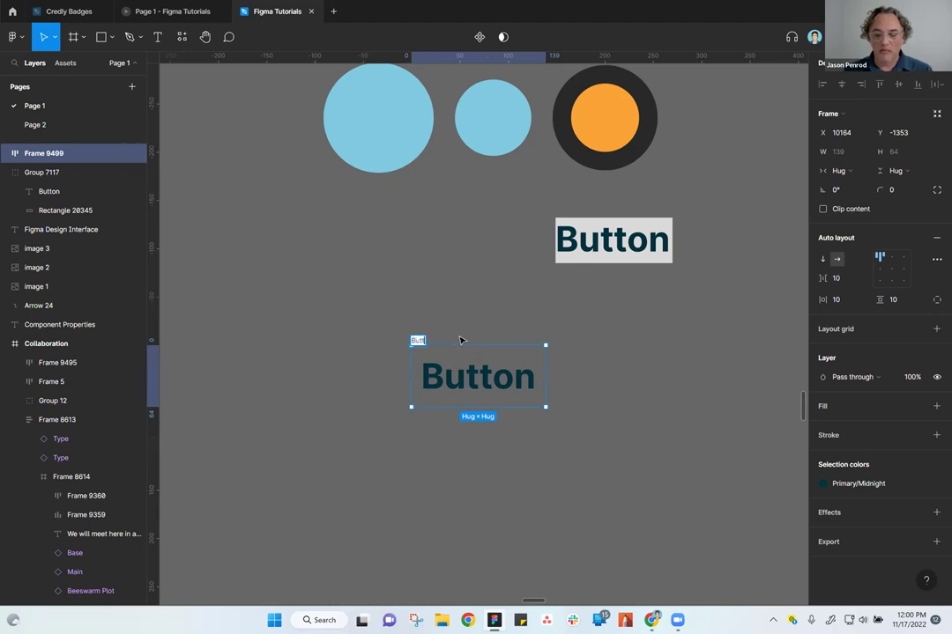
text(on)
key(Return)
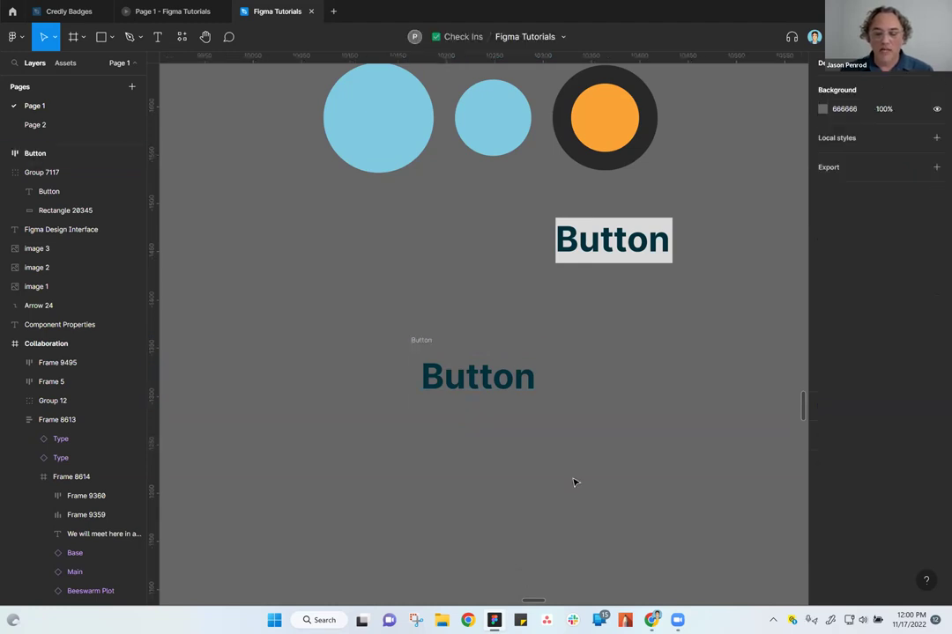
Add a white FFFFFF fill to the Button auto layout frame
click(473, 379)
click(421, 341)
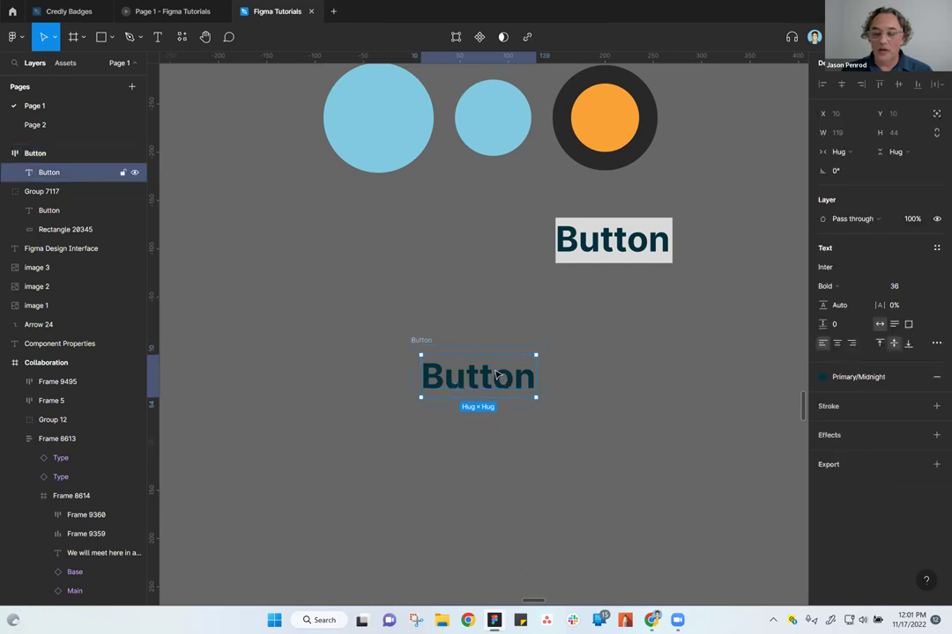
click(420, 340)
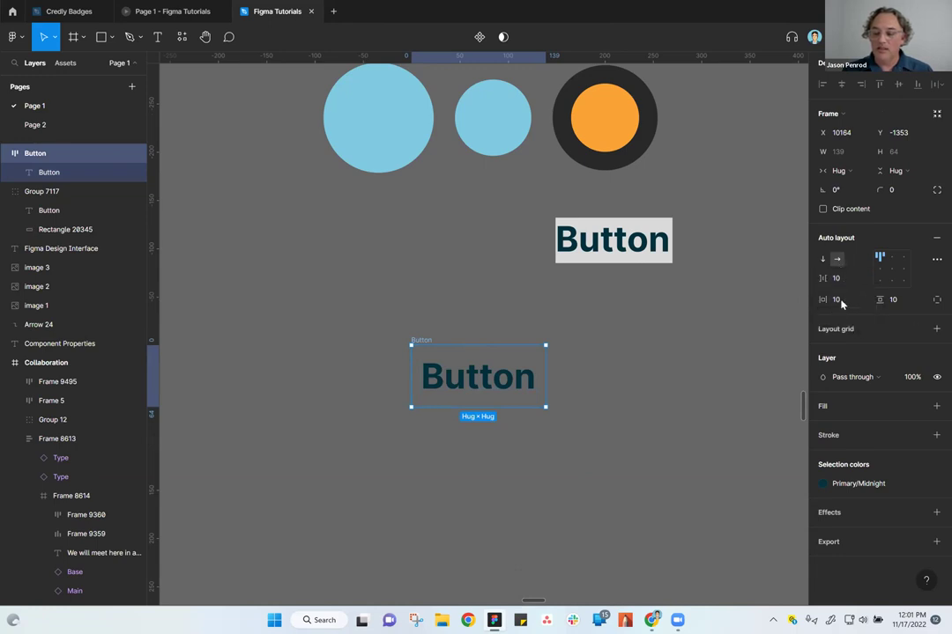
mouse_move(540, 385)
click(935, 406)
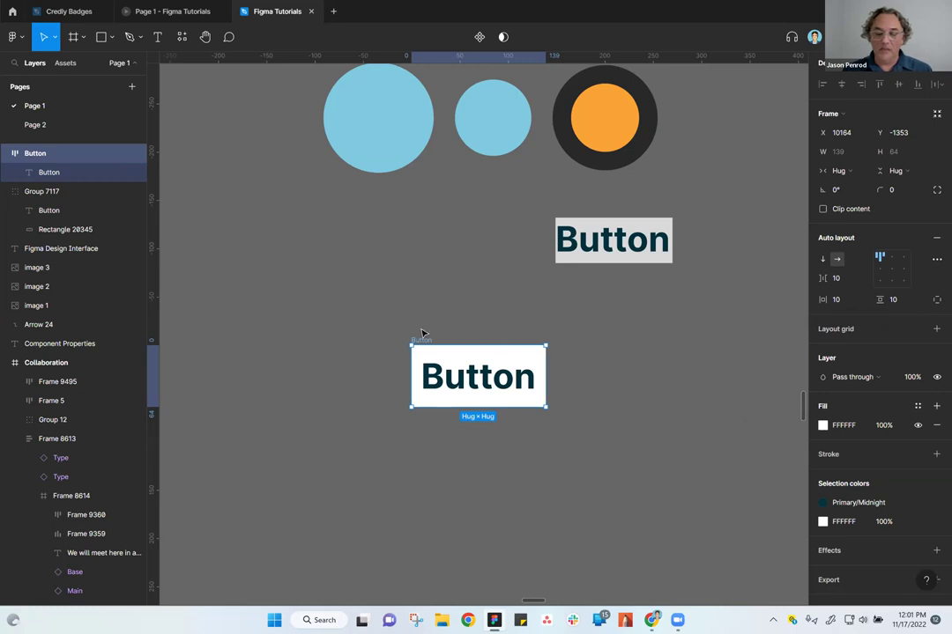
Move the Button auto layout frame to X 10148, Y -1352 and change its text to "Button One"
mouse_move(424, 341)
mouse_down()
mouse_move(467, 341)
mouse_move(409, 341)
mouse_up()
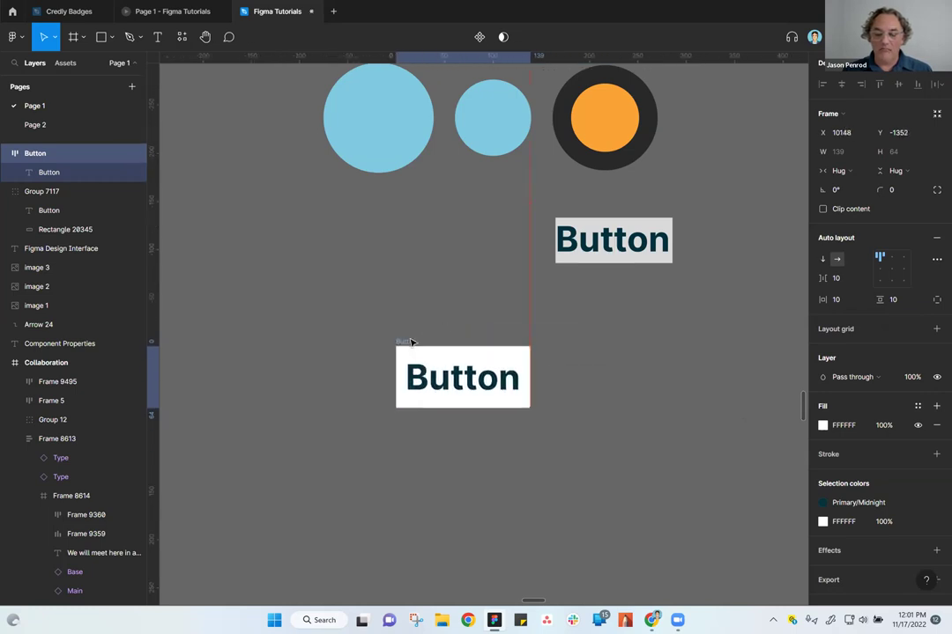
double_click(495, 381)
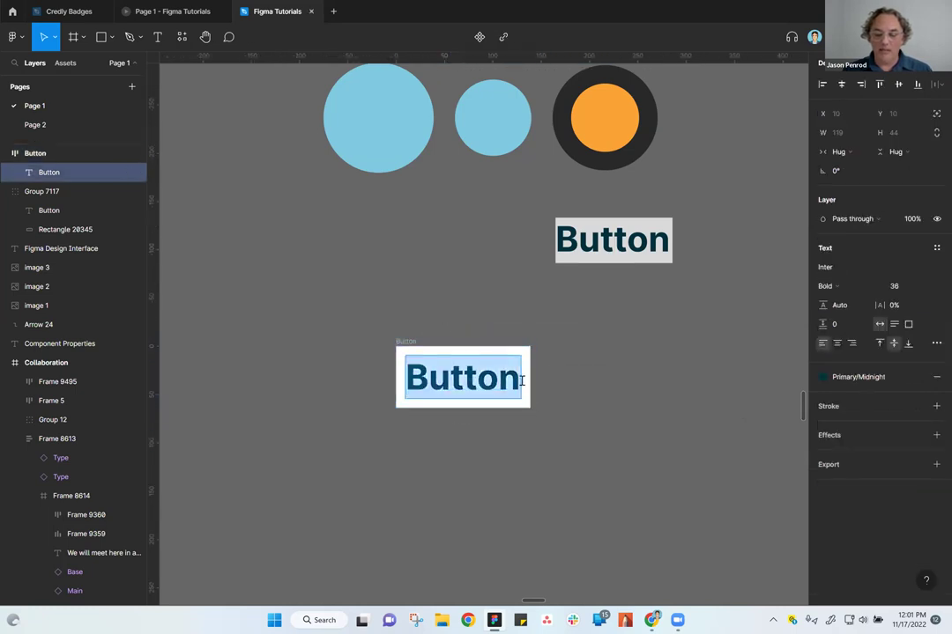
key(Escape)
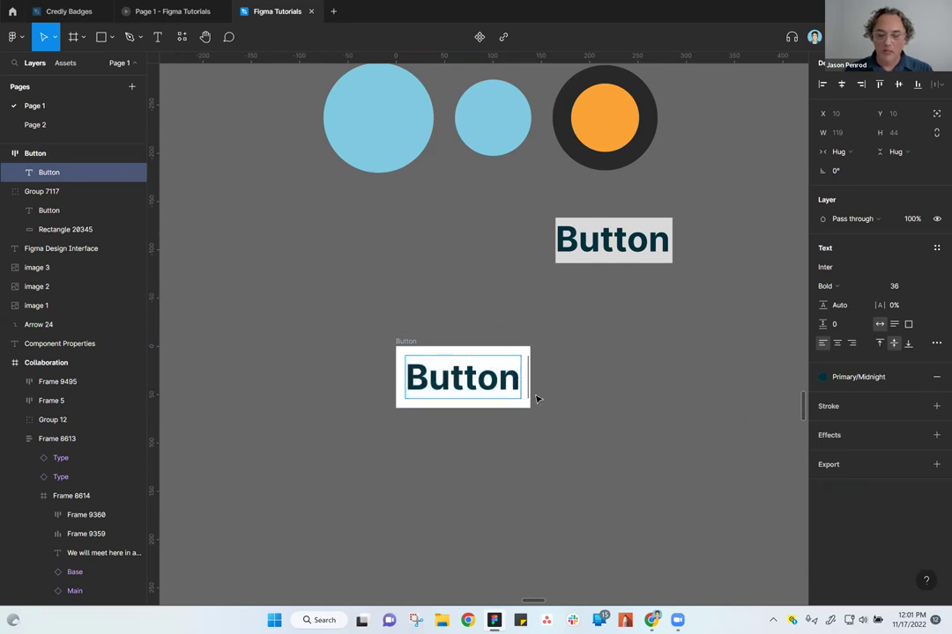
text(One)
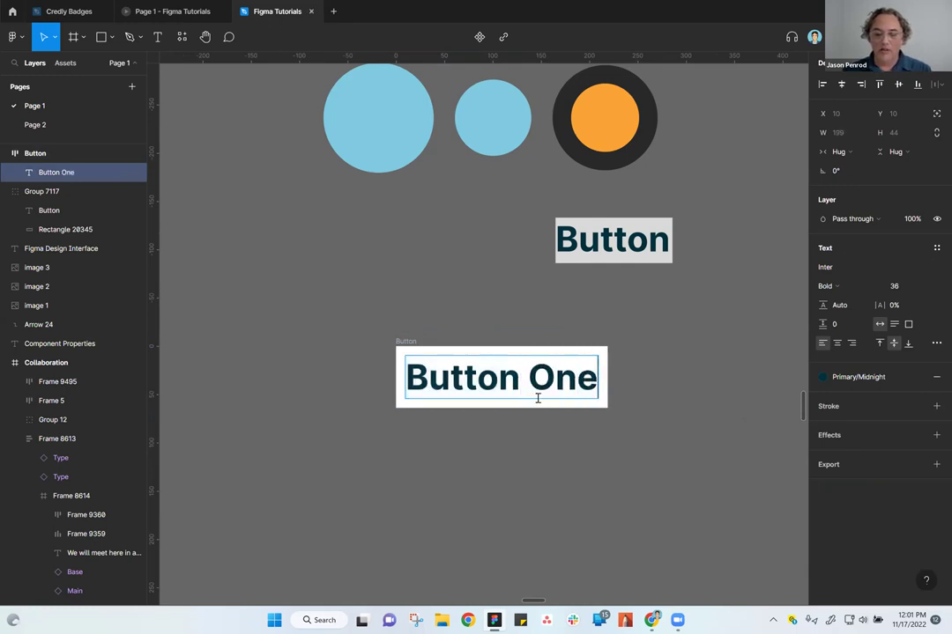
key(Escape)
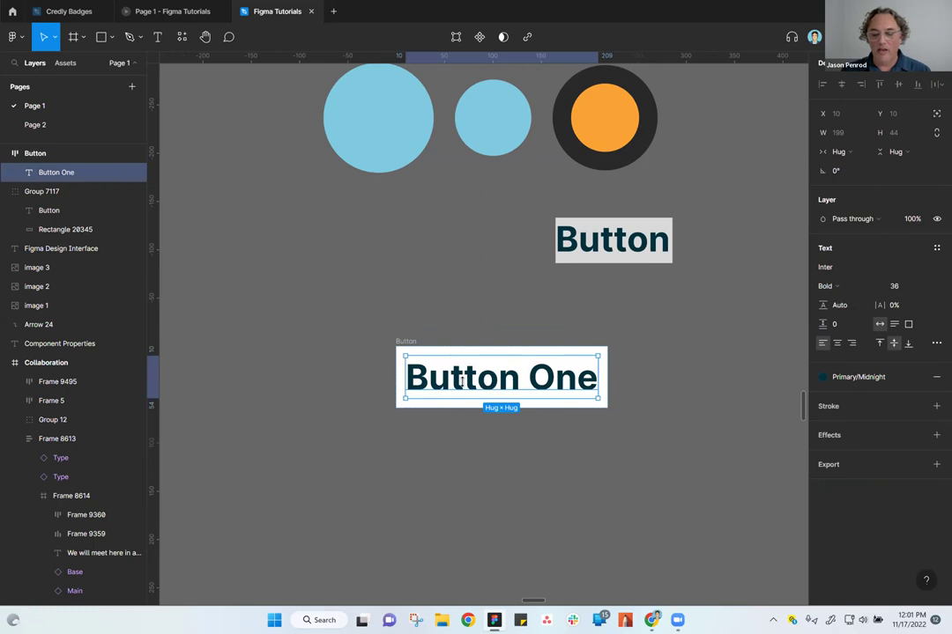
click(416, 328)
click(534, 399)
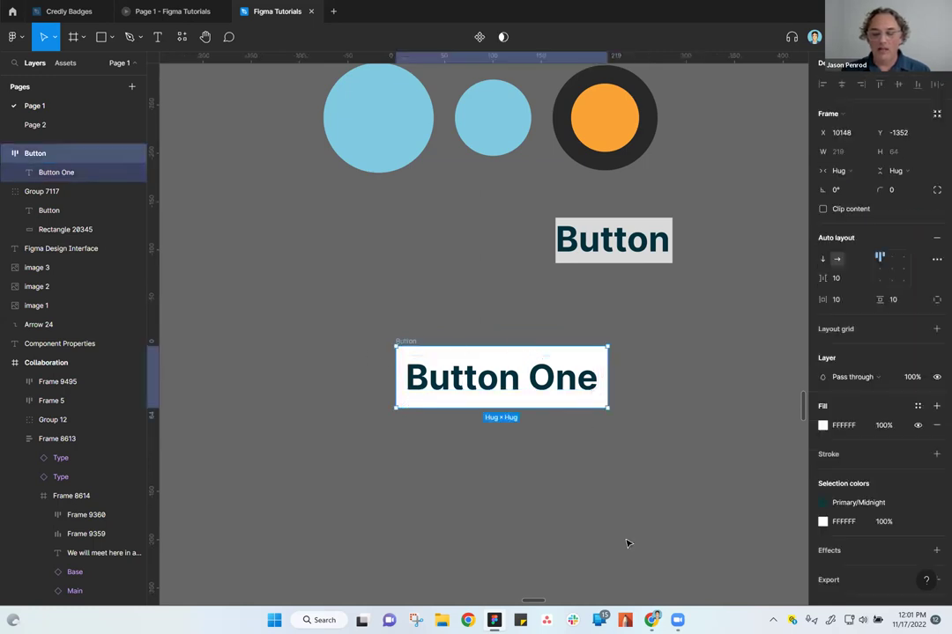
Move the Button auto layout frame to about X 10133, Y -1351
click(471, 424)
click(406, 342)
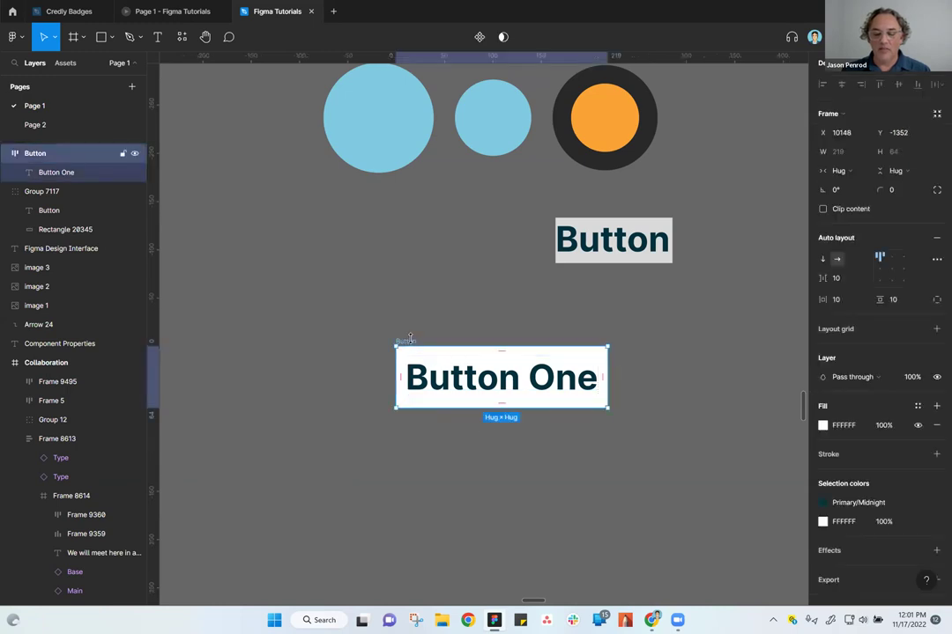
mouse_move(405, 342)
mouse_down()
mouse_move(365, 352)
mouse_move(391, 341)
mouse_up()
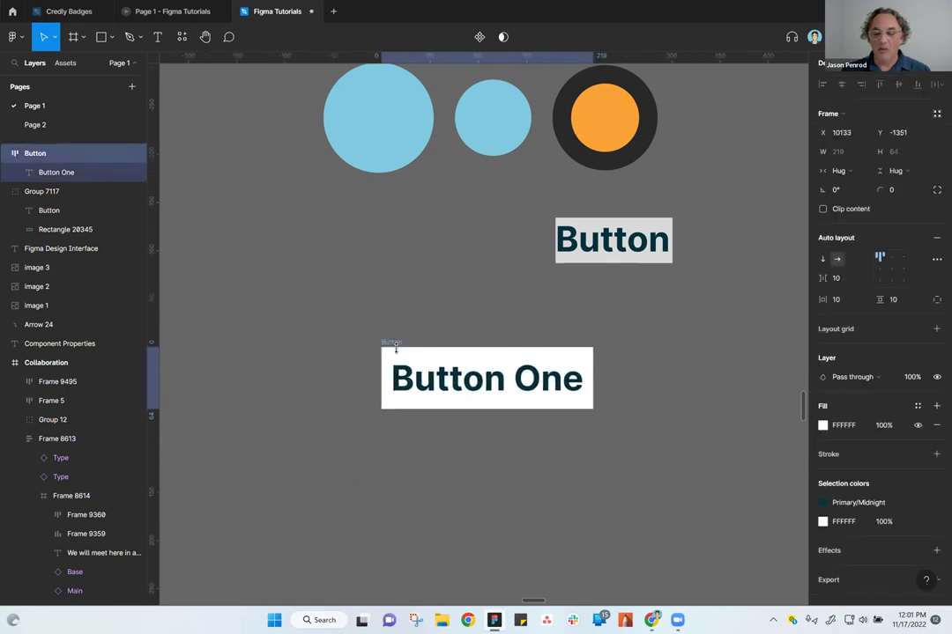
double_click(454, 381)
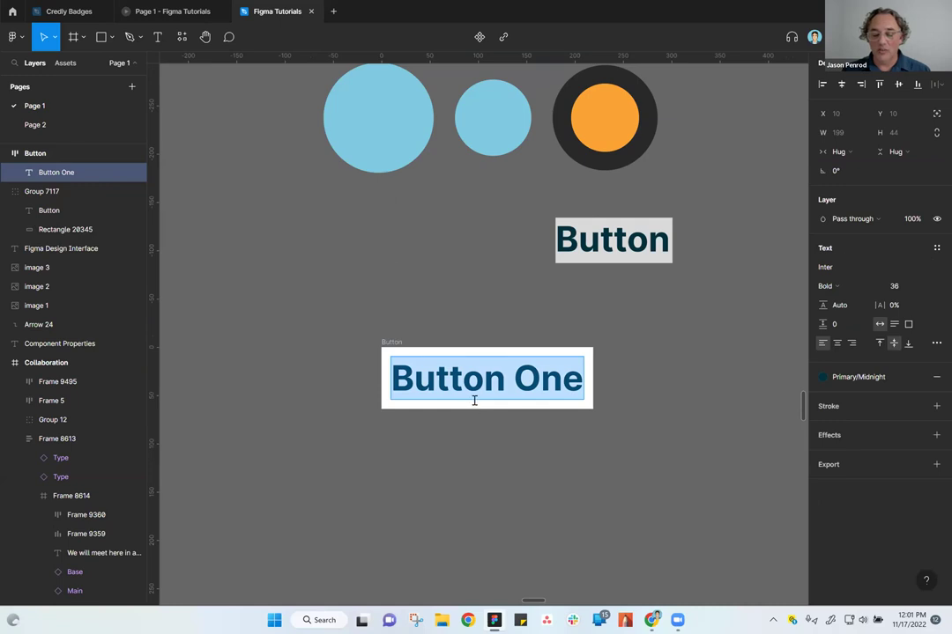
key(Escape)
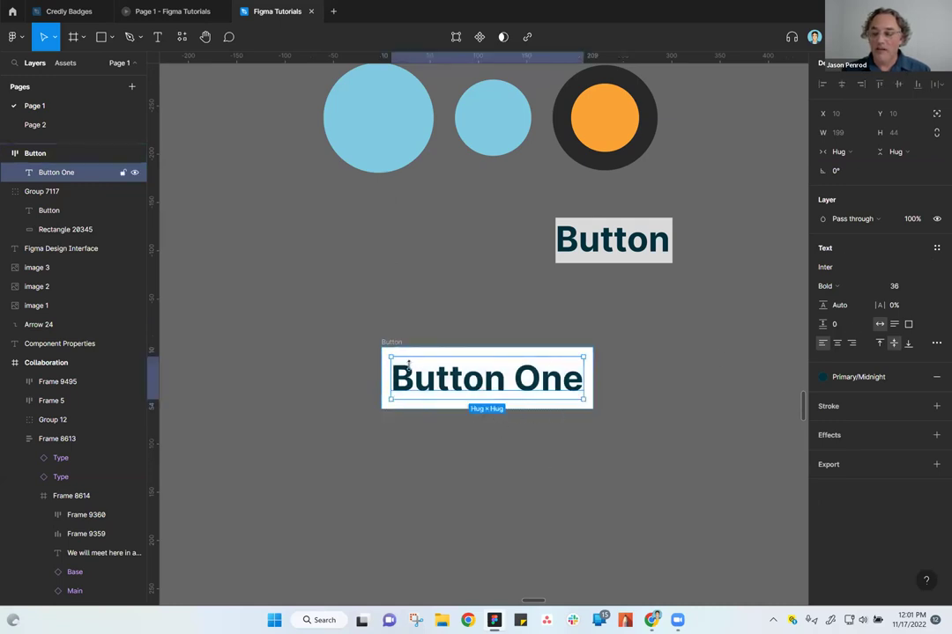
click(391, 342)
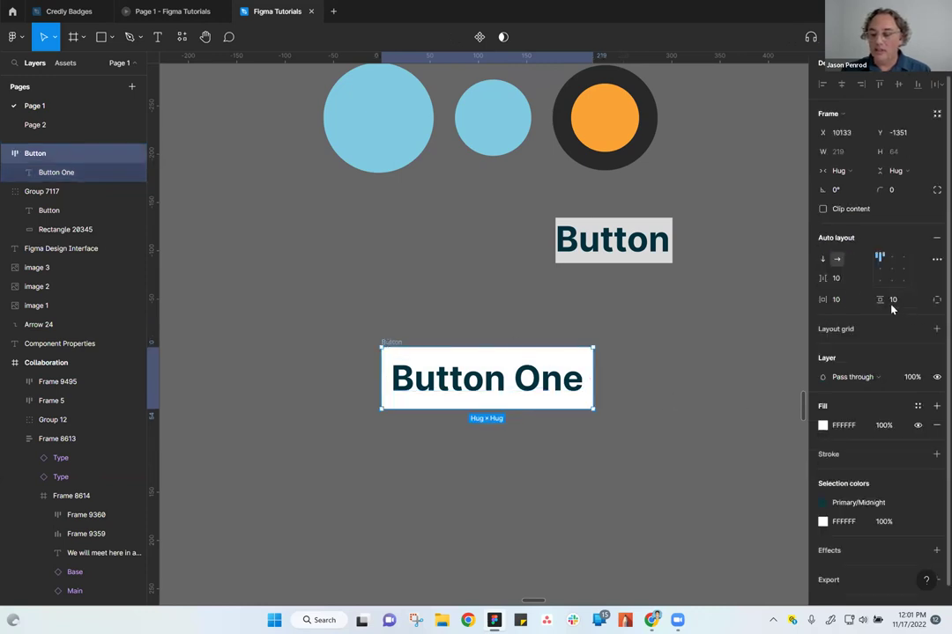
Set the vertical padding of the Button auto layout frame to 5
click(835, 300)
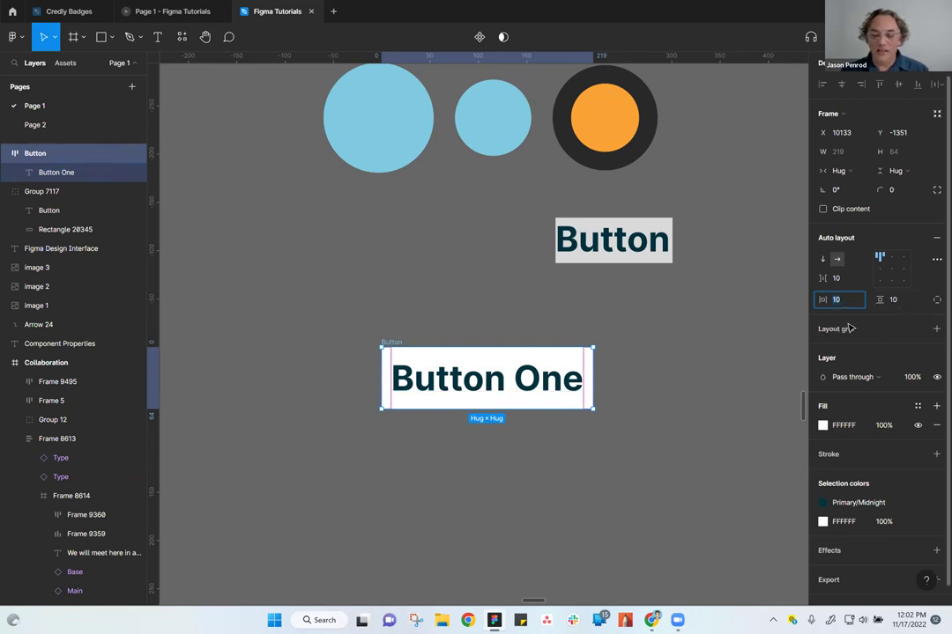
click(893, 300)
text(5)
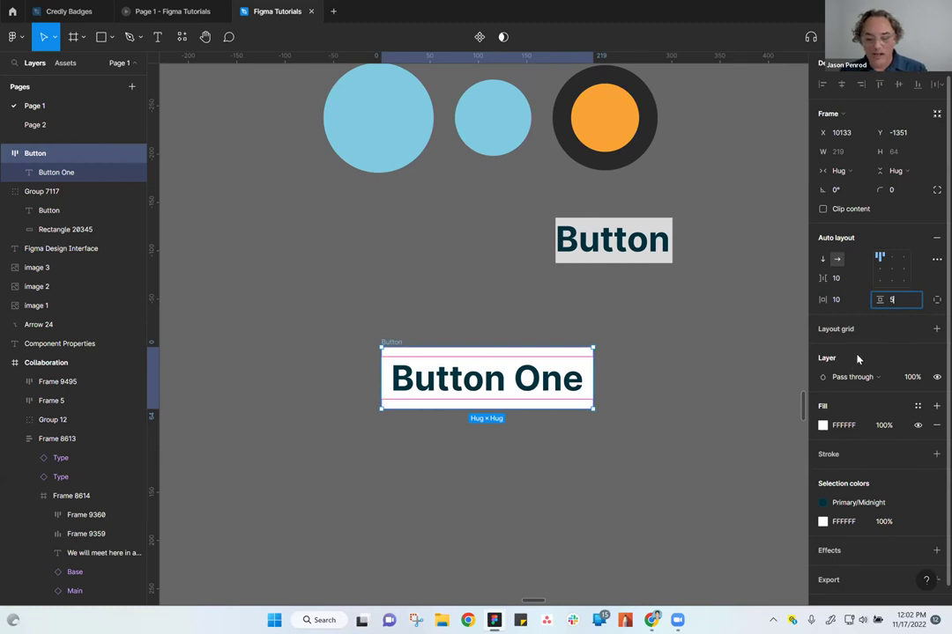
key(Return)
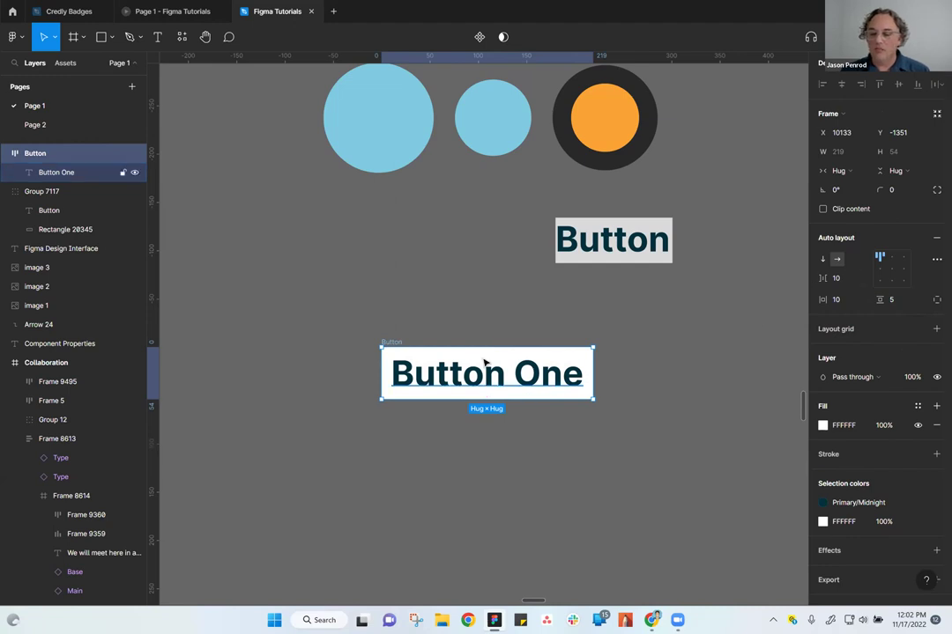
Duplicate the Button One text inside the auto layout frame and set the copy's font size to 12
double_click(577, 388)
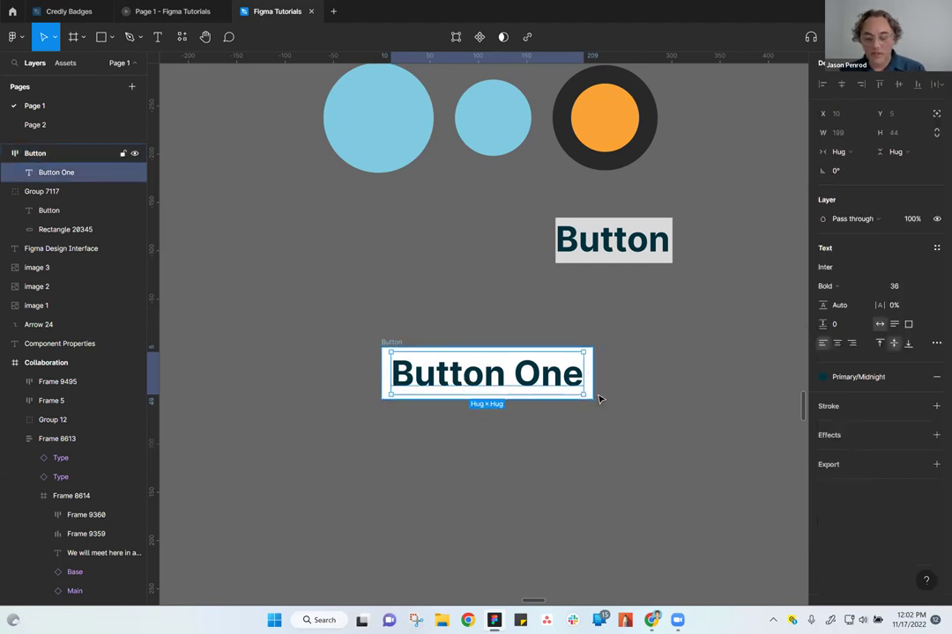
key(ctrl+d)
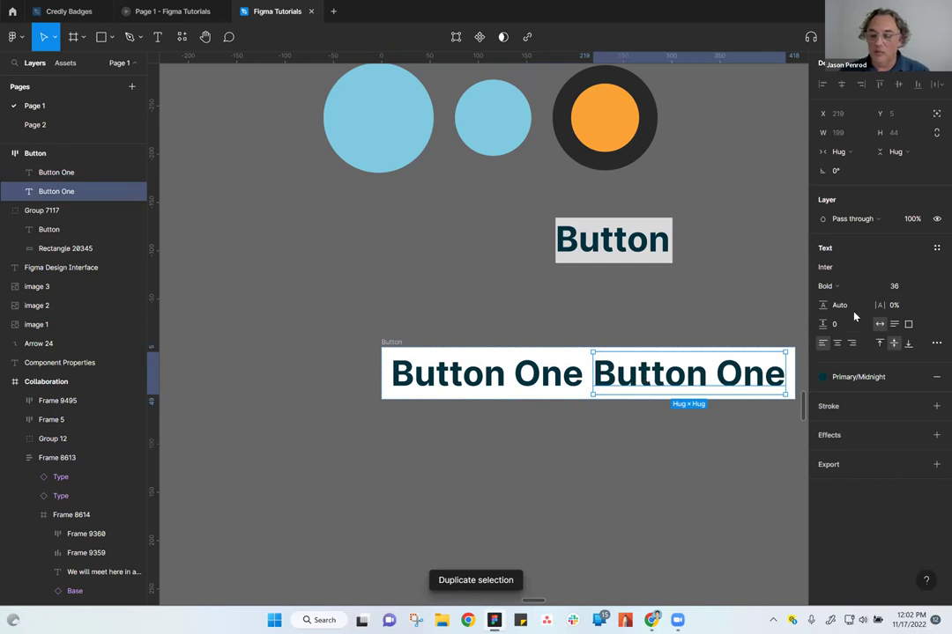
click(925, 287)
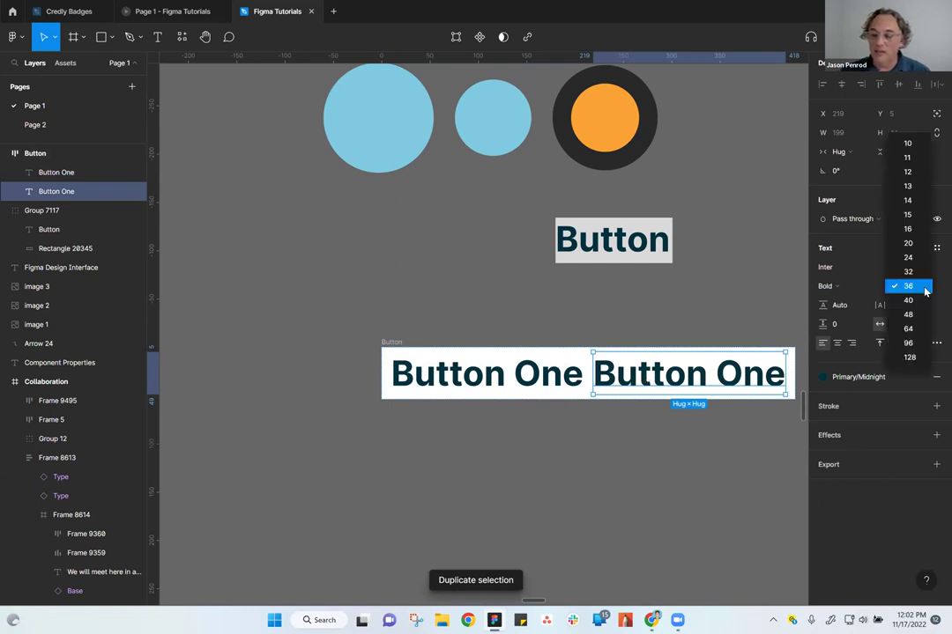
click(912, 176)
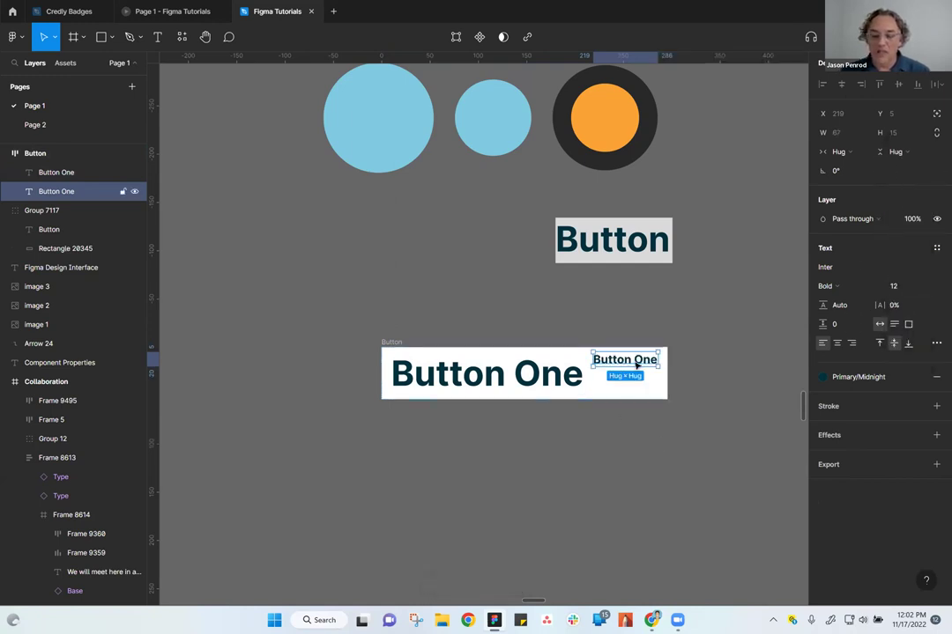
click(567, 479)
click(540, 382)
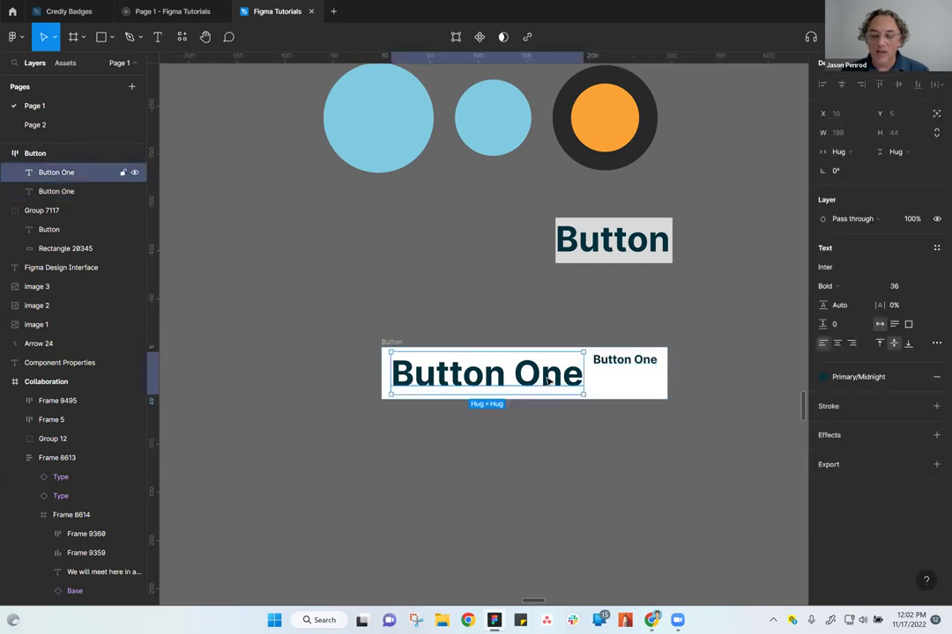
click(620, 366)
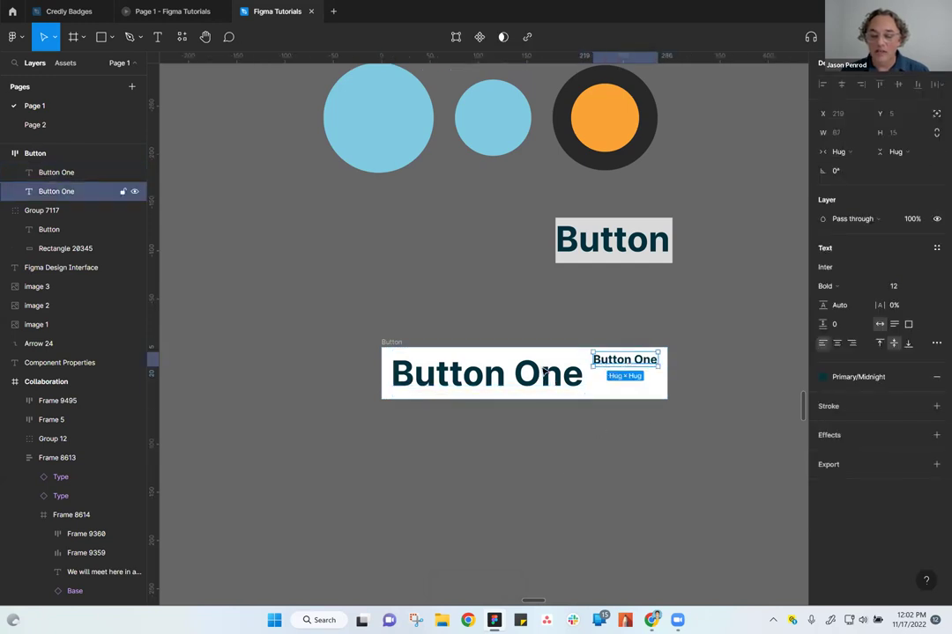
Try center, bottom-left and middle-right alignment for the two texts in the Button auto layout frame
click(390, 342)
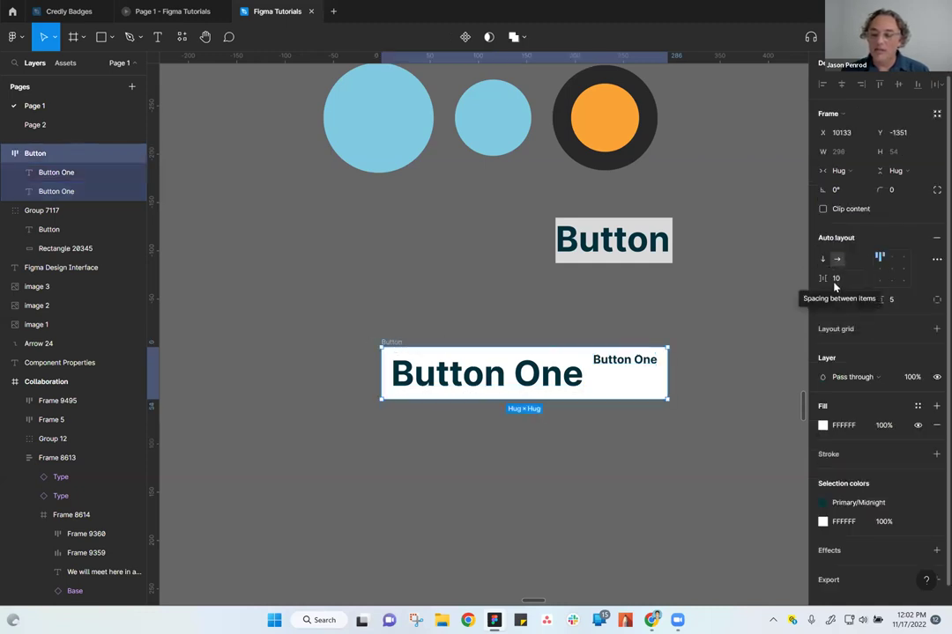
mouse_move(587, 368)
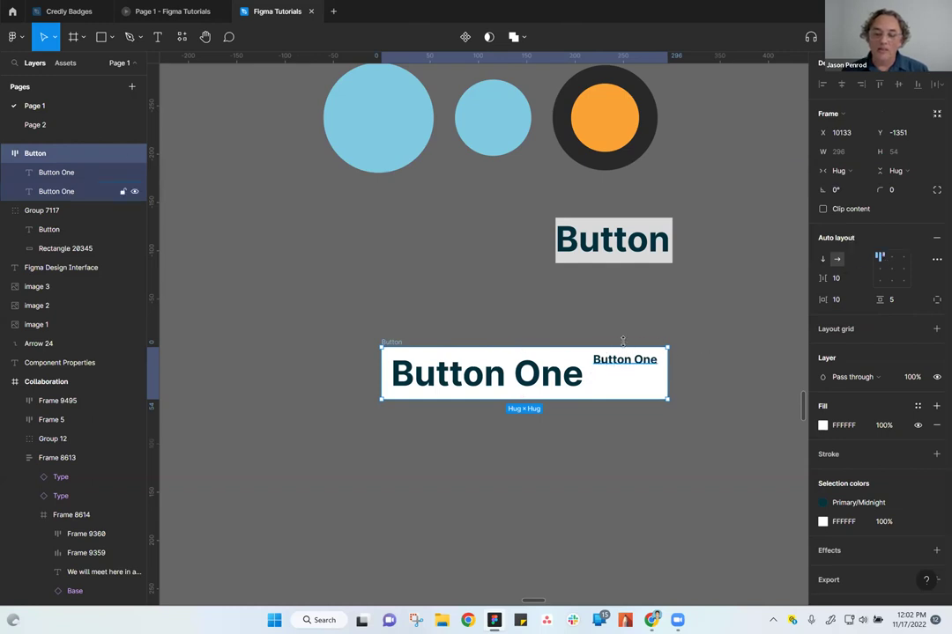
click(892, 272)
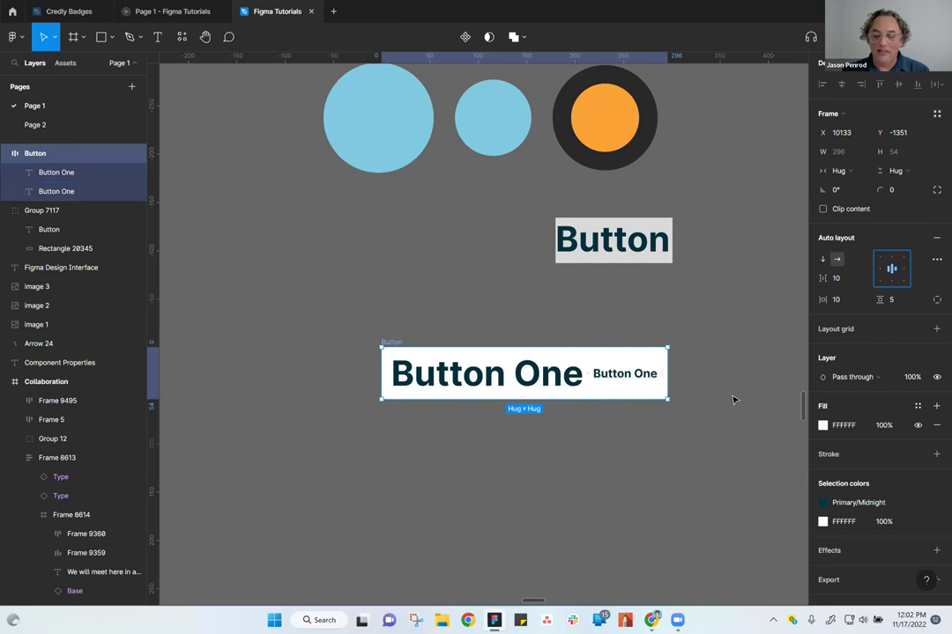
click(879, 283)
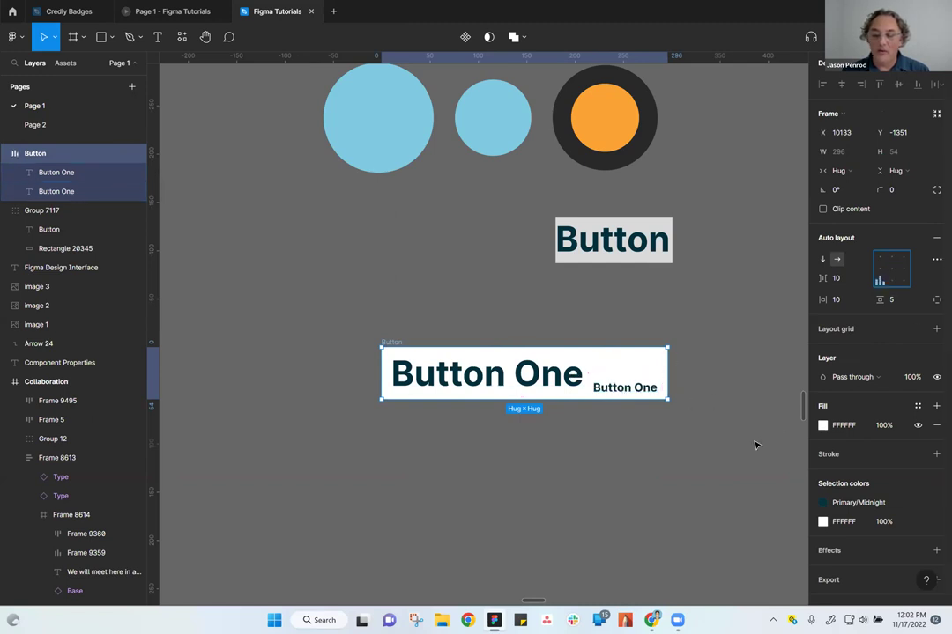
click(894, 275)
click(903, 270)
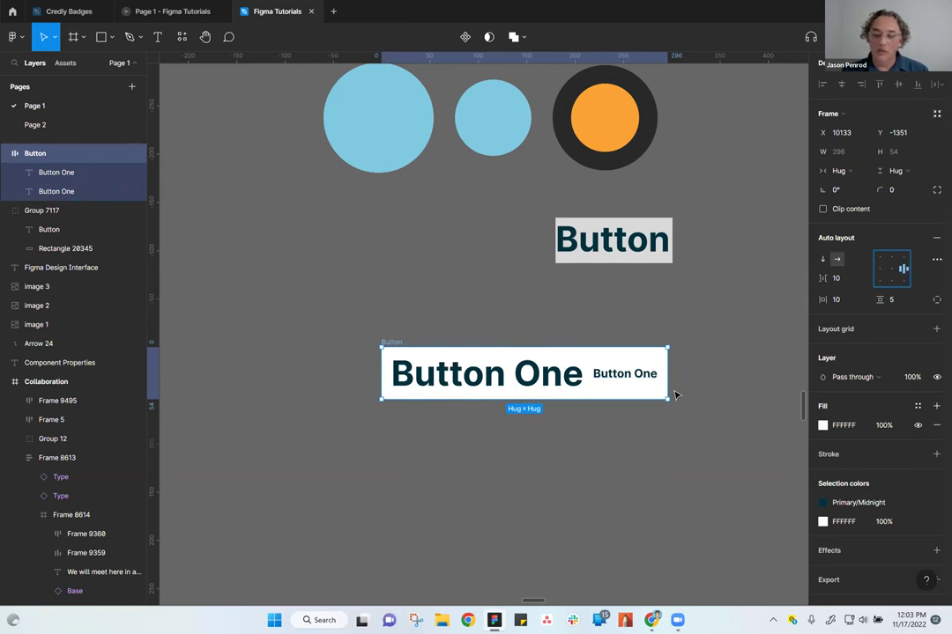
Widen the Button auto layout frame to 376 and move it to about X 10081, Y -1385
drag(668, 391, 744, 391)
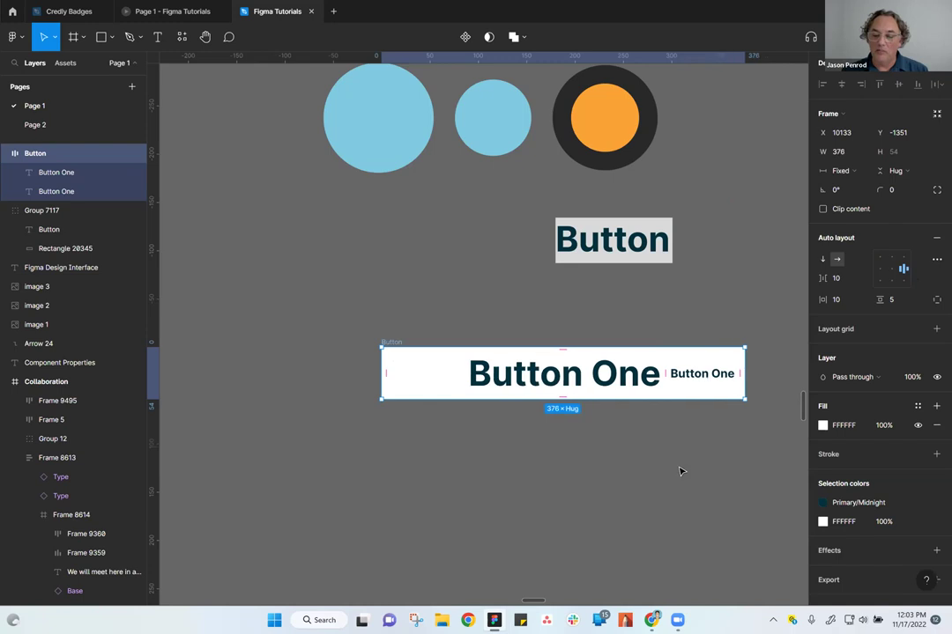
click(667, 524)
scroll(614, 503, right, 3)
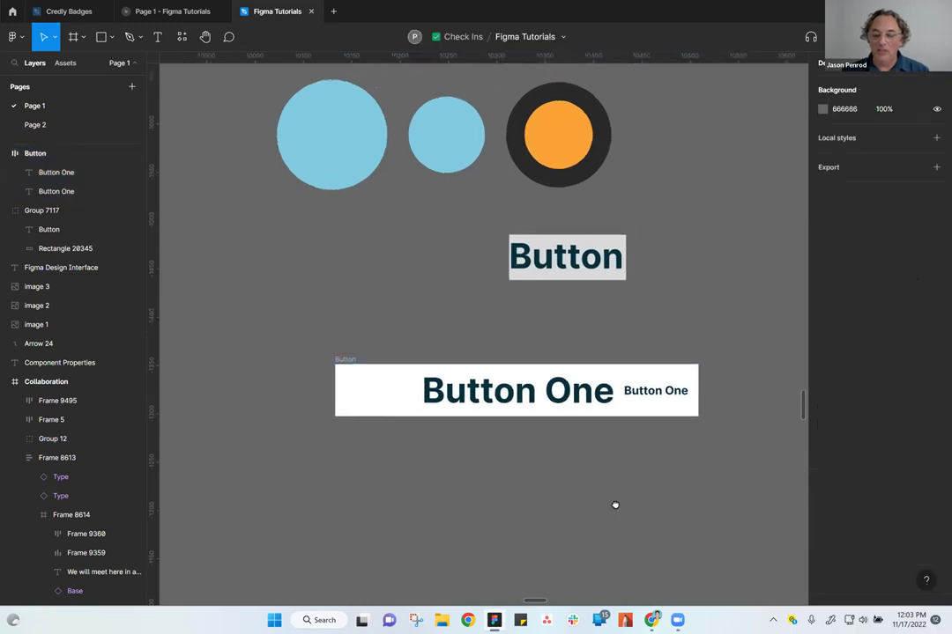
click(335, 360)
drag(335, 359, 285, 327)
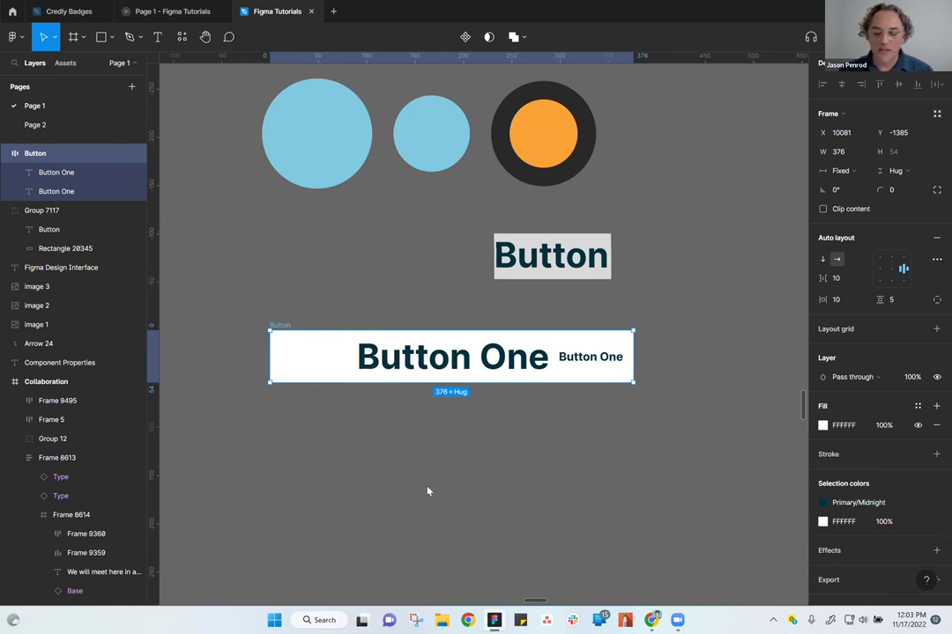
Undo the Button frame's move, widening and alignment changes and the duplicated small text, then clear the selection
double_click(385, 380)
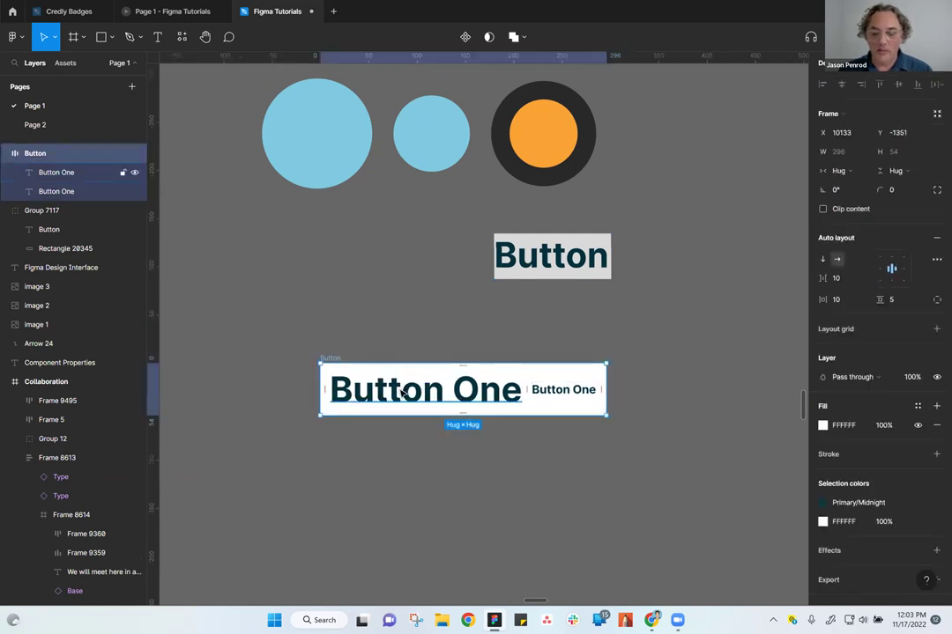
key(ctrl+z)
key(ctrl+z)
key(ctrl+z)
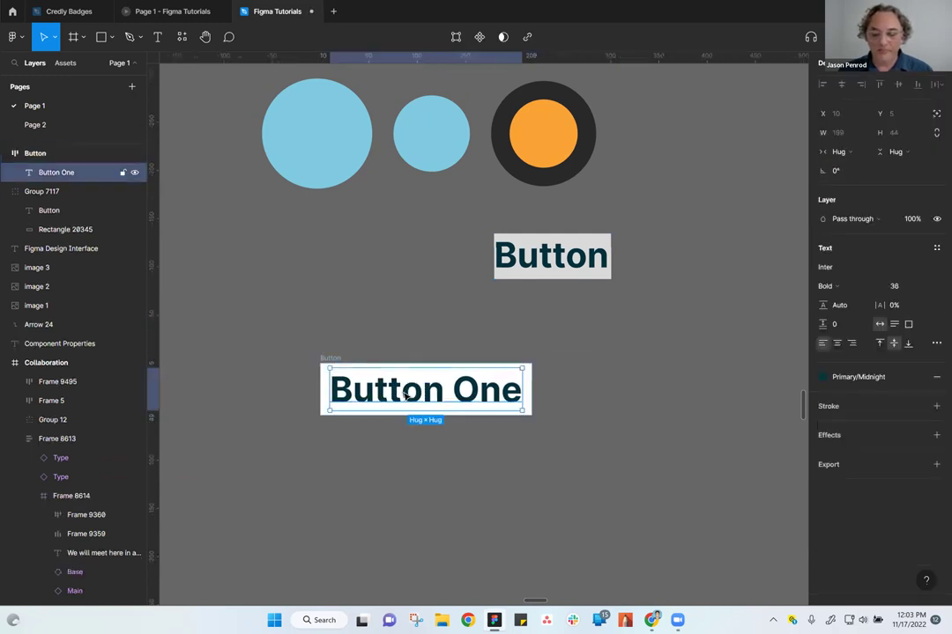
key(Escape)
key(Escape)
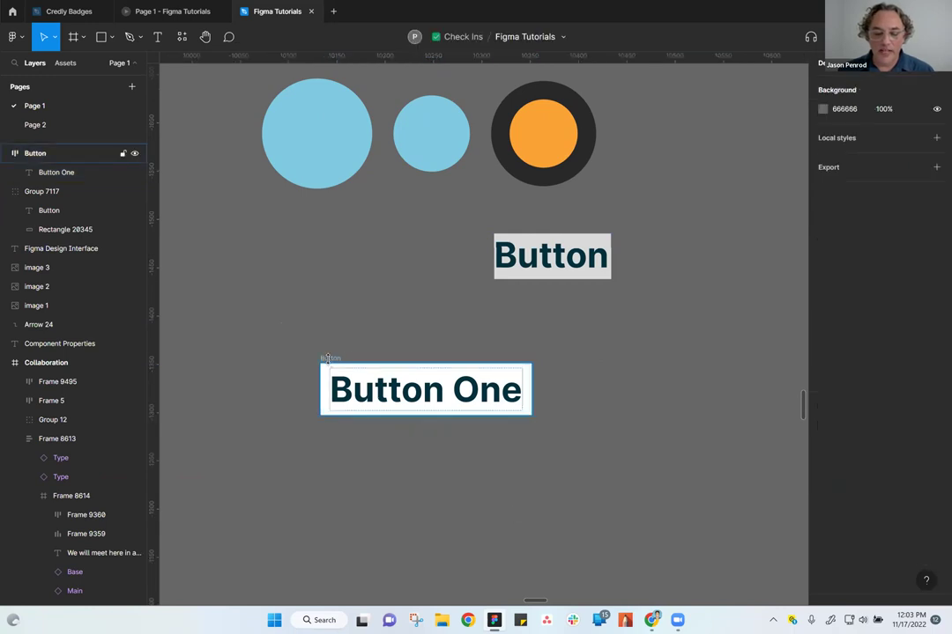
Move the Button auto layout frame to about X 10106, Y -1341 and set its corner radius to 8
click(328, 359)
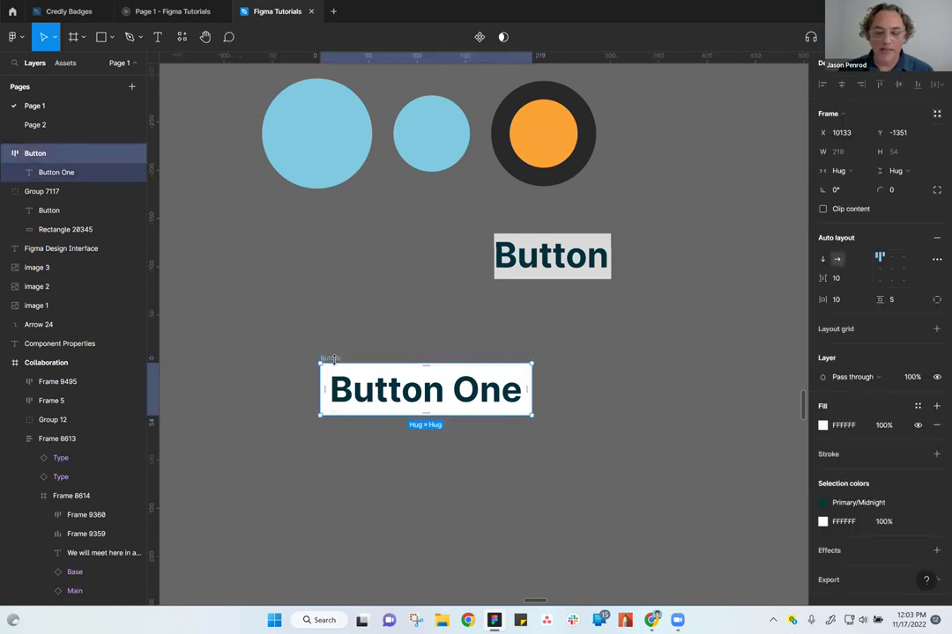
drag(335, 356, 309, 365)
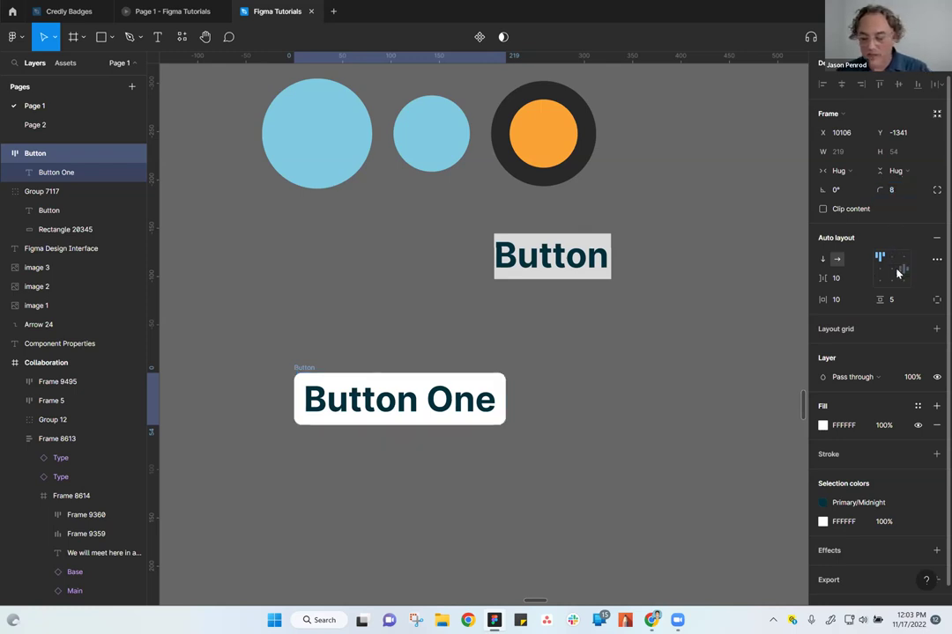
click(590, 436)
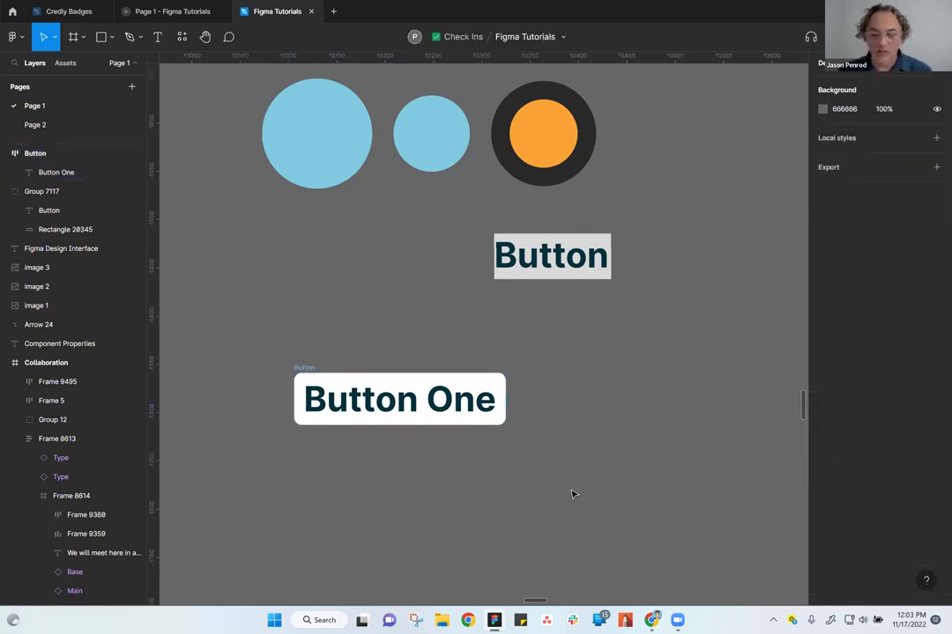
click(311, 377)
scroll(375, 454, up, 3)
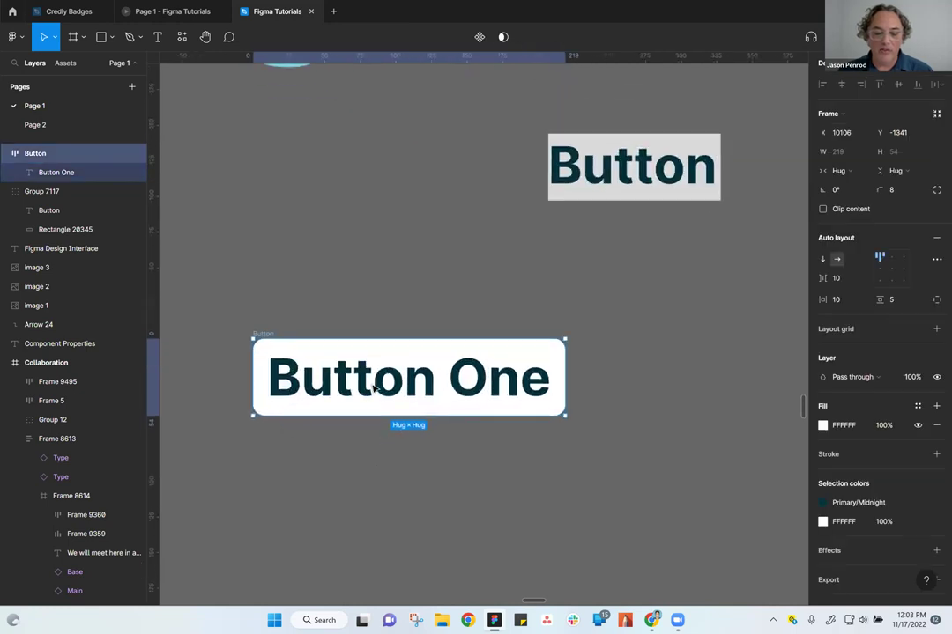
Set the Button auto layout frame's horizontal padding to 8, vertical padding to 4 and item spacing to 8
double_click(372, 389)
click(264, 334)
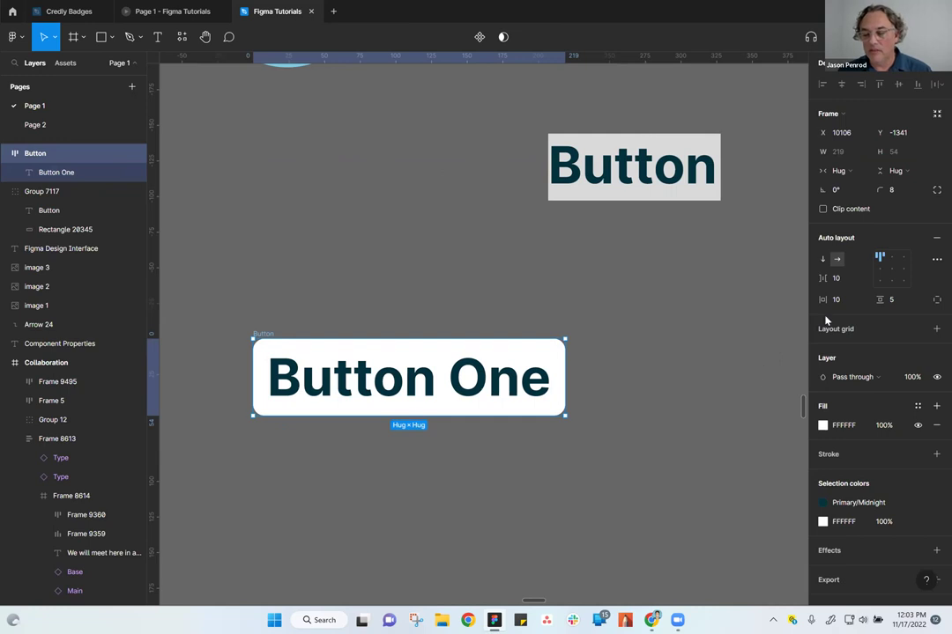
click(844, 303)
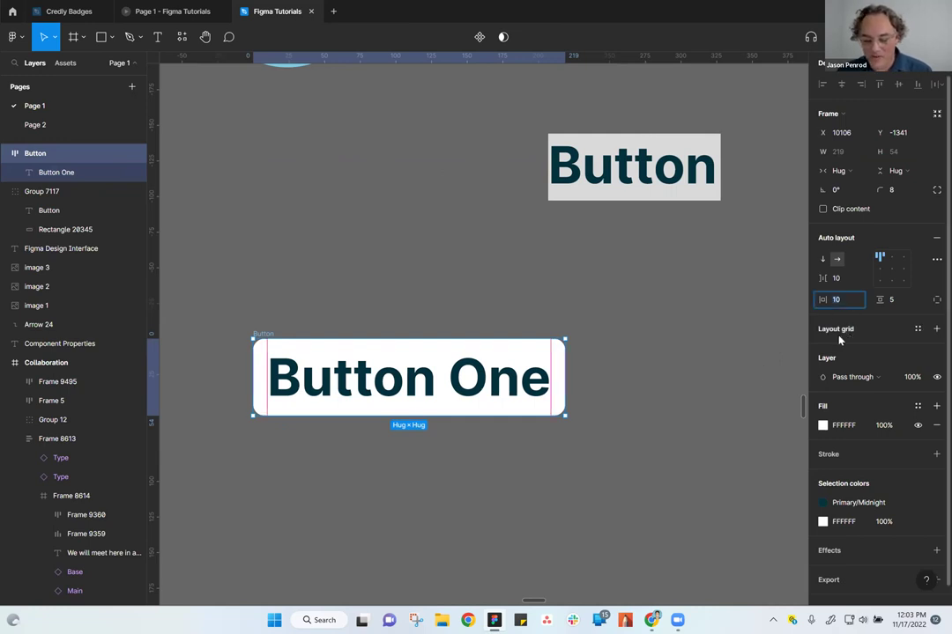
text(8)
click(893, 301)
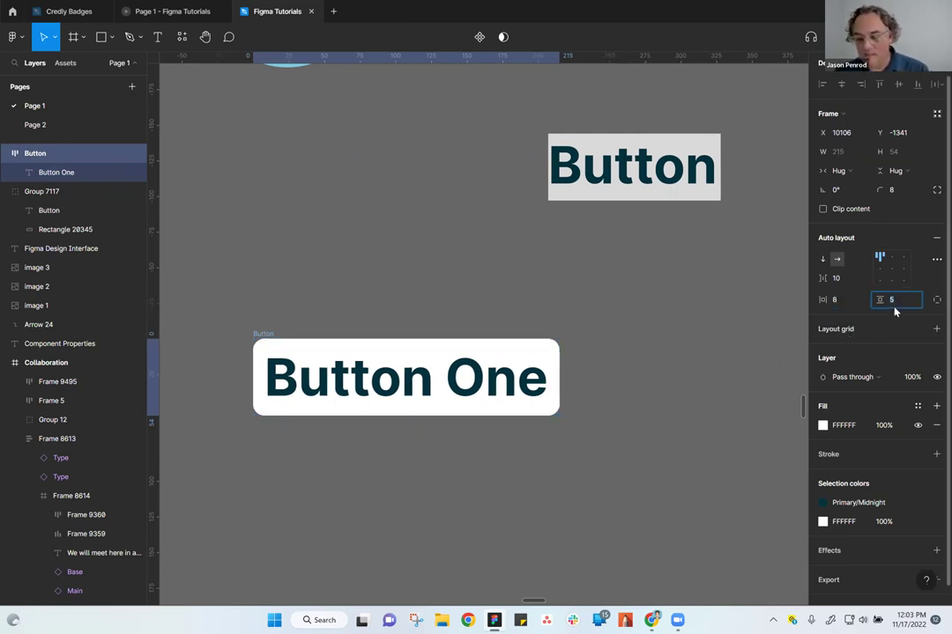
text(4)
click(842, 278)
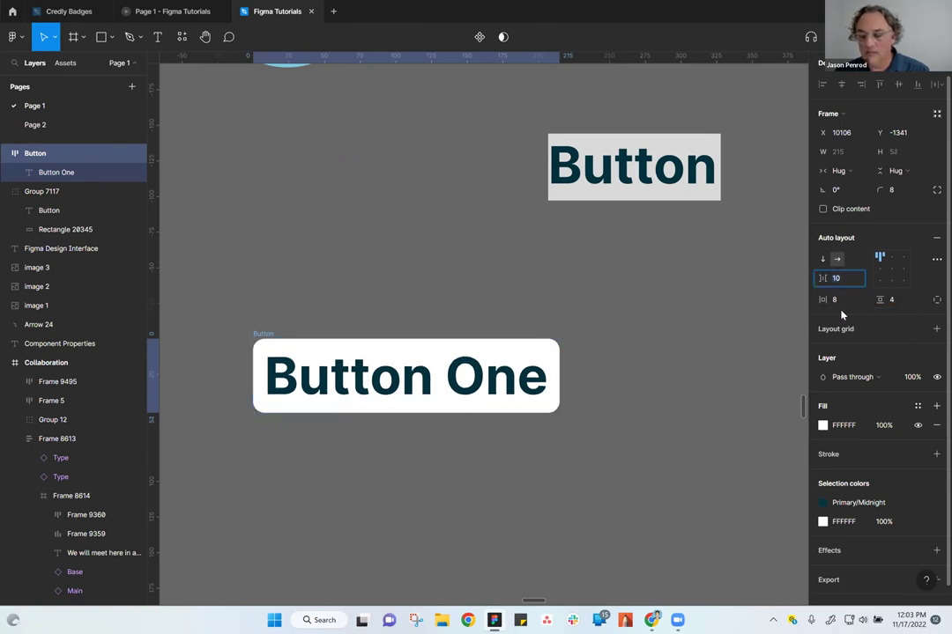
key(Return)
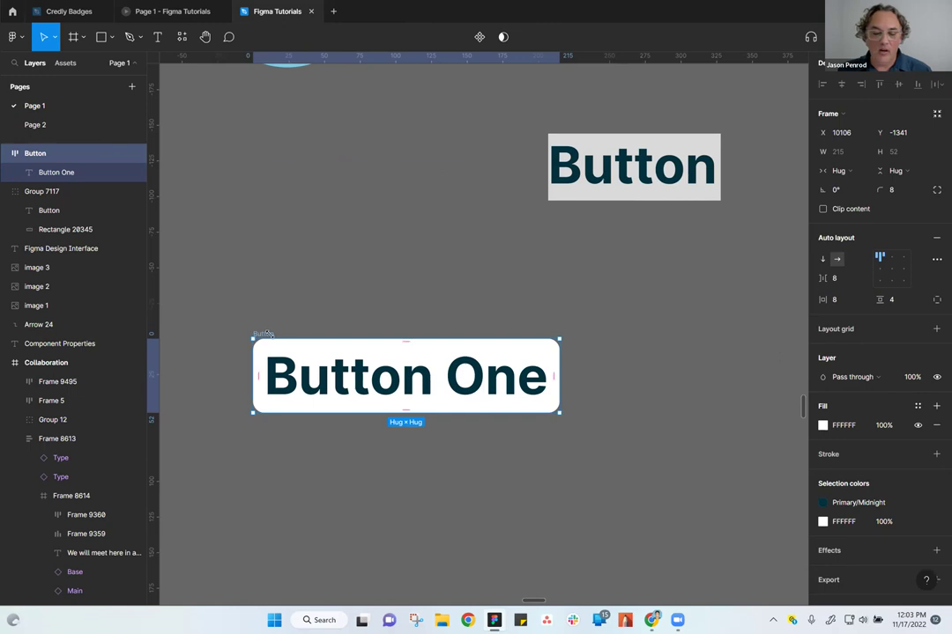
Move the Button auto layout frame to about X 10073, Y -1338 and clear the selection
drag(267, 334, 319, 284)
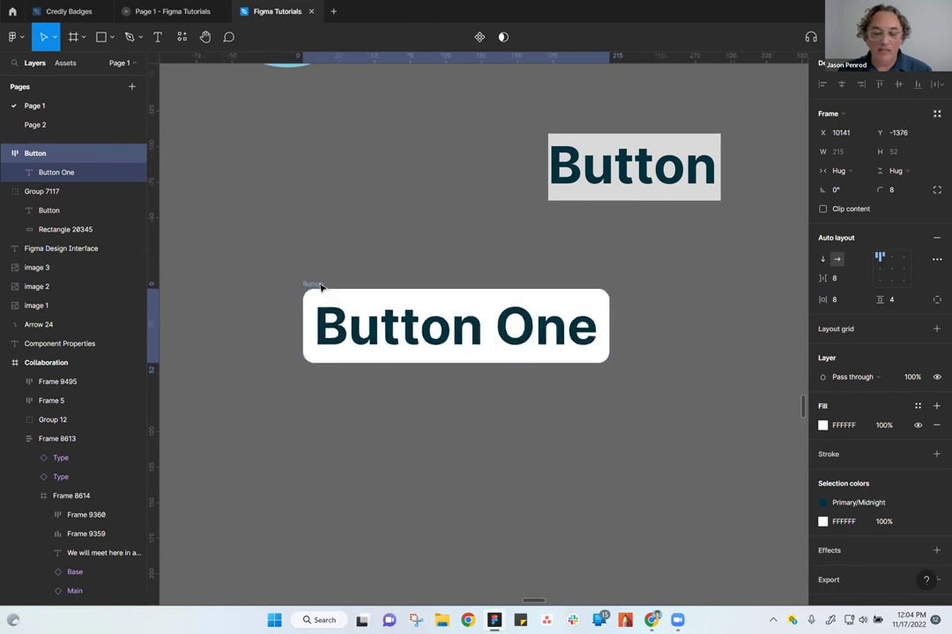
click(385, 333)
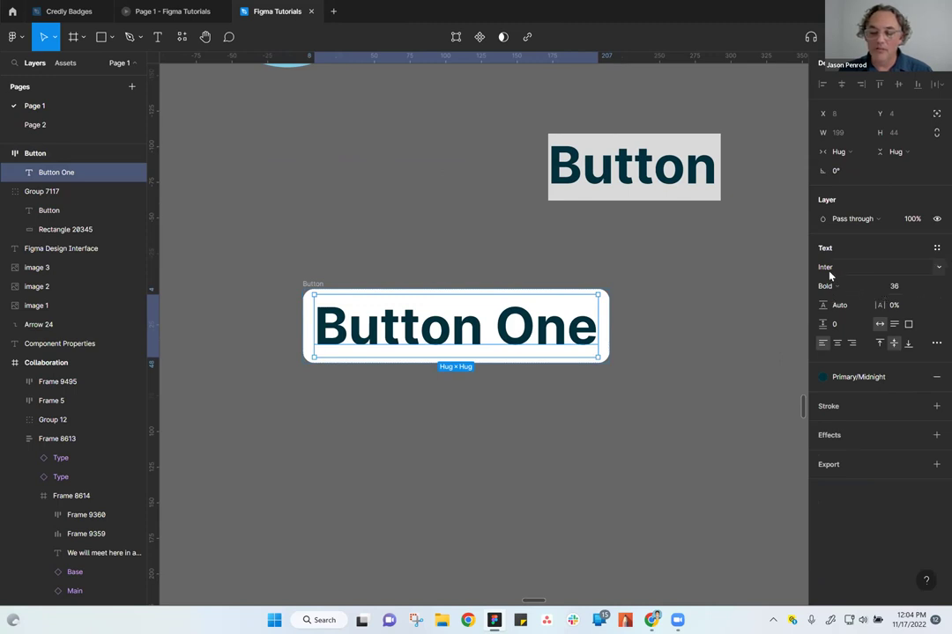
click(607, 339)
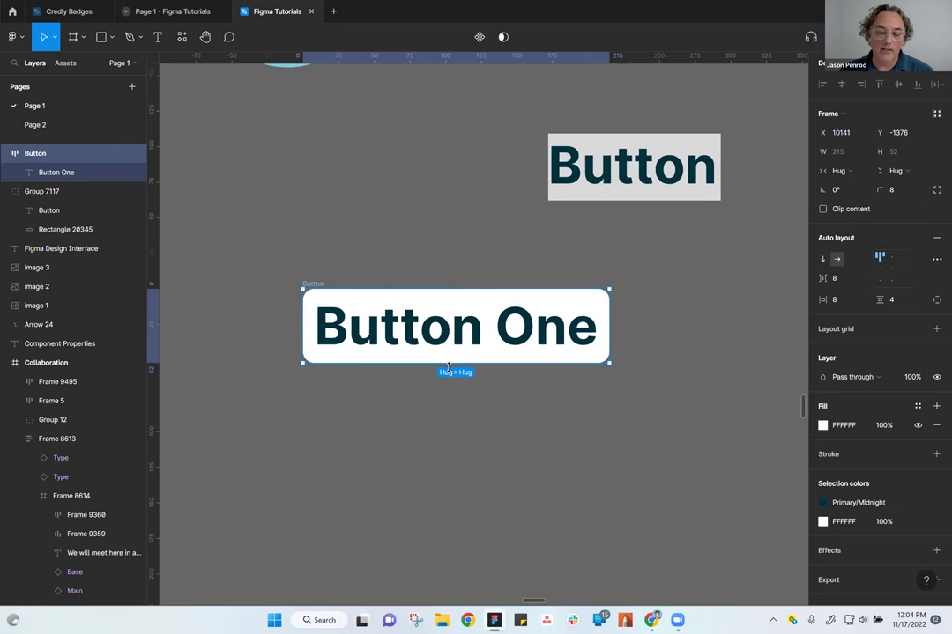
drag(316, 283, 350, 308)
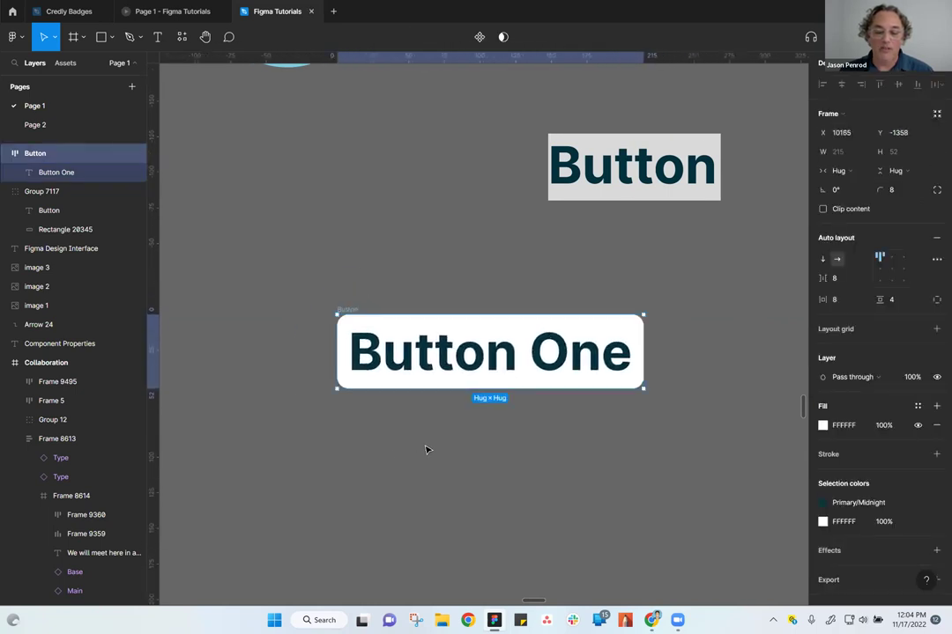
scroll(426, 450, down, 5)
scroll(460, 471, down, 2)
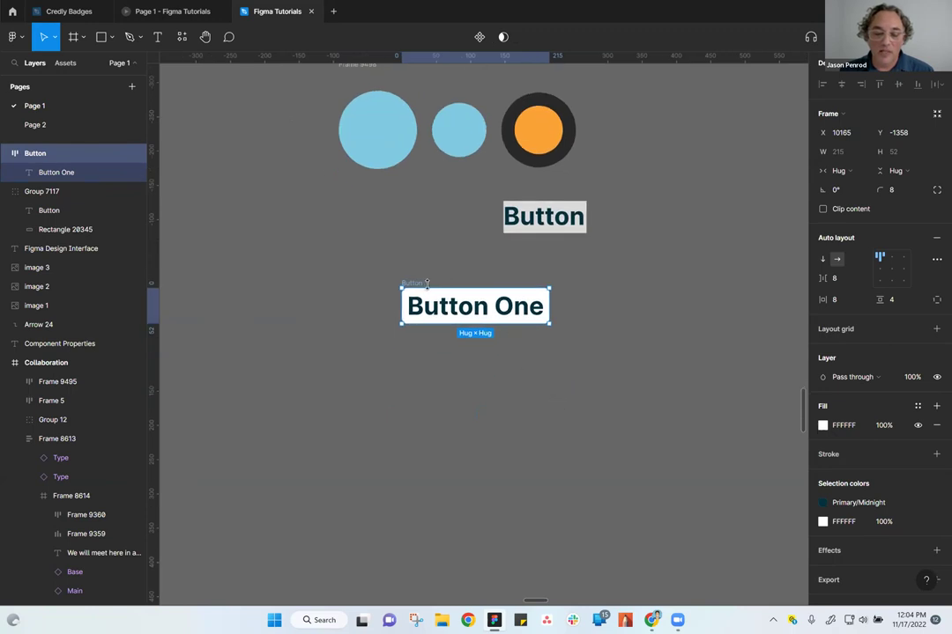
drag(417, 286, 355, 300)
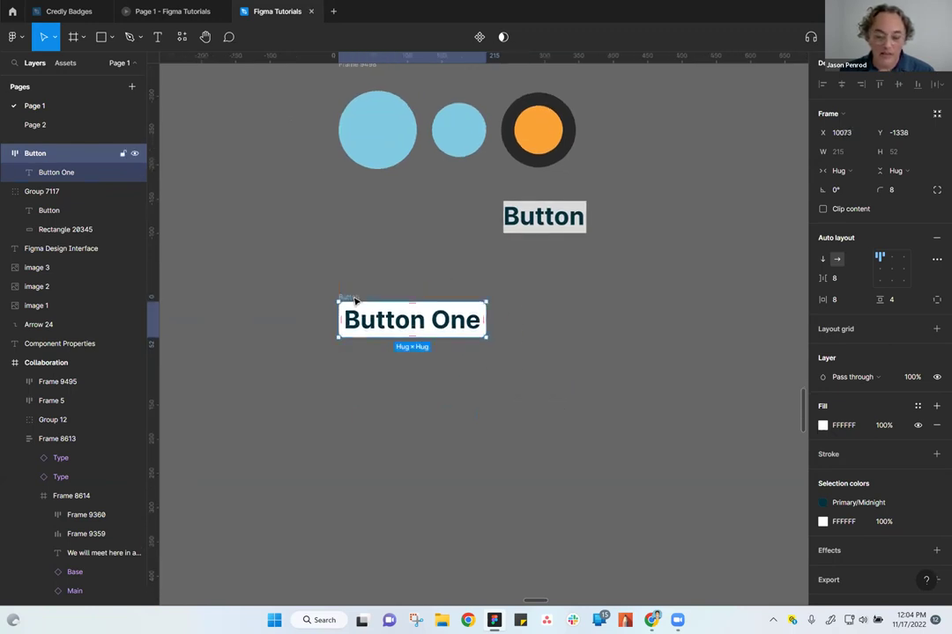
click(472, 387)
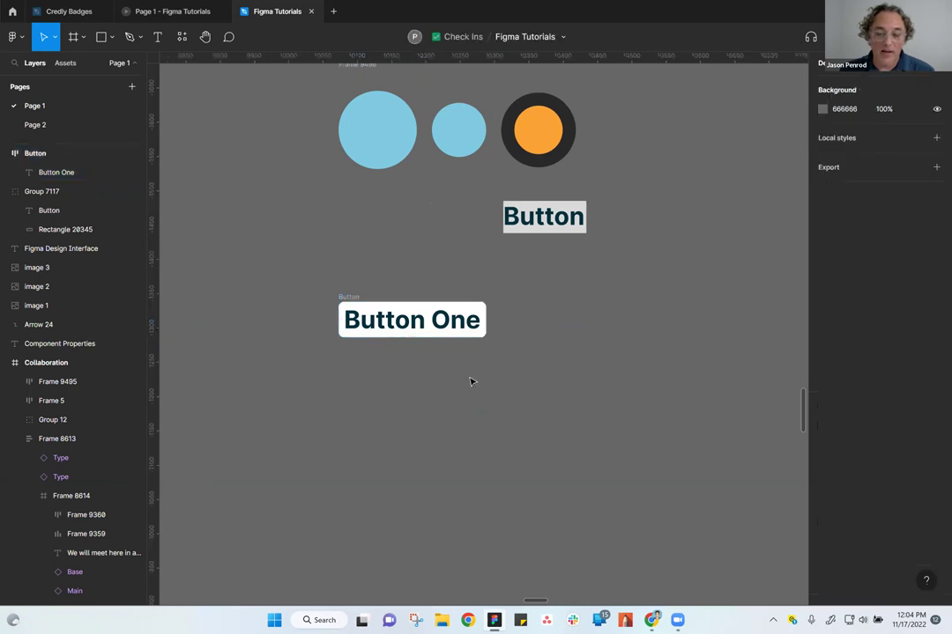
Move the Button auto layout frame to about X 10150, Y -1377 and convert it into a component
scroll(459, 378, up, 3)
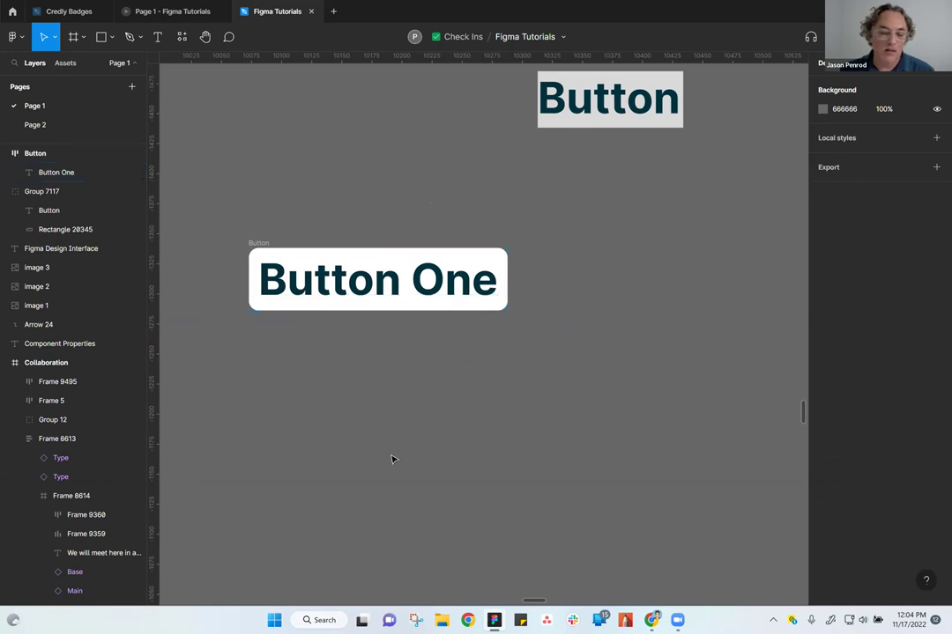
click(270, 252)
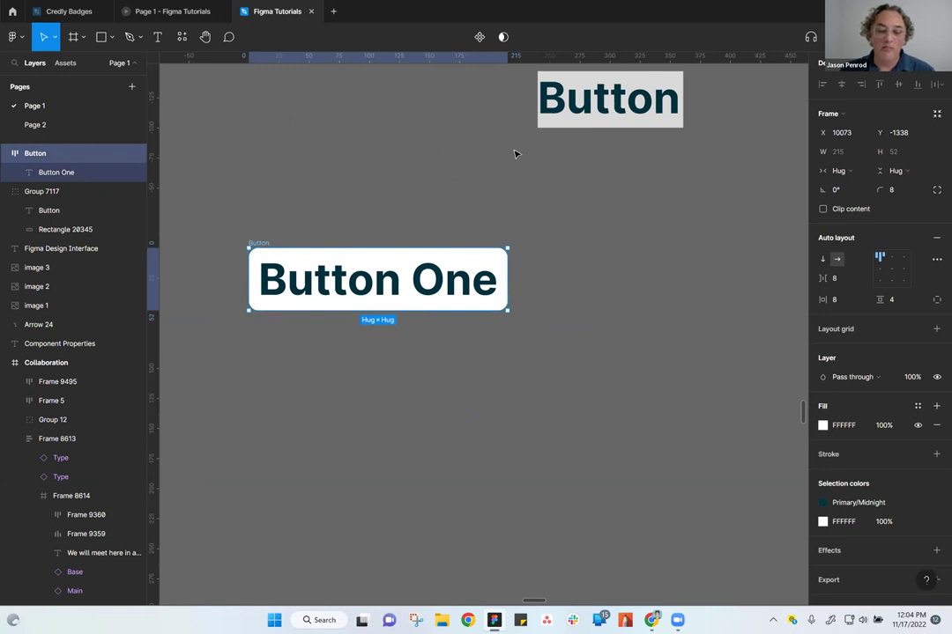
scroll(507, 201, up, 1)
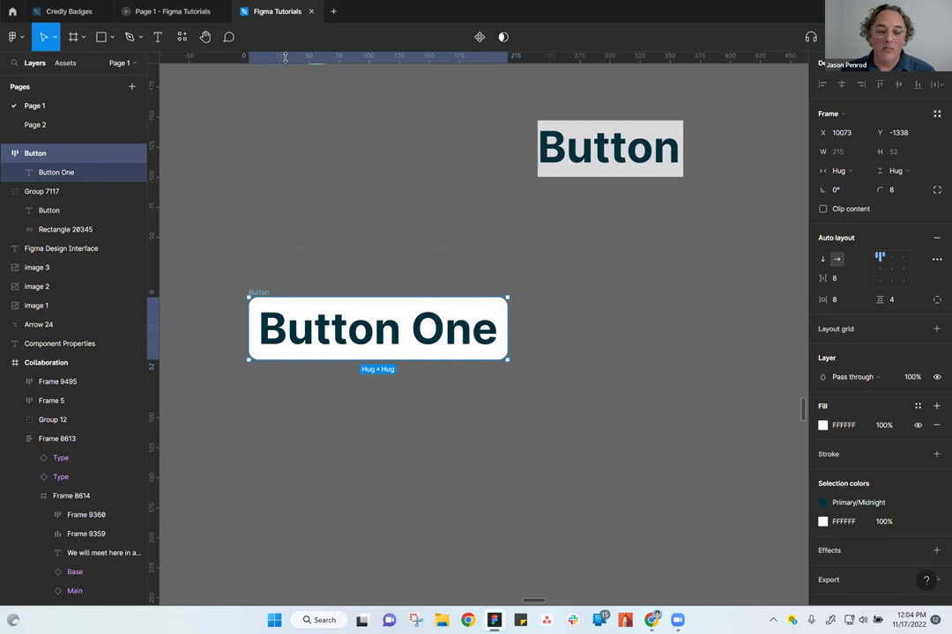
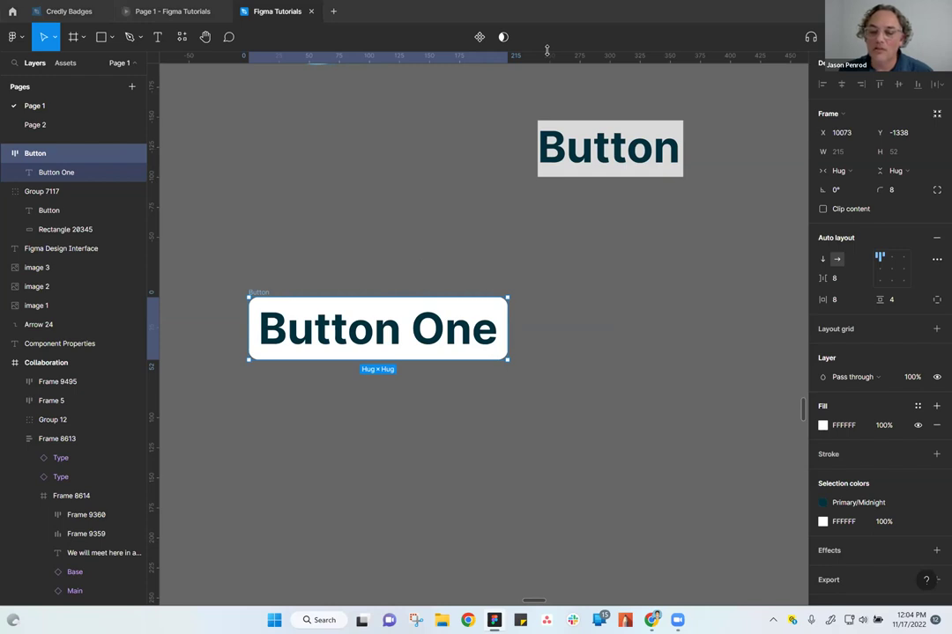
click(423, 227)
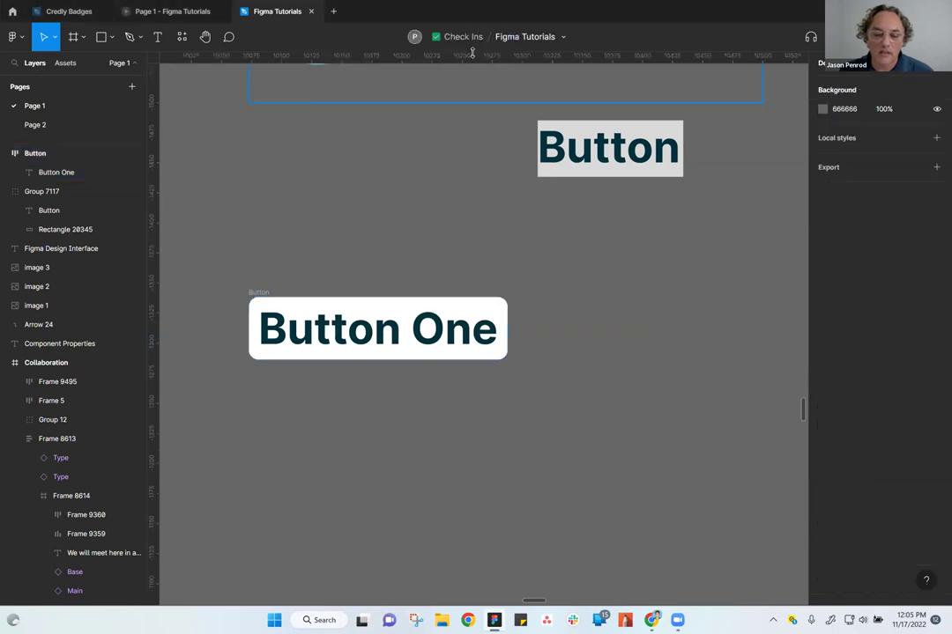
click(255, 299)
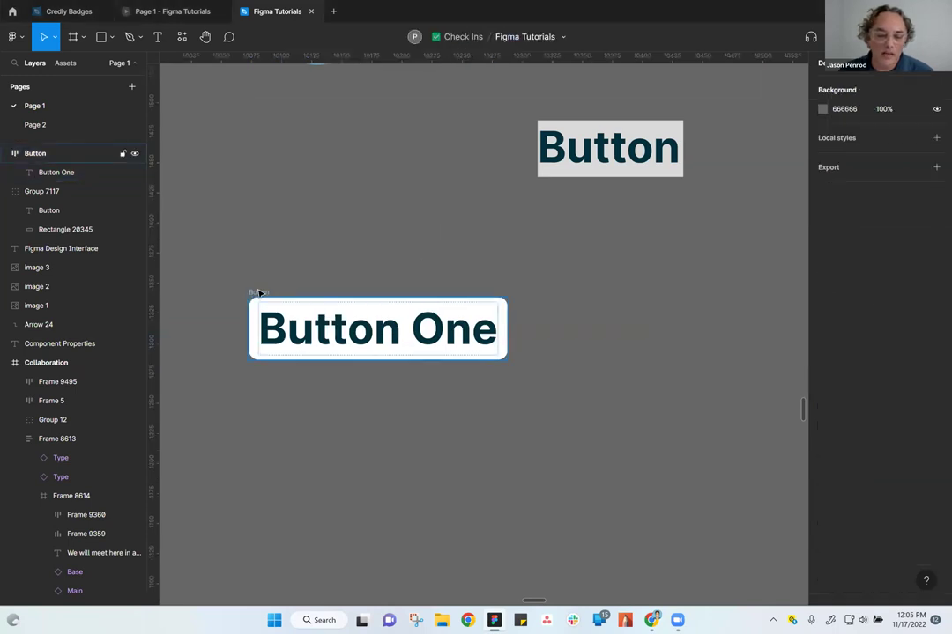
drag(255, 299, 354, 258)
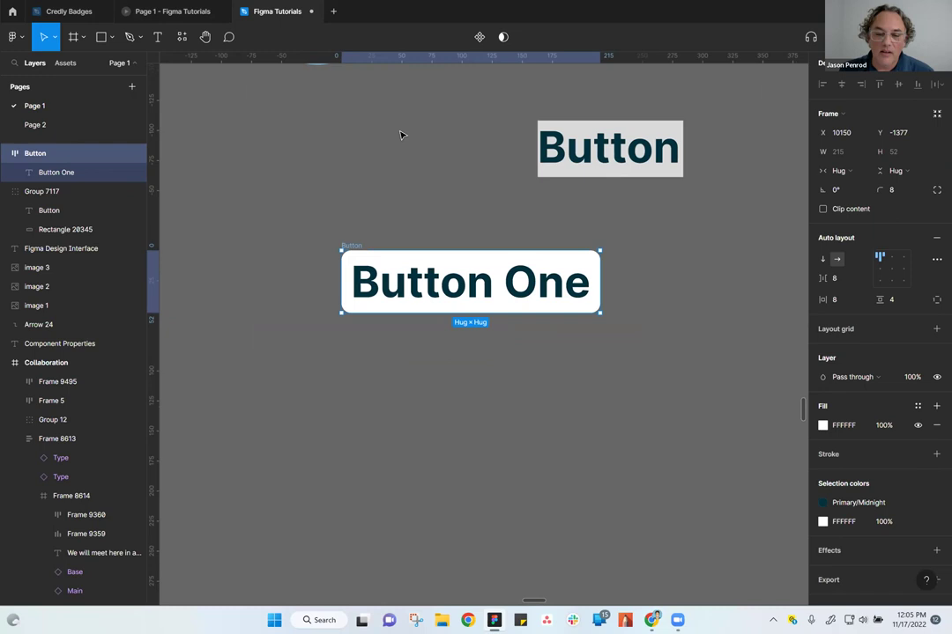
click(479, 38)
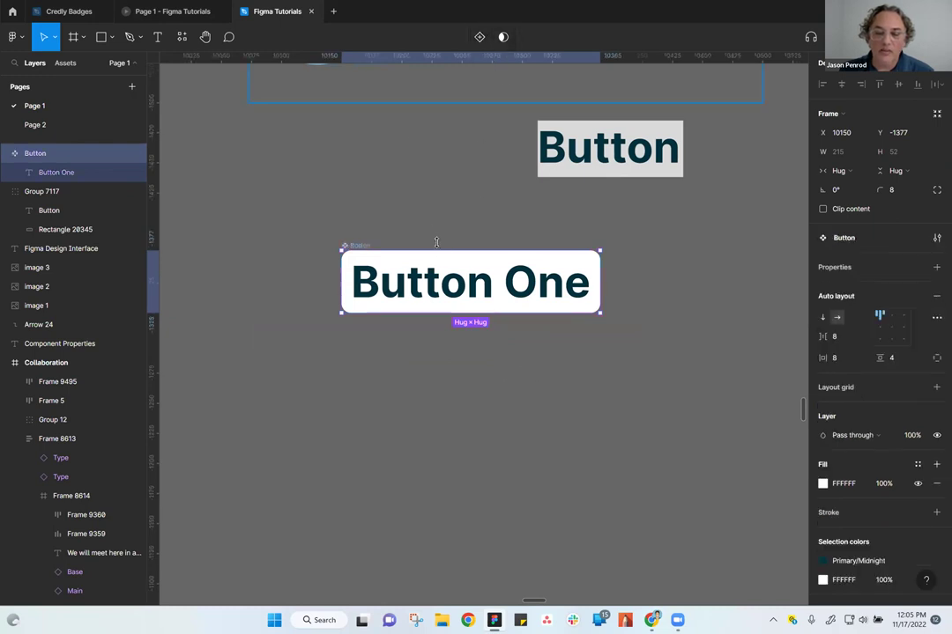
Move the Button main component to about X 10040, Y -1482 and place an instance of it below at about X 10159, Y -1354
click(401, 248)
drag(361, 247, 200, 115)
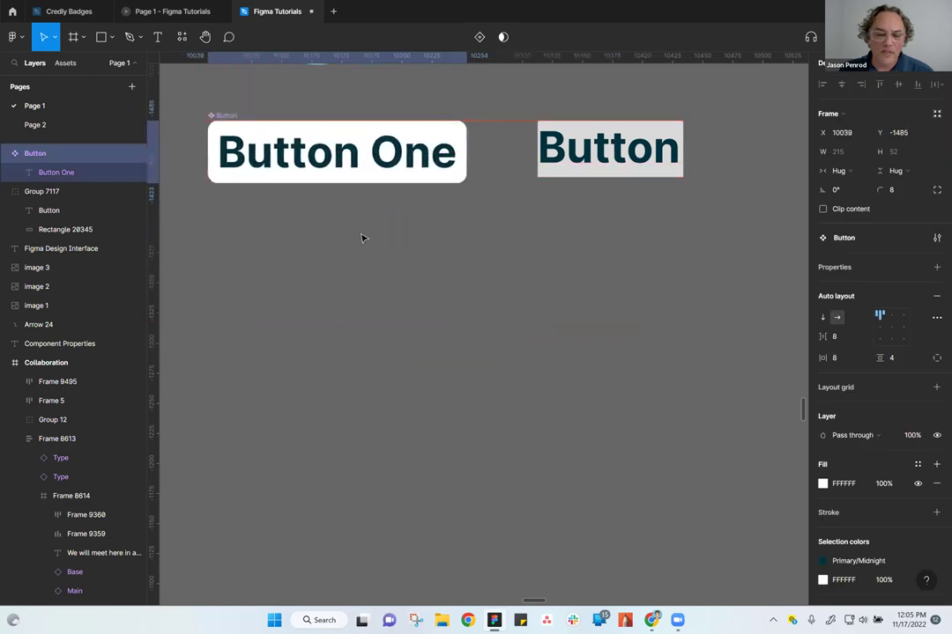
drag(361, 177, 506, 327)
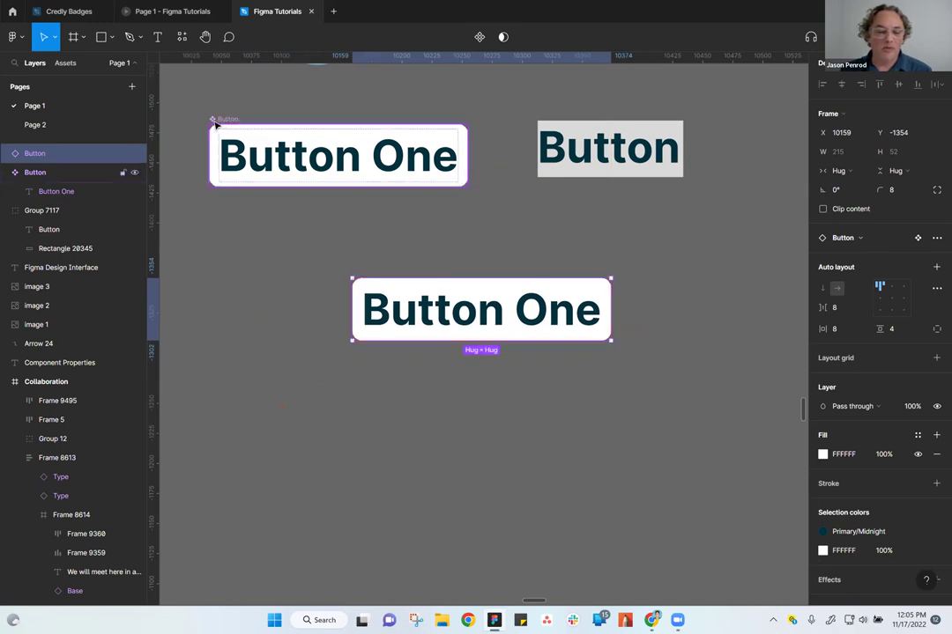
Shift the Button instance slightly left and duplicate it to its right at about X 10333, Y -1360
click(596, 150)
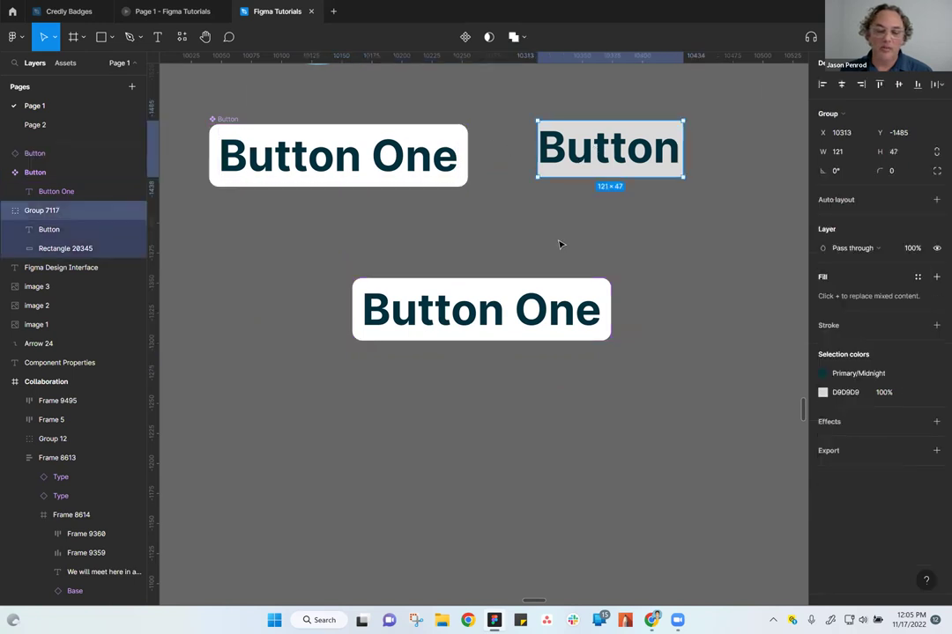
click(223, 119)
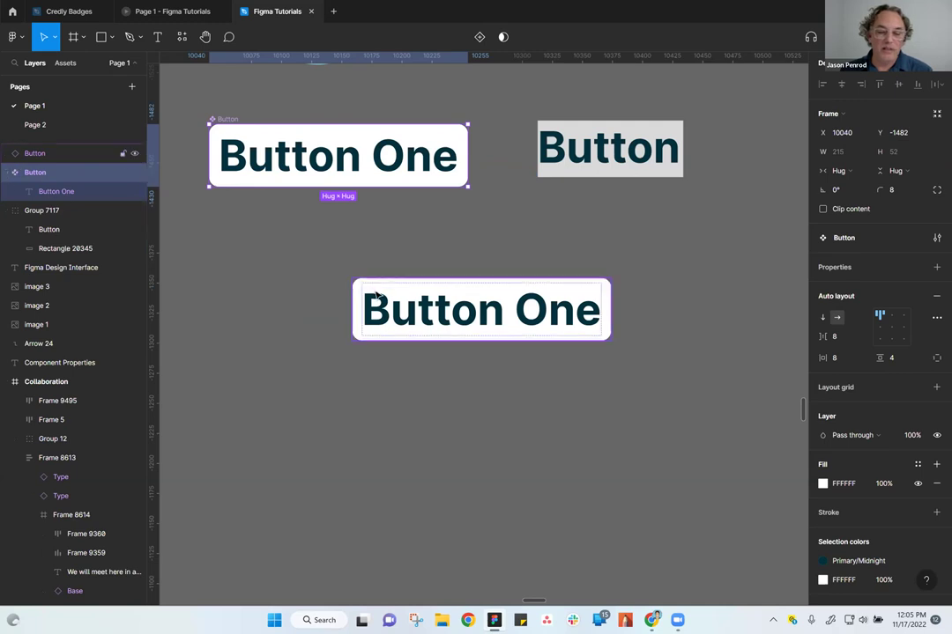
click(25, 153)
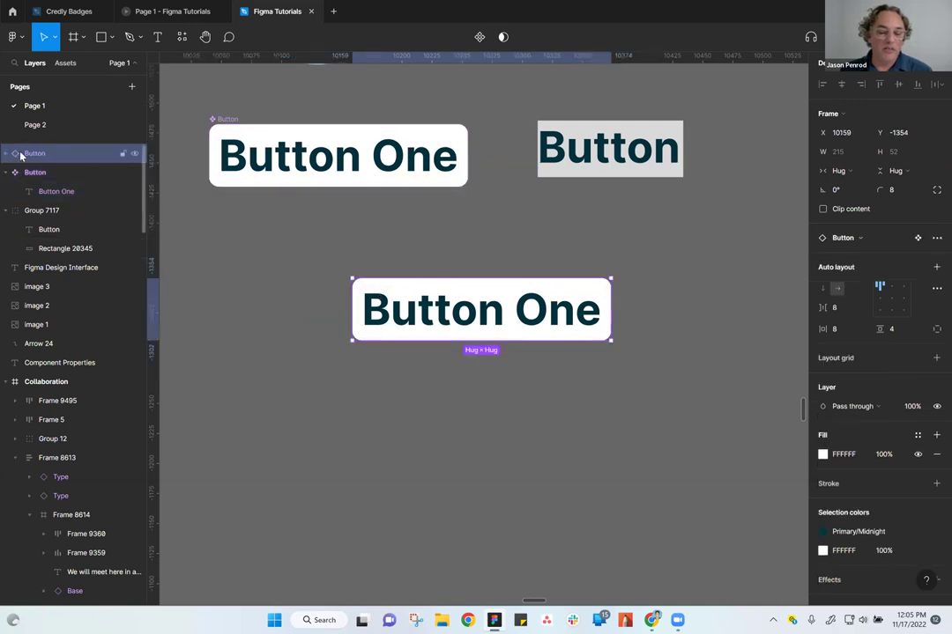
drag(467, 313, 408, 306)
click(211, 121)
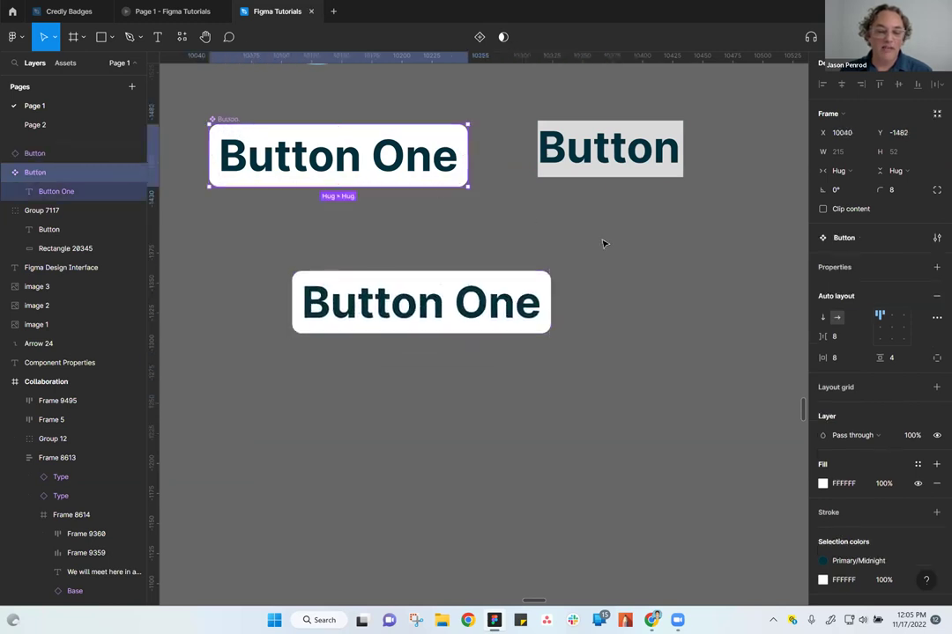
click(430, 314)
drag(431, 314, 705, 307)
Change the duplicated instance's text to "Button Two" and clear the selection
scroll(547, 440, right, 2)
scroll(521, 464, down, 3)
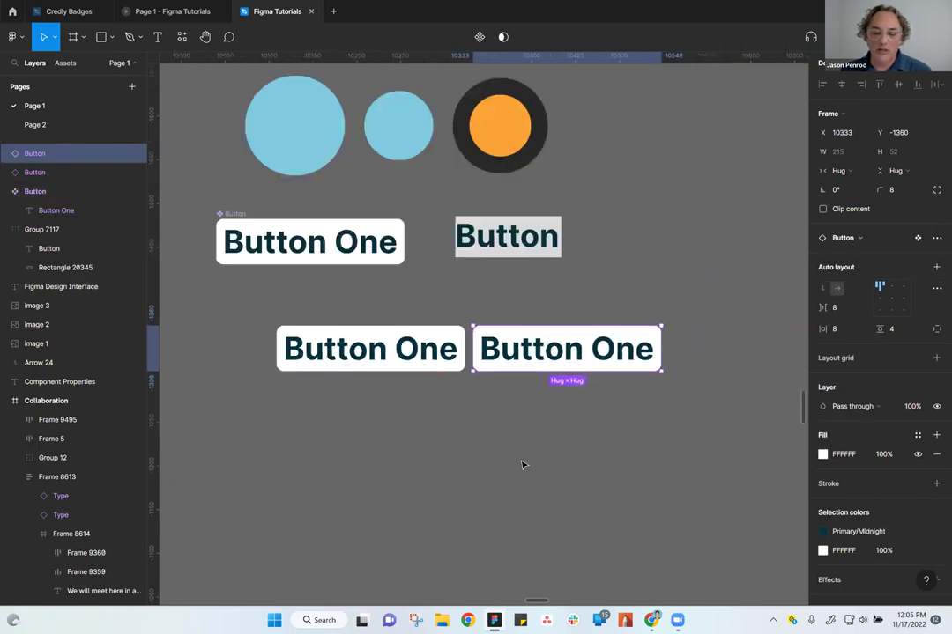
scroll(520, 465, down, 2)
click(560, 386)
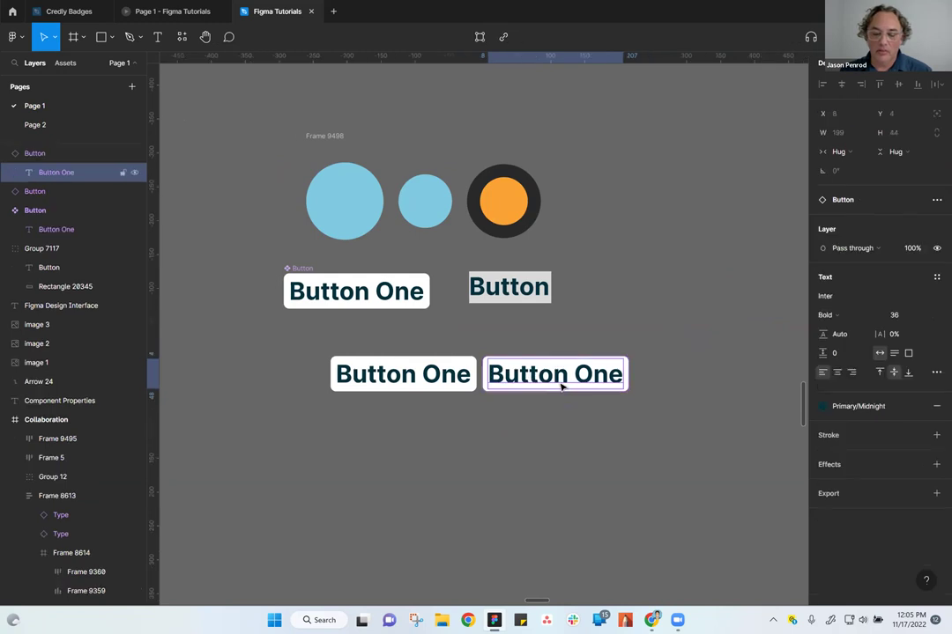
double_click(561, 386)
key(Right)
key(ctrl+shift+Left)
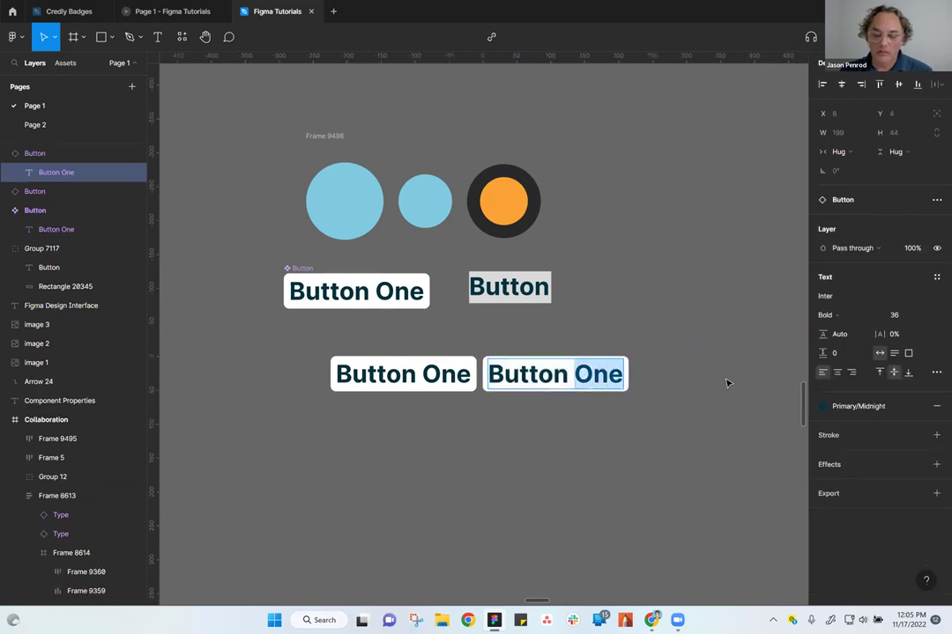
text(Two)
key(Escape)
click(442, 456)
Set the Button main component's fill to purple 9747FF and move the component to about X 10024, Y -1485
drag(299, 271, 296, 283)
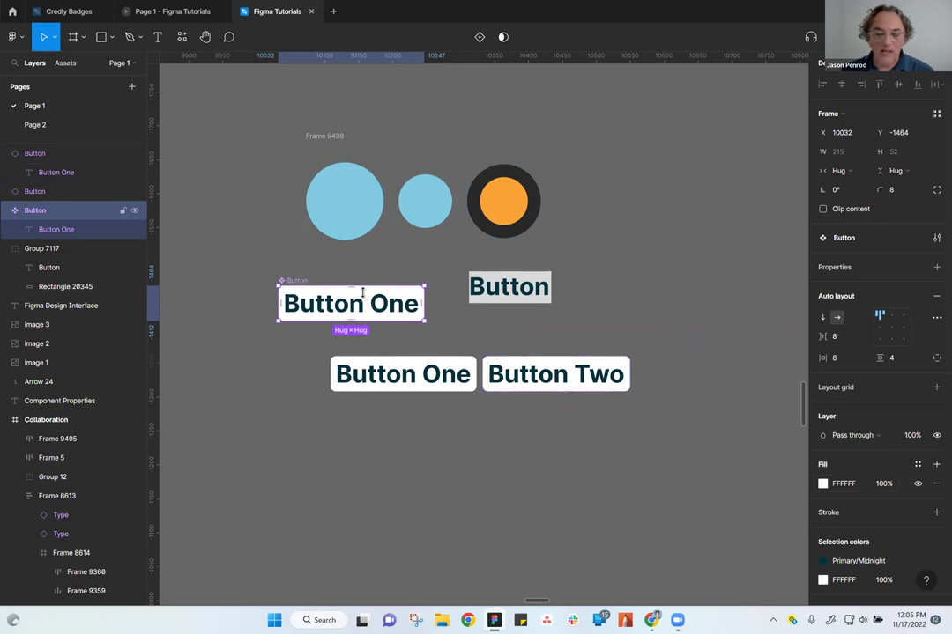
click(823, 483)
mouse_move(693, 358)
mouse_down()
mouse_move(682, 366)
mouse_move(705, 346)
mouse_up()
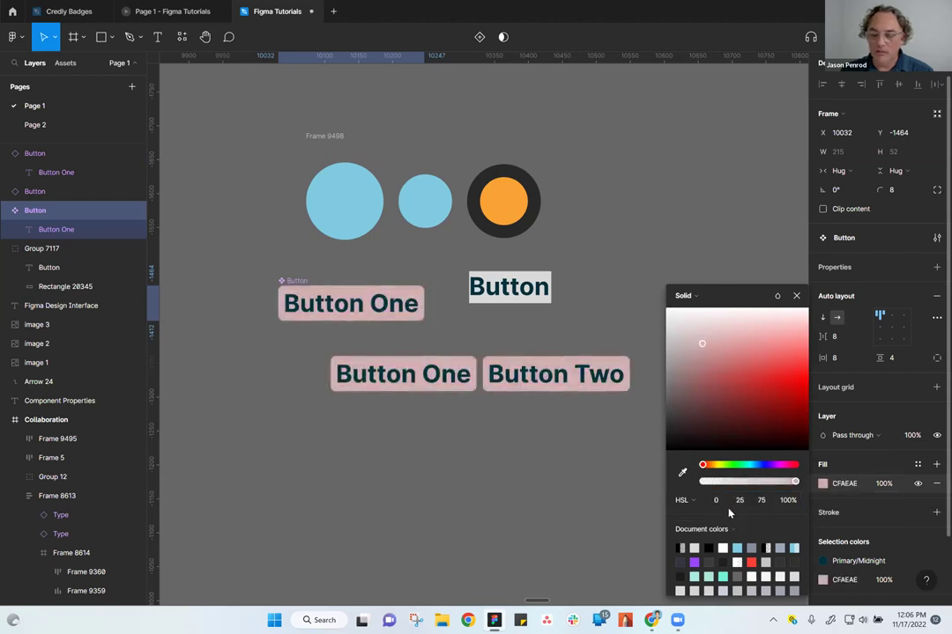
click(695, 562)
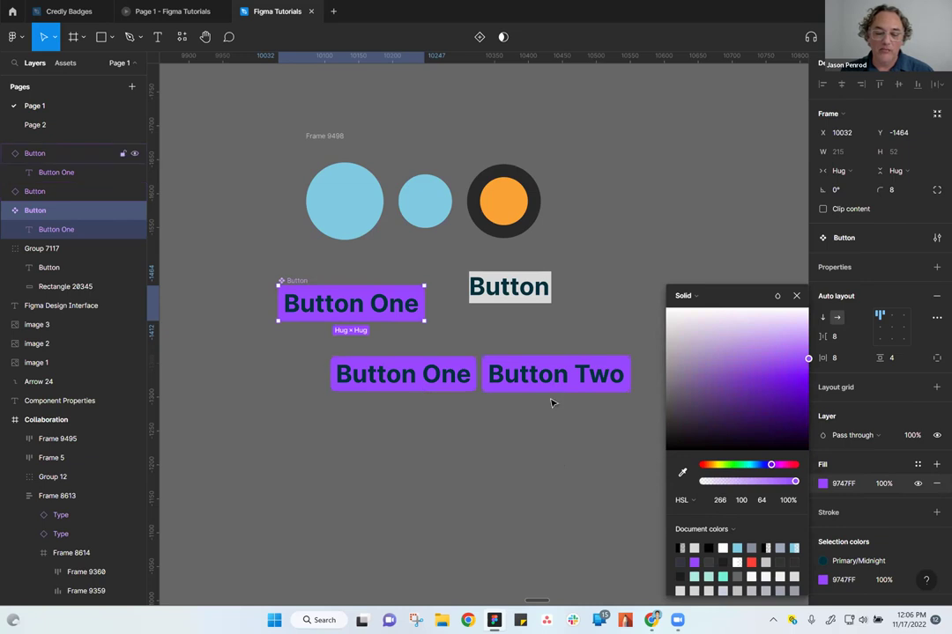
click(390, 427)
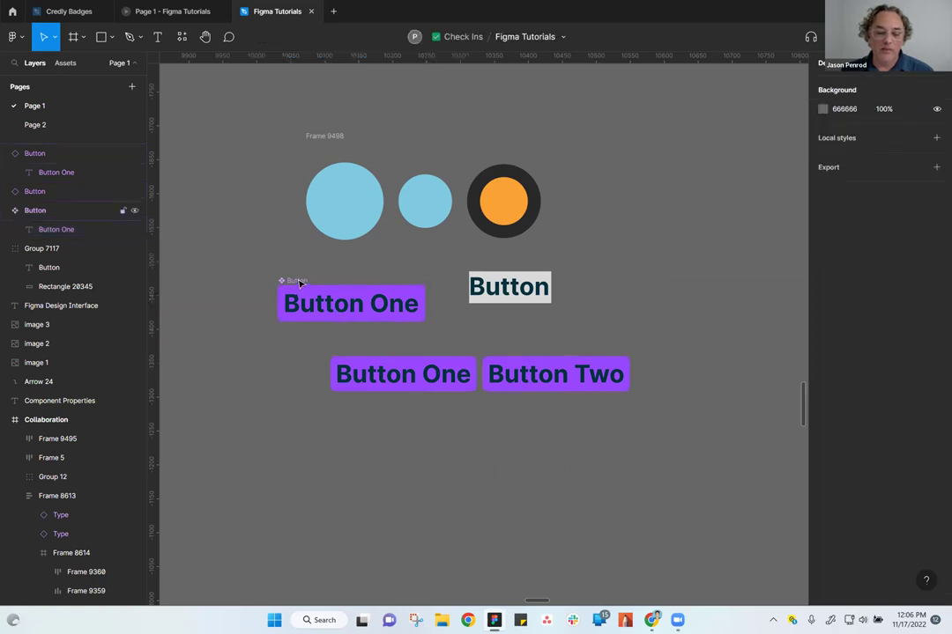
drag(299, 282, 294, 268)
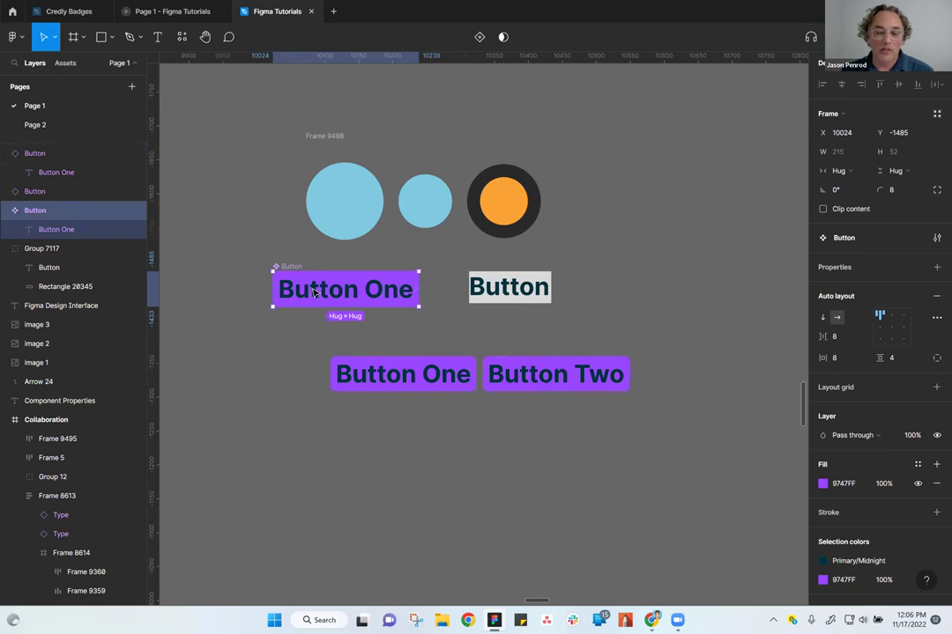
scroll(446, 448, up, 3)
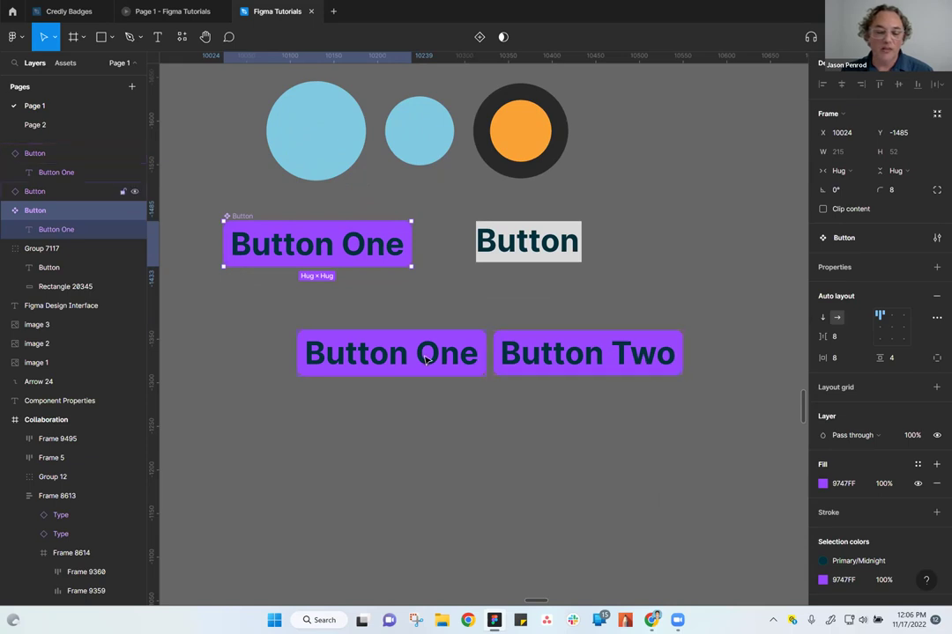
Select both Button instances and move them together further below the main component, to about X 10092, Y -1282
drag(279, 313, 681, 399)
drag(444, 363, 431, 431)
drag(577, 424, 578, 424)
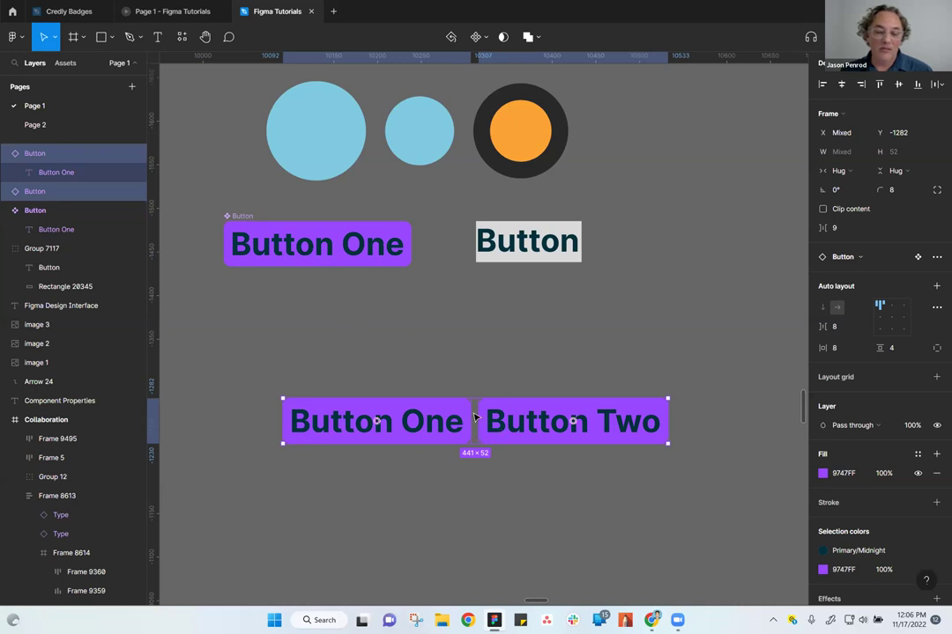
Inspect the Button main component against its two instances by selecting it, and clear the selection
scroll(487, 435, up, 3)
scroll(506, 497, left, 2)
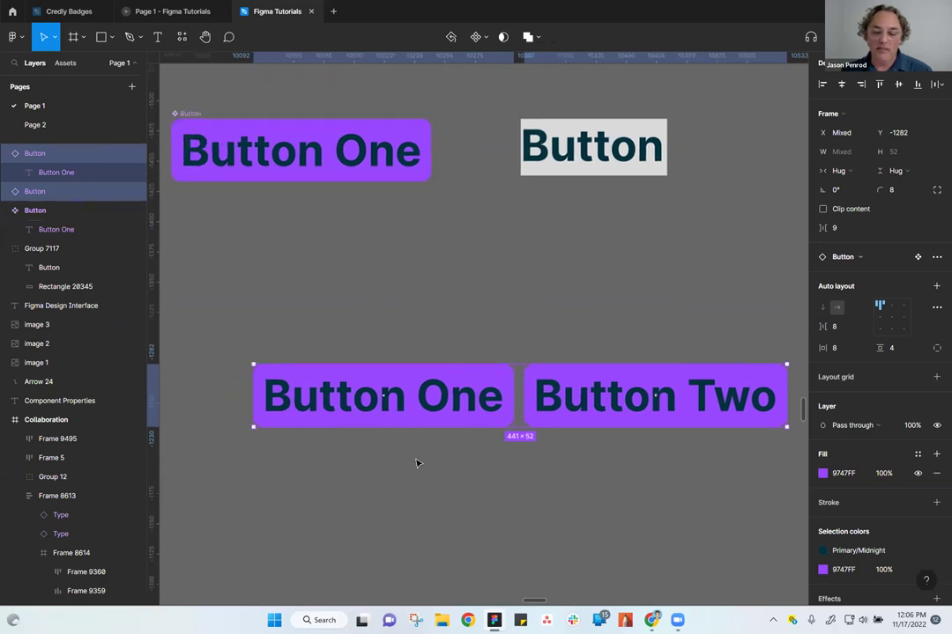
scroll(546, 501, down, 3)
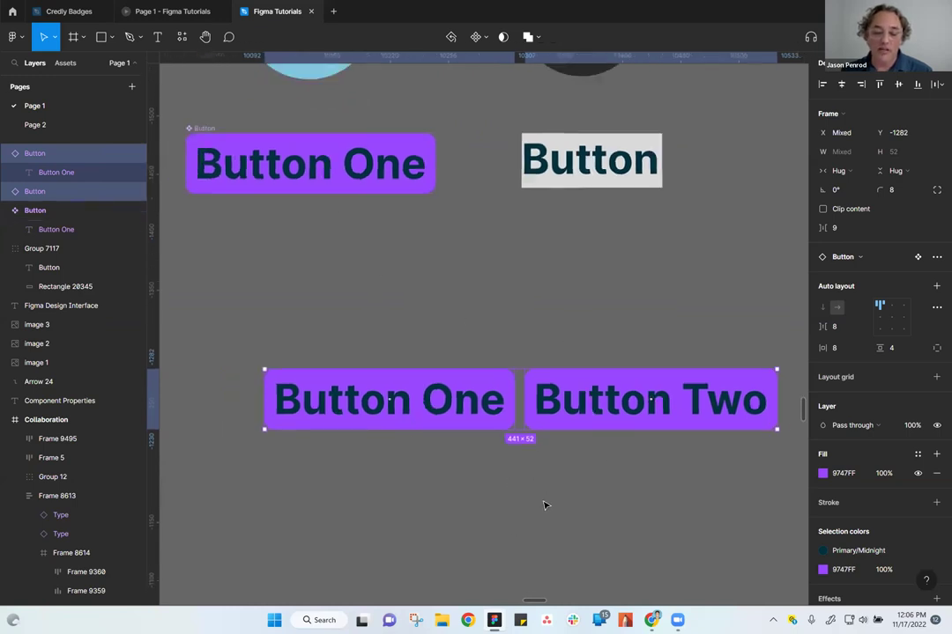
scroll(603, 370, down, 2)
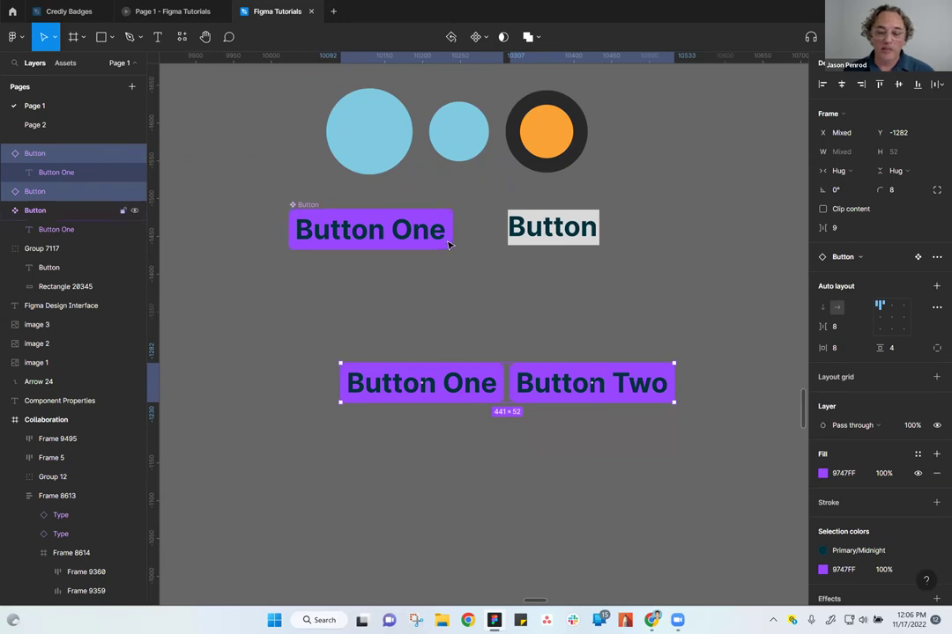
click(321, 218)
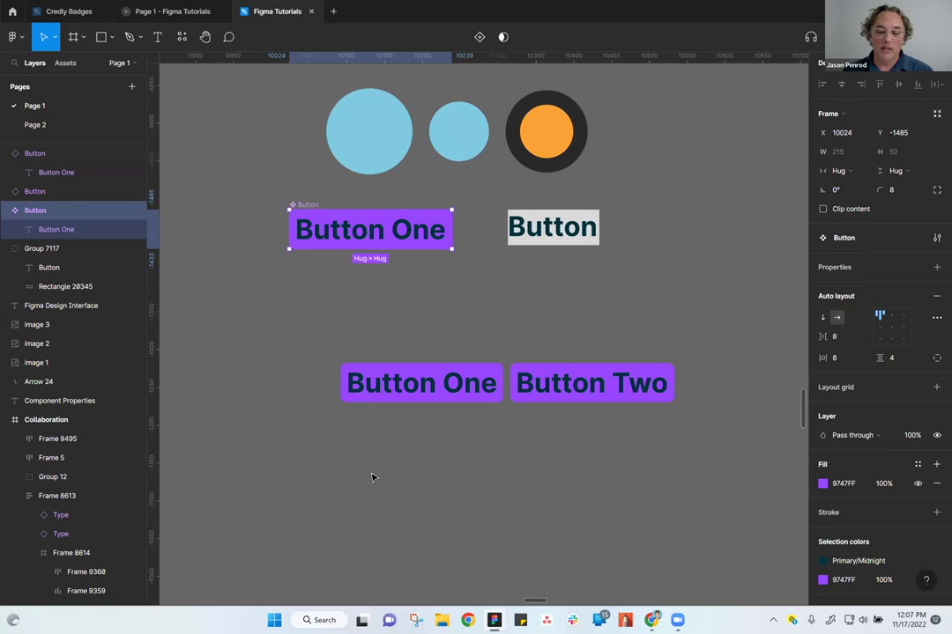
click(421, 350)
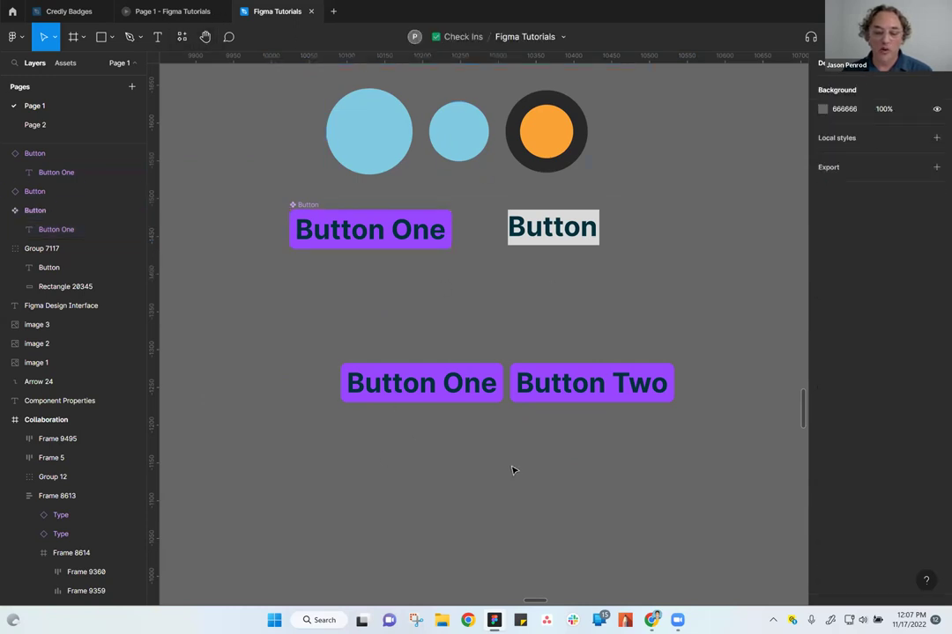
scroll(512, 471, down, 2)
scroll(513, 471, right, 2)
scroll(515, 473, down, 1)
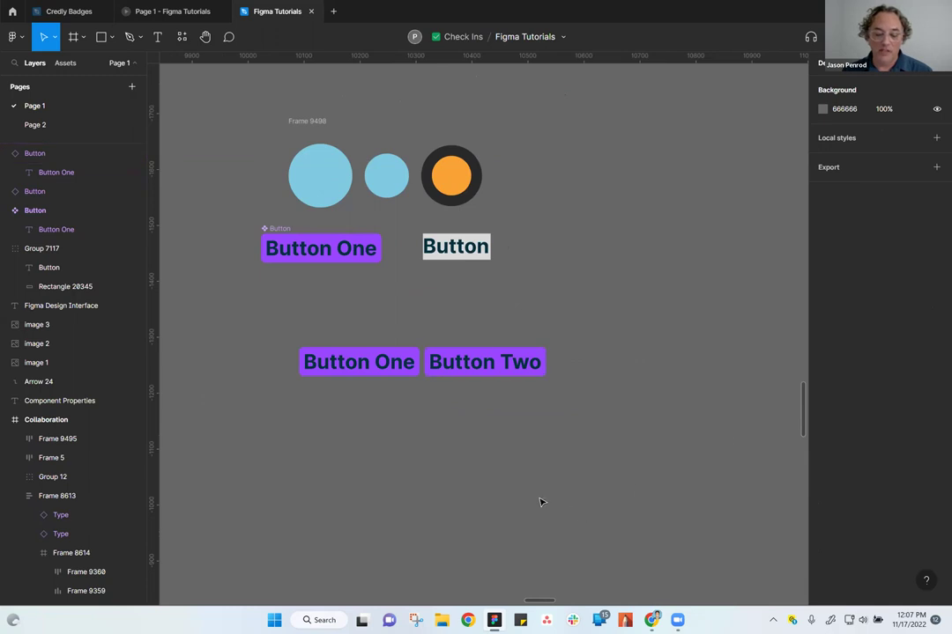
scroll(569, 447, down, 2)
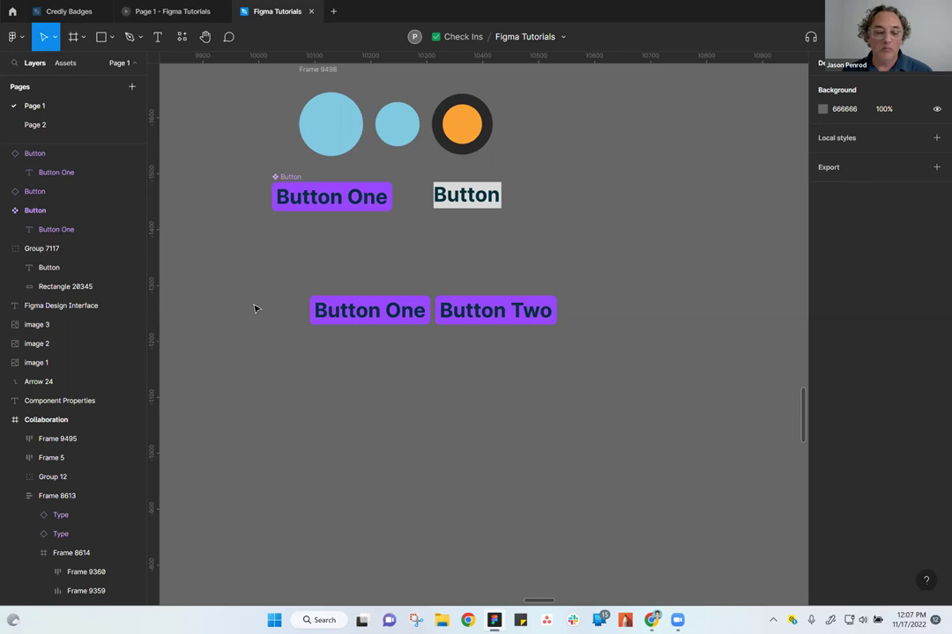
scroll(501, 377, up, 1)
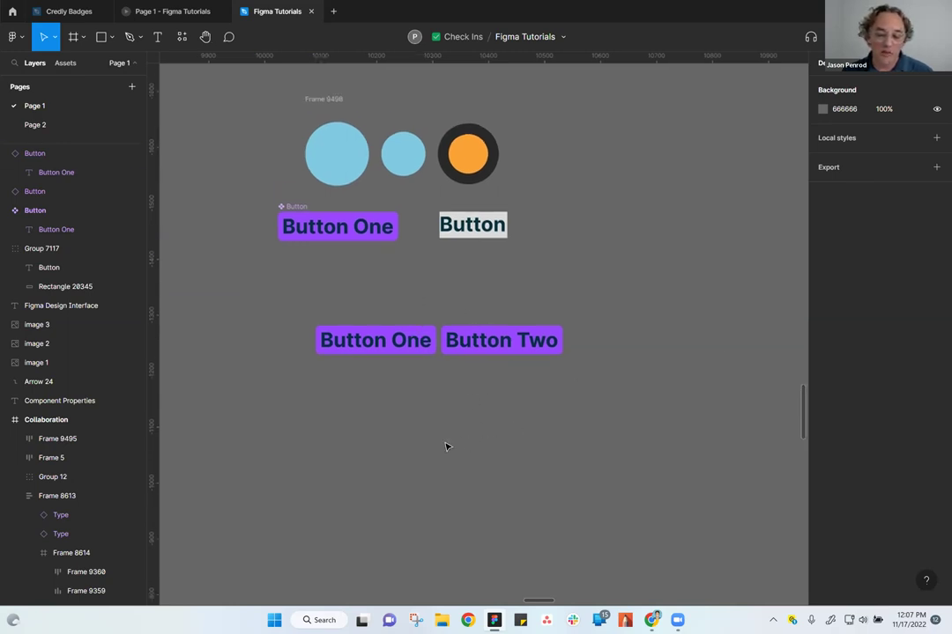
scroll(470, 443, up, 1)
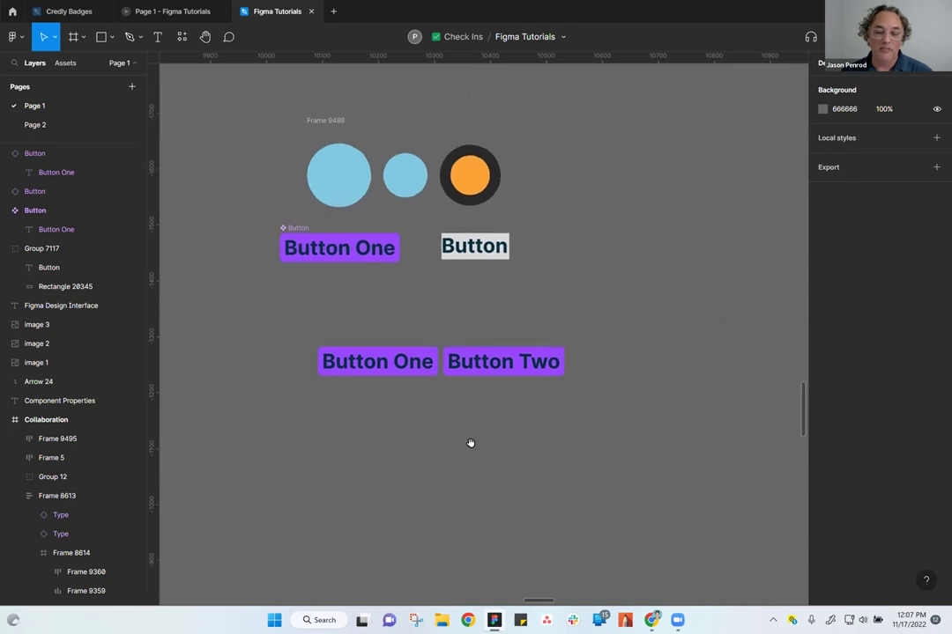
drag(254, 86, 701, 378)
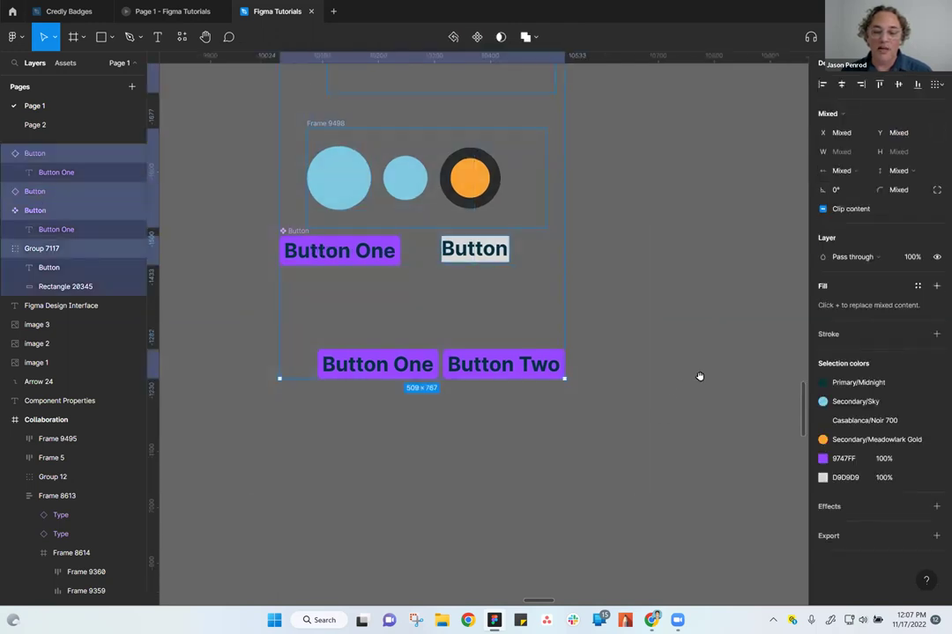
click(701, 378)
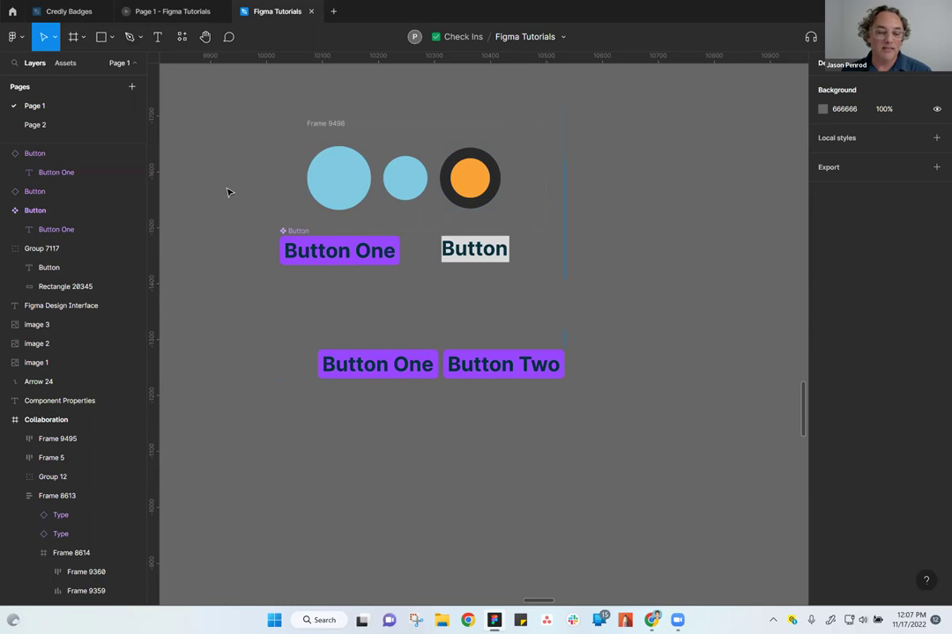
drag(244, 166, 297, 228)
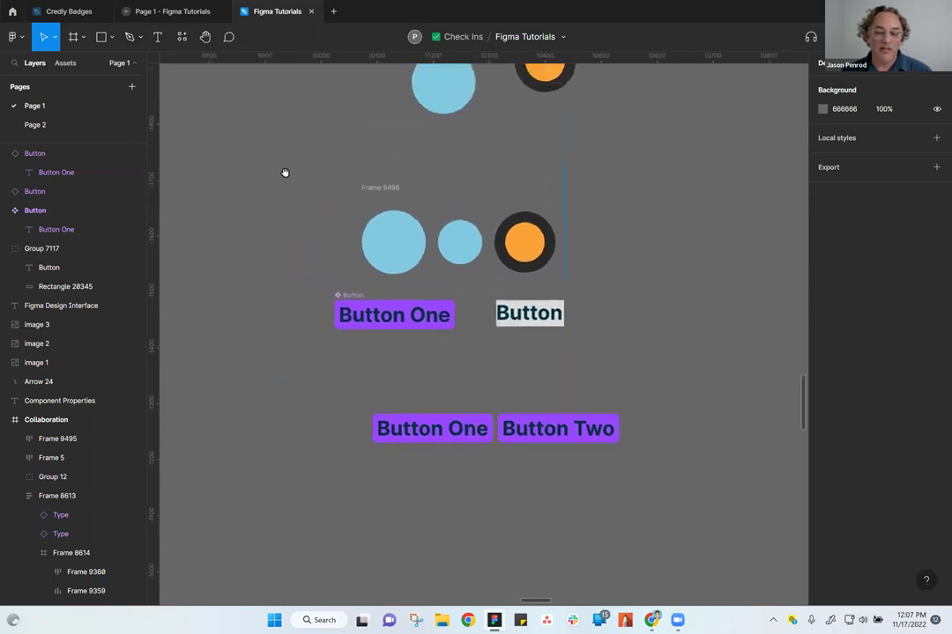
drag(284, 172, 346, 258)
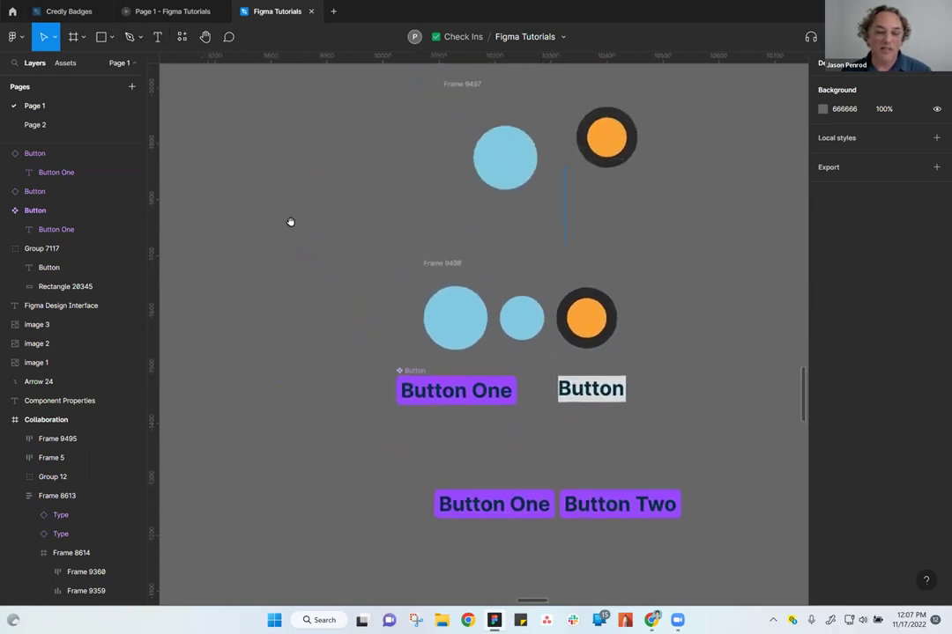
drag(319, 304, 322, 220)
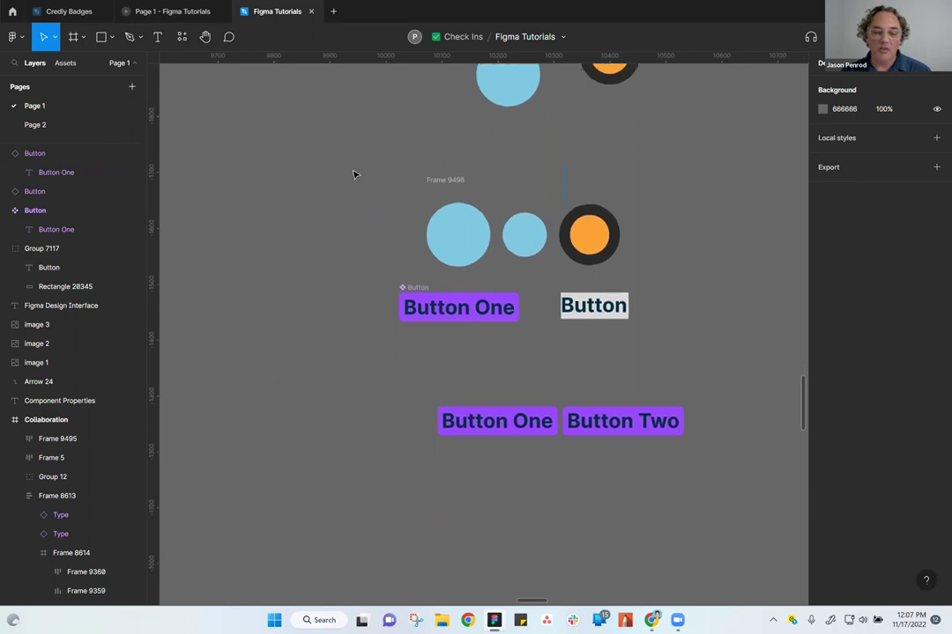
drag(352, 171, 592, 515)
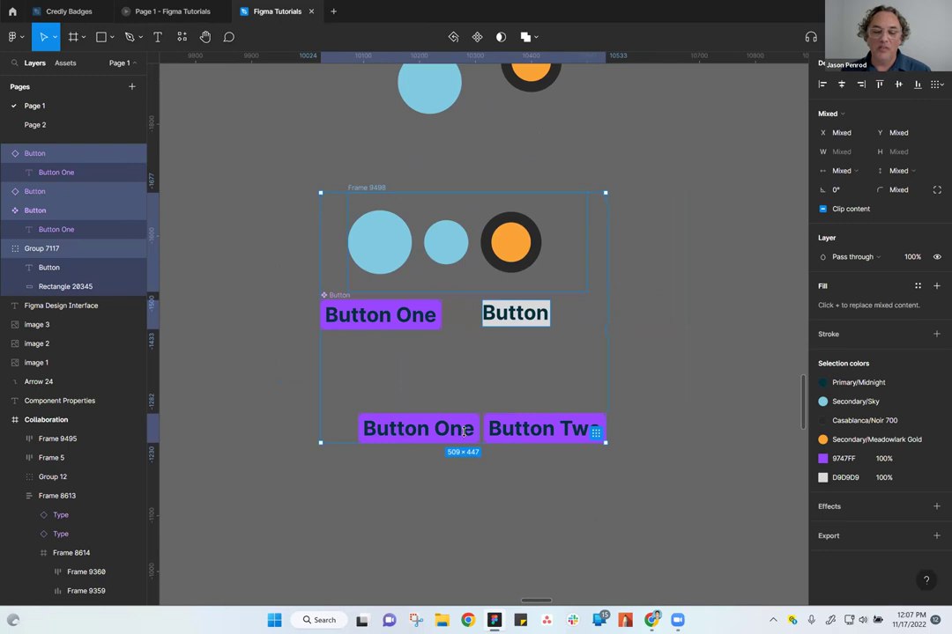
click(255, 184)
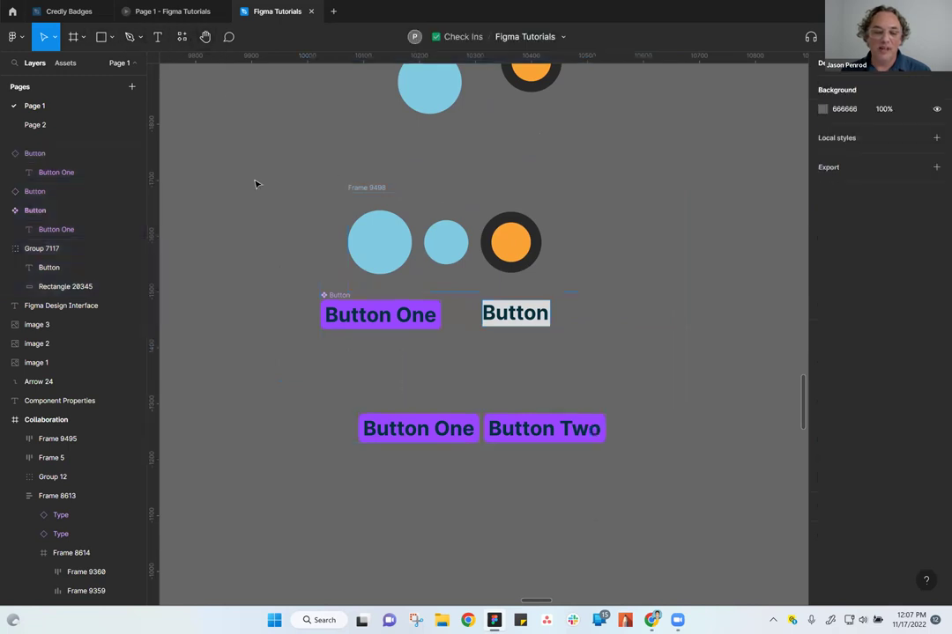
Navigate across the canvas from the button components to the Communication section of the Collaboration frame
scroll(534, 529, right, 2)
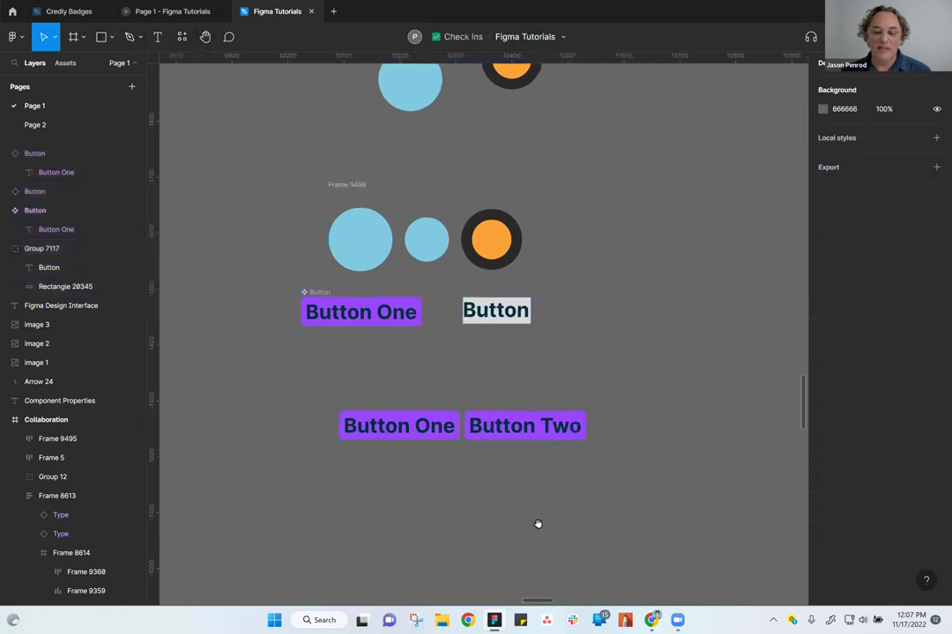
scroll(607, 518, down, 5)
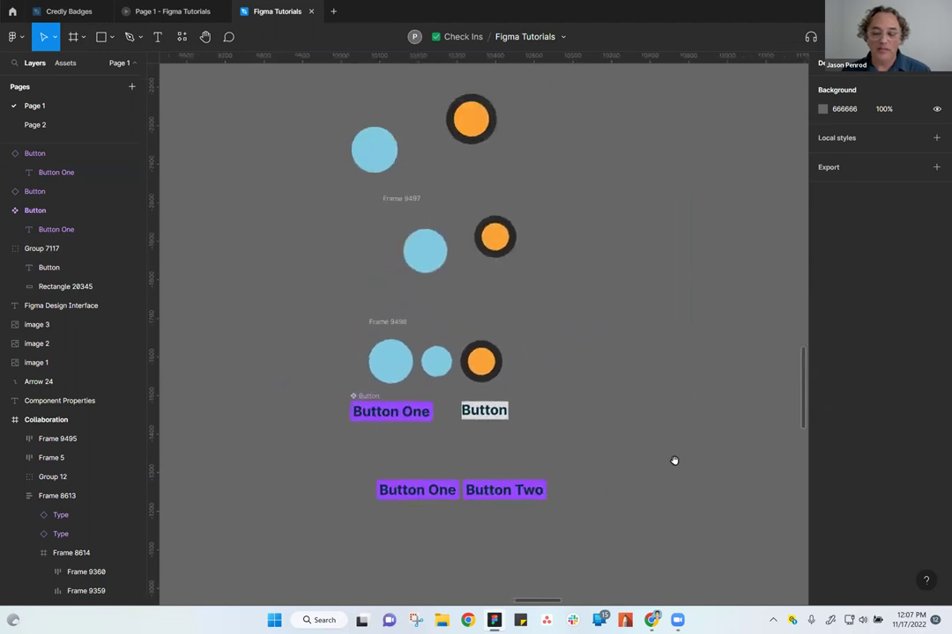
scroll(634, 418, down, 2)
scroll(635, 422, down, 5)
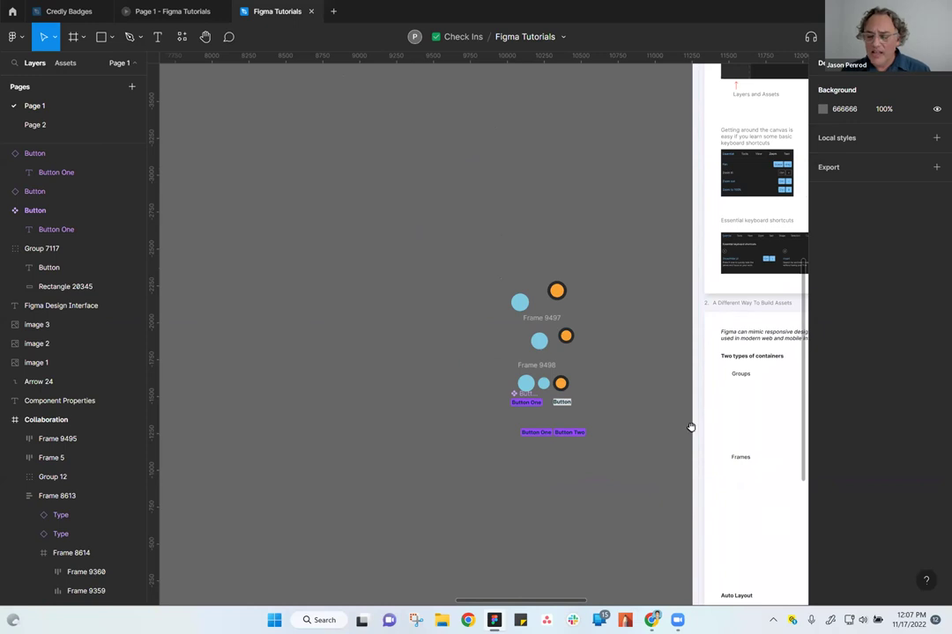
scroll(690, 428, right, 15)
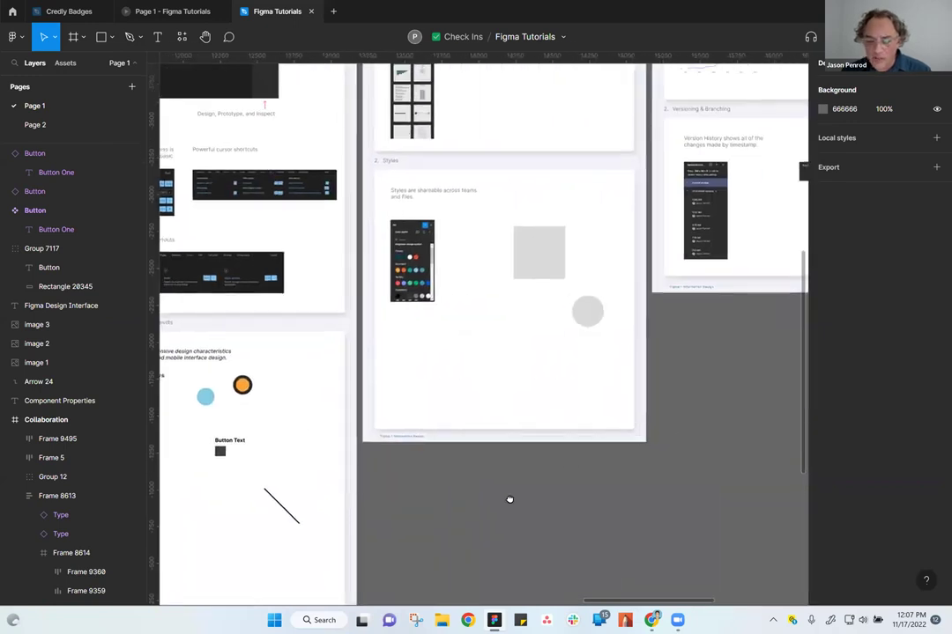
scroll(509, 499, up, 6)
scroll(509, 500, right, 5)
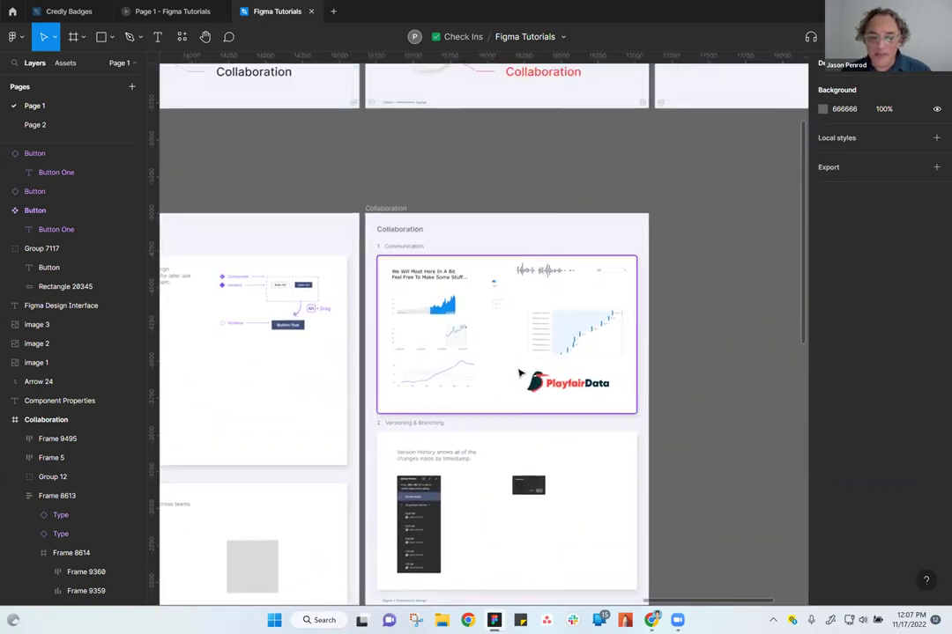
scroll(507, 343, up, 3)
scroll(441, 154, up, 3)
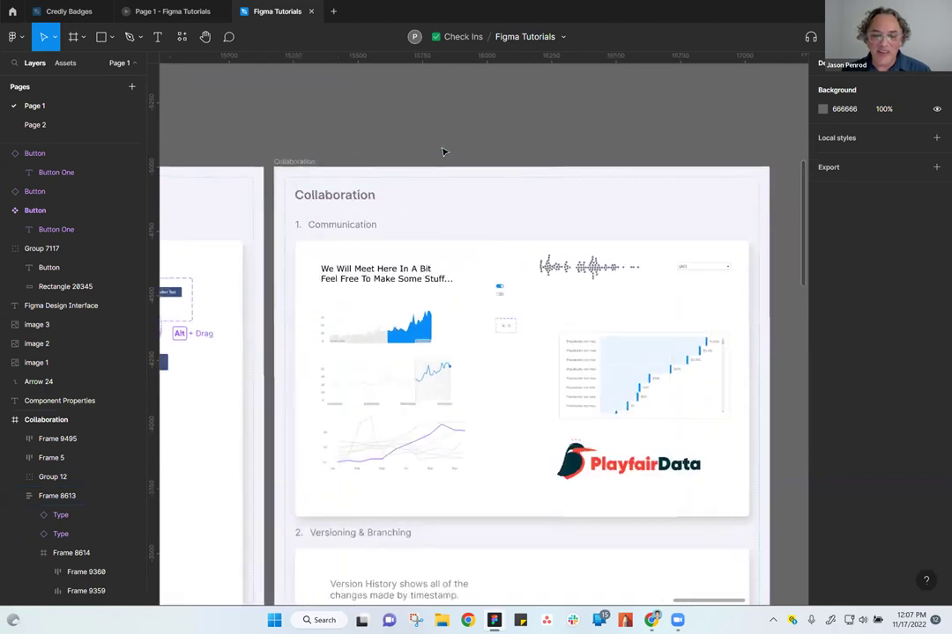
scroll(443, 151, up, 2)
scroll(465, 134, down, 1)
scroll(466, 134, right, 1)
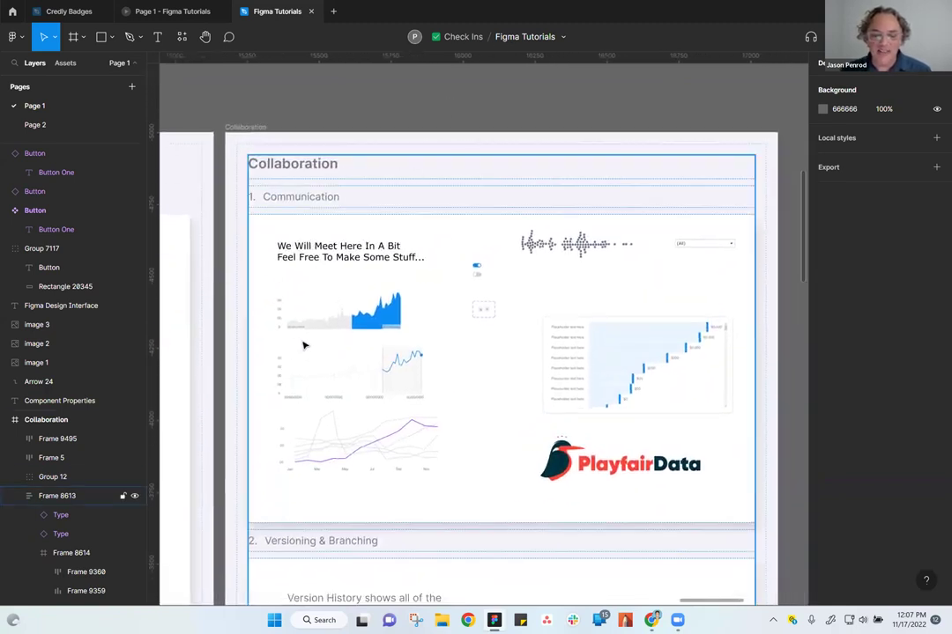
scroll(483, 443, down, 2)
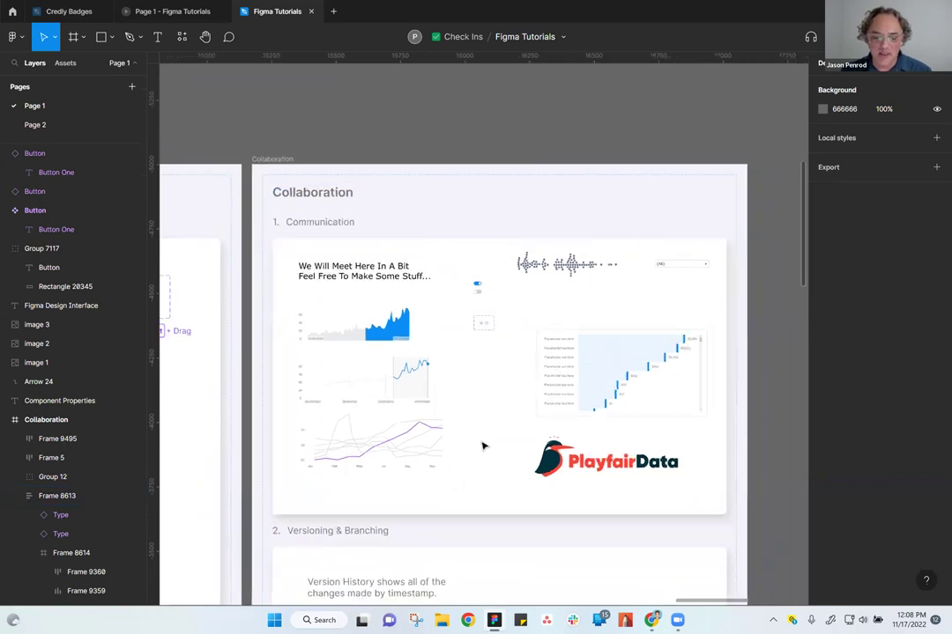
scroll(482, 444, up, 2)
scroll(480, 446, down, 1)
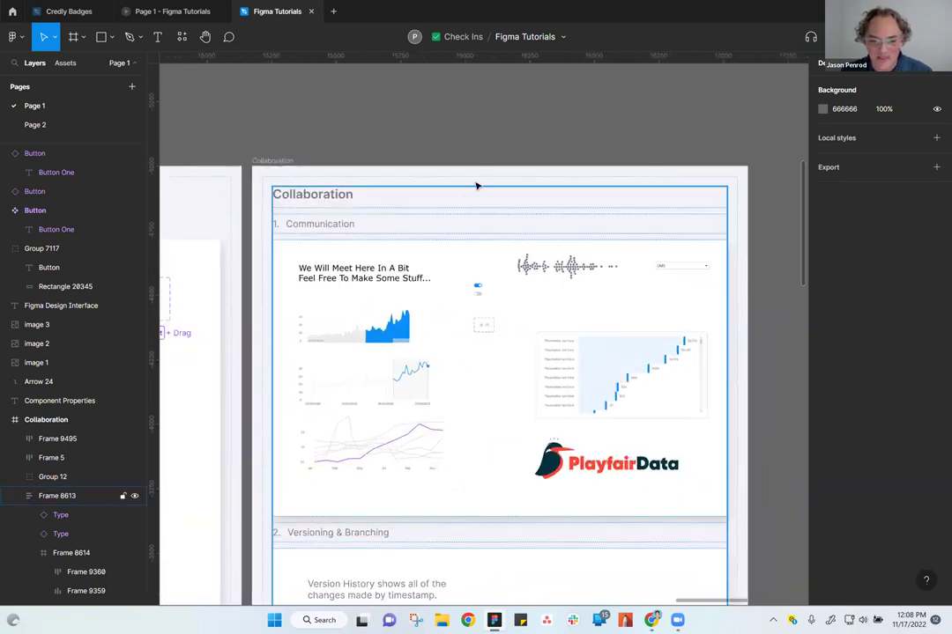
scroll(572, 129, down, 1)
scroll(572, 130, right, 1)
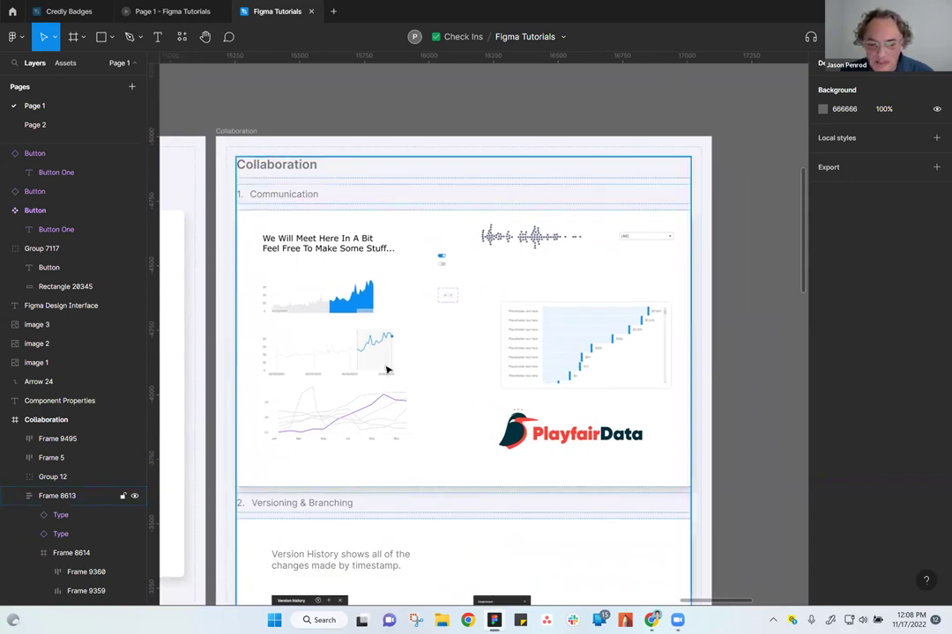
scroll(410, 363, up, 2)
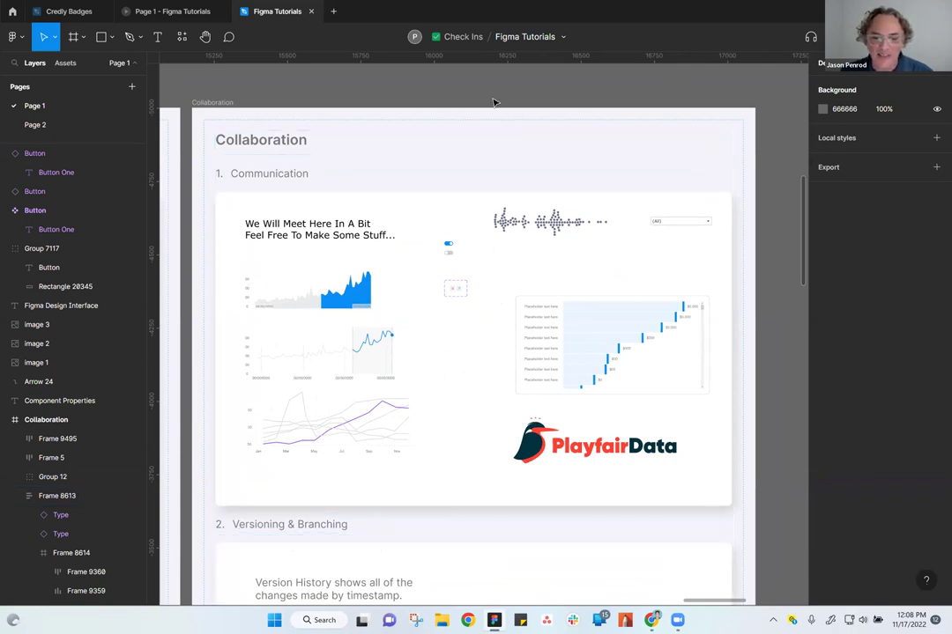
scroll(477, 274, up, 1)
scroll(495, 266, down, 1)
click(440, 292)
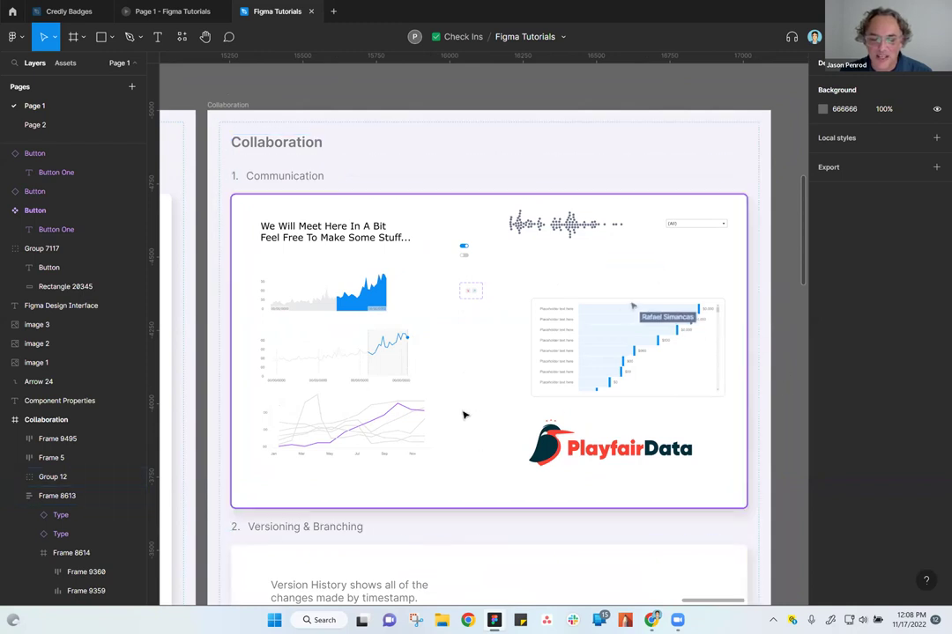
scroll(490, 403, up, 2)
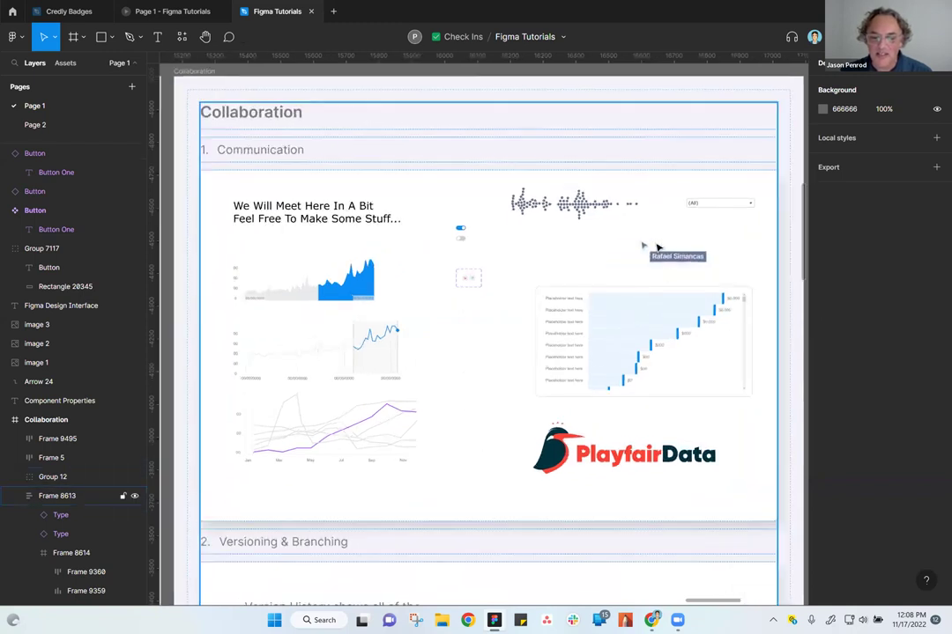
scroll(520, 340, down, 2)
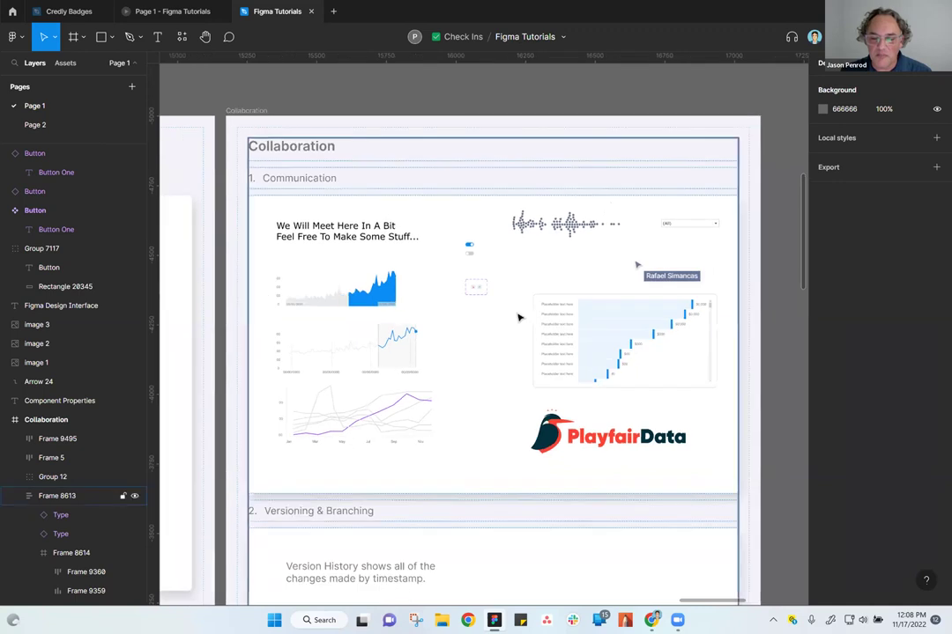
Select Frame 8614, the container holding the charts, toggles and logo in the Communication section
click(388, 297)
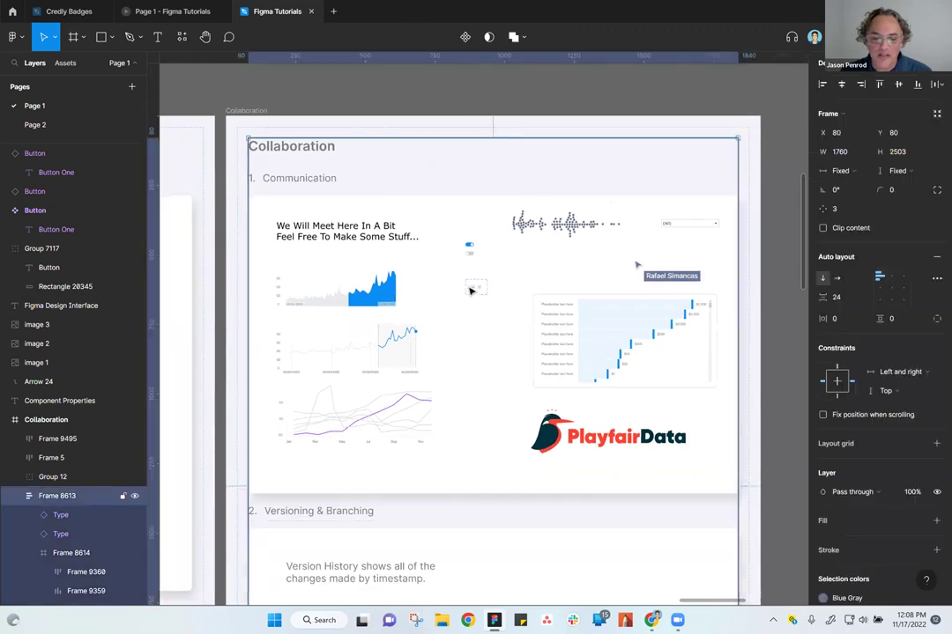
scroll(514, 264, up, 2)
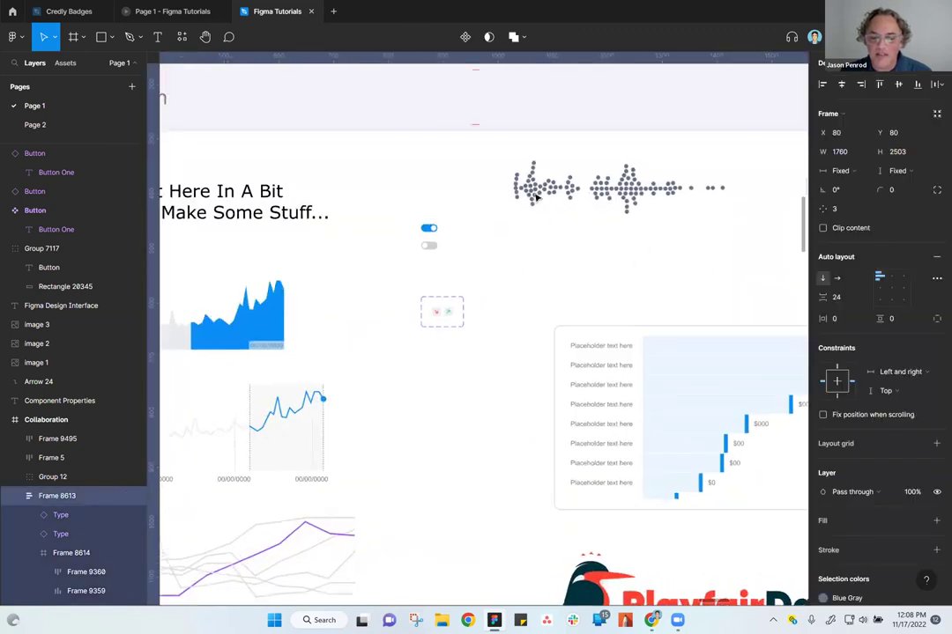
click(534, 194)
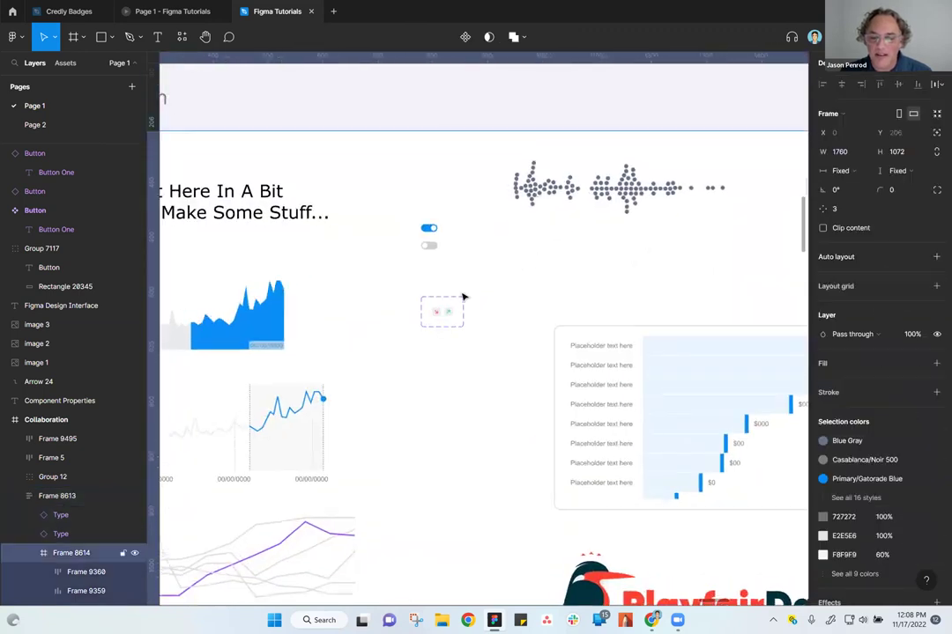
click(534, 194)
click(540, 306)
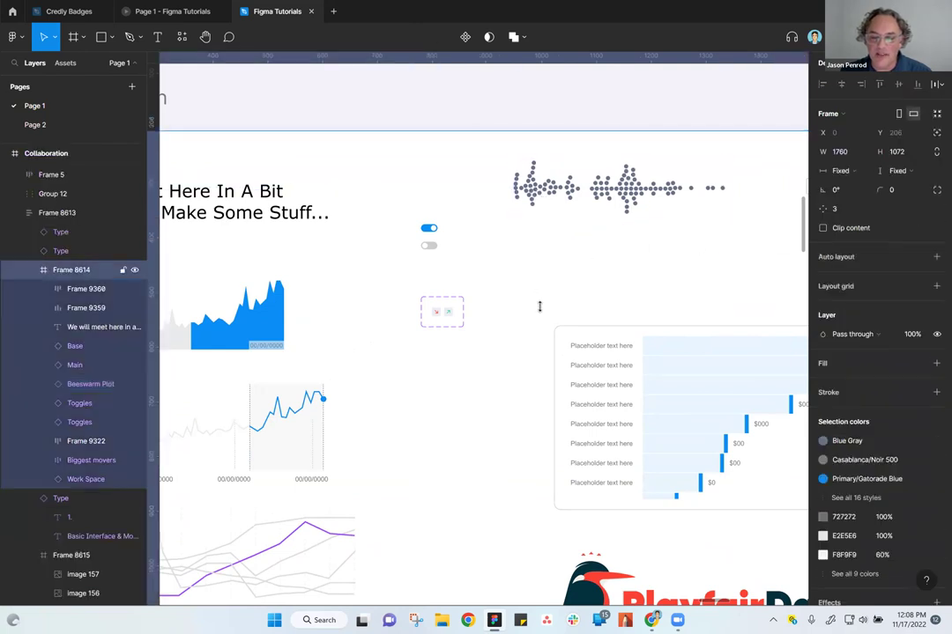
Start a cursor chat in the empty area below the beeswarm plot and send the message "Hey, what up!"
scroll(627, 280, down, 2)
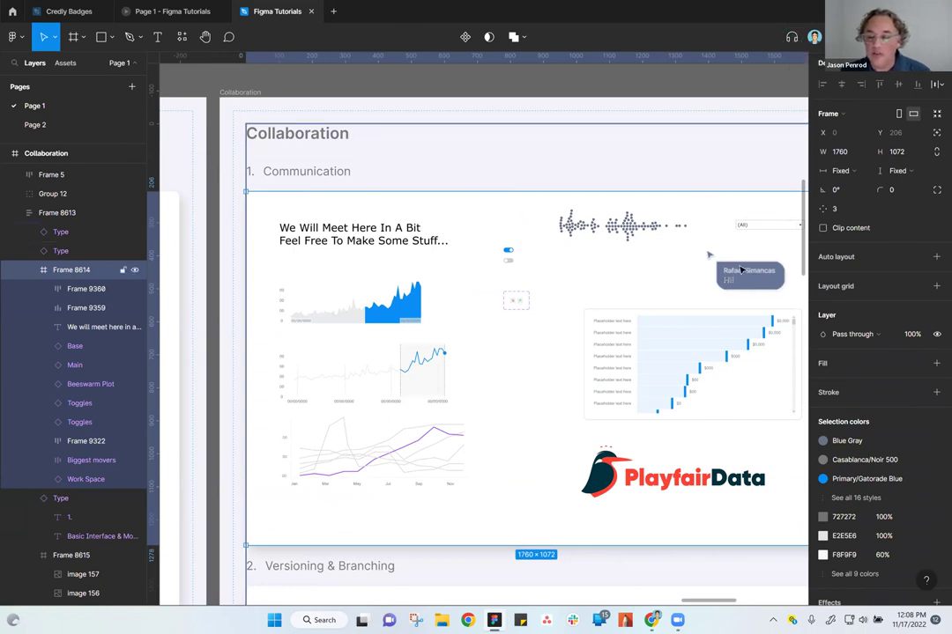
scroll(692, 265, up, 5)
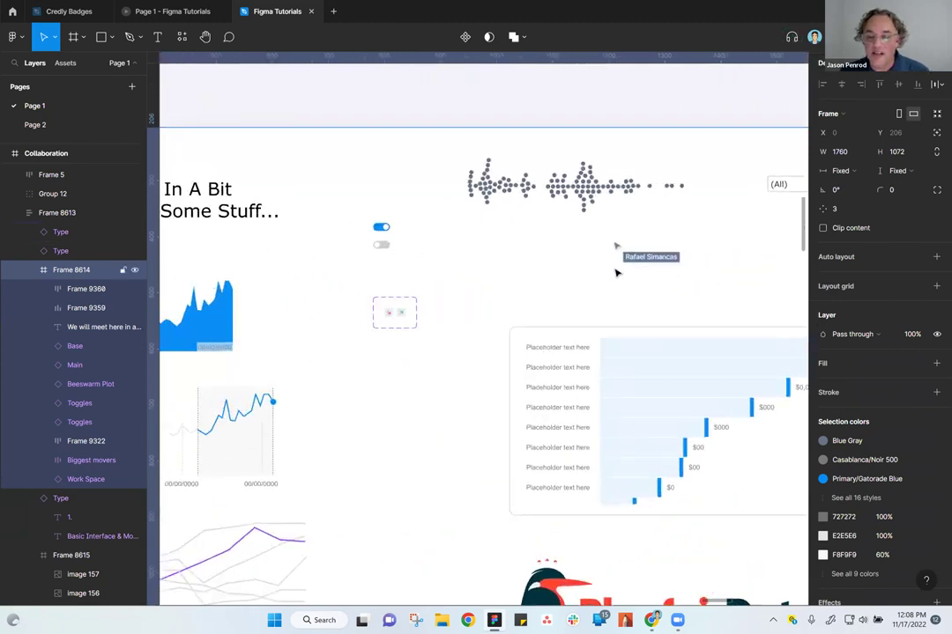
key(slash)
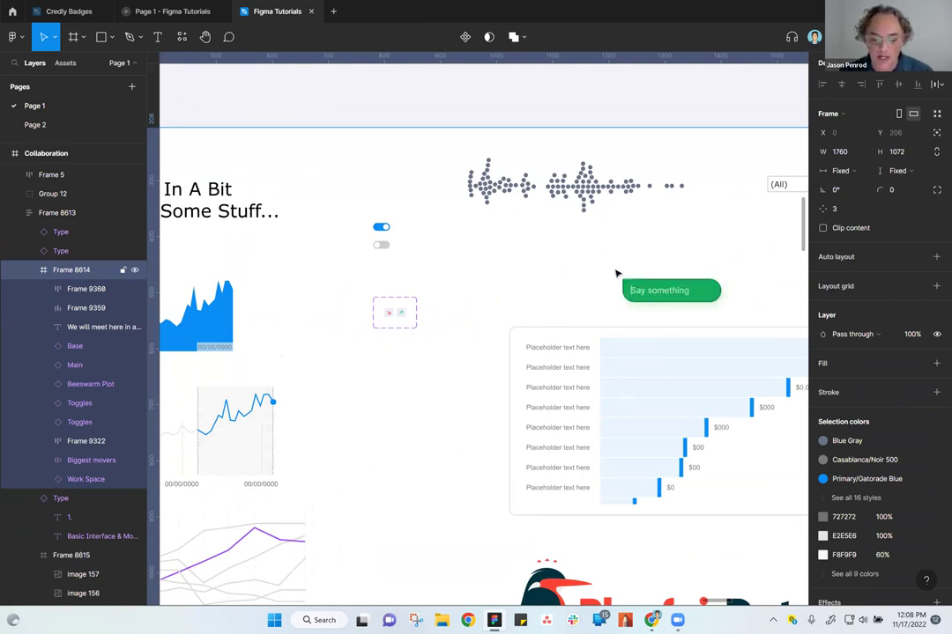
text(Hey, w)
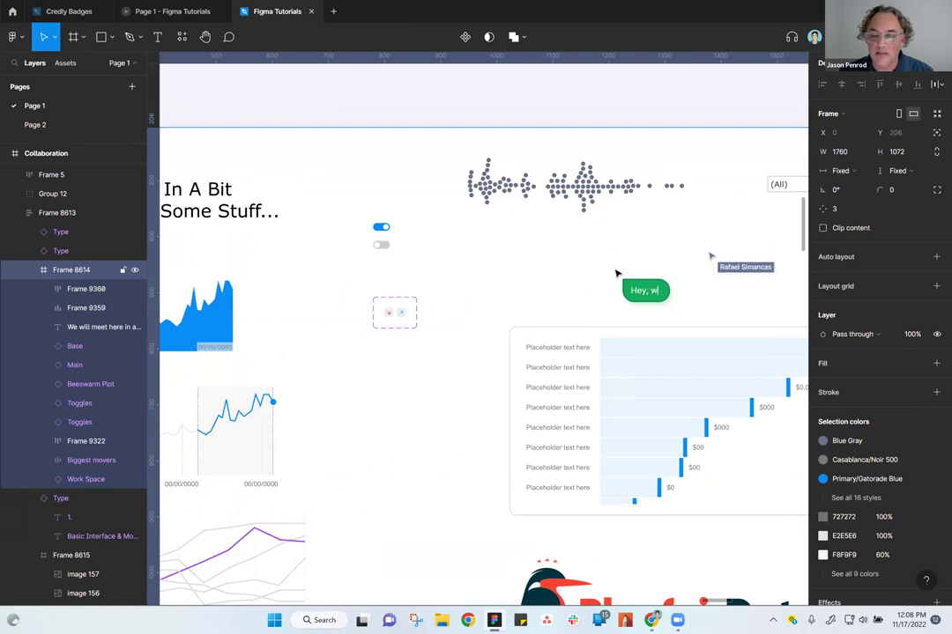
text(hat up!)
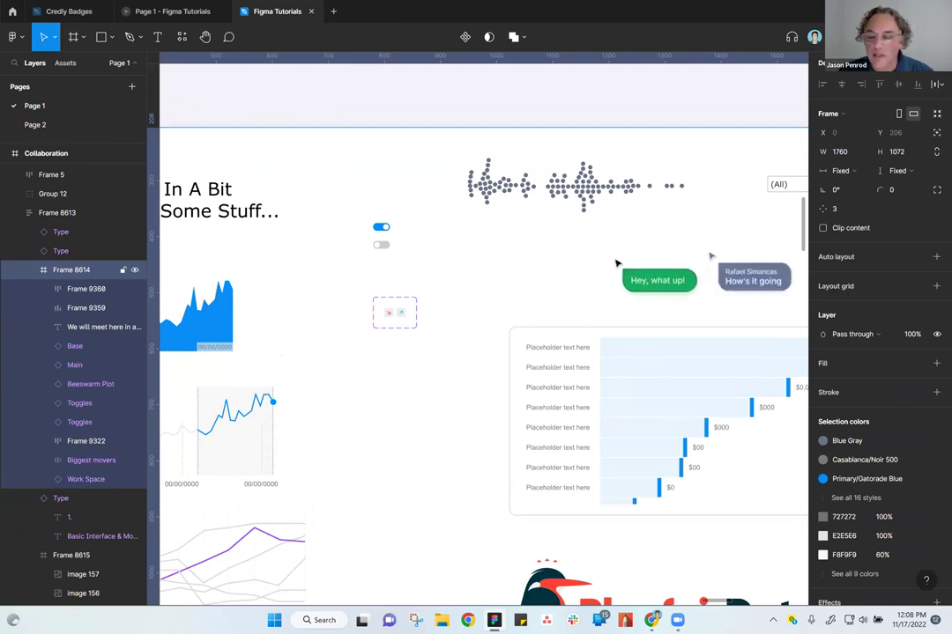
Check the collaborator's profile details in the file header and clear the selection of Frame 8614
click(814, 38)
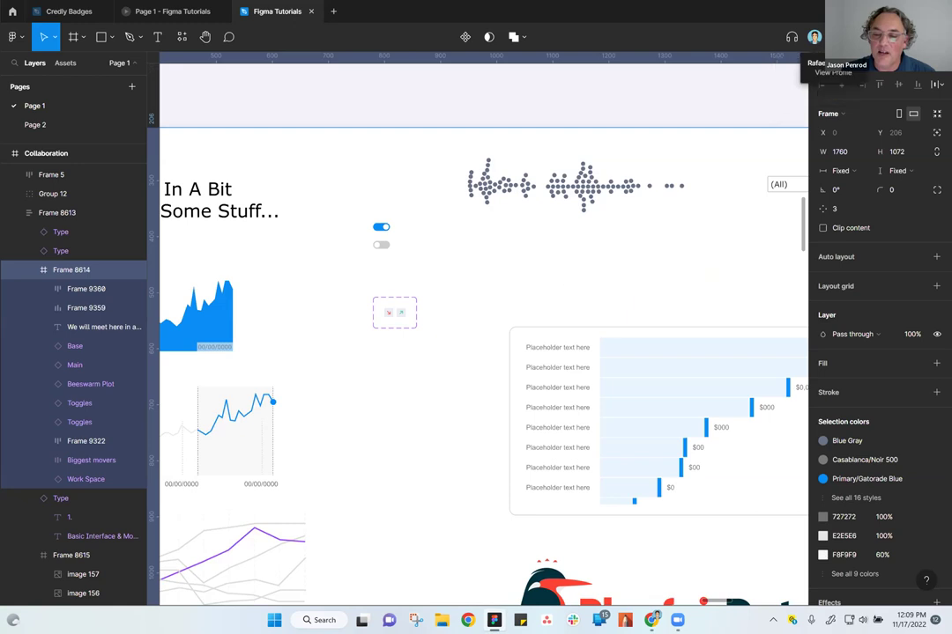
mouse_move(813, 40)
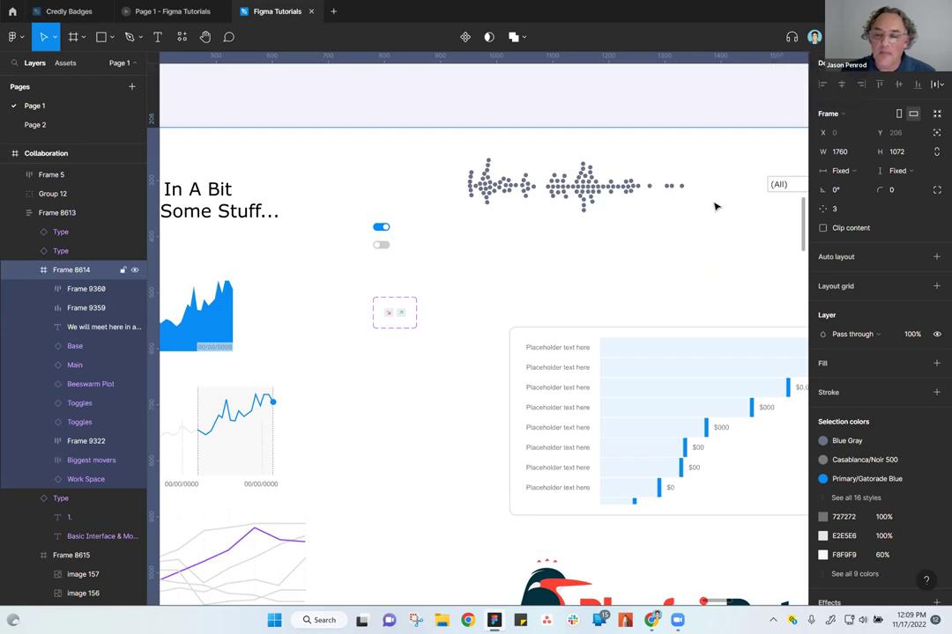
scroll(652, 164, down, 3)
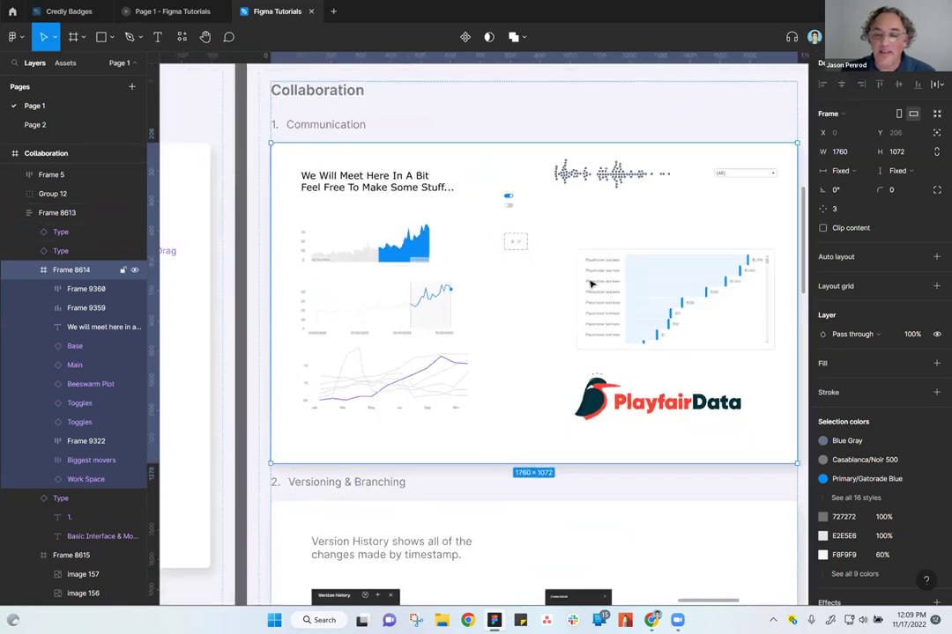
scroll(695, 198, up, 2)
scroll(696, 198, right, 2)
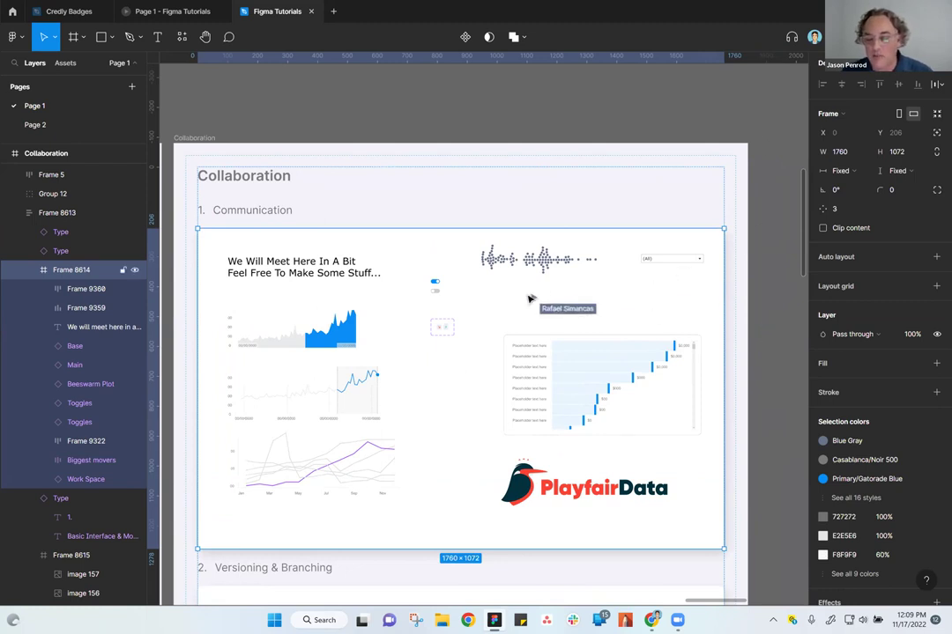
click(444, 121)
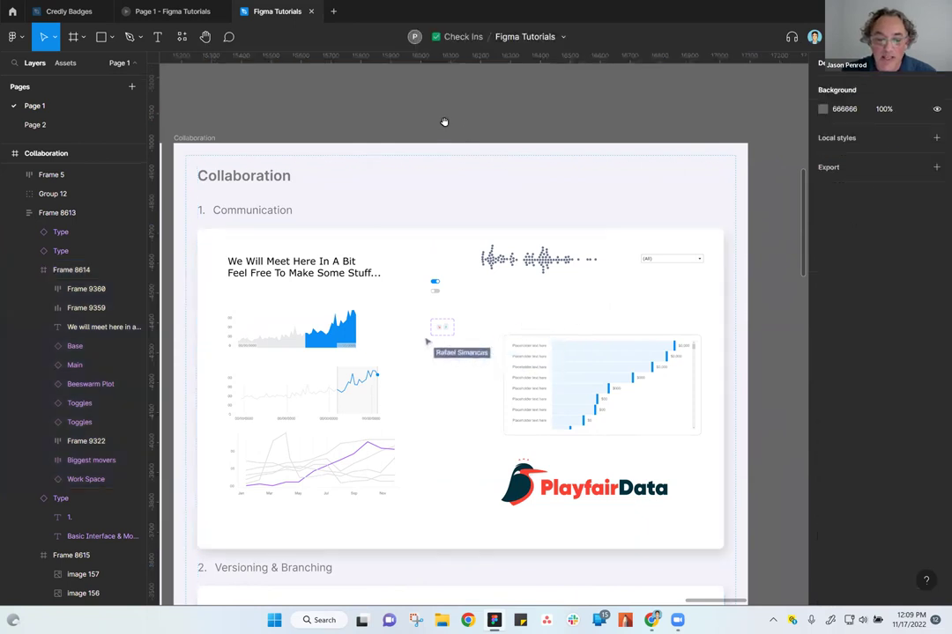
Follow the collaborator's live cursor and selections around the Communication section and examine the whole Collaboration frame
scroll(528, 123, left, 3)
scroll(564, 170, down, 3)
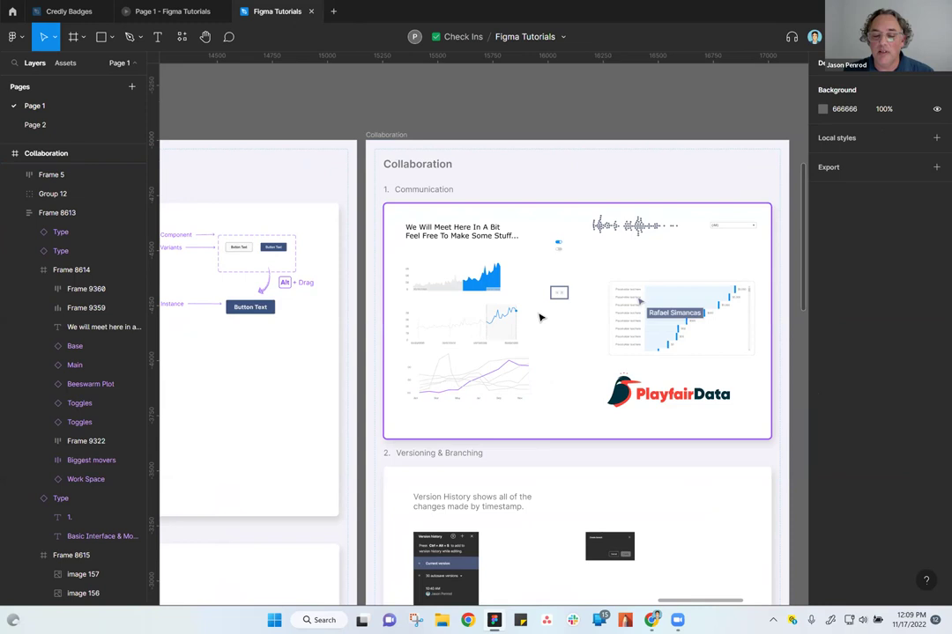
scroll(542, 317, up, 2)
scroll(568, 336, up, 1)
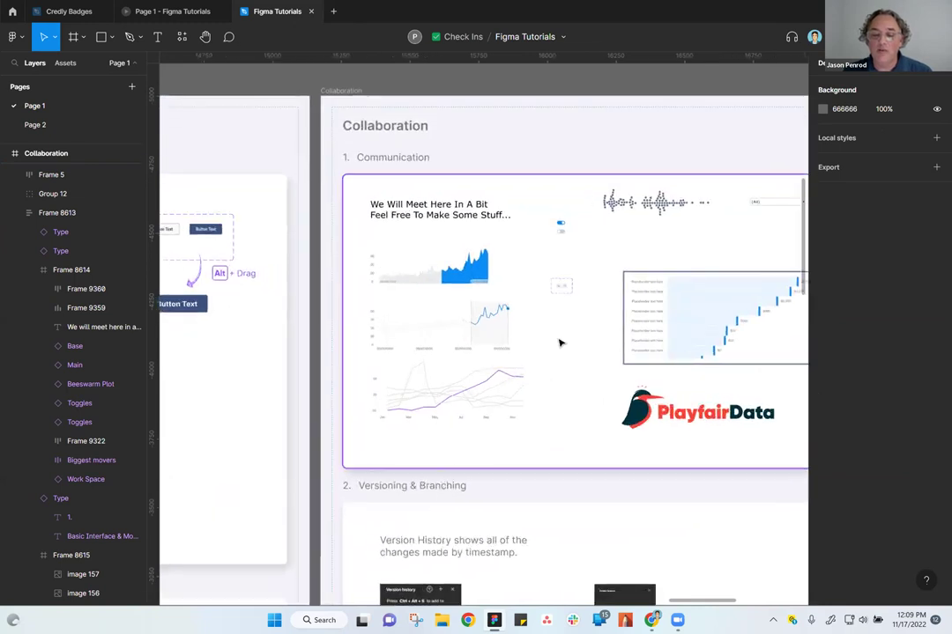
scroll(555, 345, up, 2)
scroll(584, 378, right, 2)
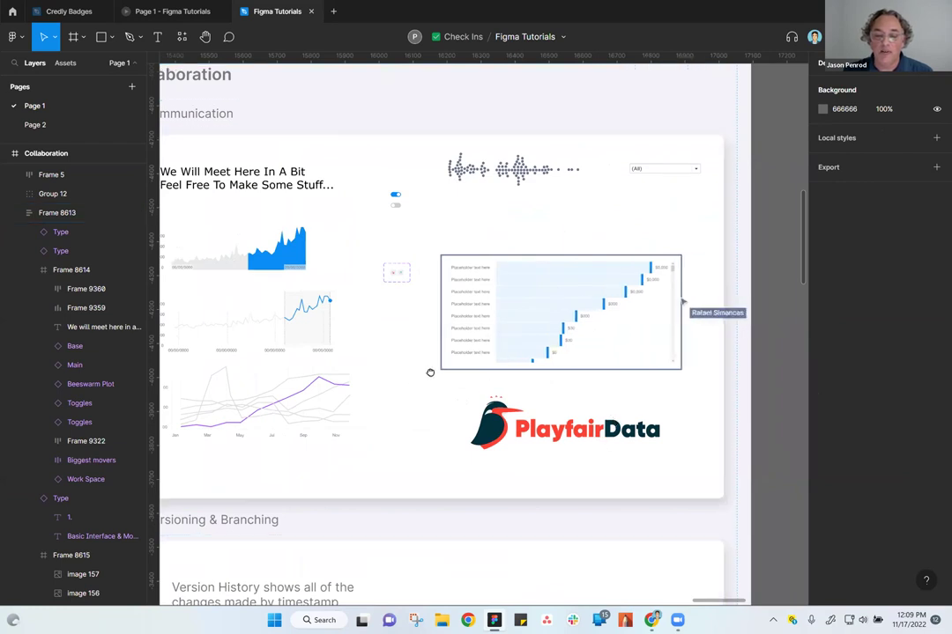
scroll(502, 340, left, 2)
scroll(502, 339, down, 1)
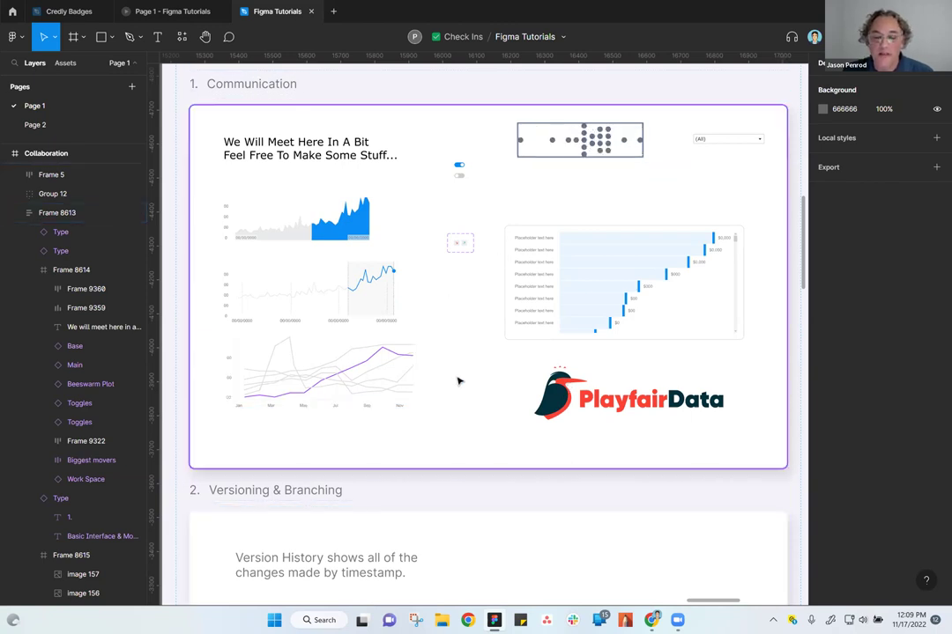
scroll(456, 383, down, 3)
drag(466, 430, 509, 408)
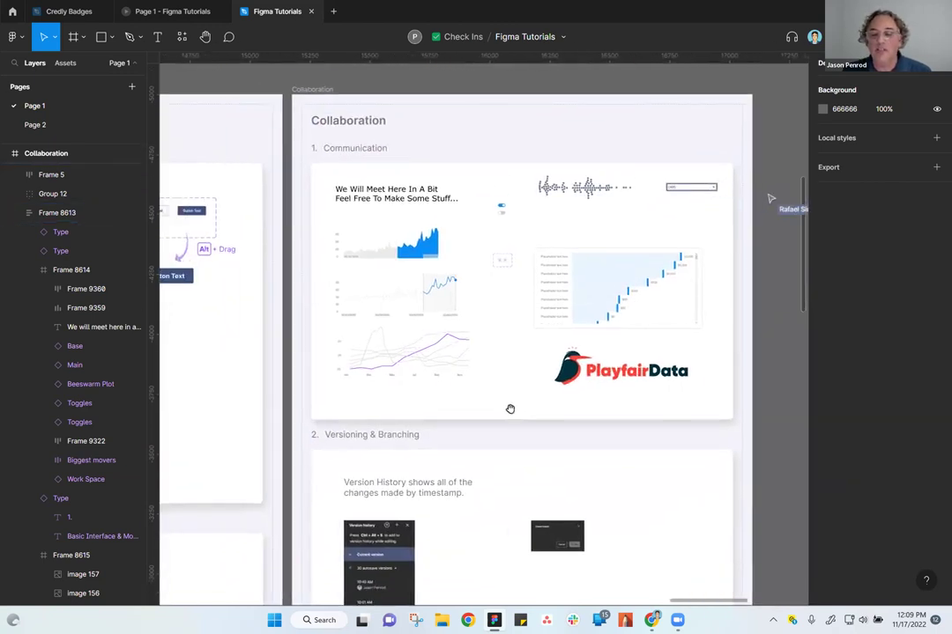
scroll(512, 407, down, 3)
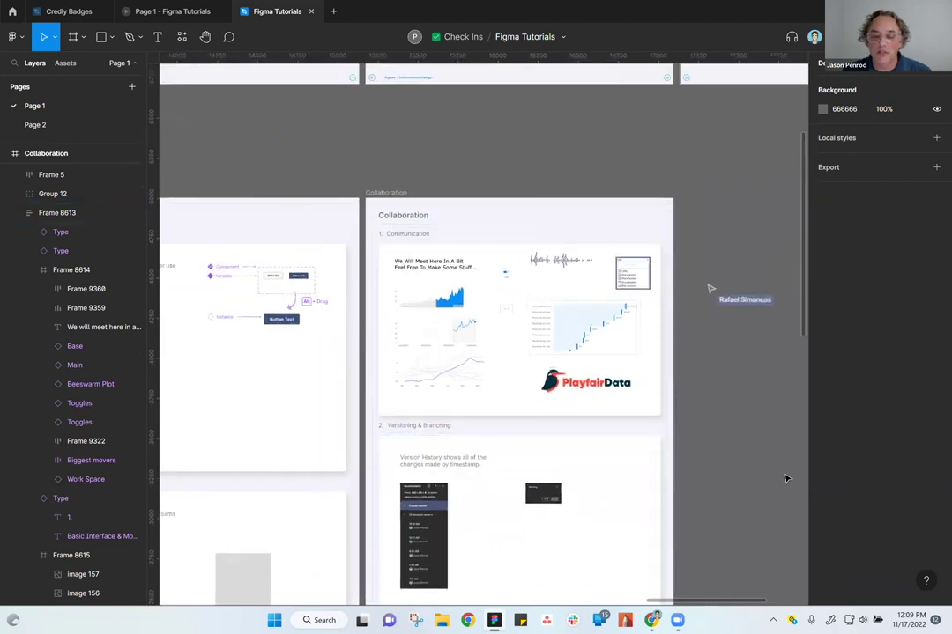
scroll(740, 464, down, 2)
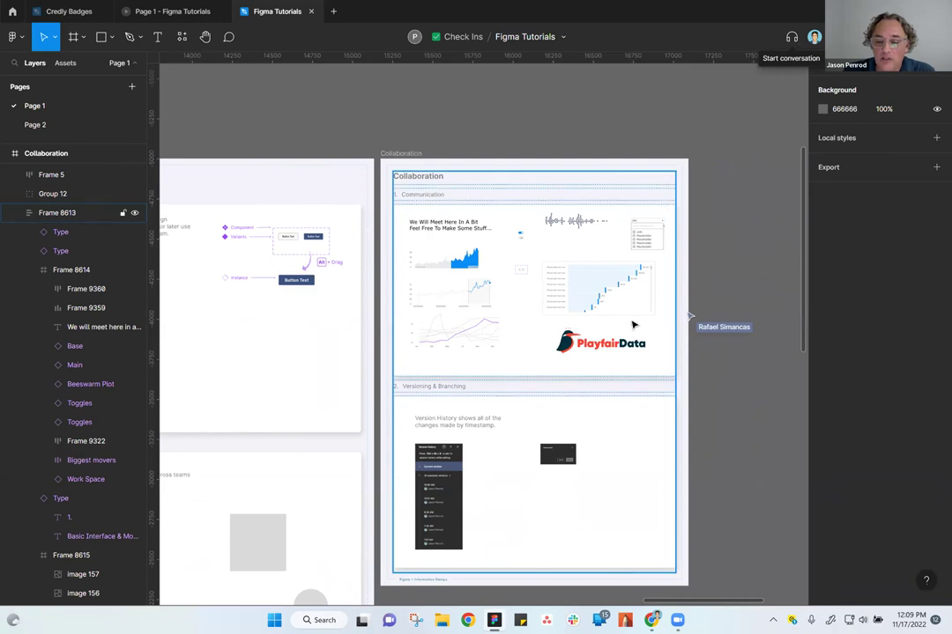
scroll(679, 319, up, 5)
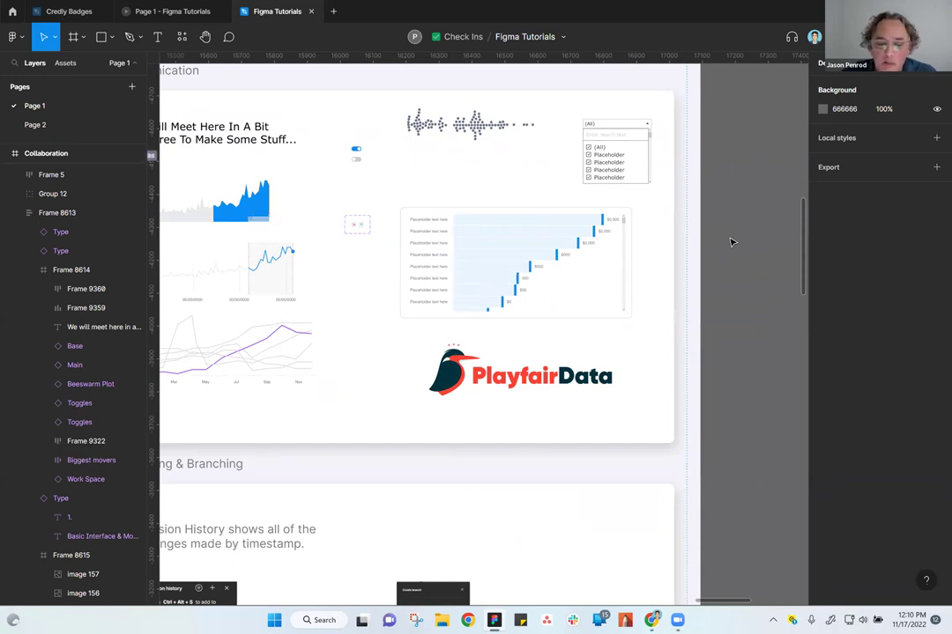
scroll(690, 288, down, 5)
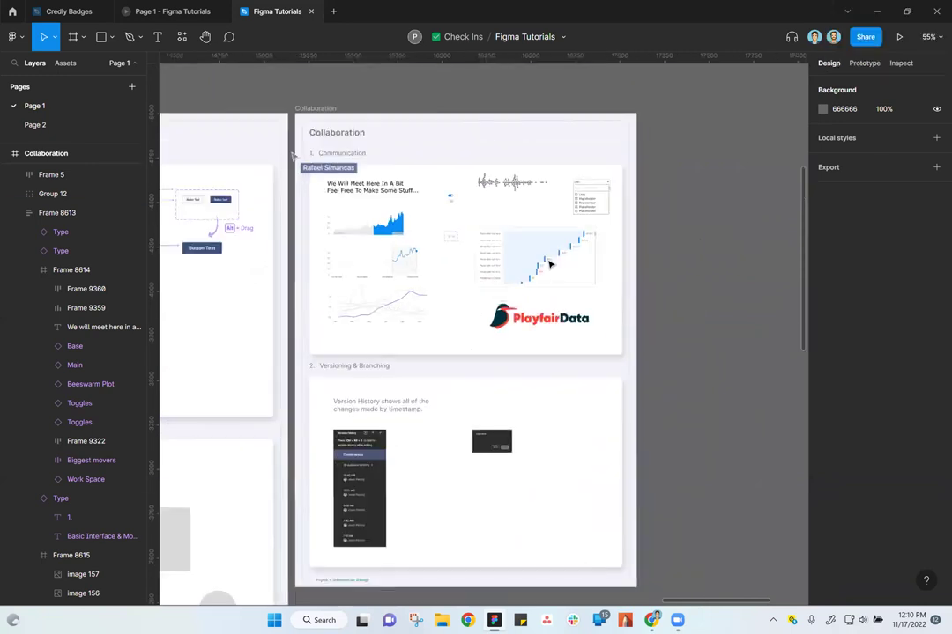
scroll(729, 316, left, 2)
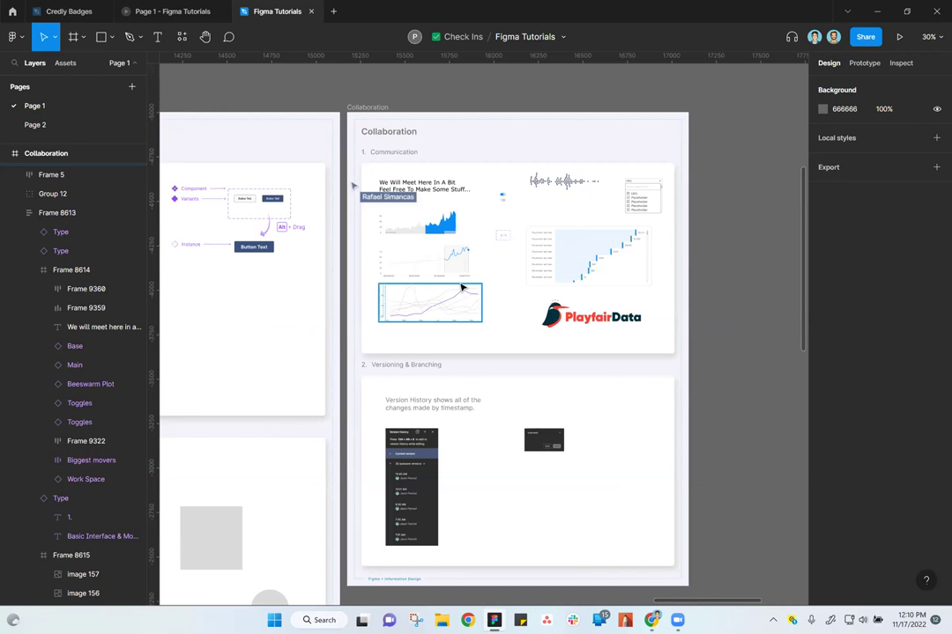
Select the chart group inside Frame 9359, the blue area chart, and inspect its place in the layer hierarchy
scroll(491, 265, up, 5)
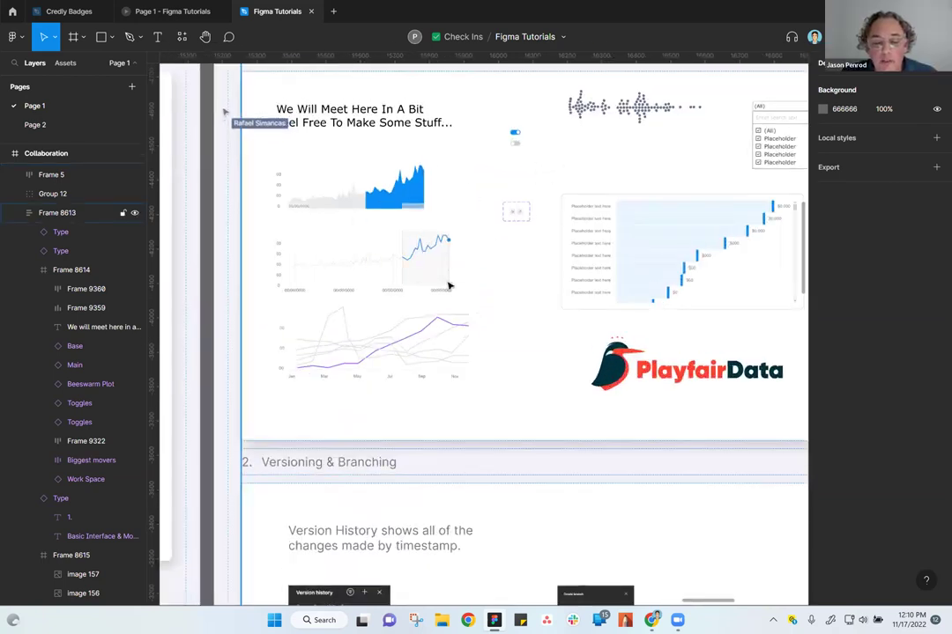
scroll(449, 282, up, 3)
drag(514, 253, 685, 333)
click(467, 221)
double_click(467, 221)
double_click(467, 221)
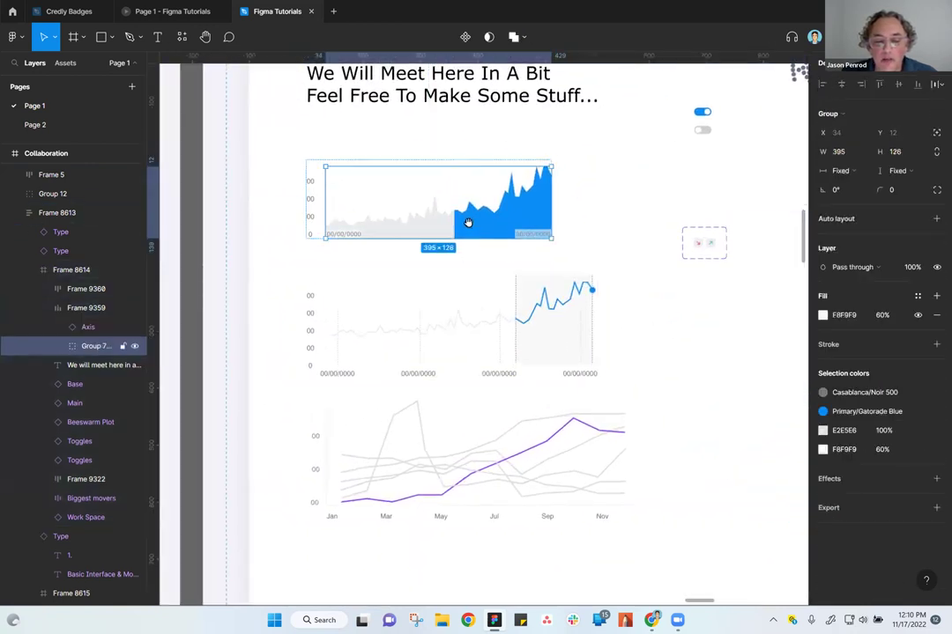
click(63, 63)
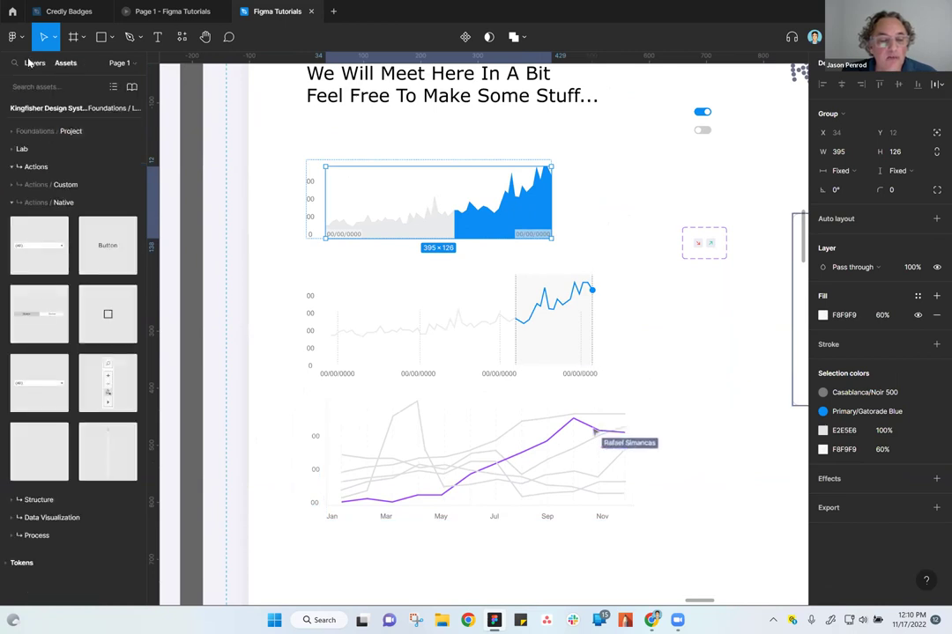
click(34, 63)
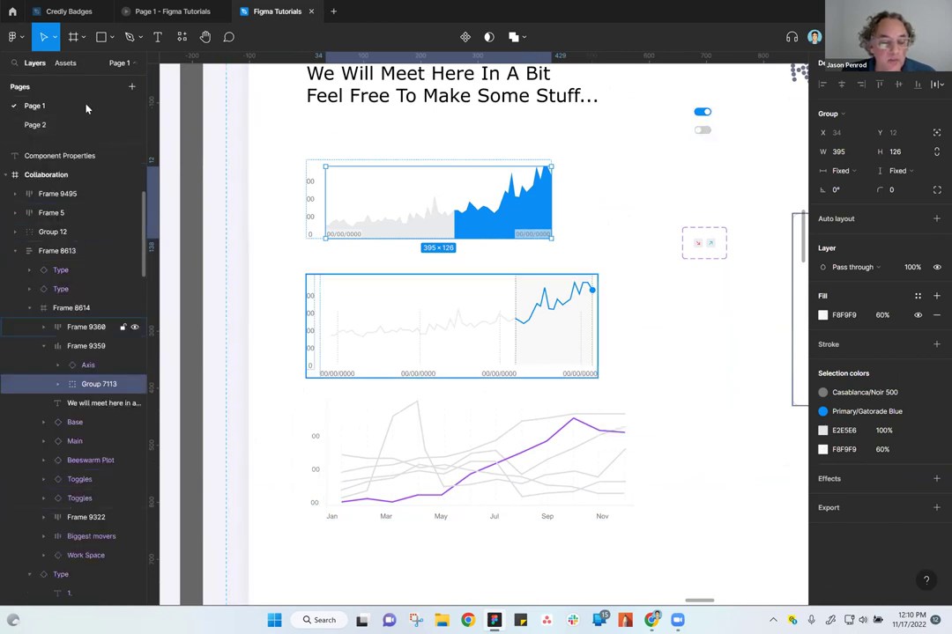
Add a Bar Chart from the library's Data Visualization / Charts assets to the Versioning & Branching section, beside the Version History text
click(64, 63)
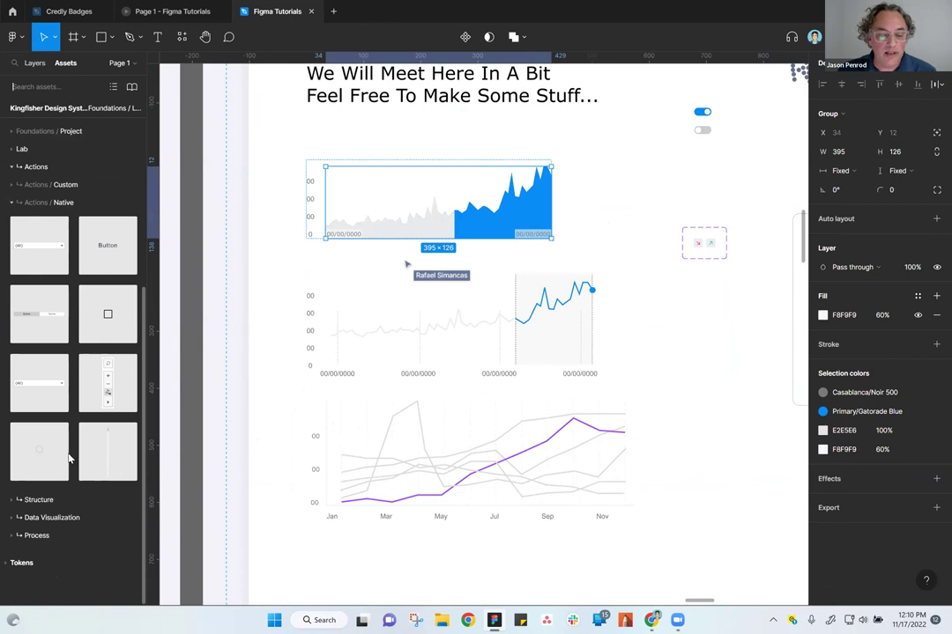
click(37, 518)
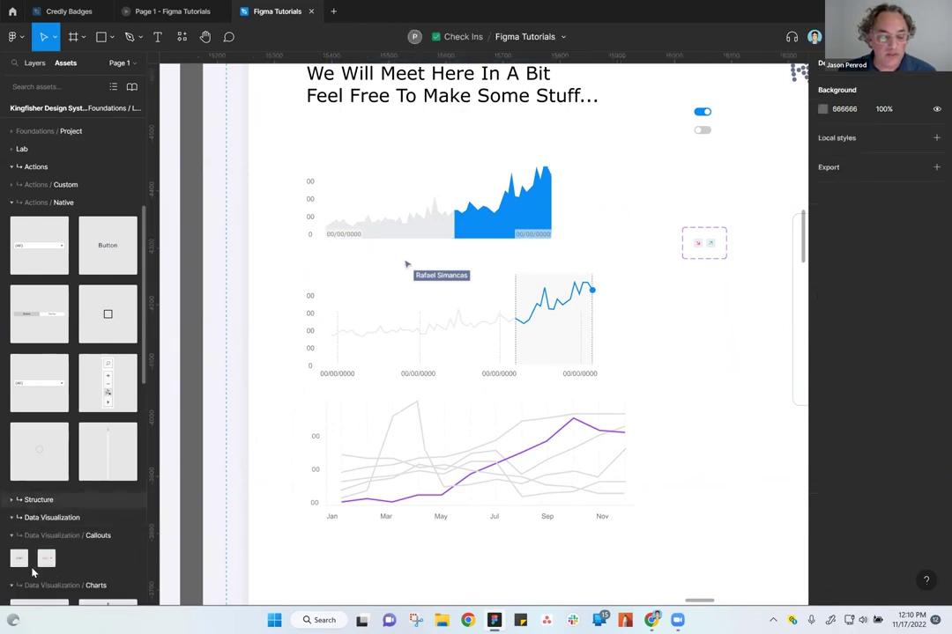
scroll(56, 578, down, 1)
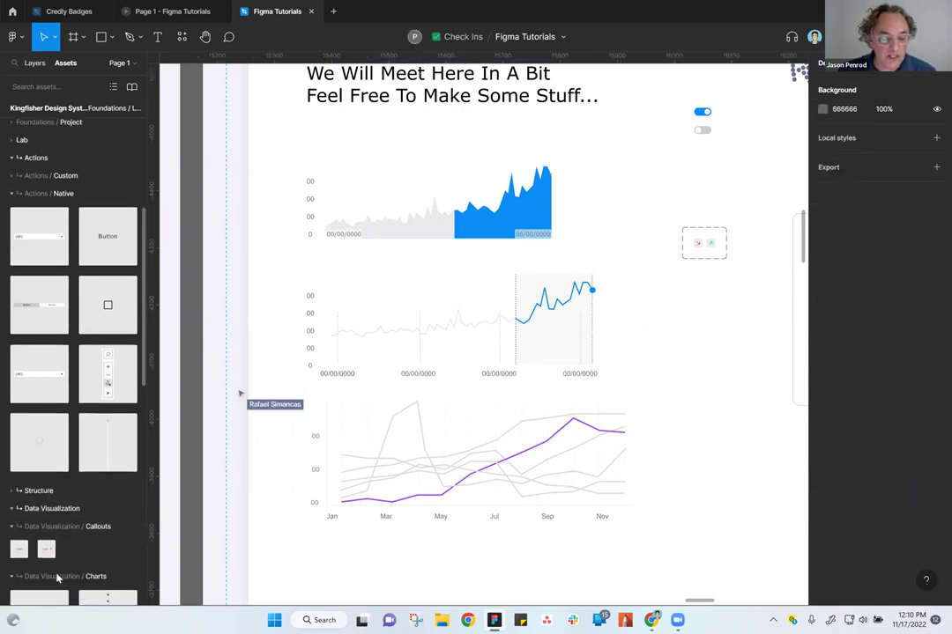
scroll(58, 578, down, 4)
drag(38, 381, 605, 433)
scroll(481, 419, down, 1)
scroll(481, 418, right, 2)
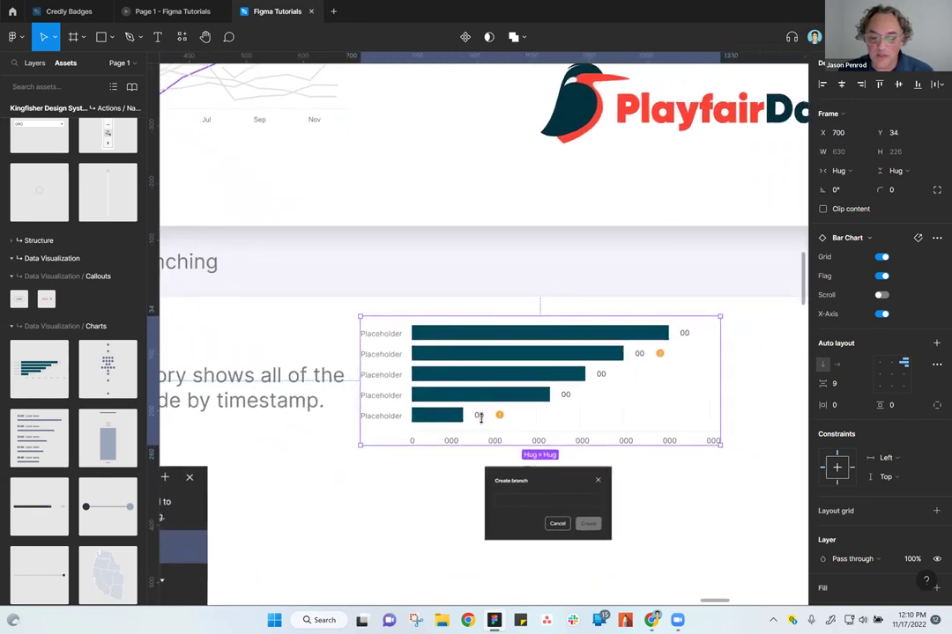
Change the bar chart's first category label to "Text"
double_click(382, 336)
double_click(380, 335)
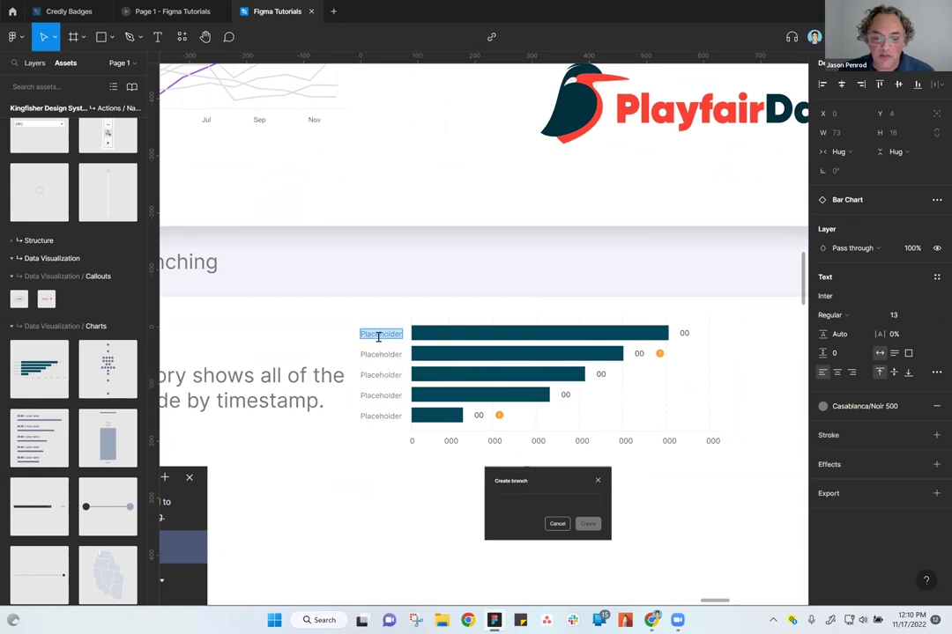
text(xt)
key(Escape)
Change the value label of the bar chart's first bar to 100
click(685, 335)
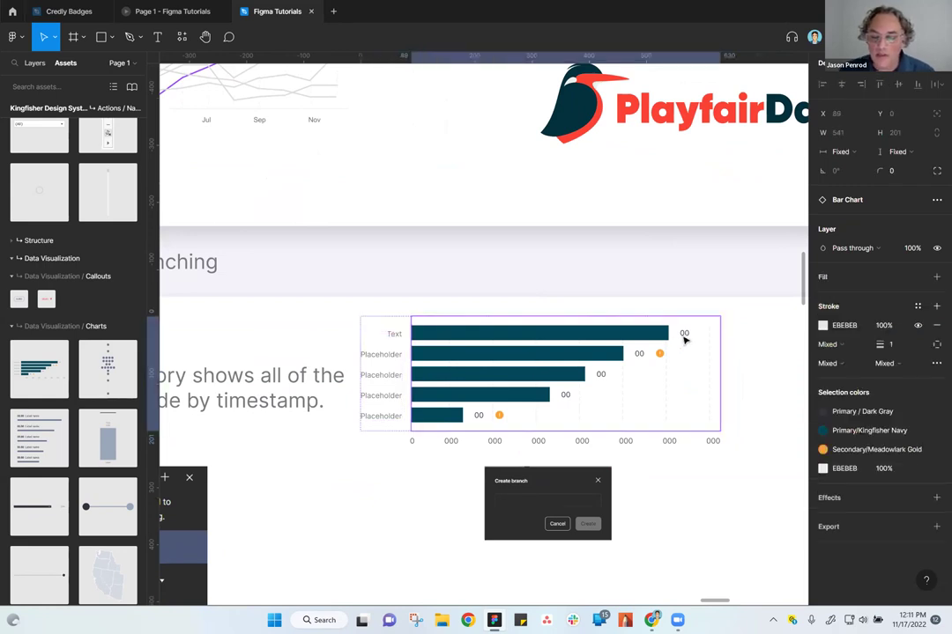
double_click(685, 335)
text(100)
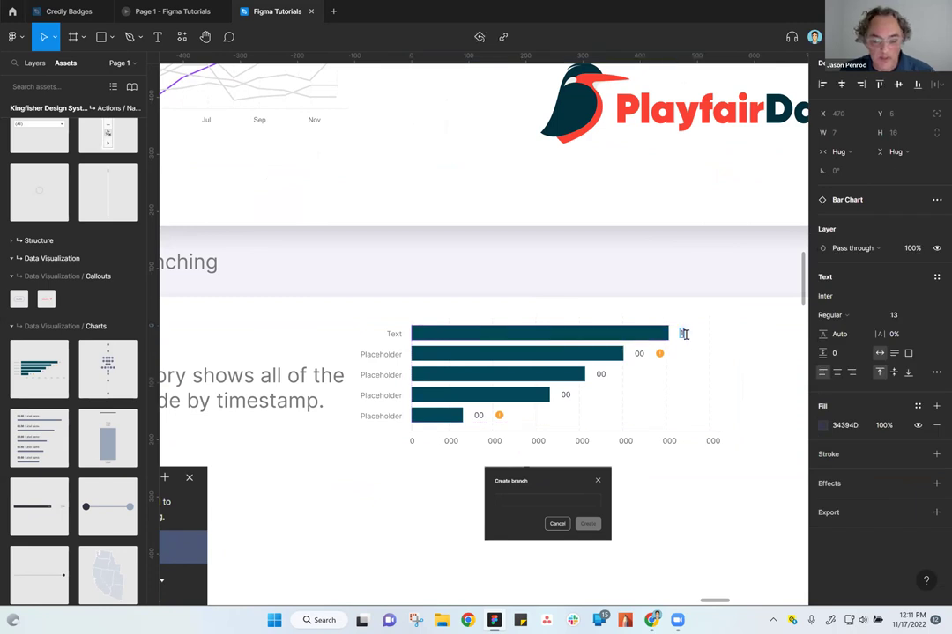
click(711, 379)
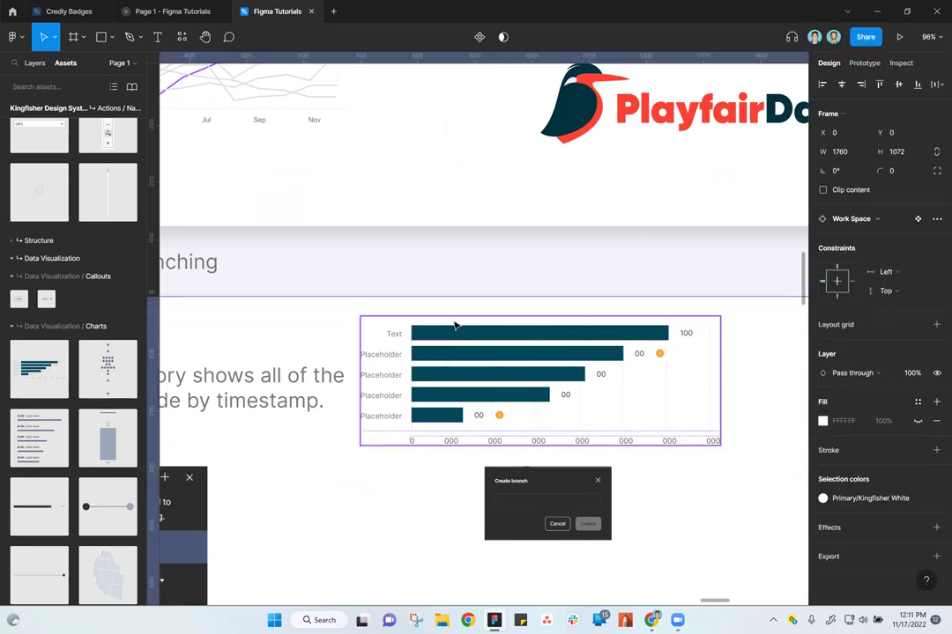
Move the bar chart out of the Collaboration frame onto the empty canvas beside it, at about X 17225, Y -3714
scroll(558, 520, down, 5)
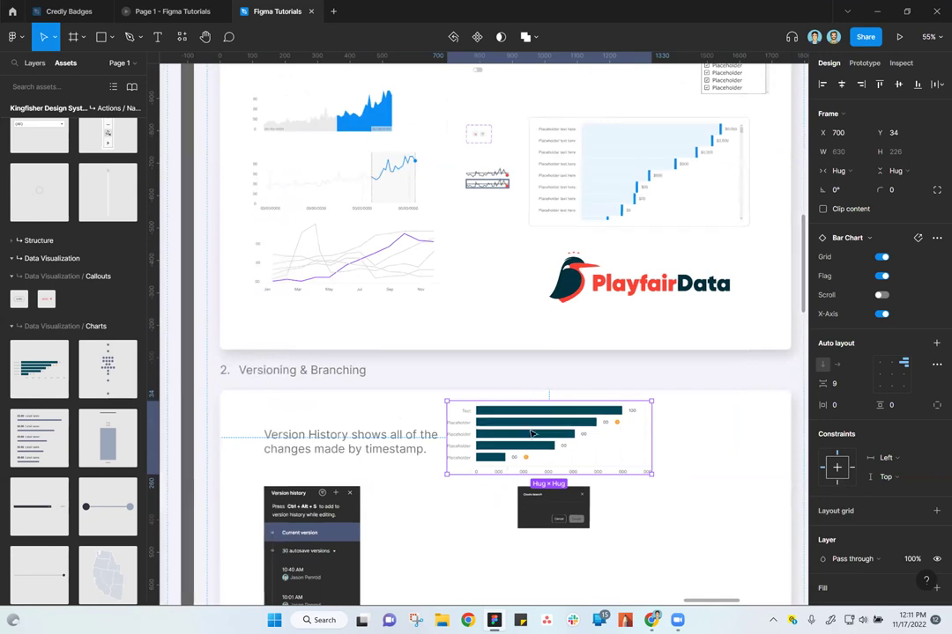
scroll(693, 489, down, 1)
scroll(693, 489, down, 1)
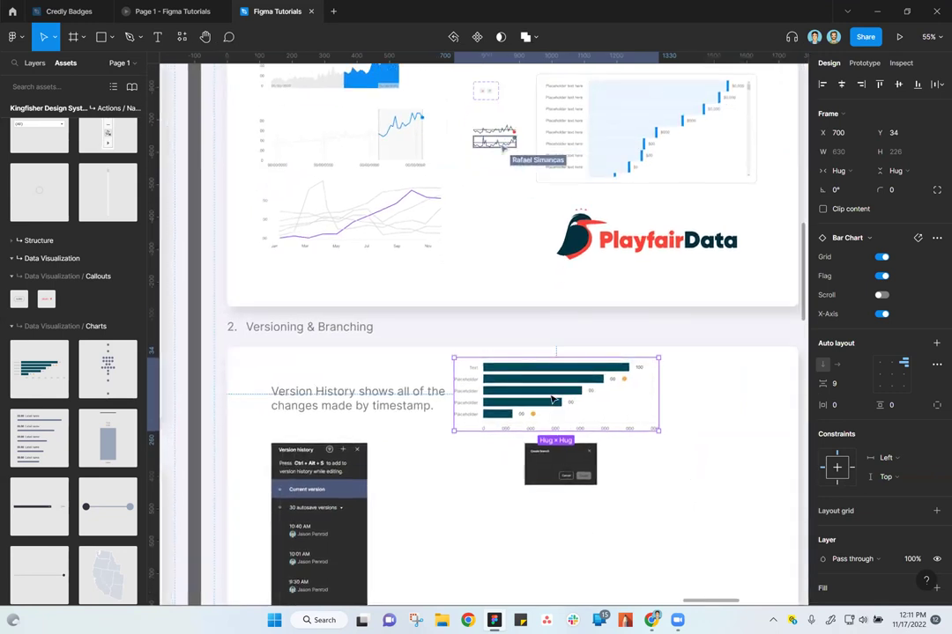
drag(553, 396, 670, 409)
drag(649, 511, 381, 557)
drag(457, 416, 679, 318)
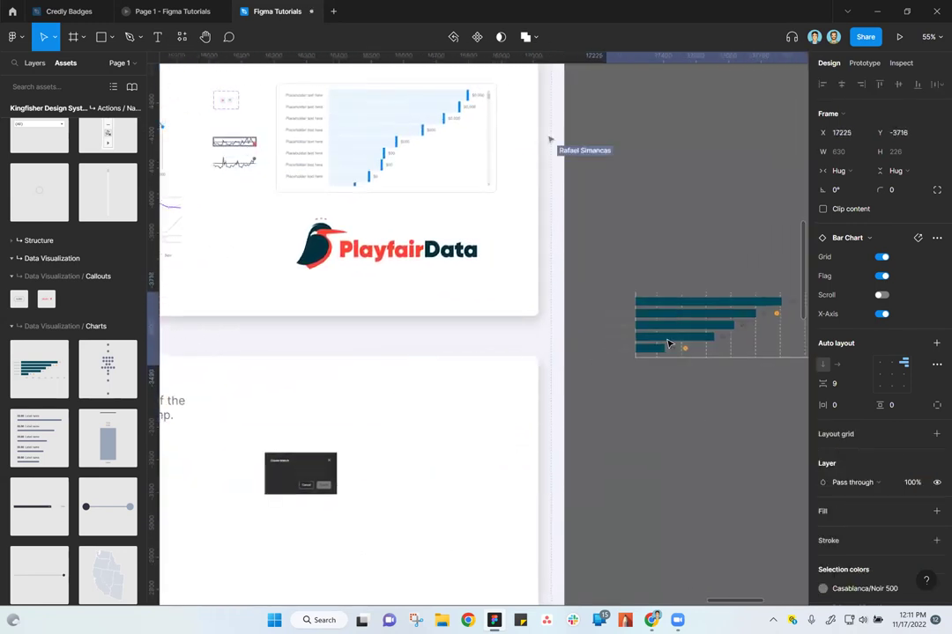
scroll(575, 484, right, 4)
scroll(533, 455, up, 3)
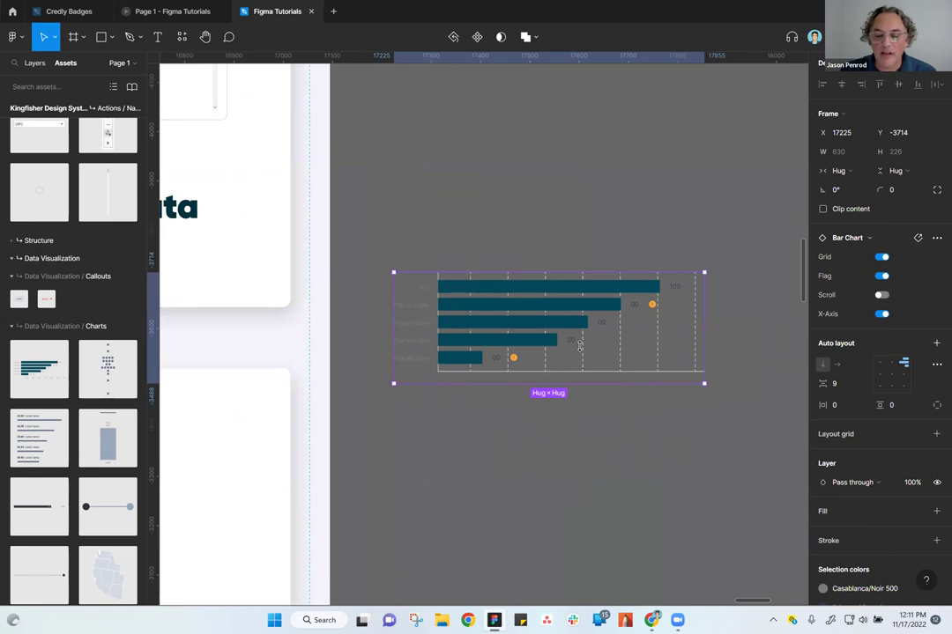
Reposition the bar chart on the empty canvas to about X 17294, Y -3828, check its contents and clear the selection
drag(505, 317, 507, 355)
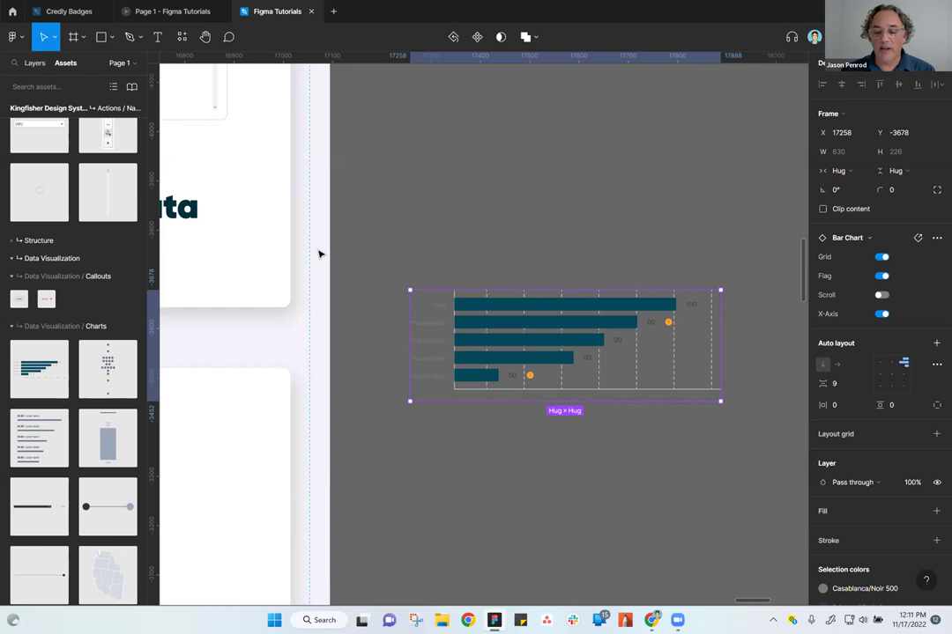
drag(509, 339, 526, 266)
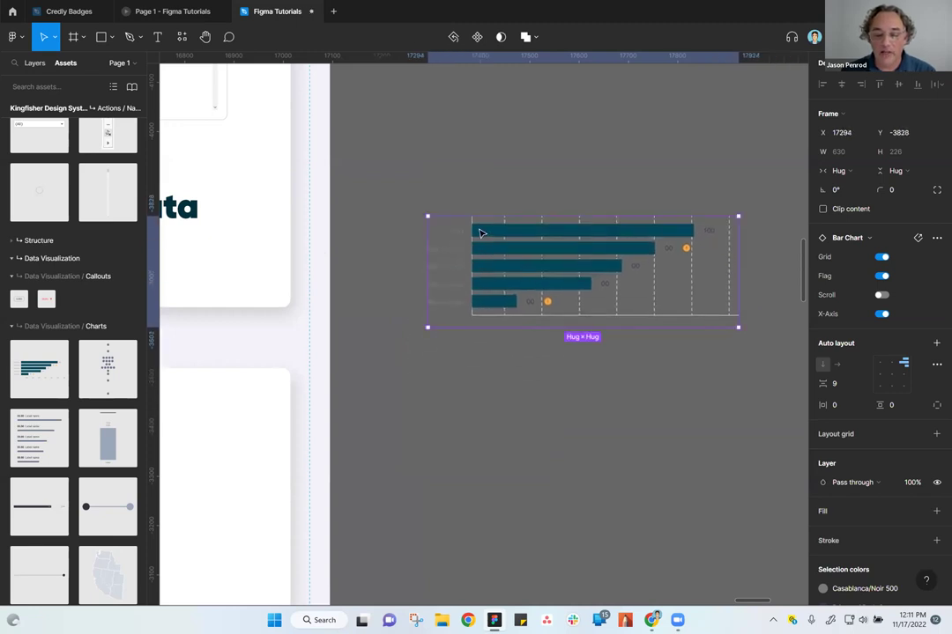
ctrl+scroll(540, 363, up, 5)
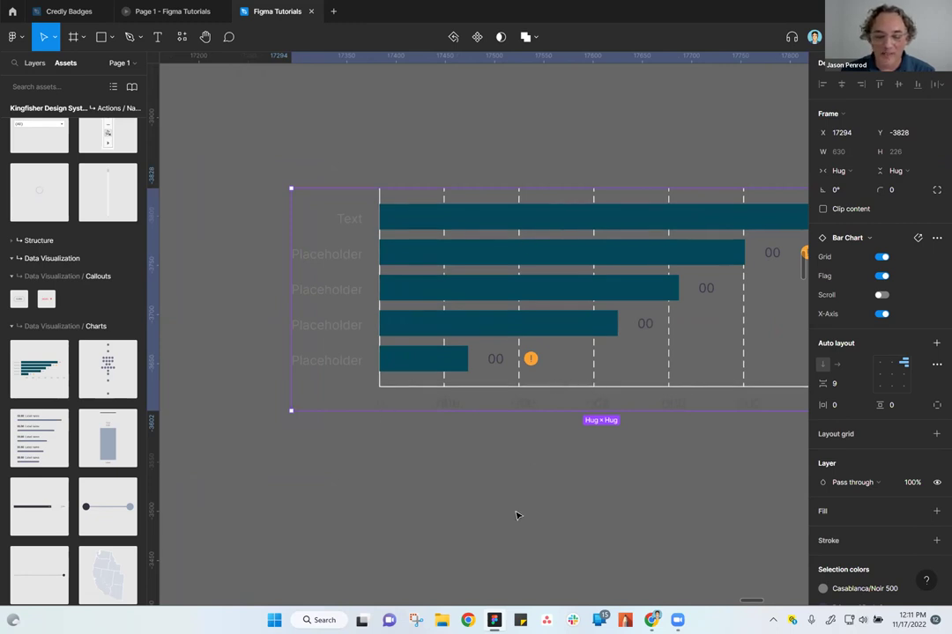
ctrl+scroll(520, 507, down, 4)
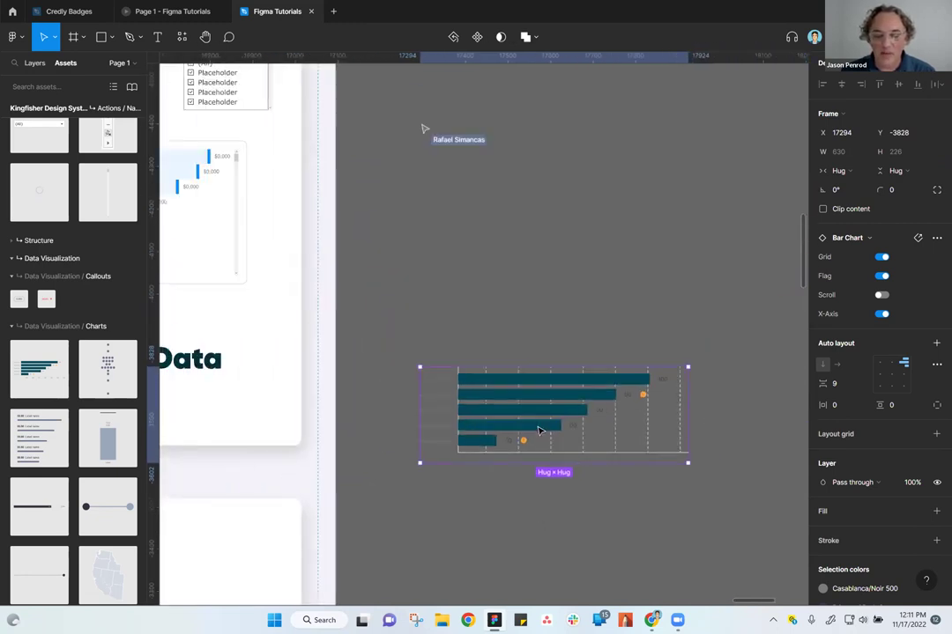
scroll(492, 529, down, 1)
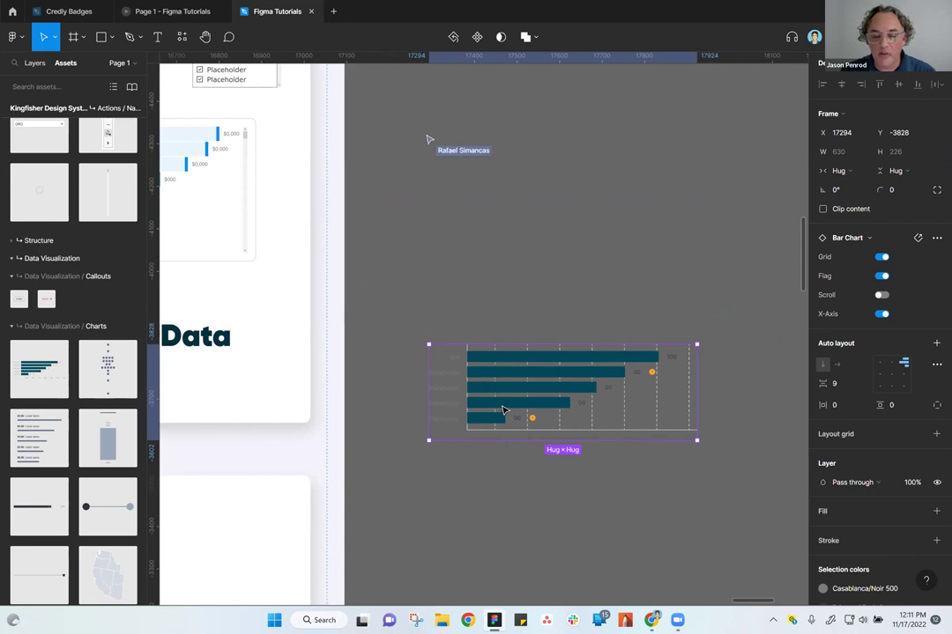
double_click(494, 361)
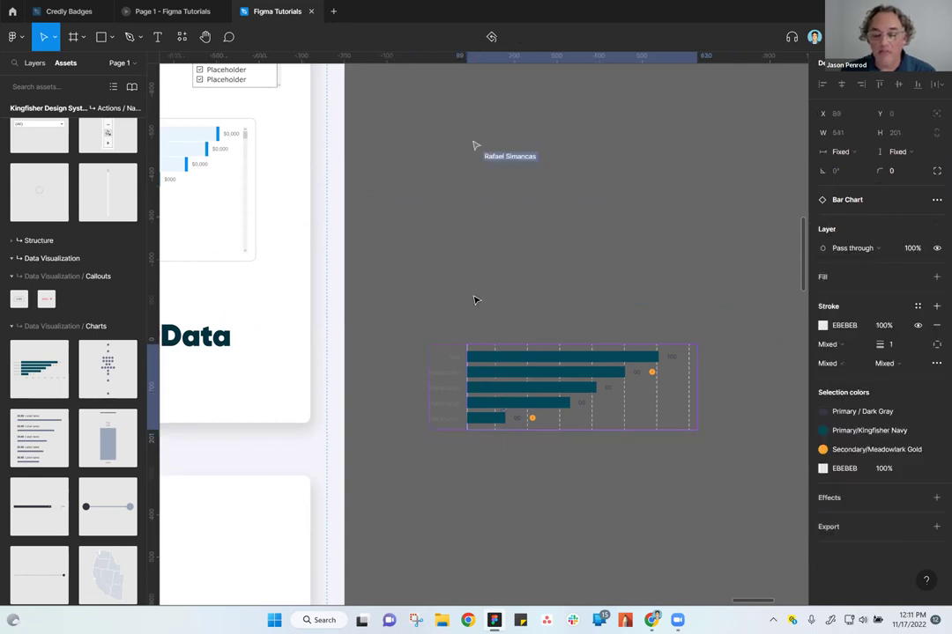
click(465, 182)
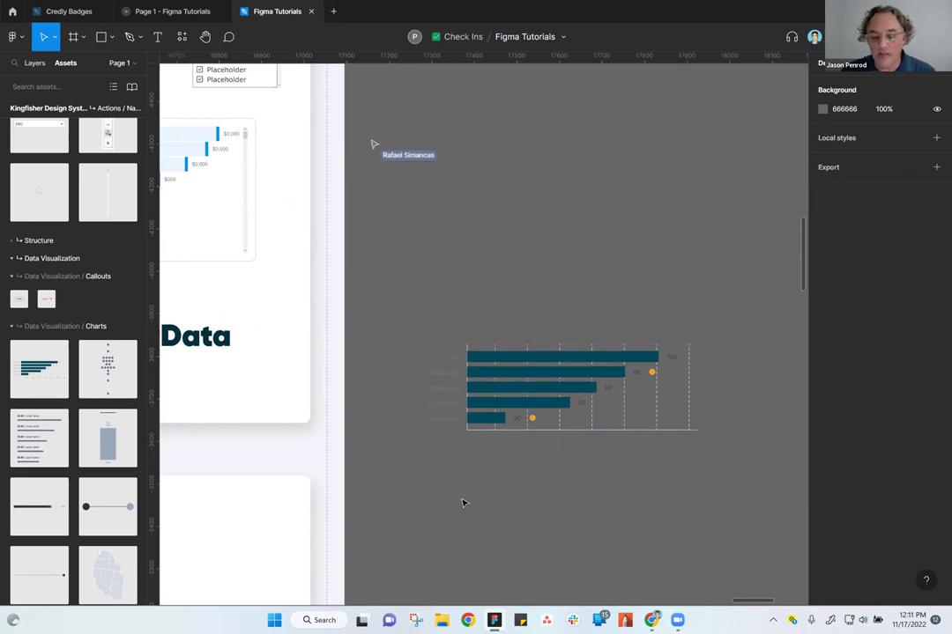
Place the (All) dropdown from the Actions / Native assets on the empty canvas above the bar chart, at about X 17390, Y -4140
scroll(99, 501, up, 1)
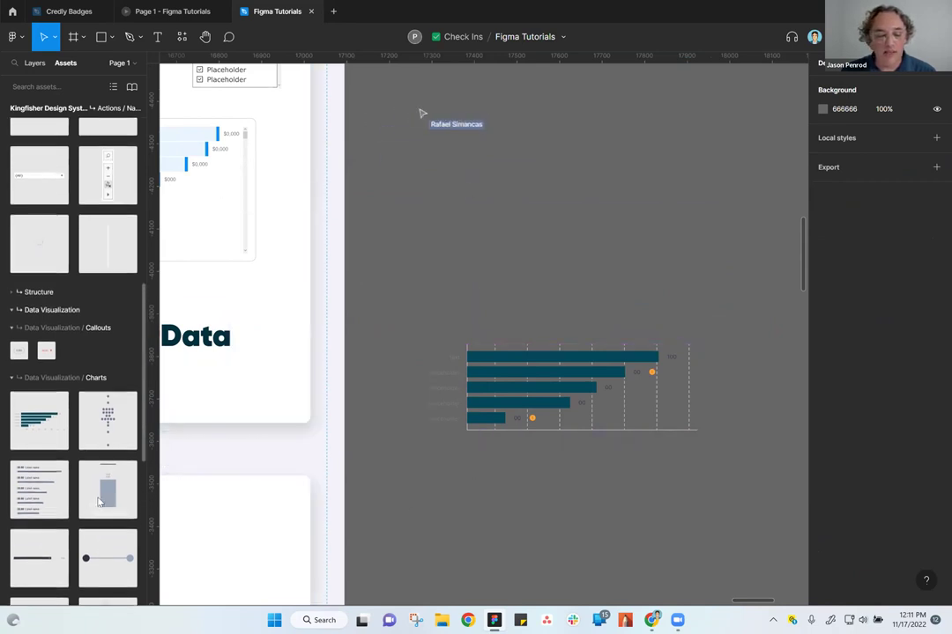
scroll(100, 501, up, 3)
drag(46, 334, 514, 259)
scroll(520, 273, up, 5)
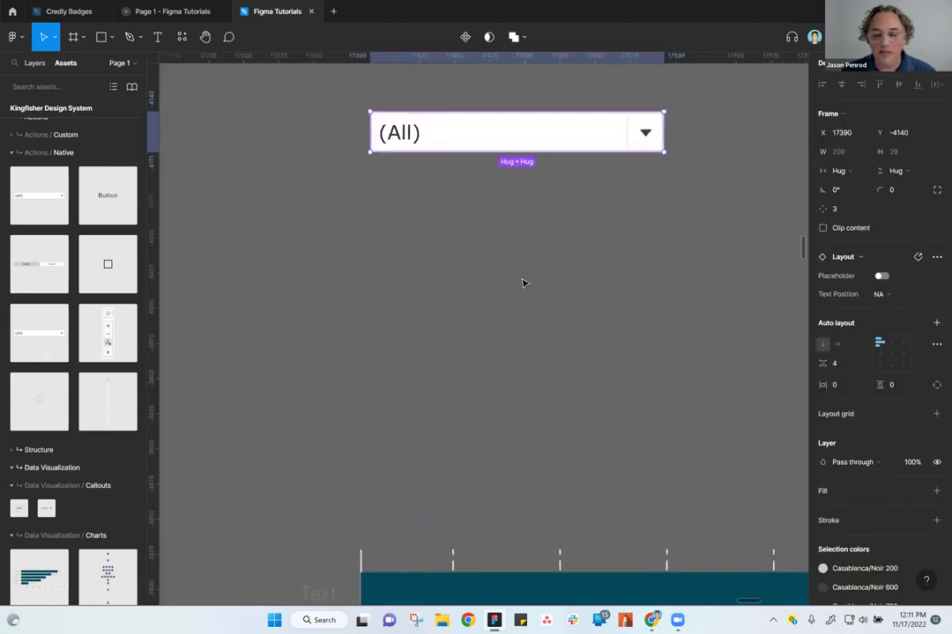
Place the map tool from Actions / Native below the (All) dropdown at about X 17352, Y -4093, and inspect its image fill
scroll(522, 283, down, 2)
drag(101, 326, 376, 257)
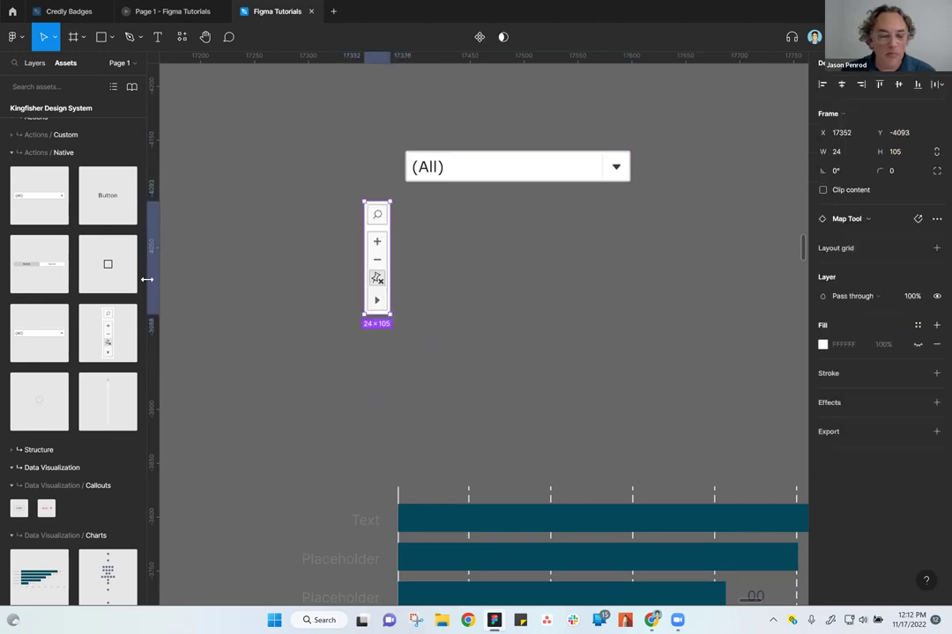
scroll(386, 300, up, 10)
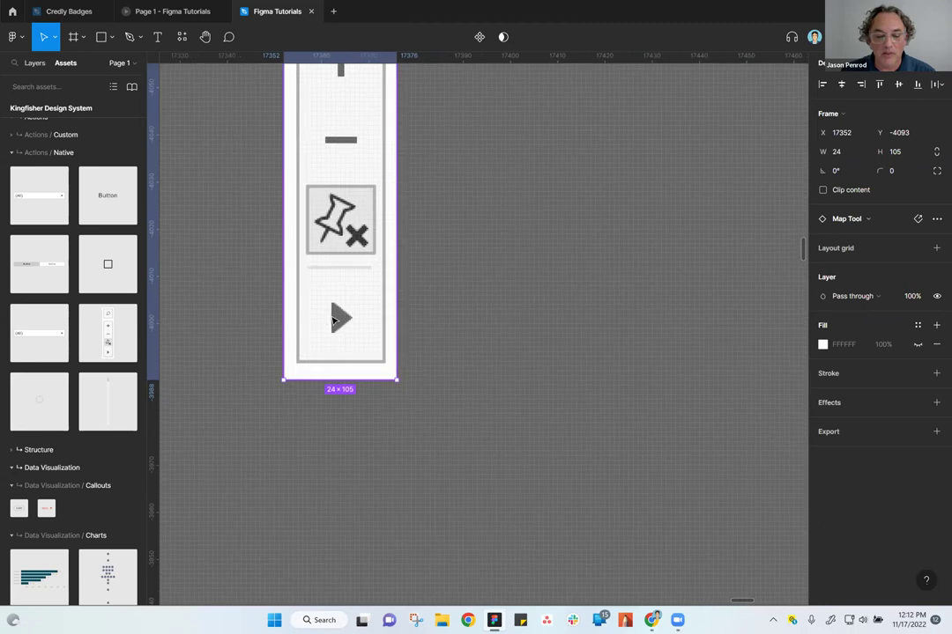
double_click(335, 322)
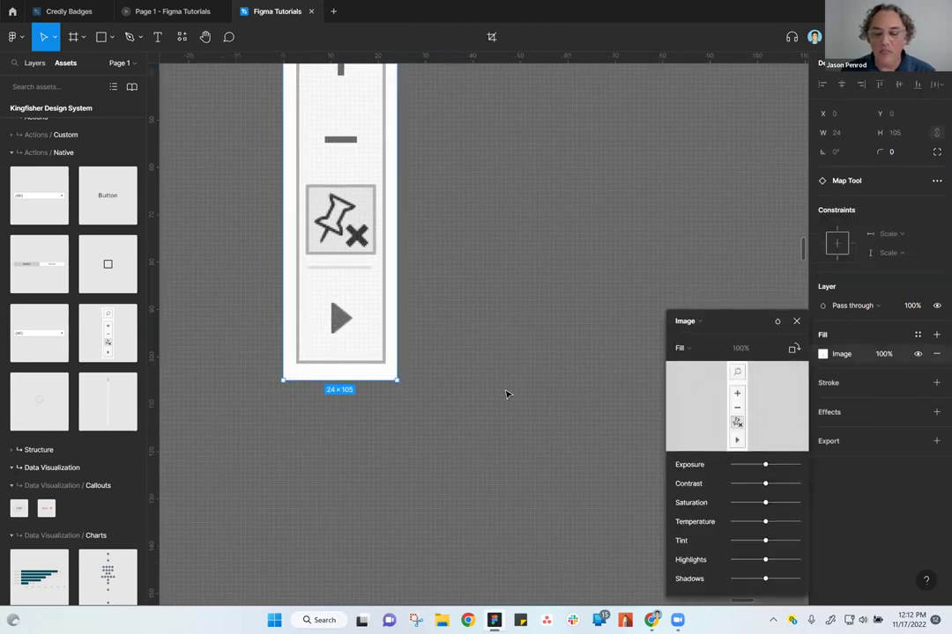
click(419, 345)
scroll(372, 431, down, 5)
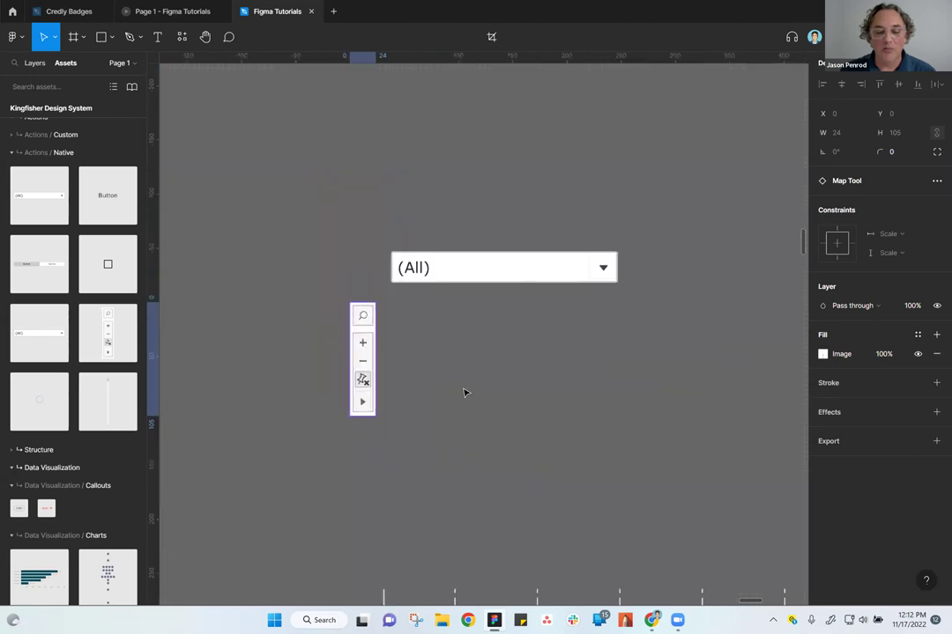
click(465, 393)
Place the button toggles from Actions / Native above the (All) dropdown at about X 17281, Y -4230, and clear the selection
click(454, 271)
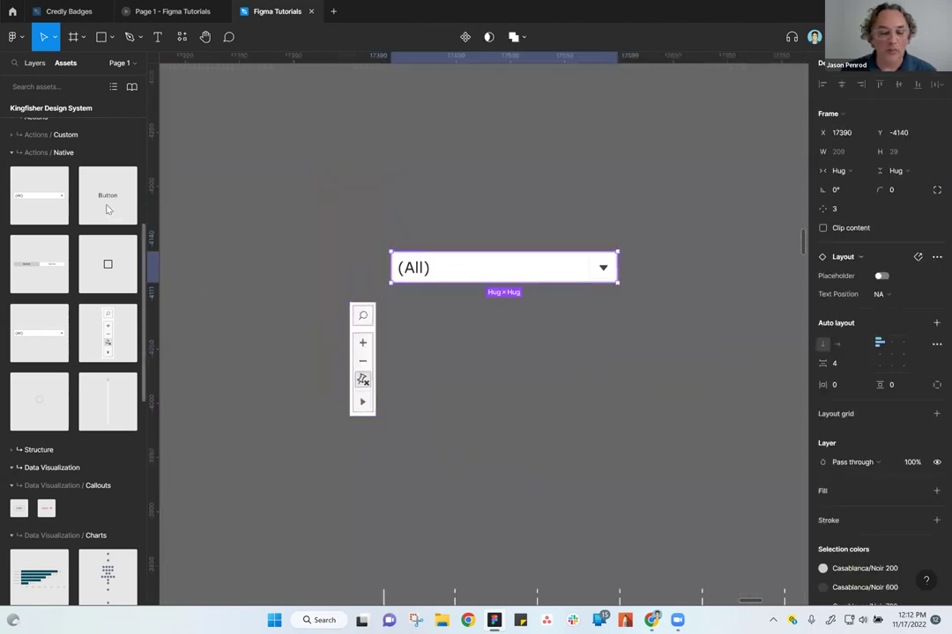
drag(30, 208, 347, 212)
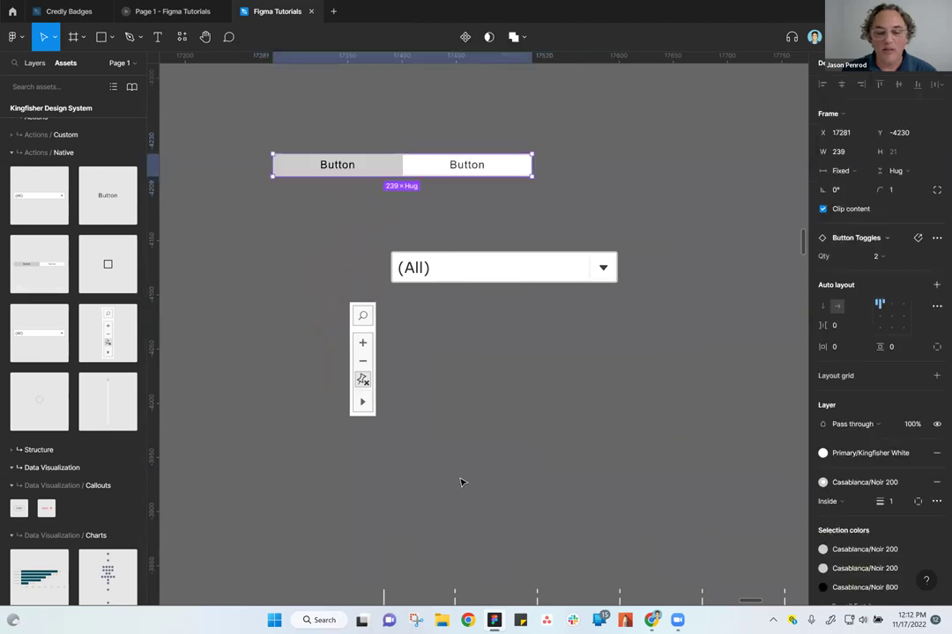
click(516, 236)
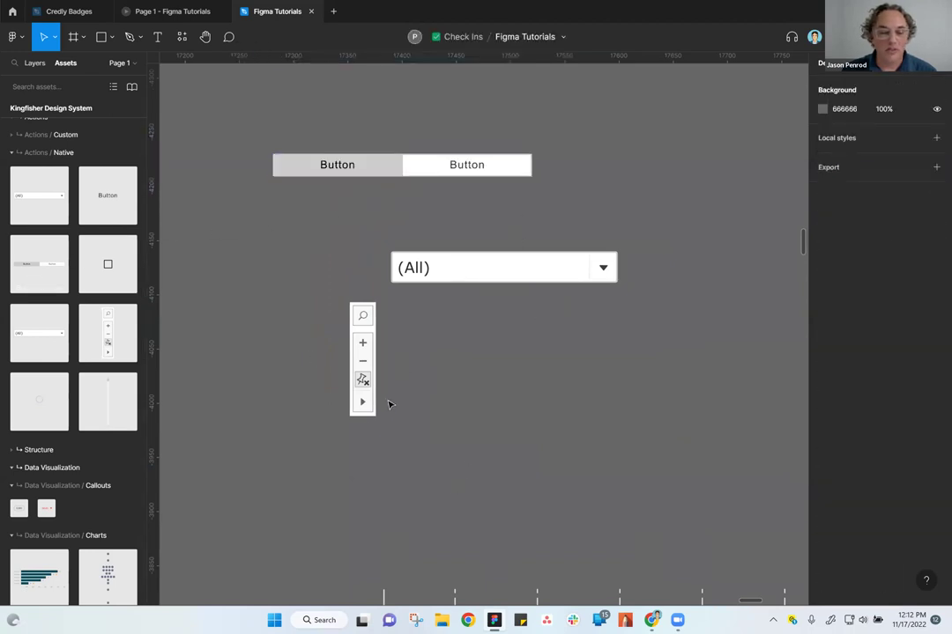
Select the button toggles, dropdown and map tool together, look through the Kingfisher Design System's asset categories, and clear the selection
scroll(350, 398, down, 3)
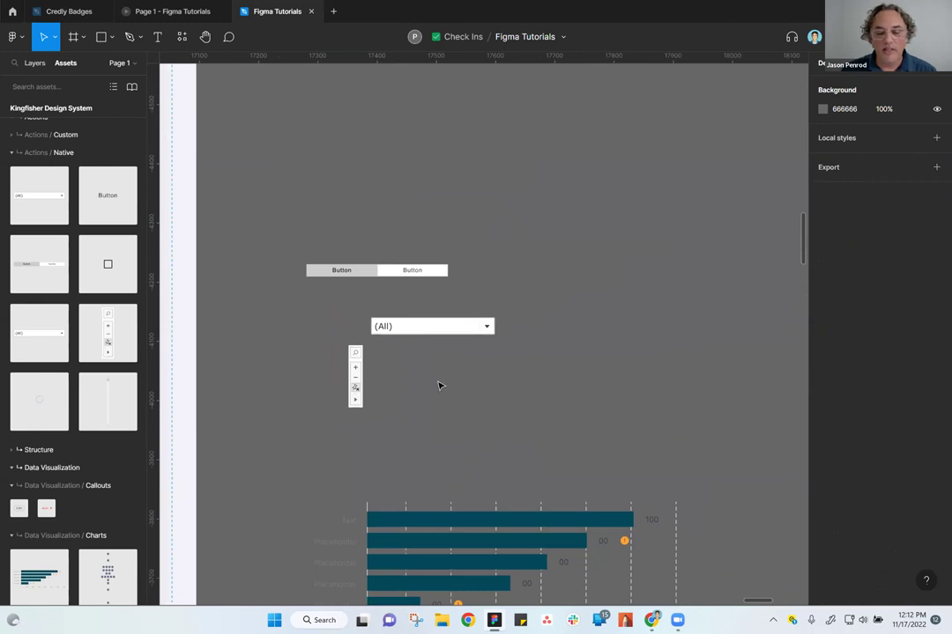
scroll(439, 396, down, 2)
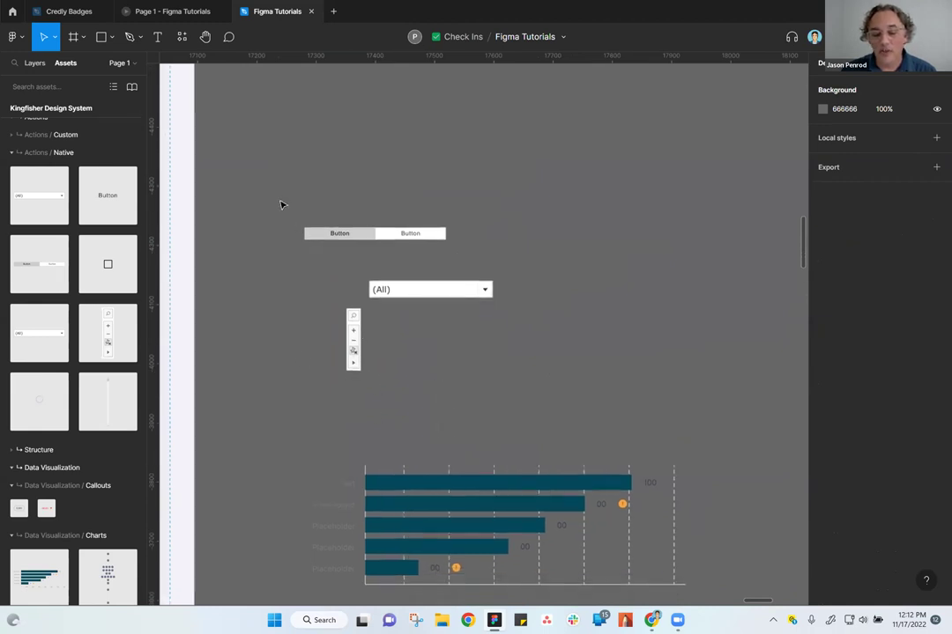
drag(365, 298, 397, 339)
scroll(80, 432, down, 6)
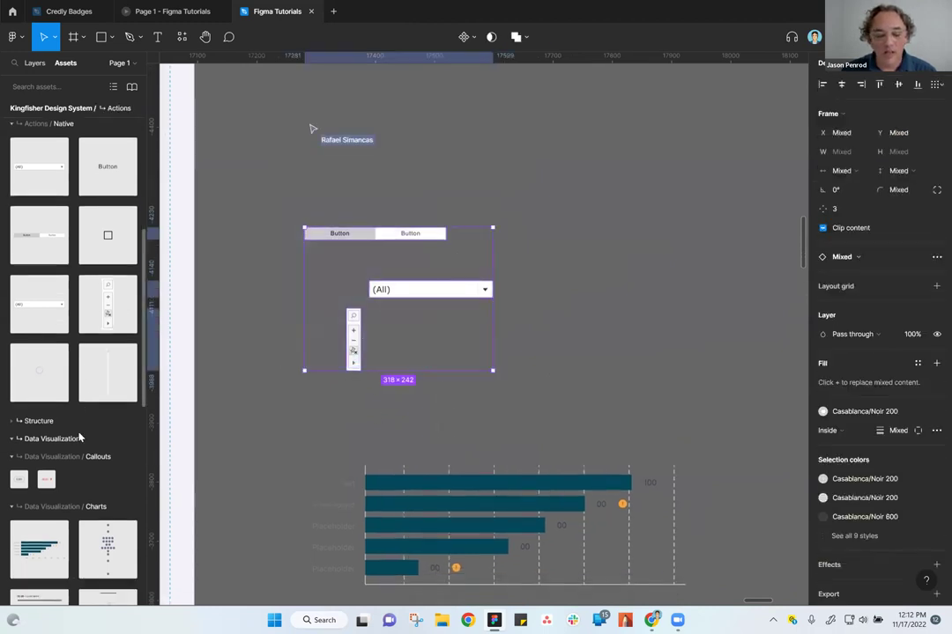
scroll(81, 419, up, 8)
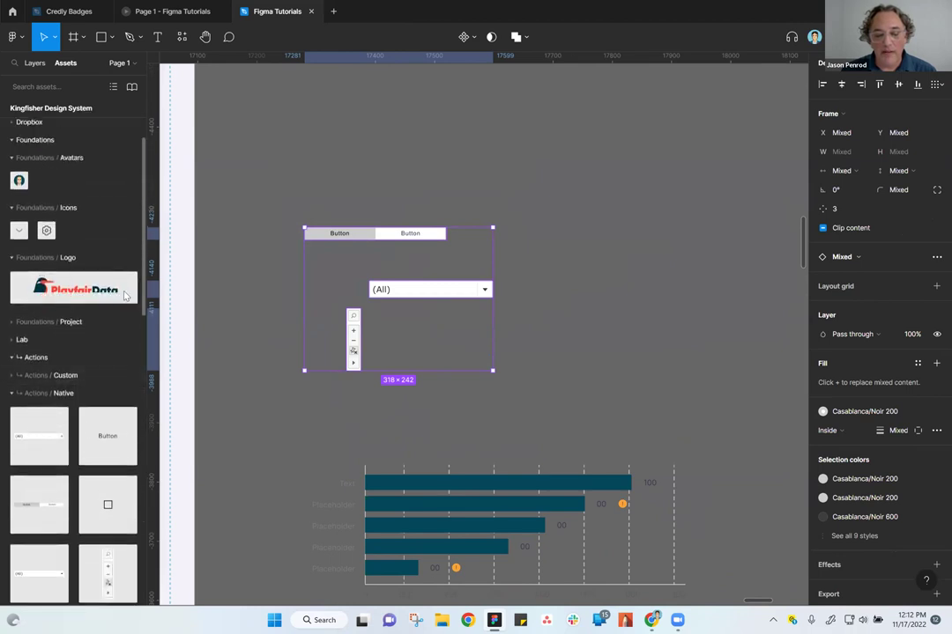
click(552, 432)
scroll(549, 369, left, 3)
scroll(548, 369, down, 1)
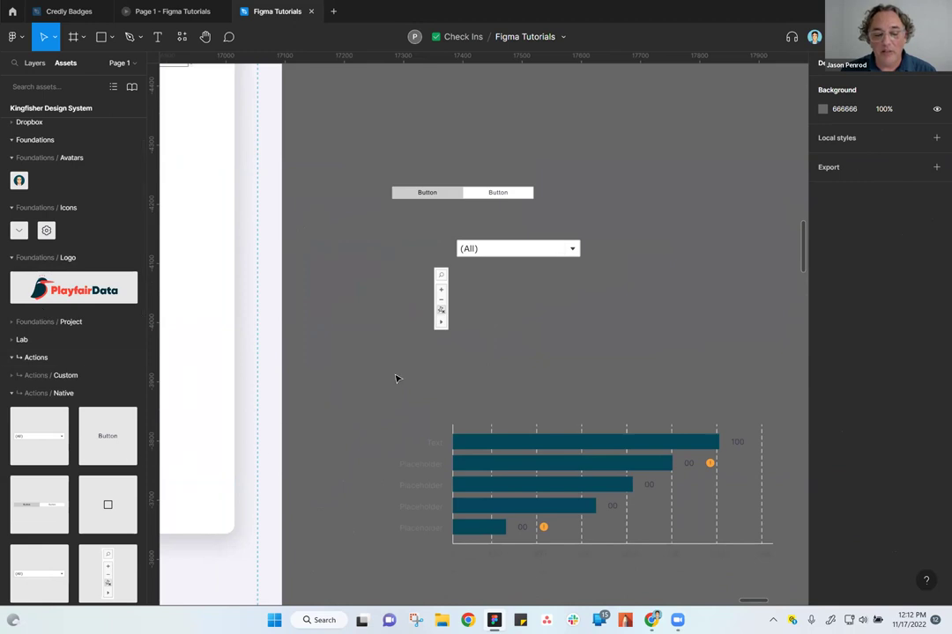
scroll(387, 395, down, 5)
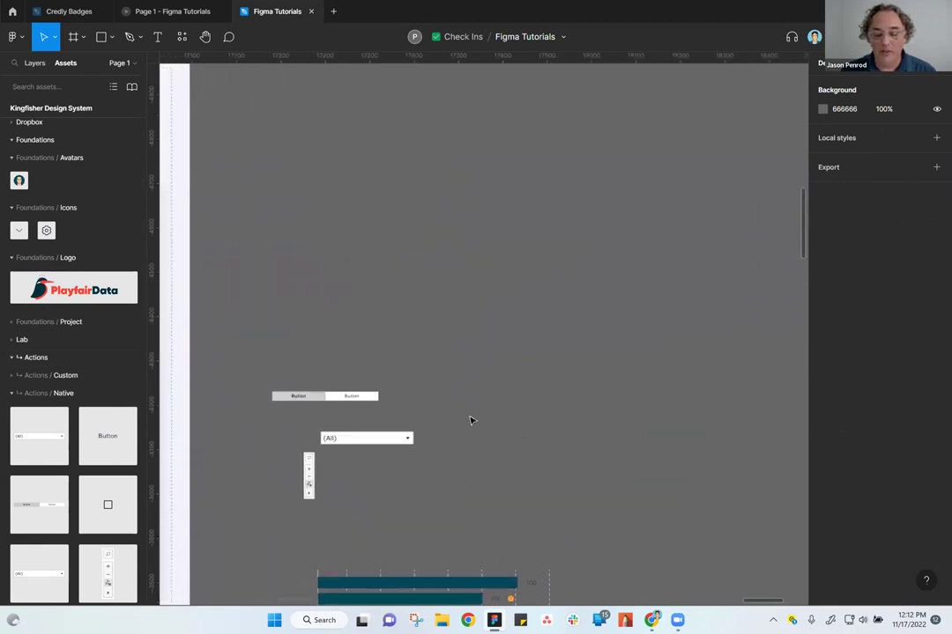
drag(490, 445, 484, 395)
drag(467, 456, 493, 322)
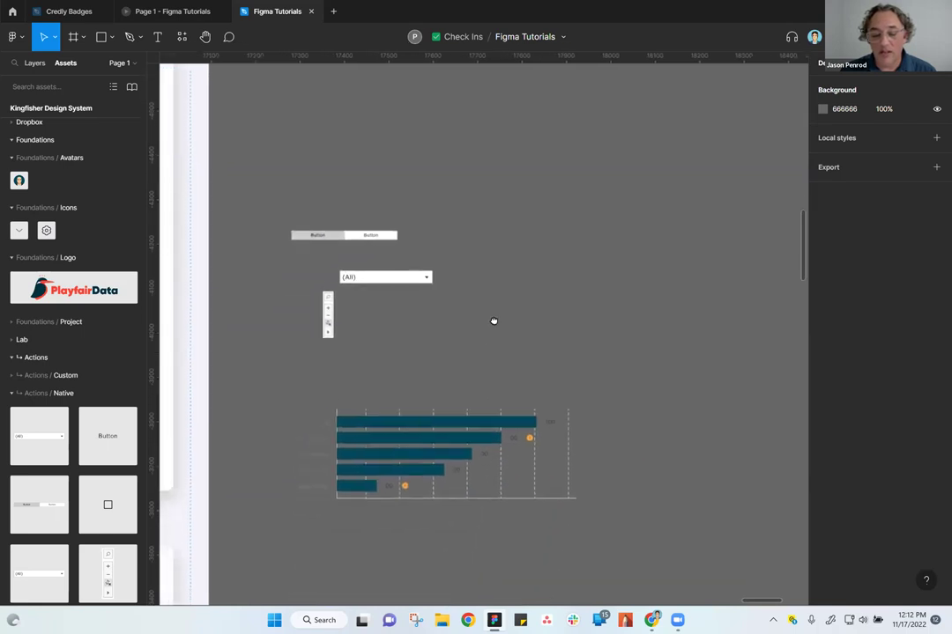
drag(437, 520, 412, 491)
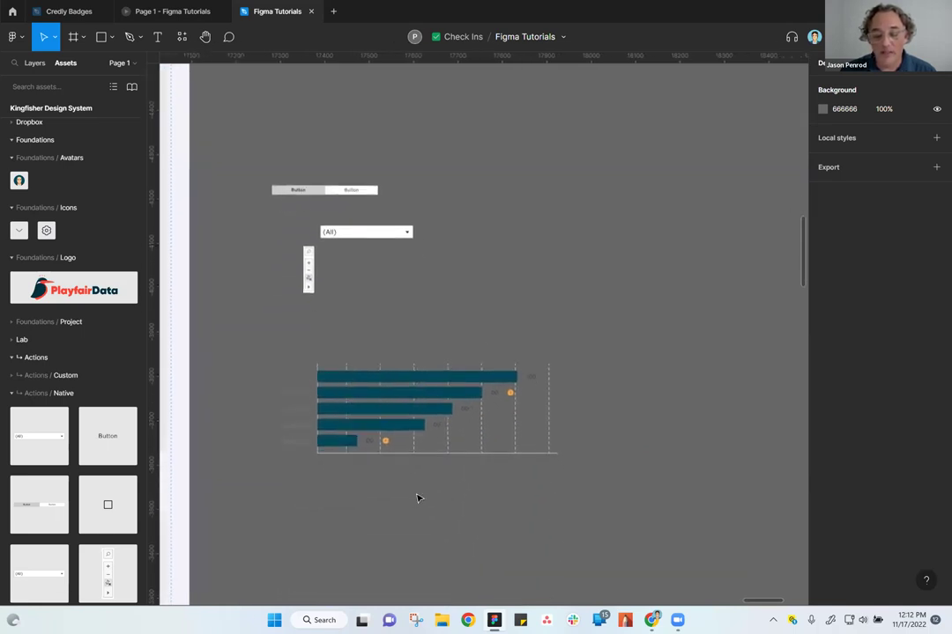
scroll(419, 499, down, 2)
scroll(421, 501, up, 3)
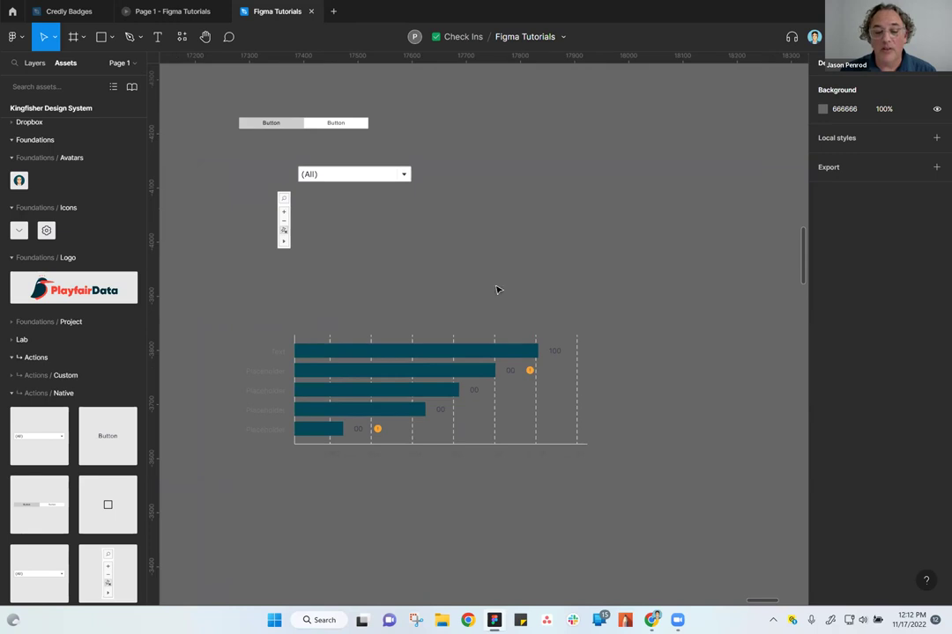
drag(467, 250, 428, 303)
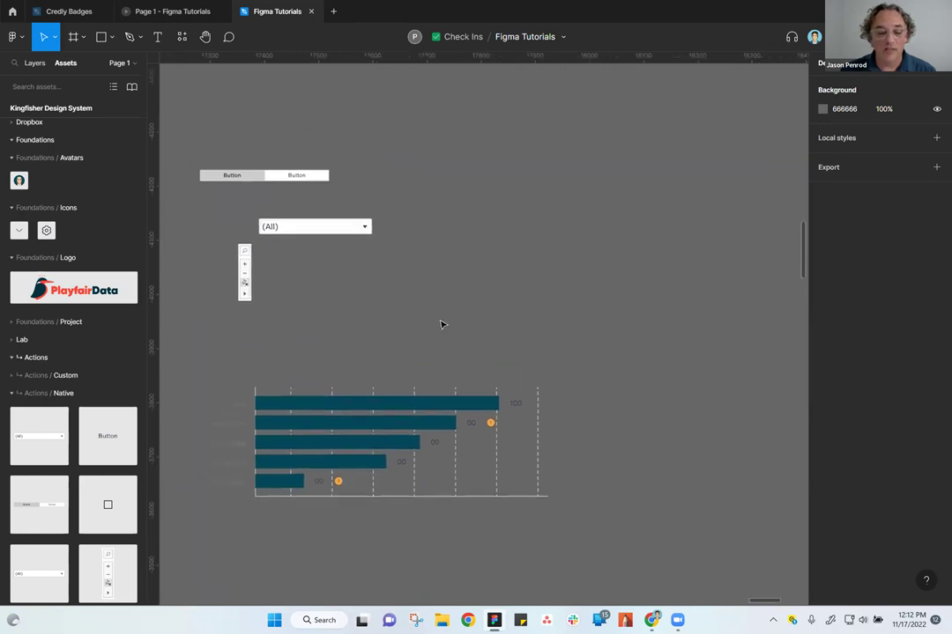
Inspect the bar chart's nested layers and the design system color styles offered for its Primary / Dark Gray color
click(450, 413)
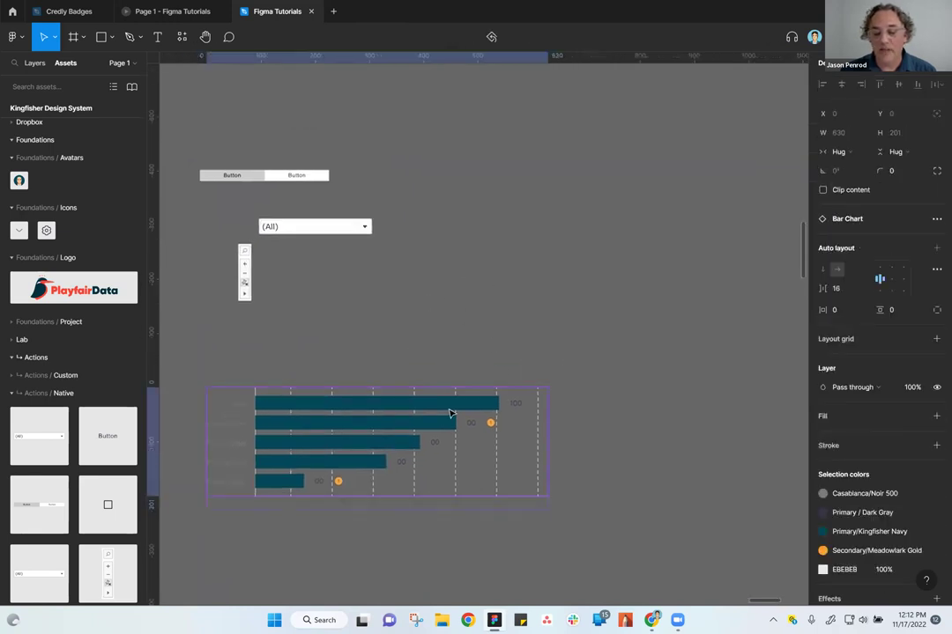
double_click(449, 413)
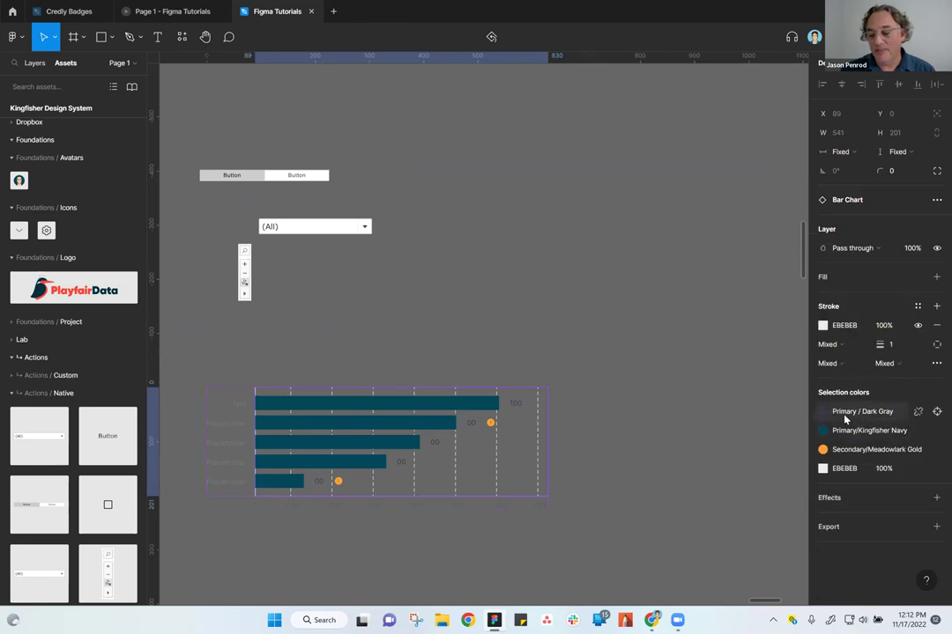
click(470, 407)
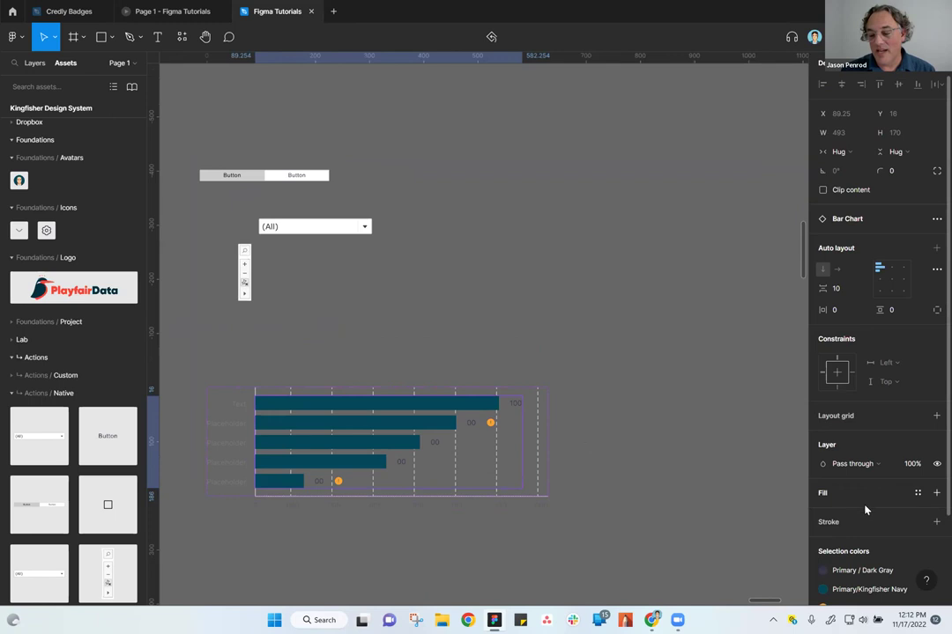
scroll(853, 555, down, 3)
click(851, 467)
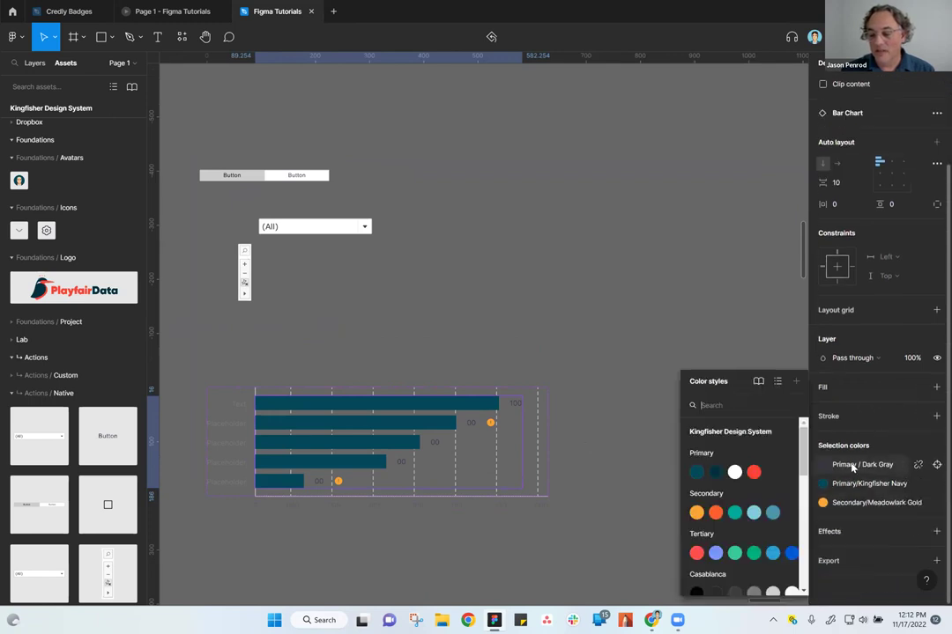
scroll(756, 511, down, 5)
scroll(761, 526, up, 3)
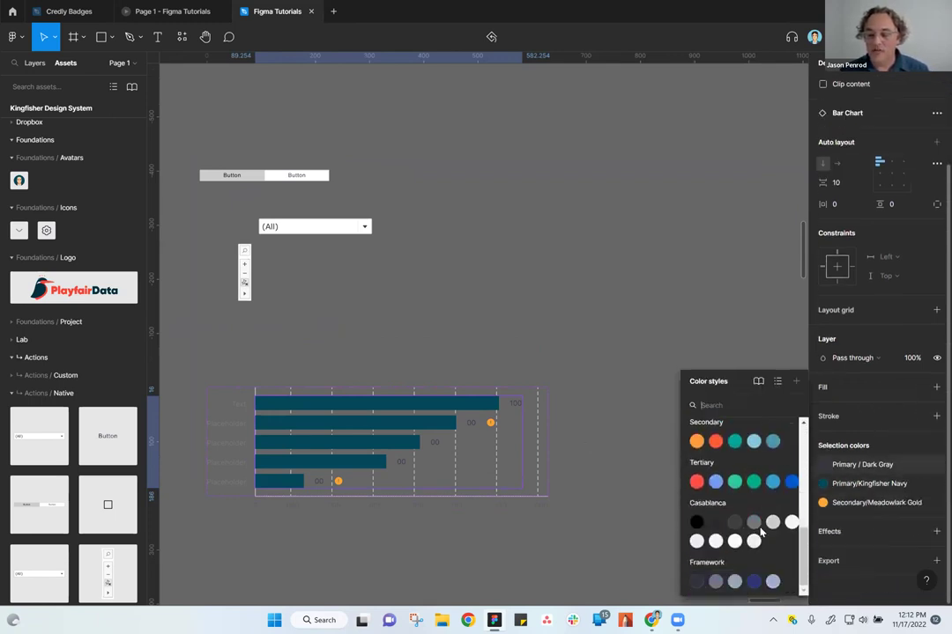
scroll(753, 526, down, 1)
scroll(754, 526, up, 2)
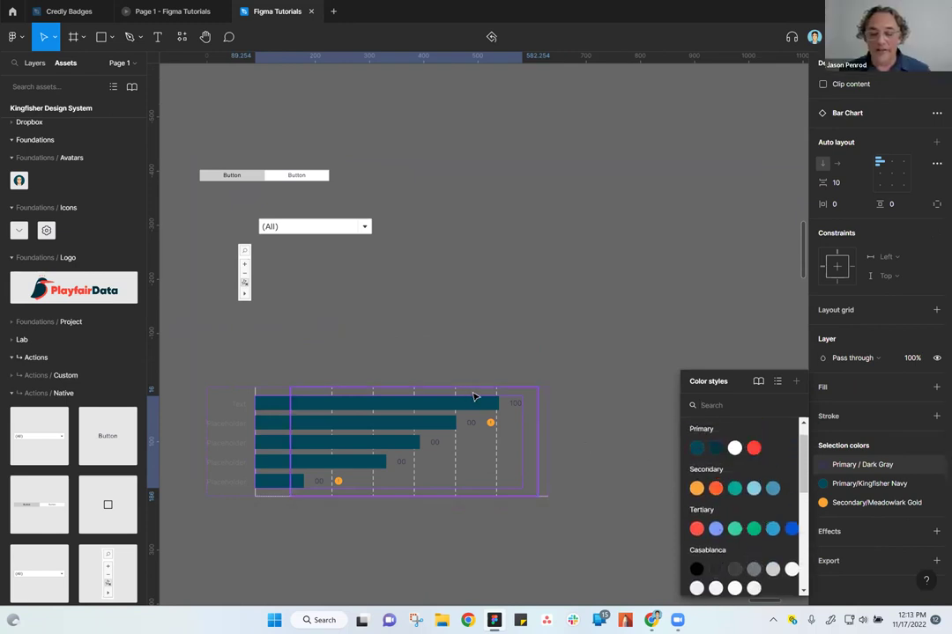
click(459, 222)
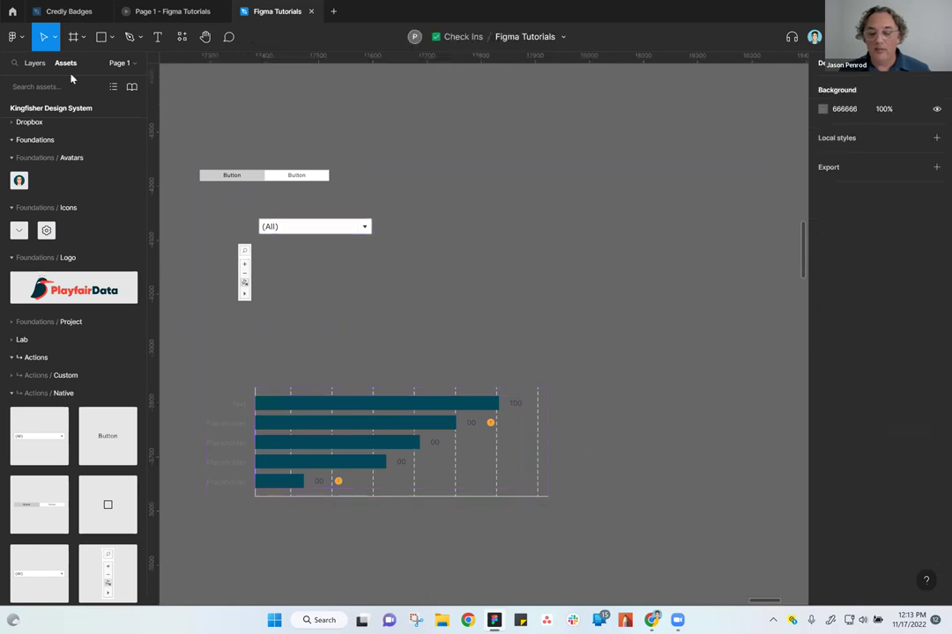
Draw a rectangle of about 182 × 197 on the empty canvas above and beside the bar chart, at about X 18044, Y -4209
click(112, 37)
mouse_move(564, 172)
mouse_down()
mouse_move(587, 207)
mouse_move(711, 287)
mouse_up()
click(100, 37)
Fill the rectangle with the red Primary color style of the Kingfisher Design System and move it closer to the dropdown
click(916, 230)
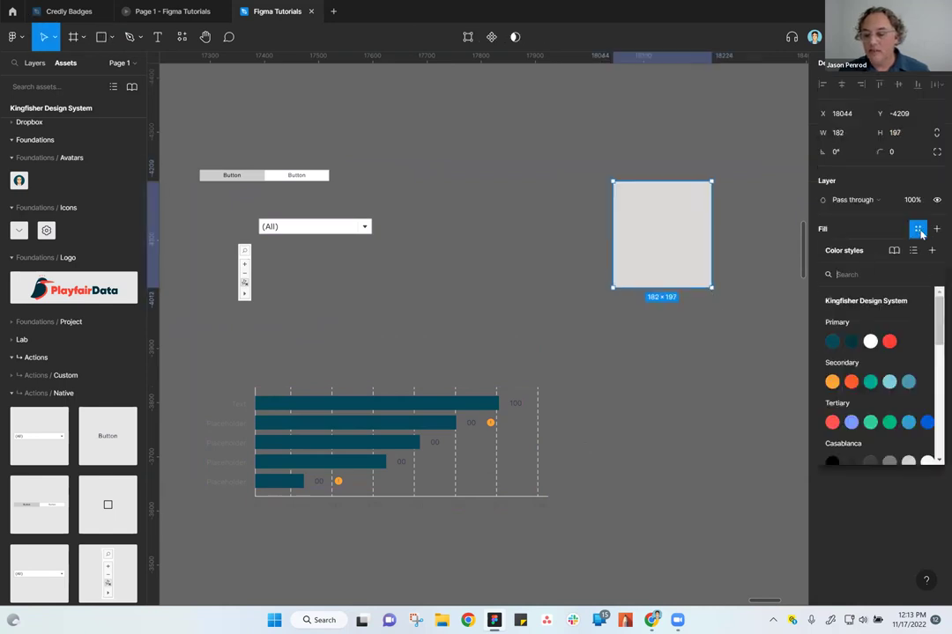
click(890, 342)
click(669, 383)
drag(658, 236, 573, 278)
click(621, 449)
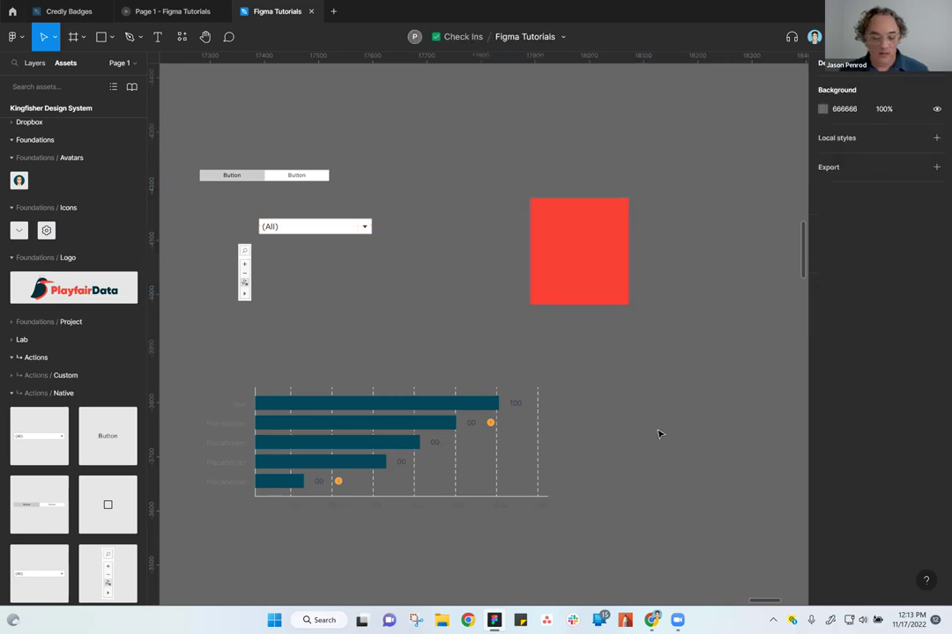
Examine the shared charts and controls in the Communication section of the Collaboration frame
scroll(592, 366, down, 3)
drag(617, 342, 707, 414)
scroll(603, 523, down, 3)
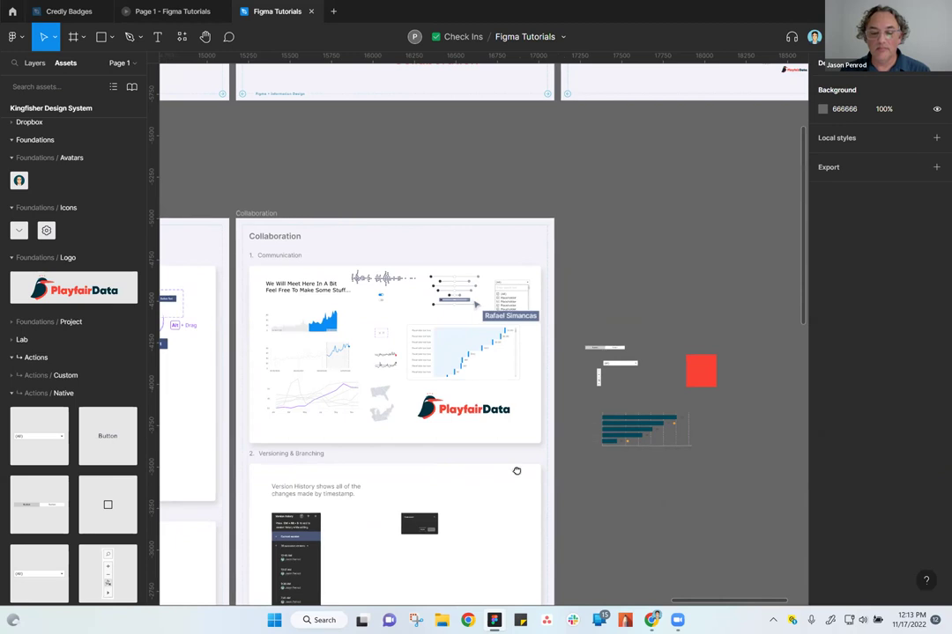
drag(516, 471, 568, 381)
scroll(554, 308, up, 5)
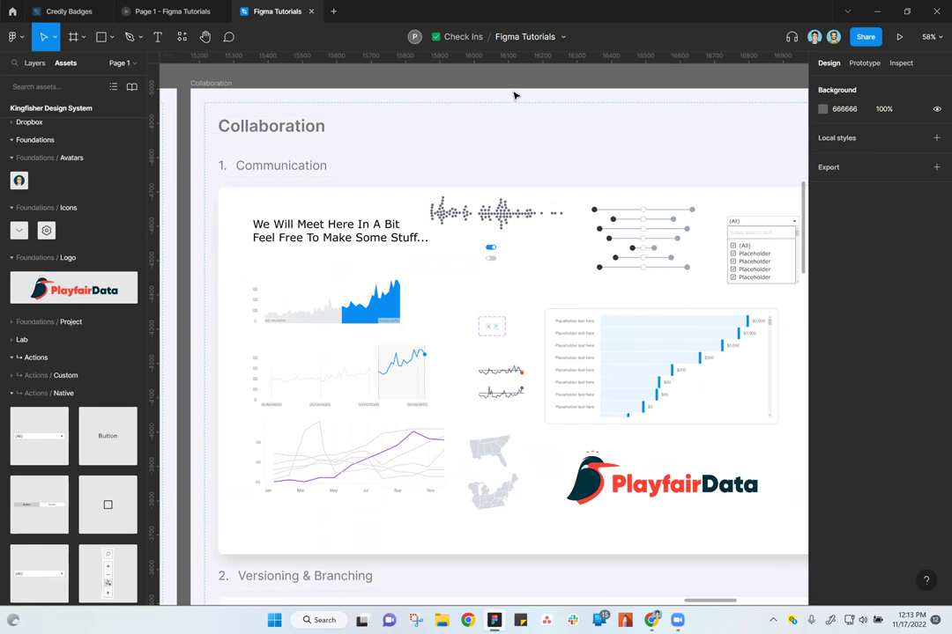
scroll(534, 278, down, 3)
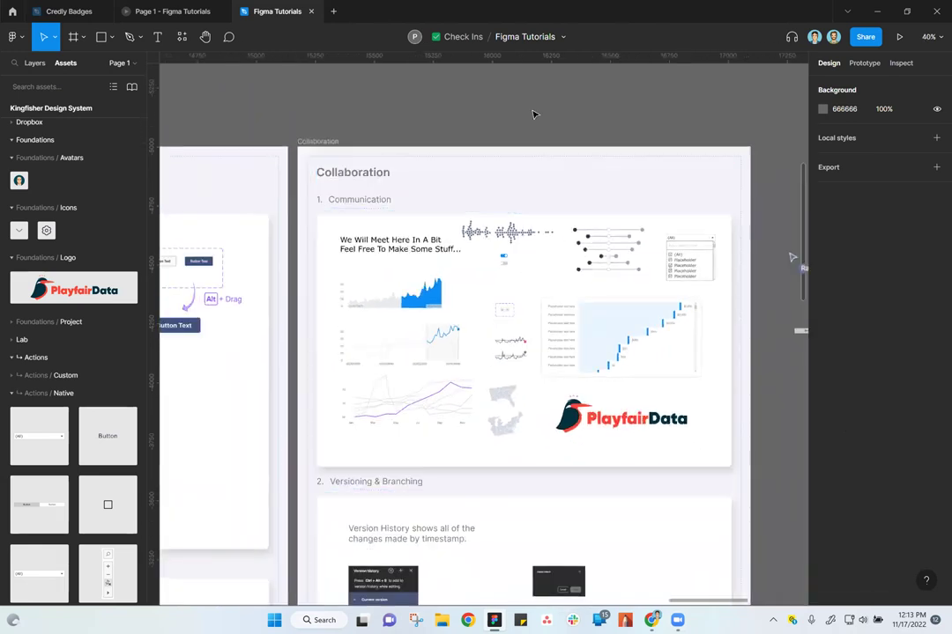
scroll(509, 326, down, 1)
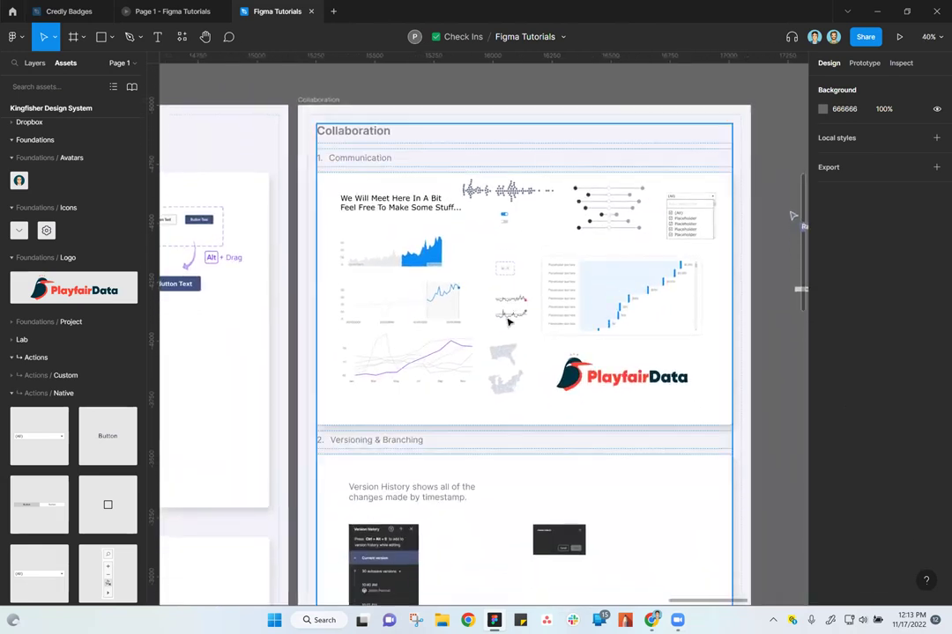
Glance at the team's project files, return to the Figma Tutorials file and look through the list of saved plugins
click(14, 12)
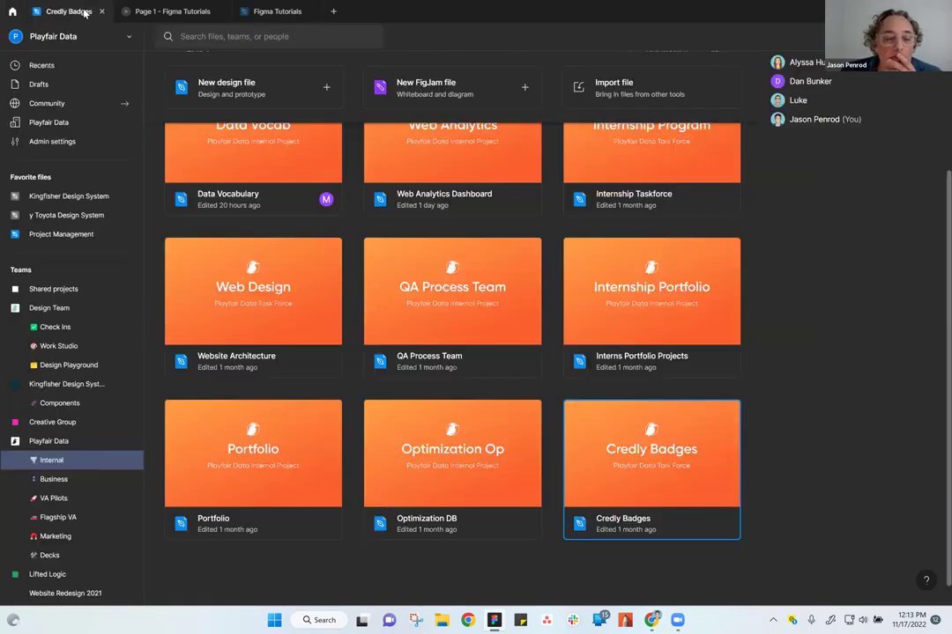
click(258, 10)
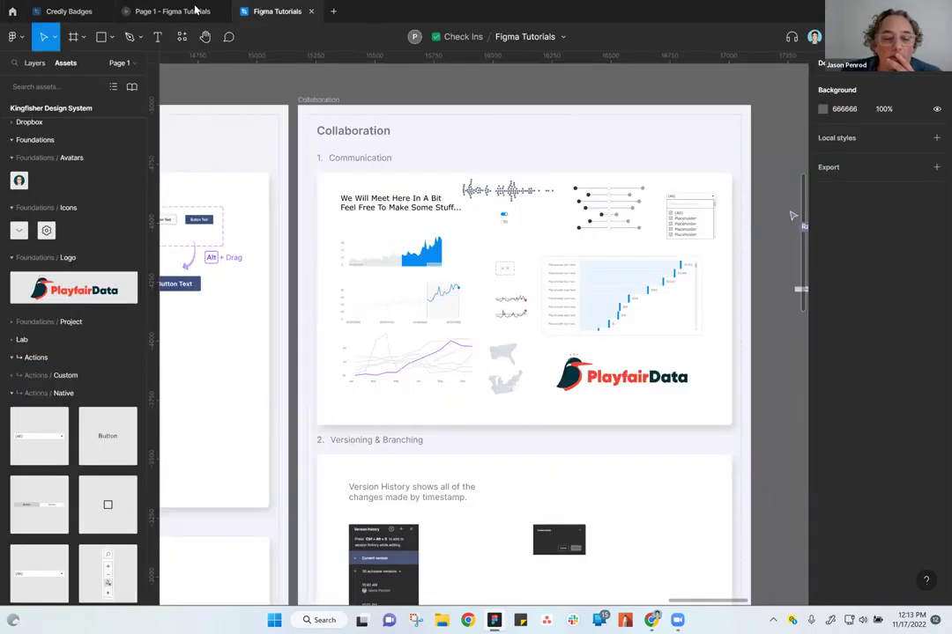
click(21, 37)
mouse_move(44, 200)
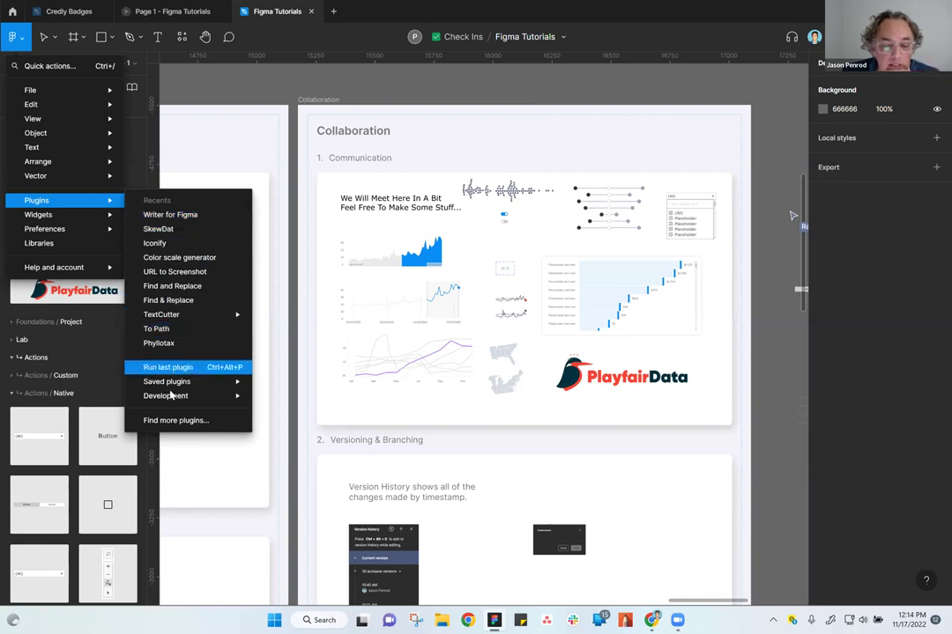
mouse_move(172, 400)
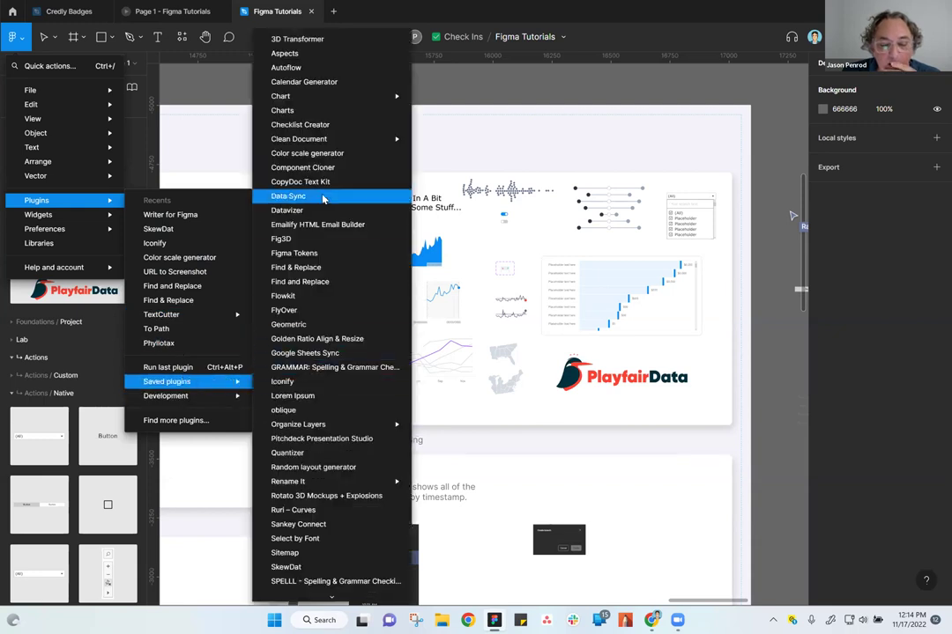
scroll(323, 232, down, 1)
scroll(323, 231, down, 4)
mouse_move(324, 476)
scroll(329, 414, up, 5)
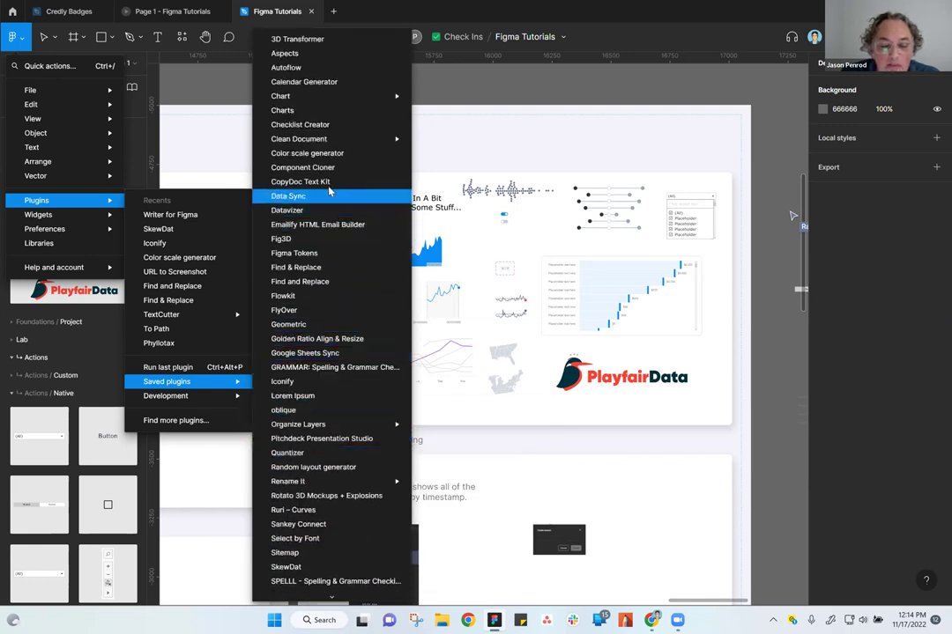
Run the saved Flowkit plugin over the empty canvas around the red rectangle and glance at its activation page
mouse_move(317, 141)
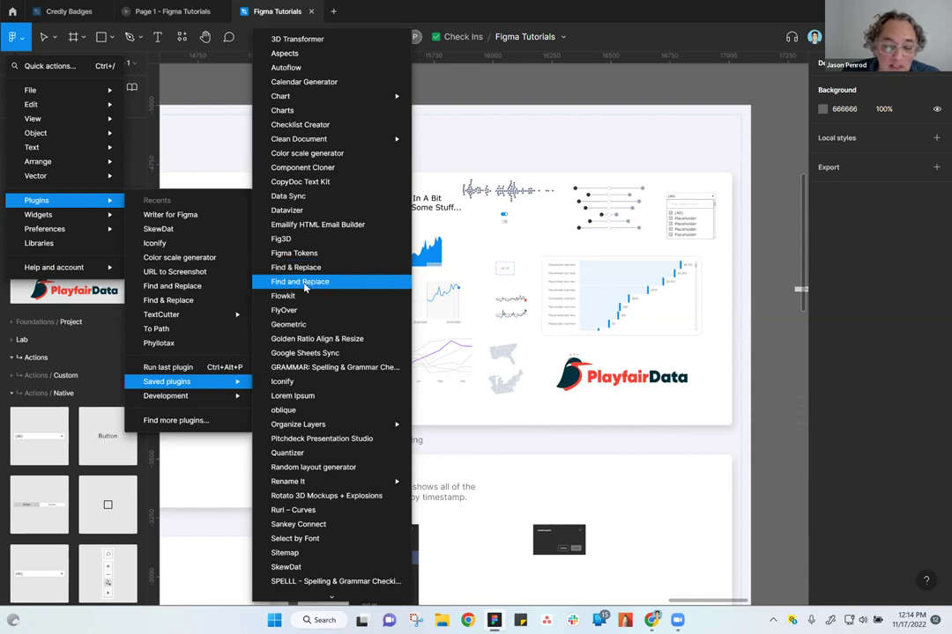
click(279, 297)
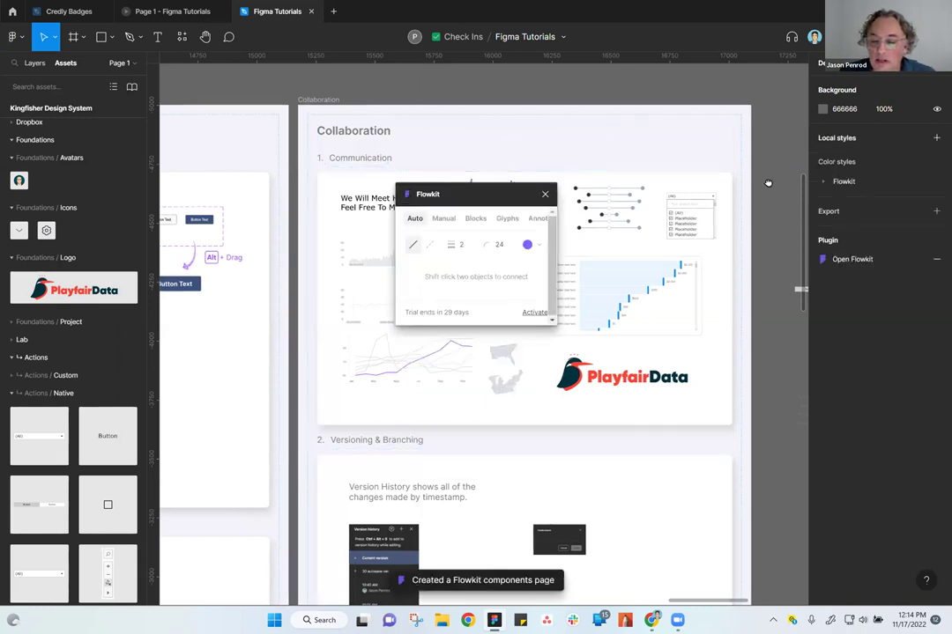
scroll(767, 183, right, 10)
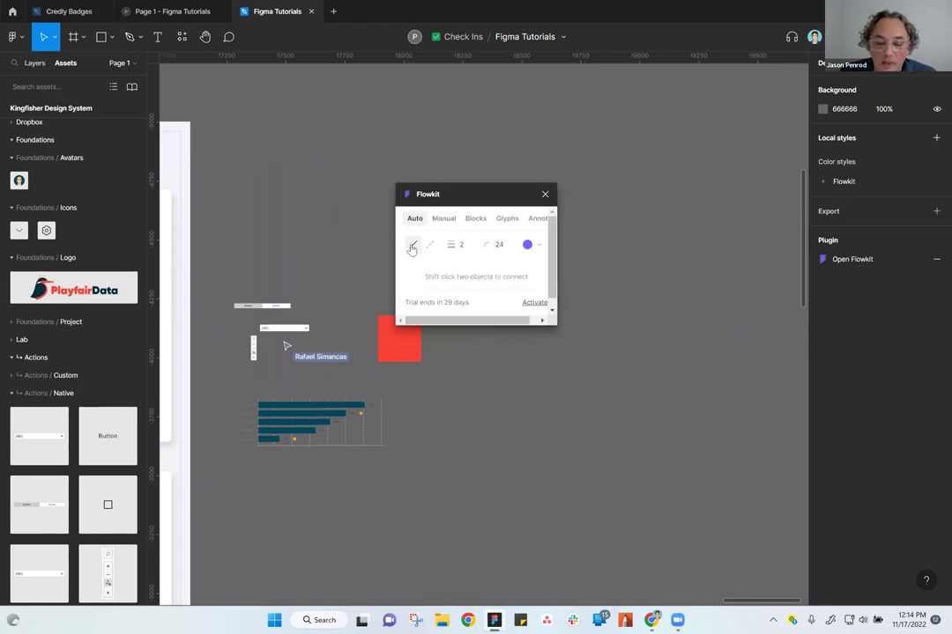
click(533, 302)
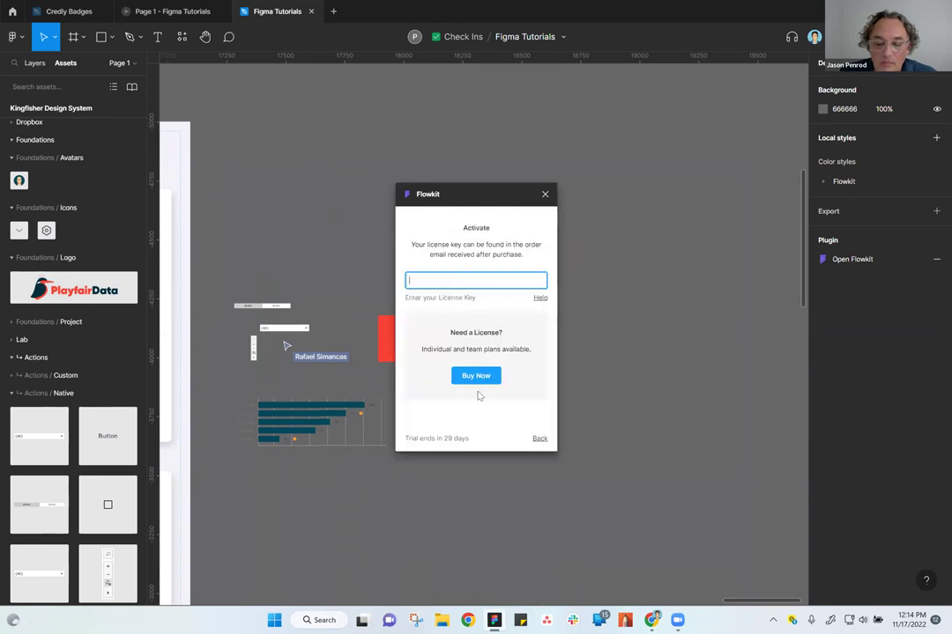
click(540, 441)
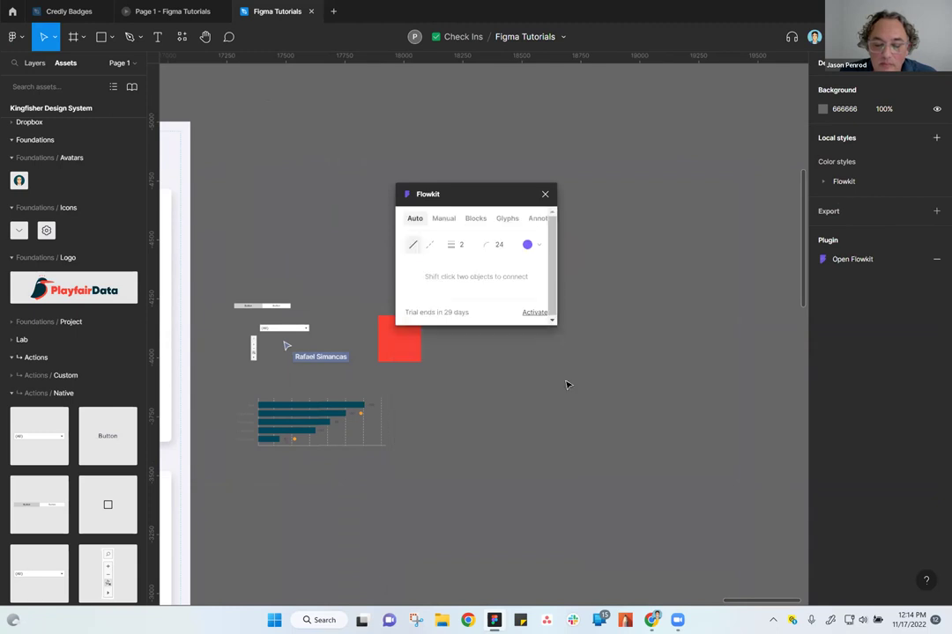
Set Flowkit's manual connector color to black and place a straight arrow and a curved corner arrow on the empty canvas beyond the red rectangle
click(527, 250)
click(439, 220)
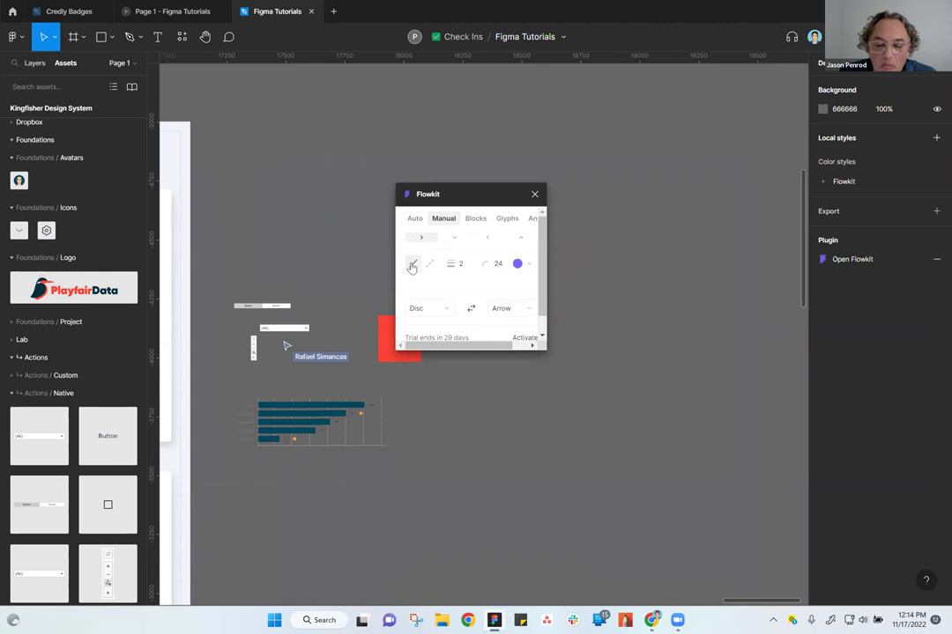
scroll(472, 330, down, 1)
scroll(459, 308, up, 1)
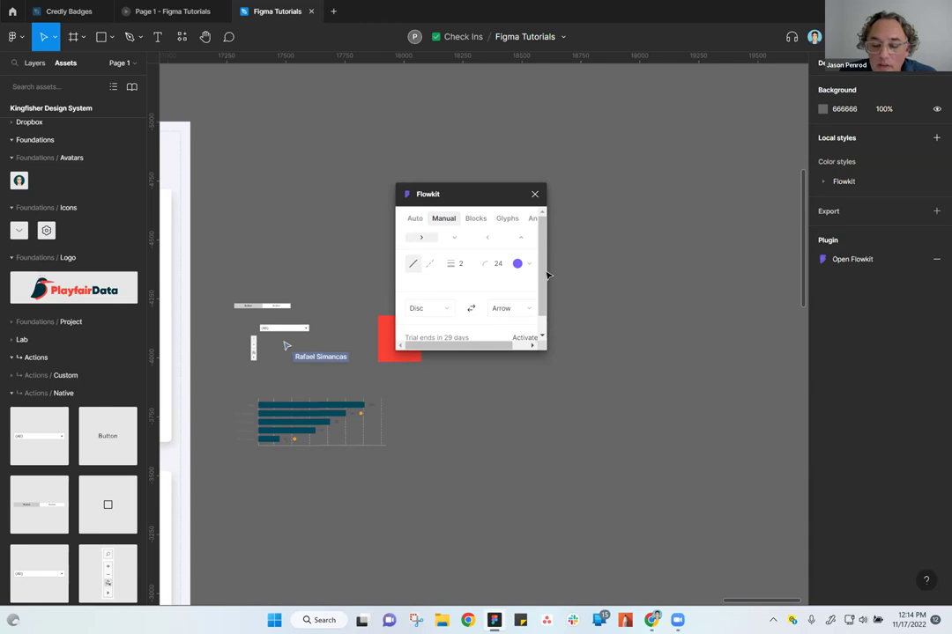
click(520, 263)
click(493, 254)
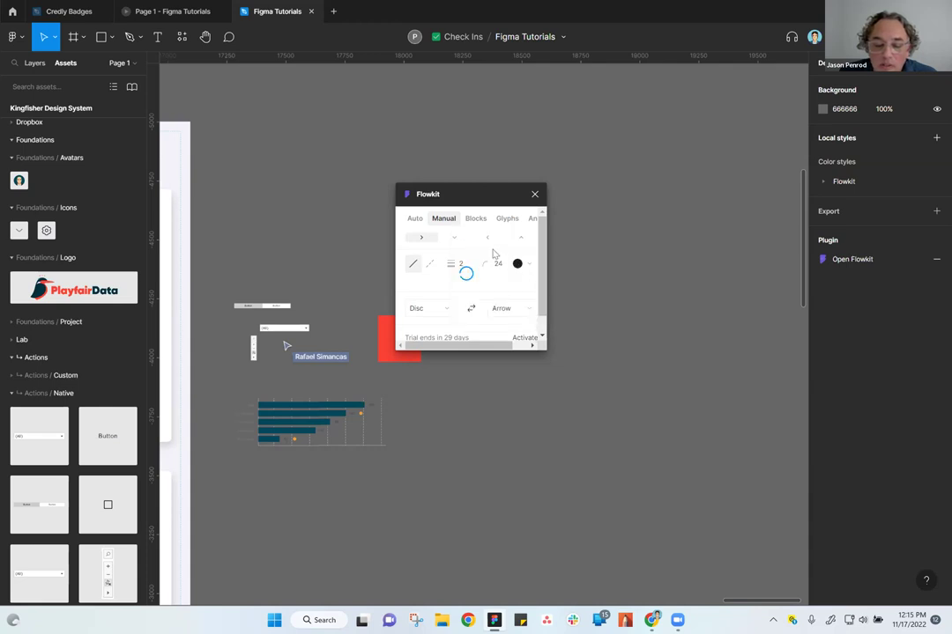
drag(434, 306, 609, 261)
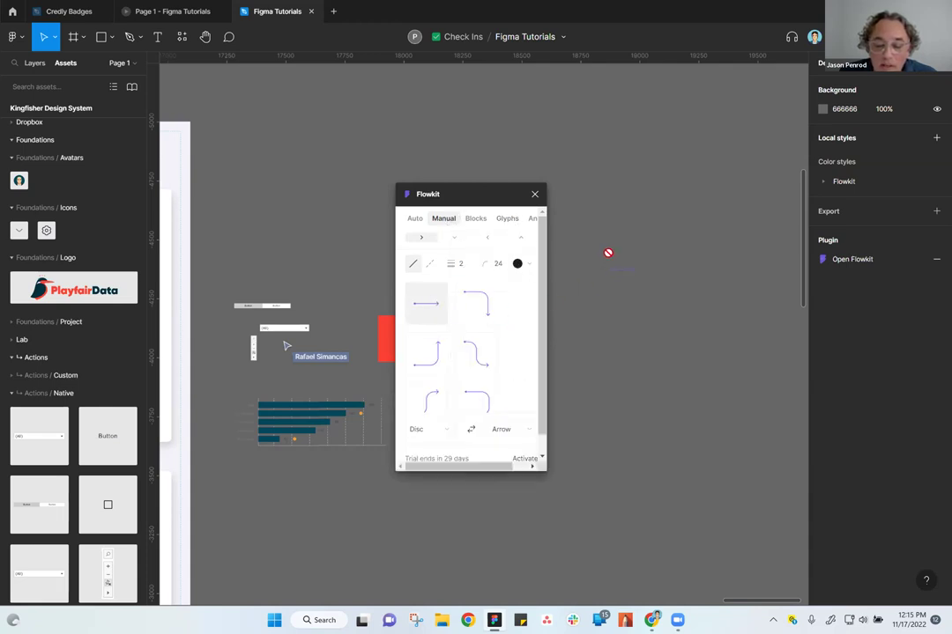
drag(451, 306, 653, 319)
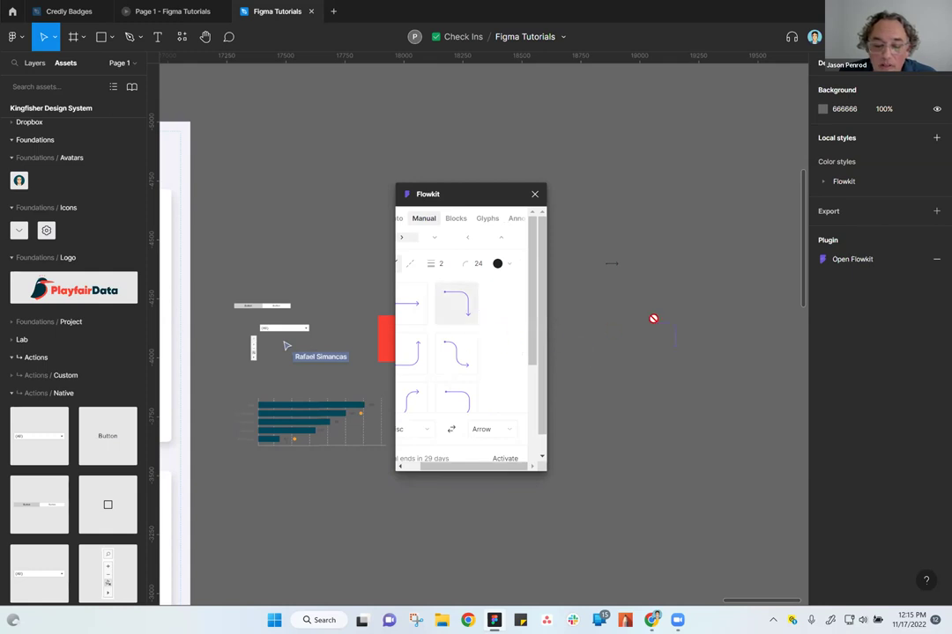
Look through Flowkit's blocks, glyphs and annotation options and close the plugin
click(454, 220)
click(507, 219)
click(524, 219)
click(440, 219)
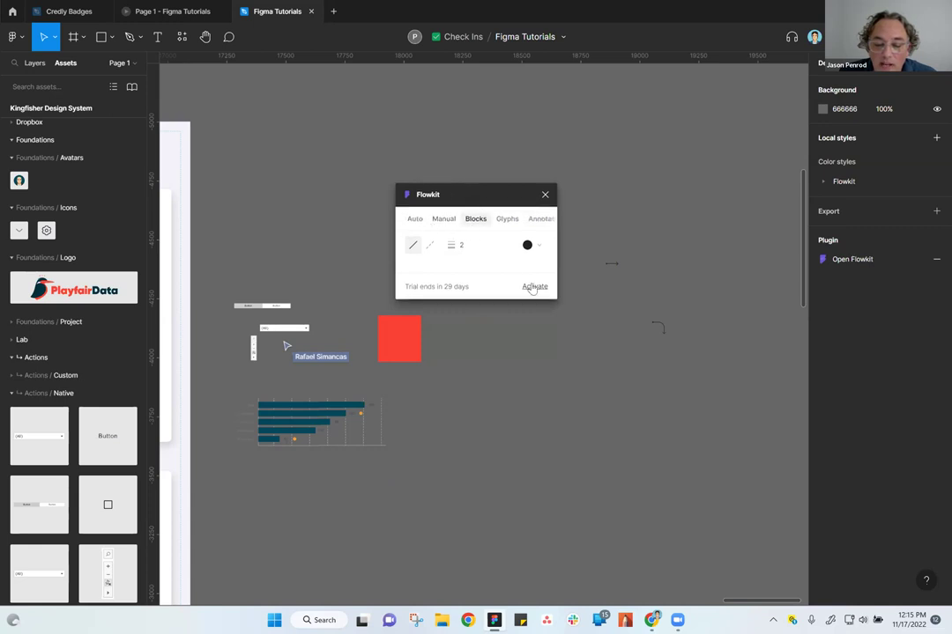
click(545, 194)
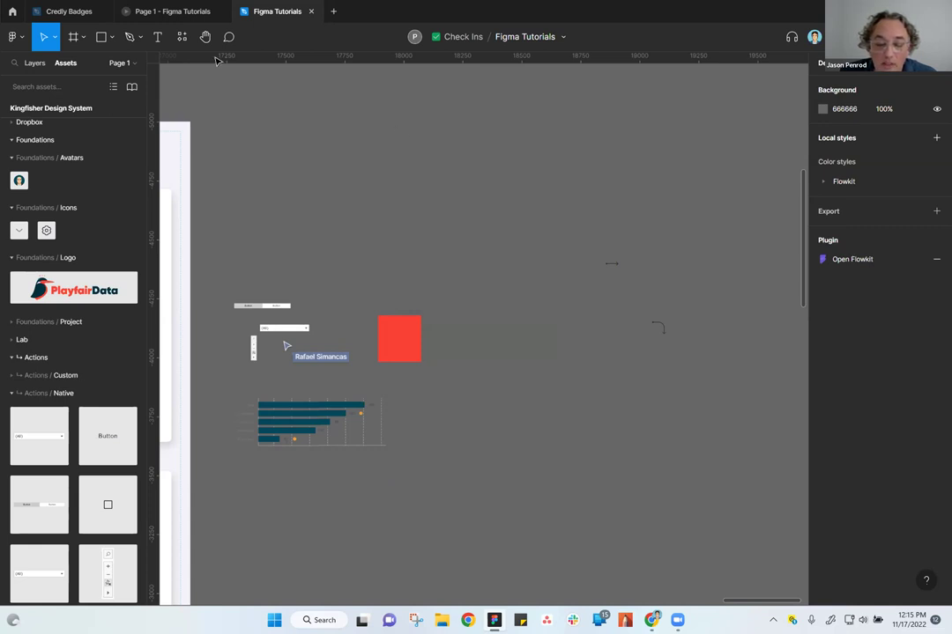
Run the Iconify plugin, search its icons for "happy" and close it without importing one
click(13, 36)
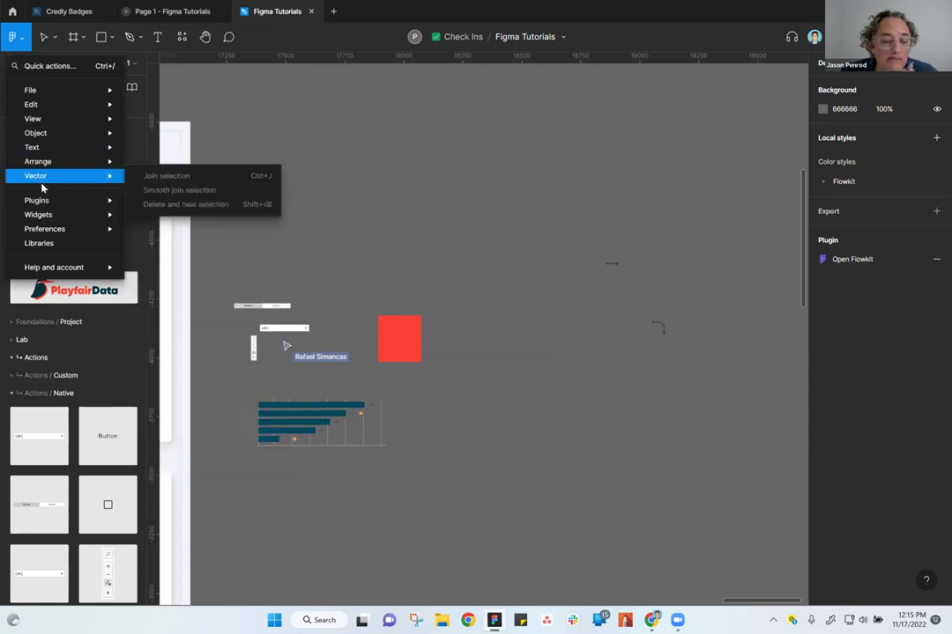
mouse_move(51, 206)
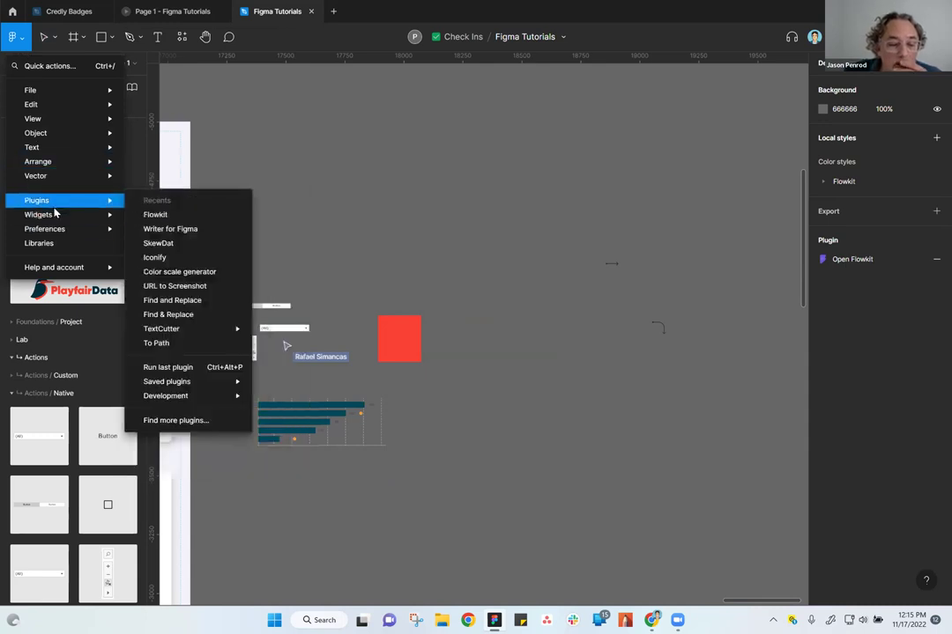
click(175, 259)
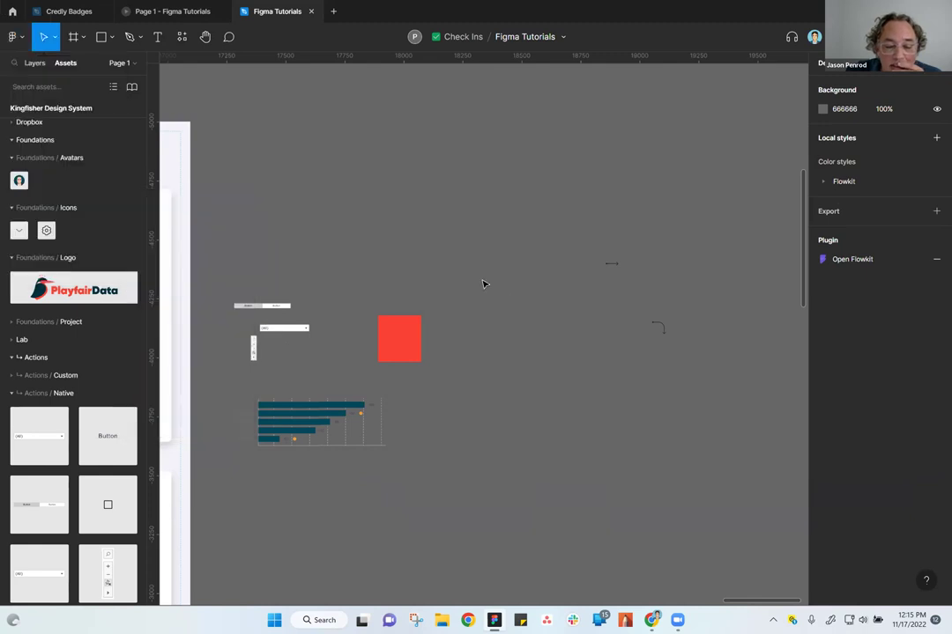
drag(295, 151, 482, 104)
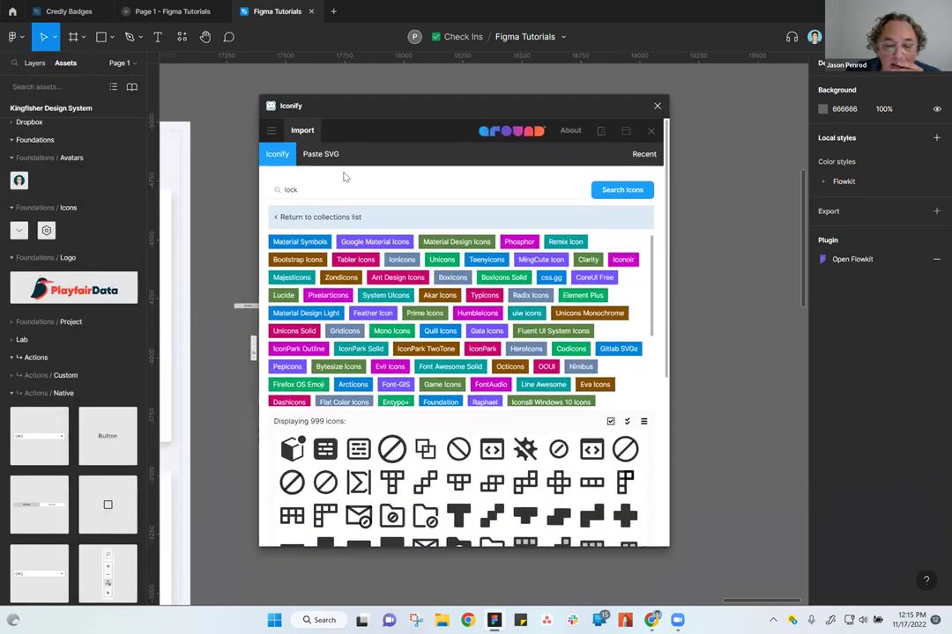
click(357, 191)
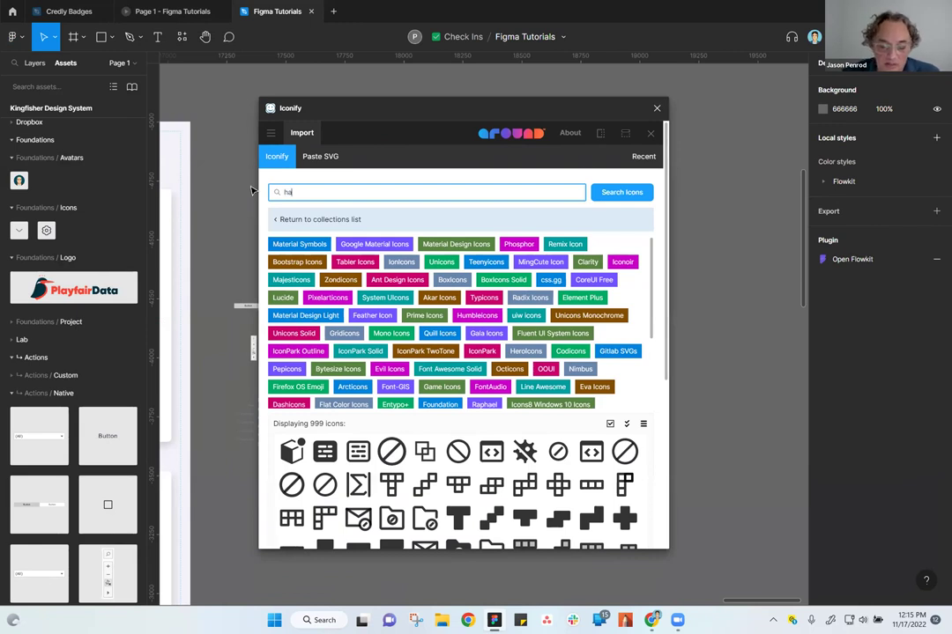
key(Return)
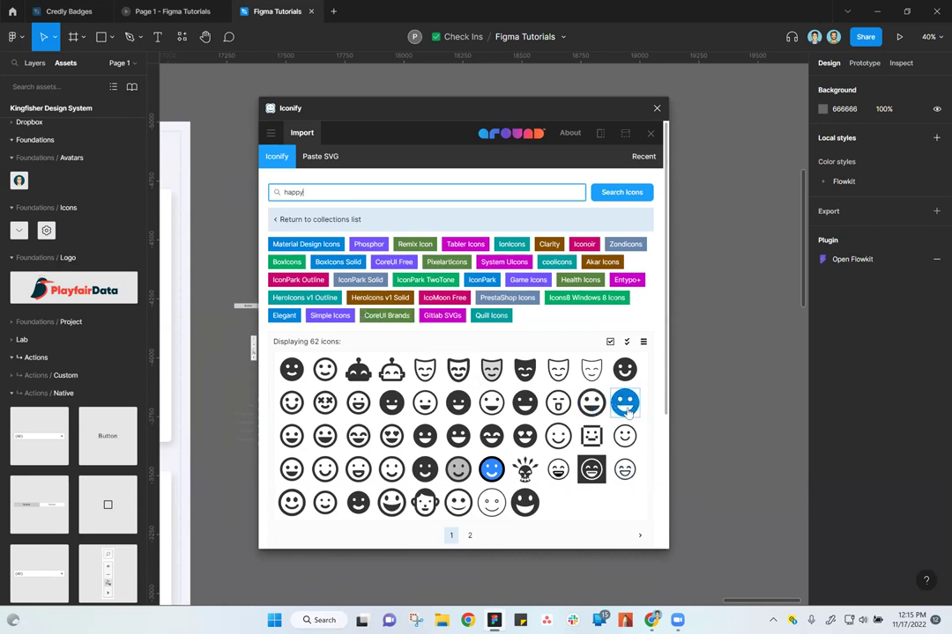
click(656, 108)
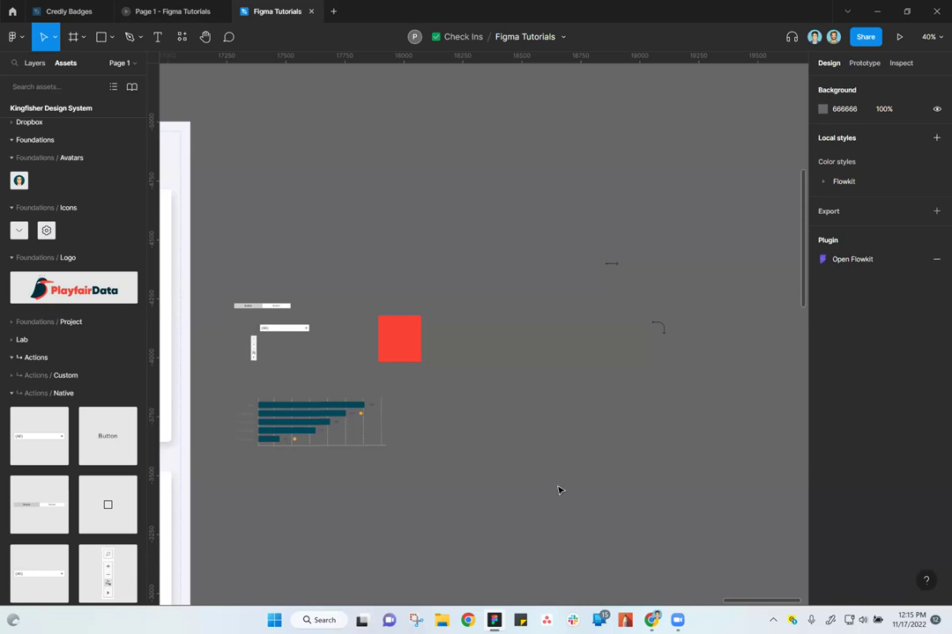
Select the button toggles above the dropdown to inspect their properties, and return to the charts in the Communication section
drag(289, 236, 434, 266)
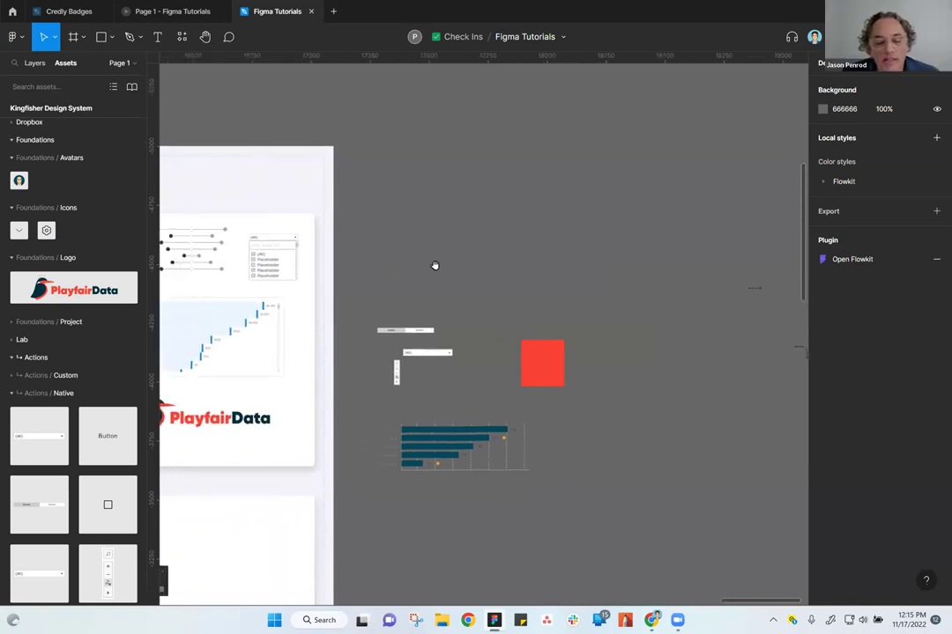
scroll(435, 489, up, 3)
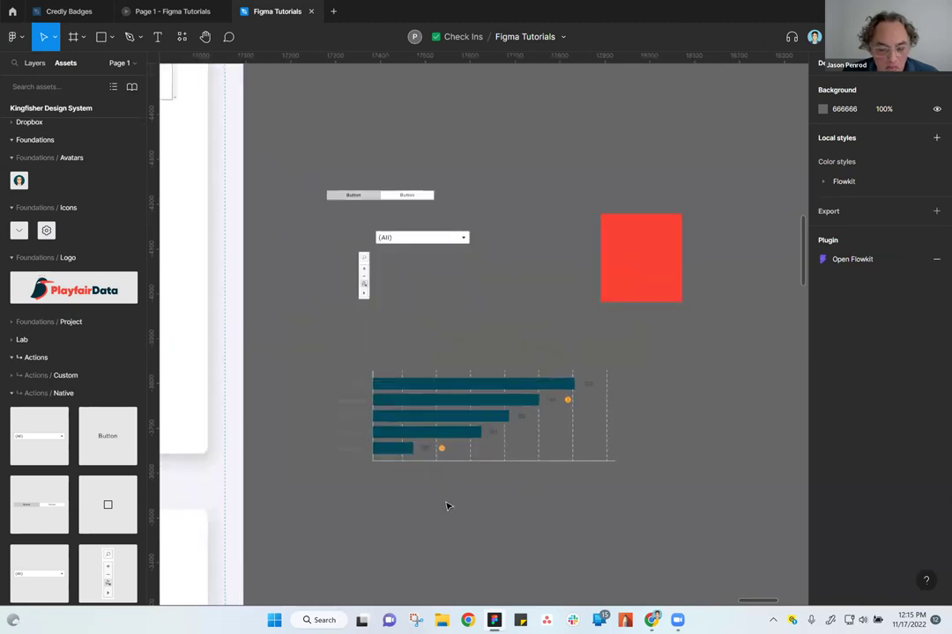
drag(502, 248, 520, 497)
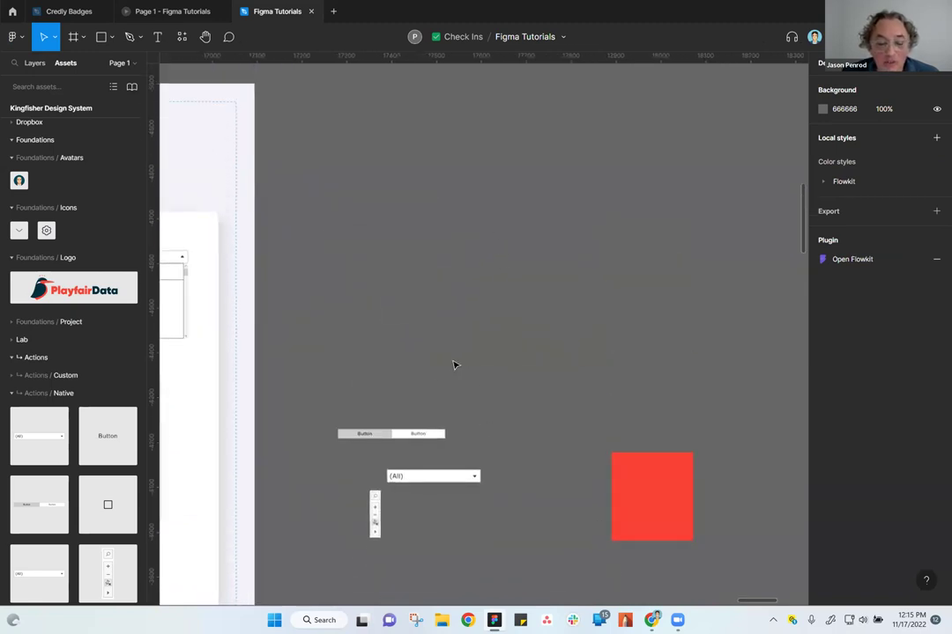
click(373, 436)
drag(349, 470, 824, 448)
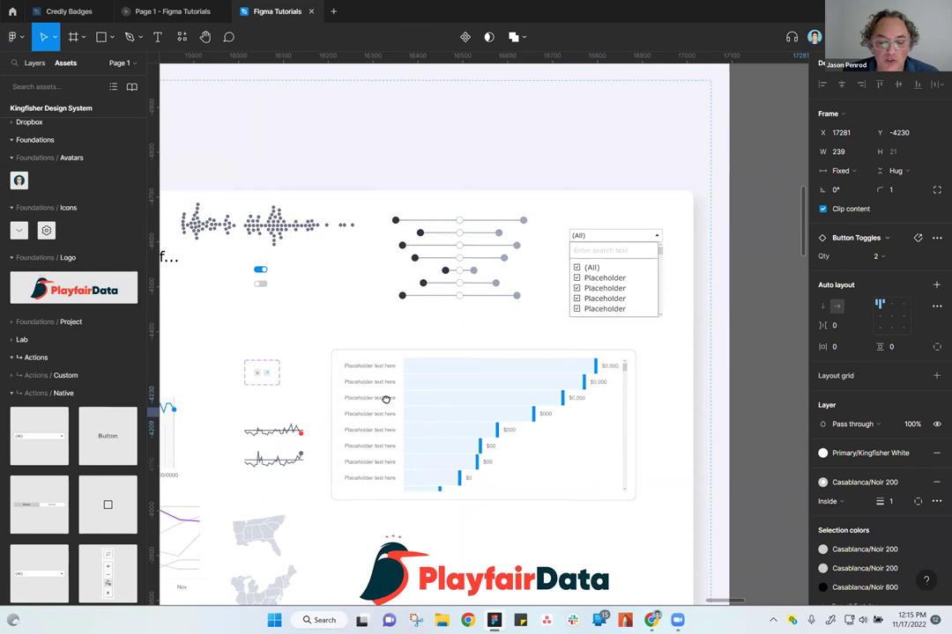
scroll(388, 405, left, 5)
scroll(424, 410, up, 5)
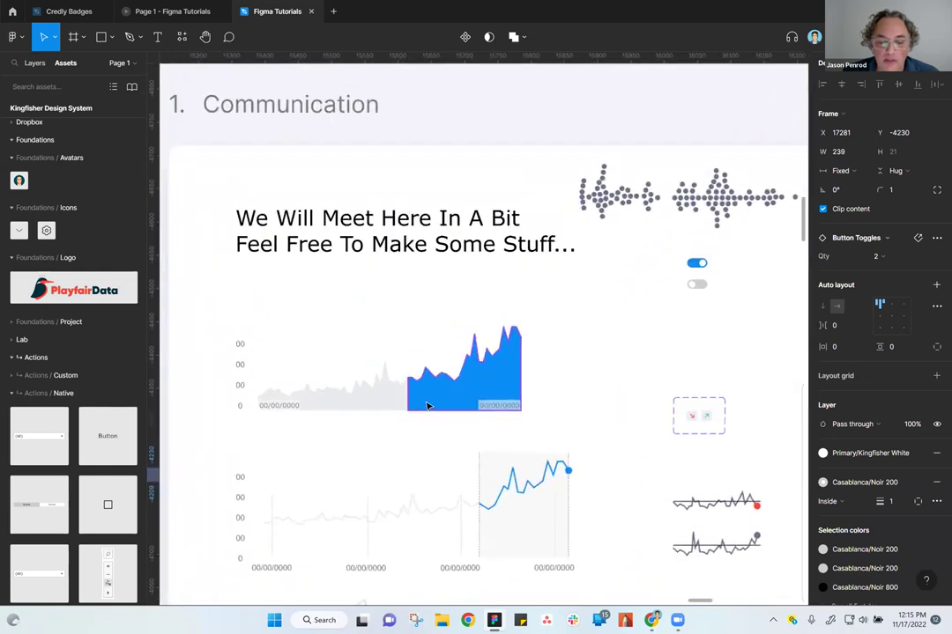
scroll(426, 406, up, 3)
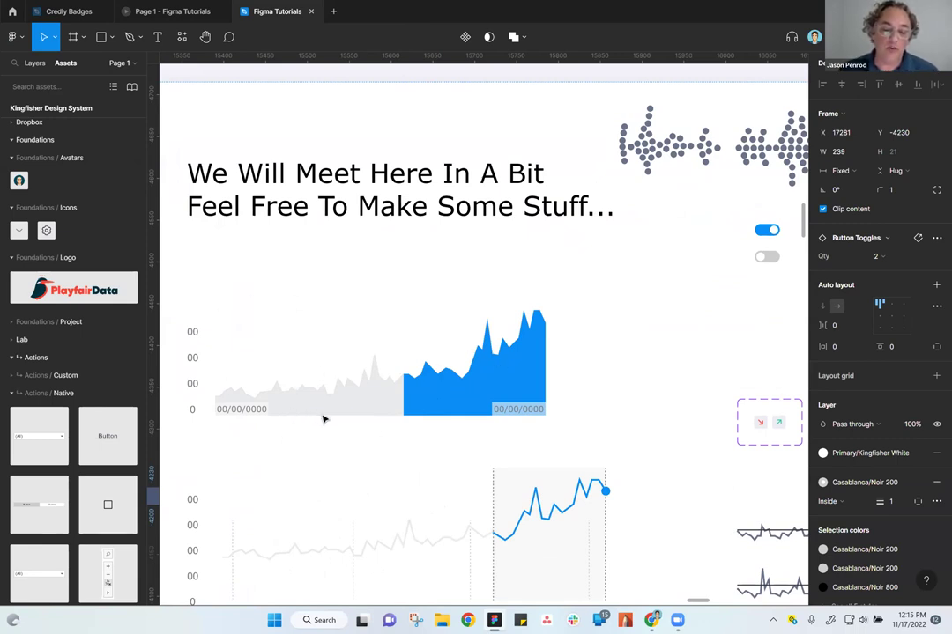
Select the area chart below the heading text and inspect its auto layout and color styles along with the charts beneath it
click(425, 398)
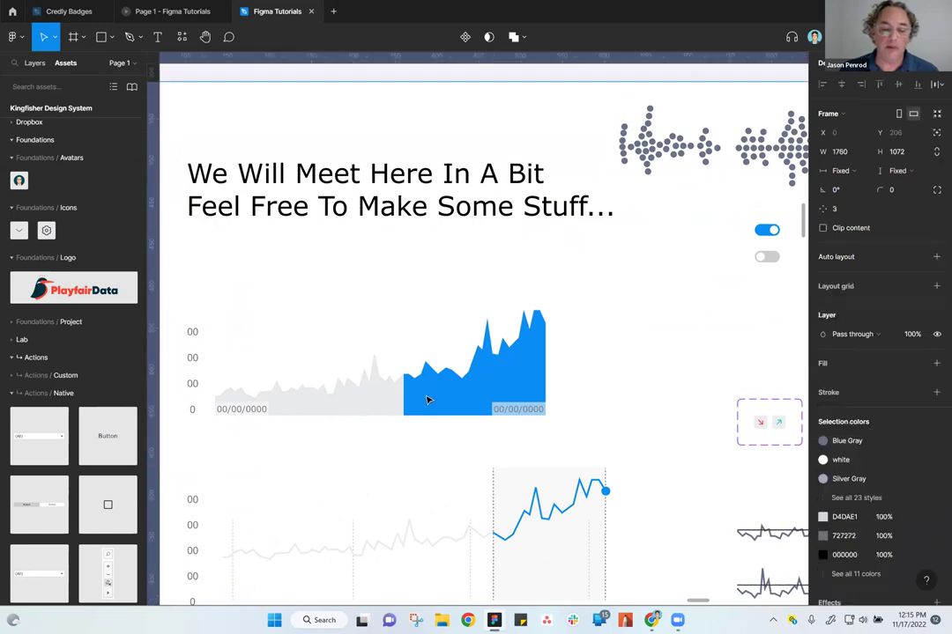
double_click(299, 399)
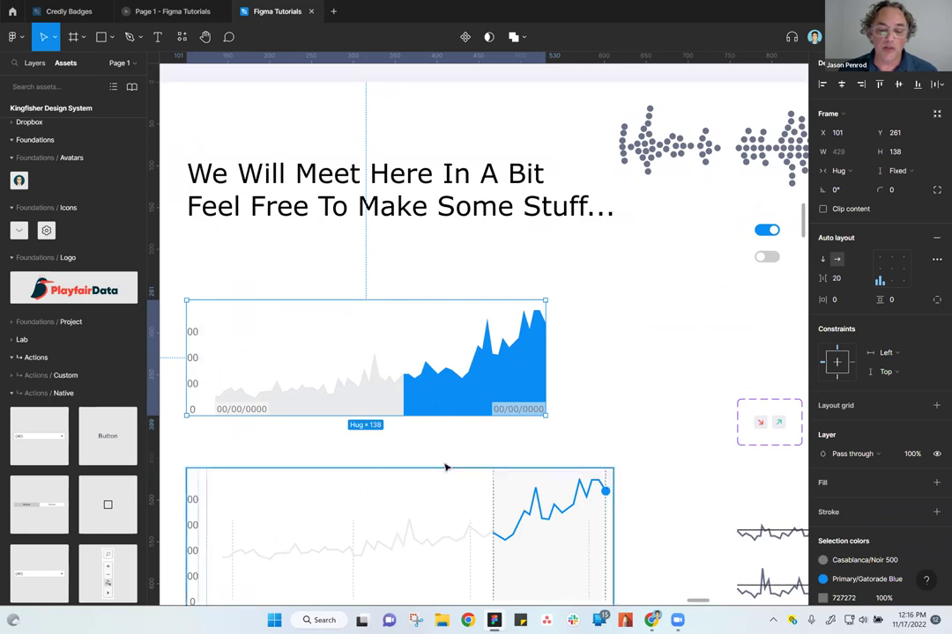
scroll(542, 564, down, 4)
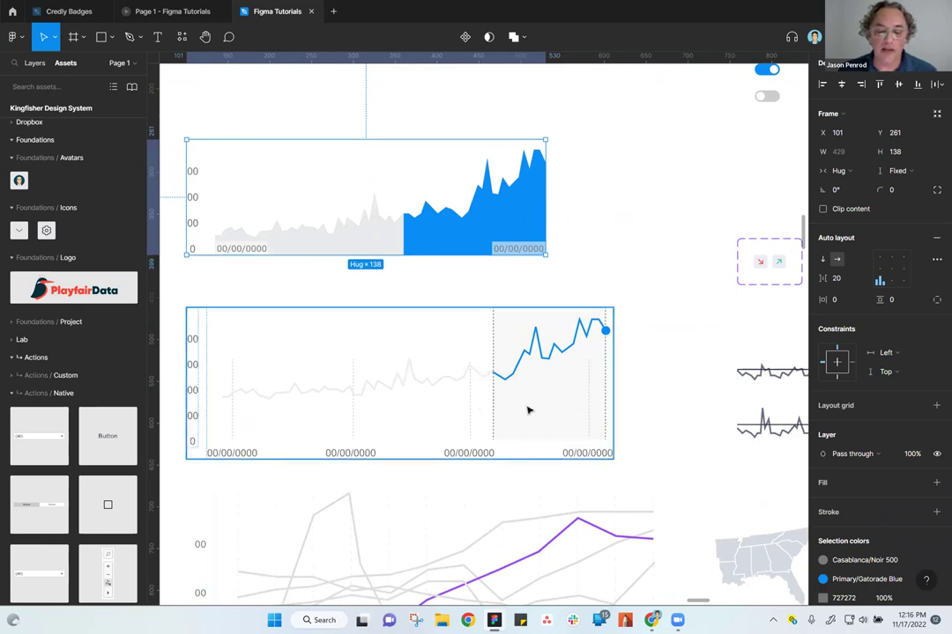
scroll(624, 476, down, 2)
click(643, 469)
scroll(644, 470, down, 2)
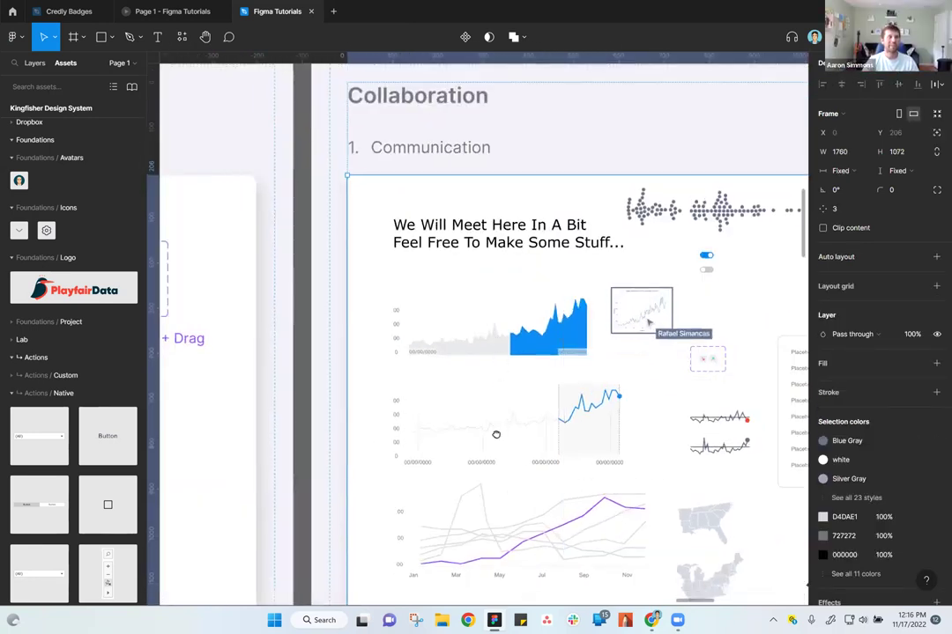
Go inside the area chart component and inspect the fill and stroke of its grey and blue area shapes
scroll(496, 435, right, 3)
click(369, 285)
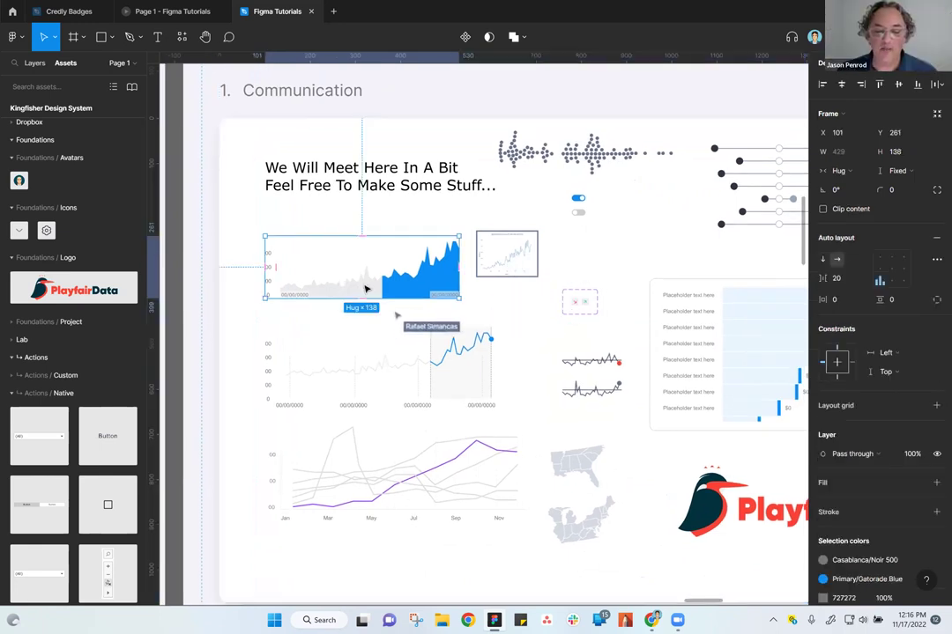
key(Return)
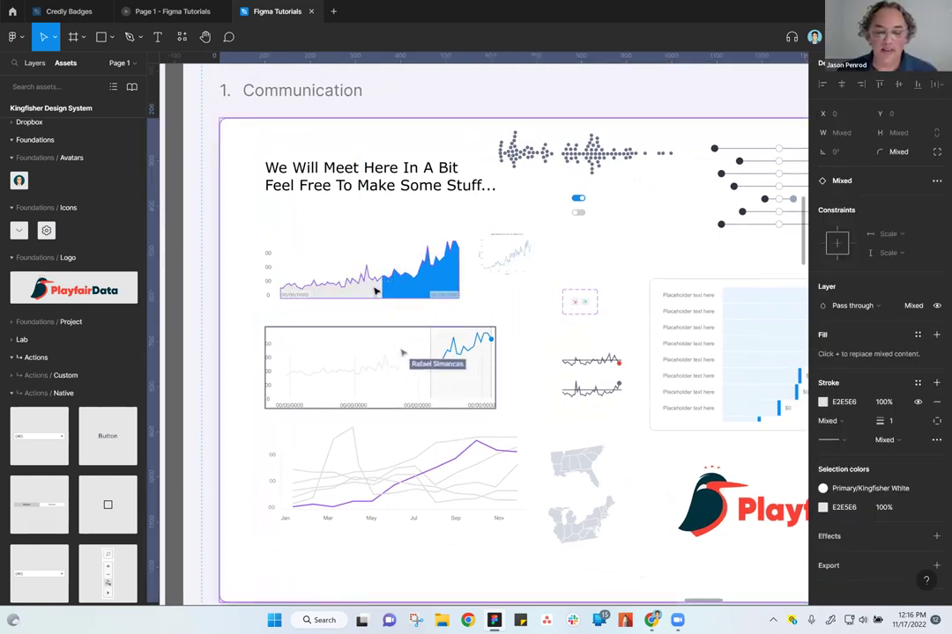
scroll(375, 291, up, 6)
click(341, 195)
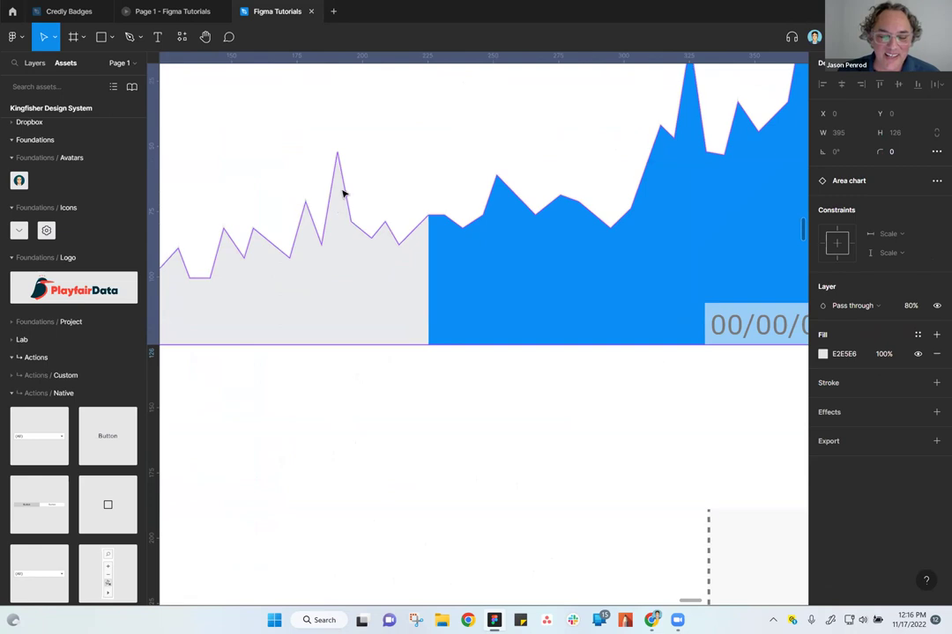
click(342, 192)
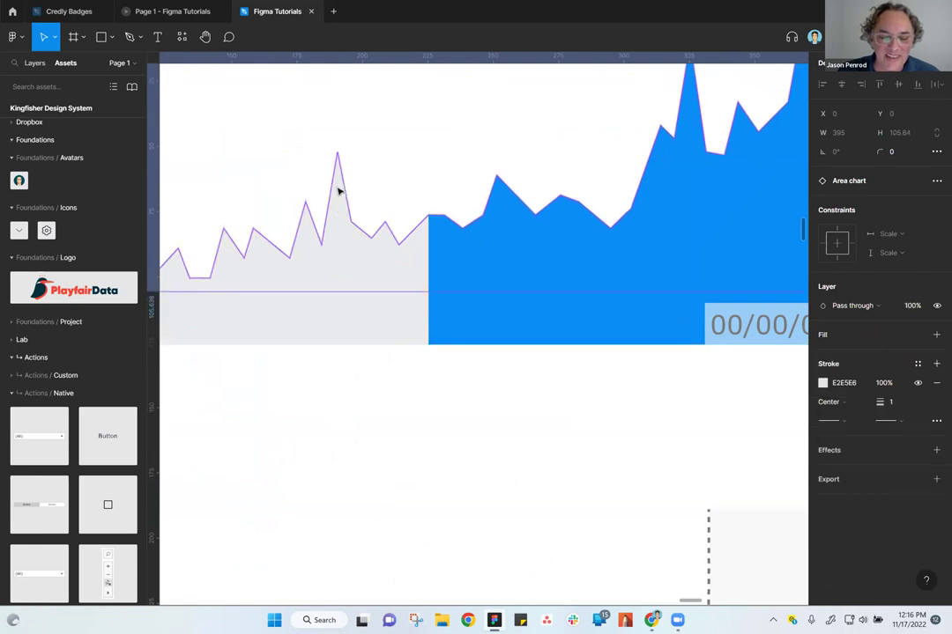
click(338, 192)
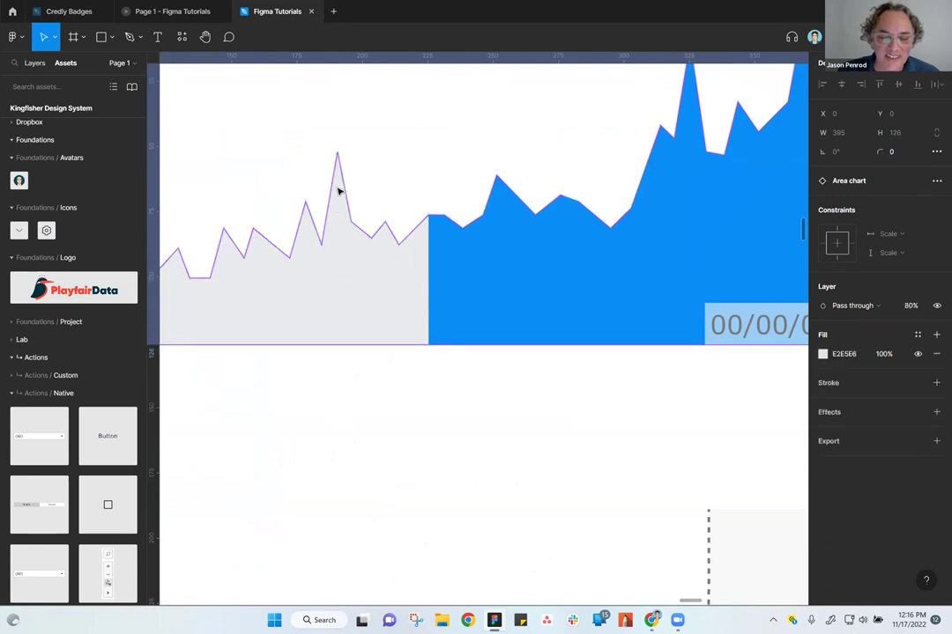
click(448, 245)
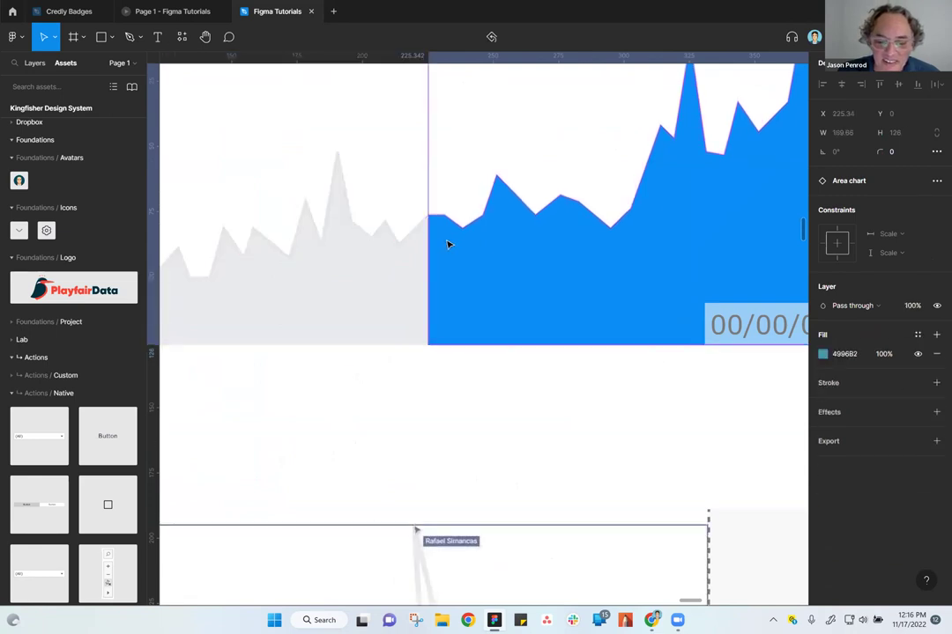
Select the area chart instance inside the chart below the heading text and detach it from its main component
click(496, 463)
scroll(499, 455, down, 5)
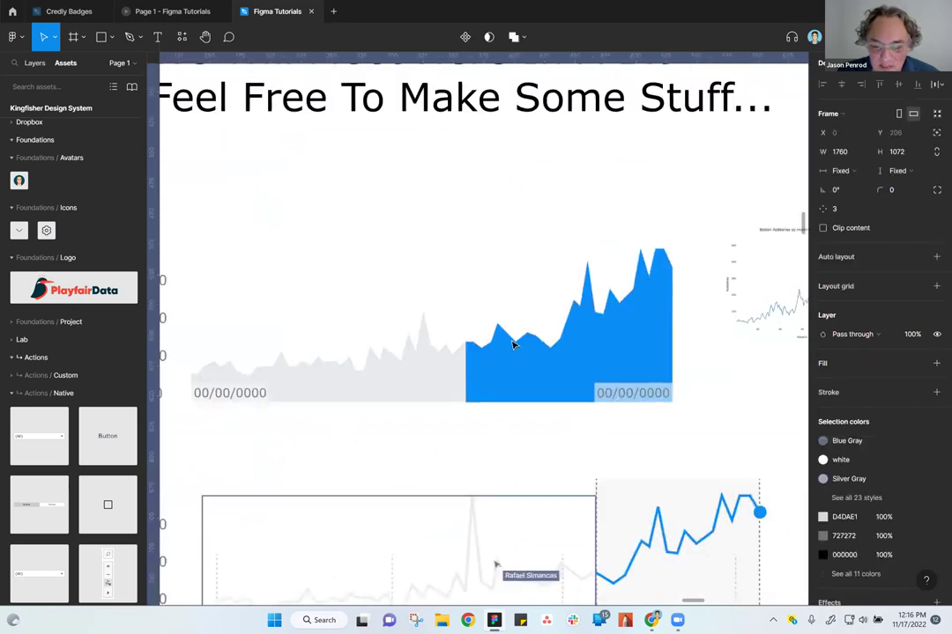
click(410, 371)
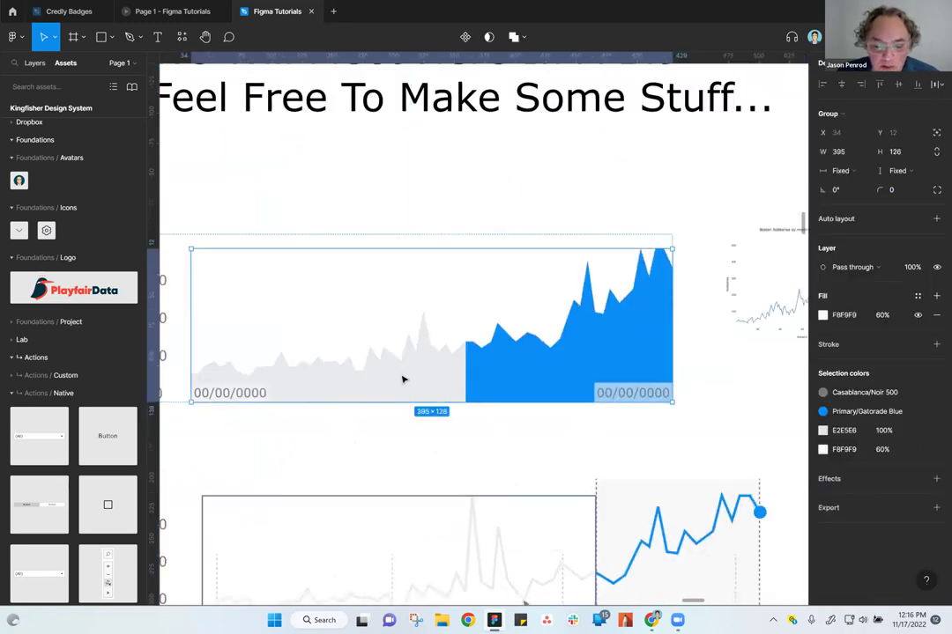
double_click(401, 379)
right_click(401, 379)
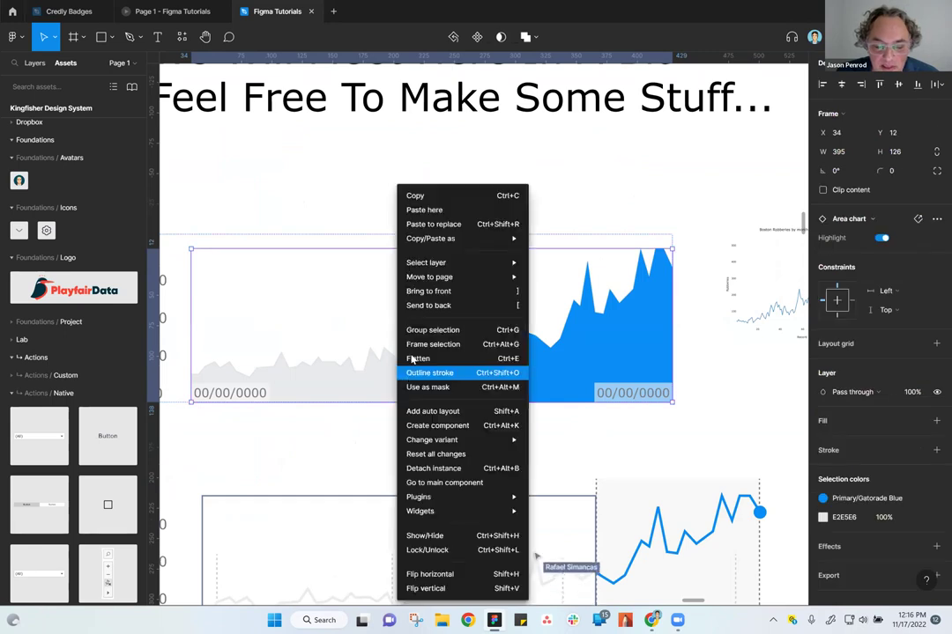
click(436, 468)
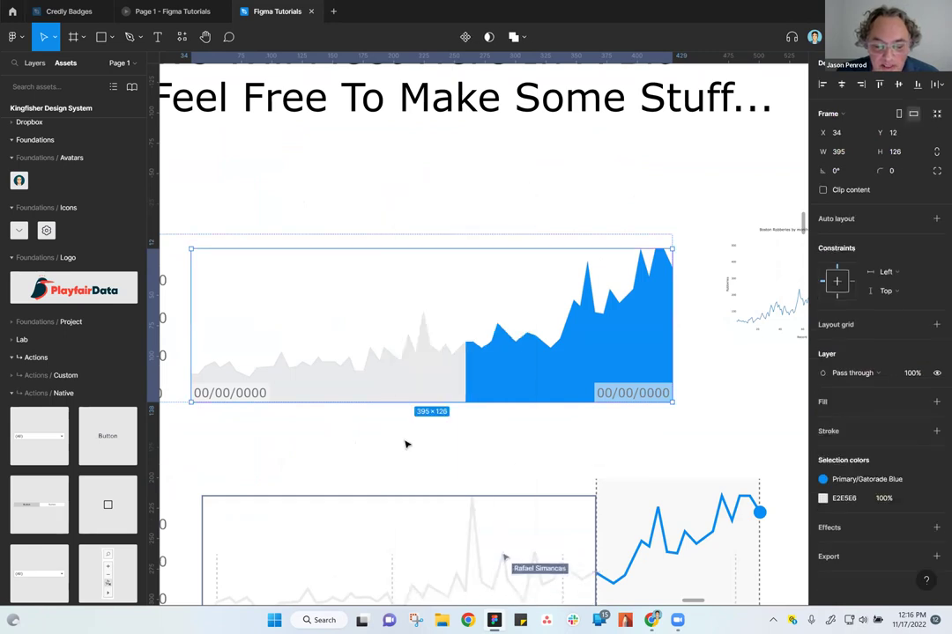
Open the detached chart's grey area shape for vector editing, examine its points, leave vector editing and clear the selection
double_click(394, 376)
double_click(393, 378)
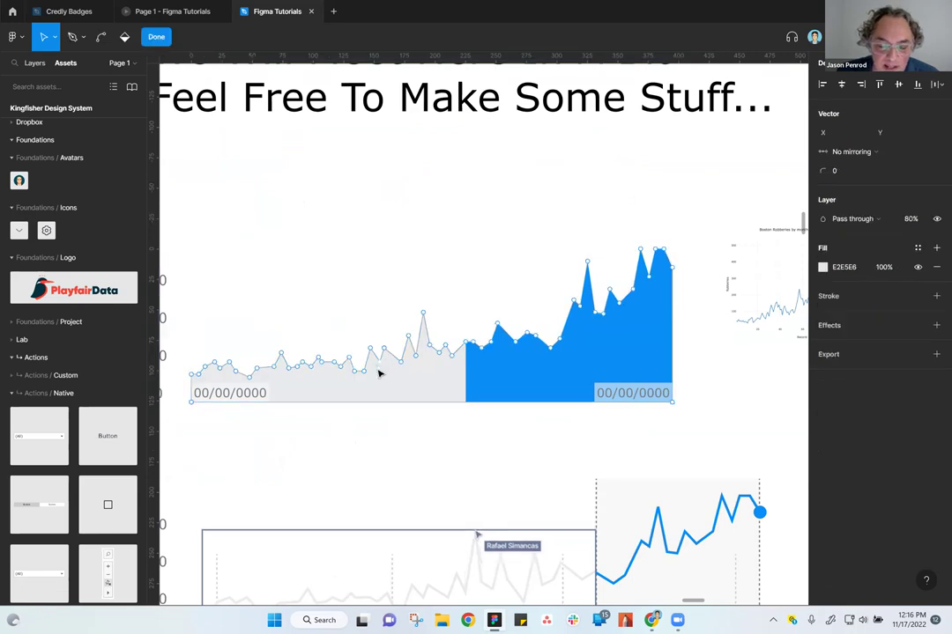
ctrl+scroll(379, 373, up, 5)
drag(400, 350, 389, 320)
click(446, 461)
ctrl+scroll(446, 463, down, 3)
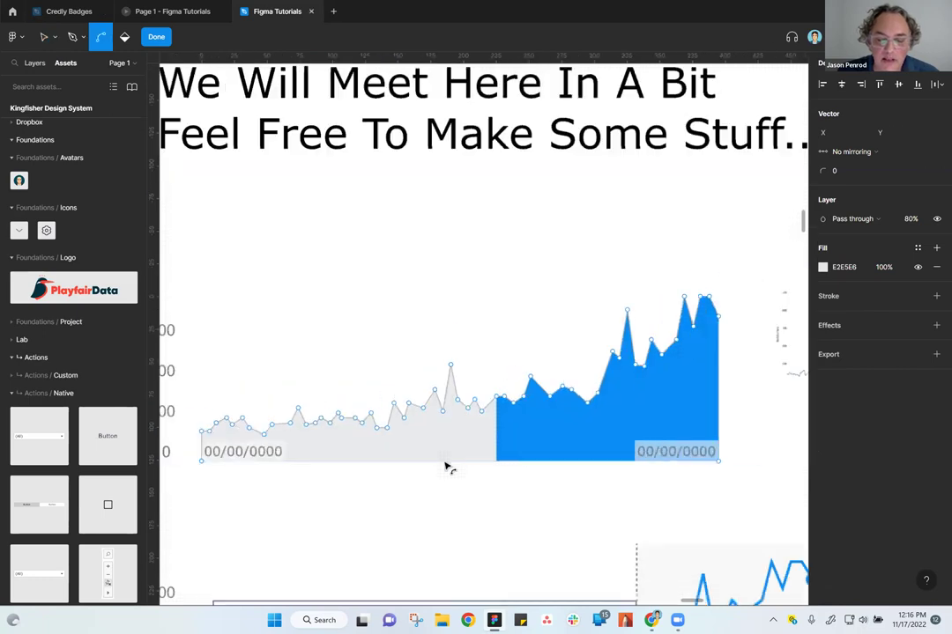
ctrl+scroll(446, 463, down, 5)
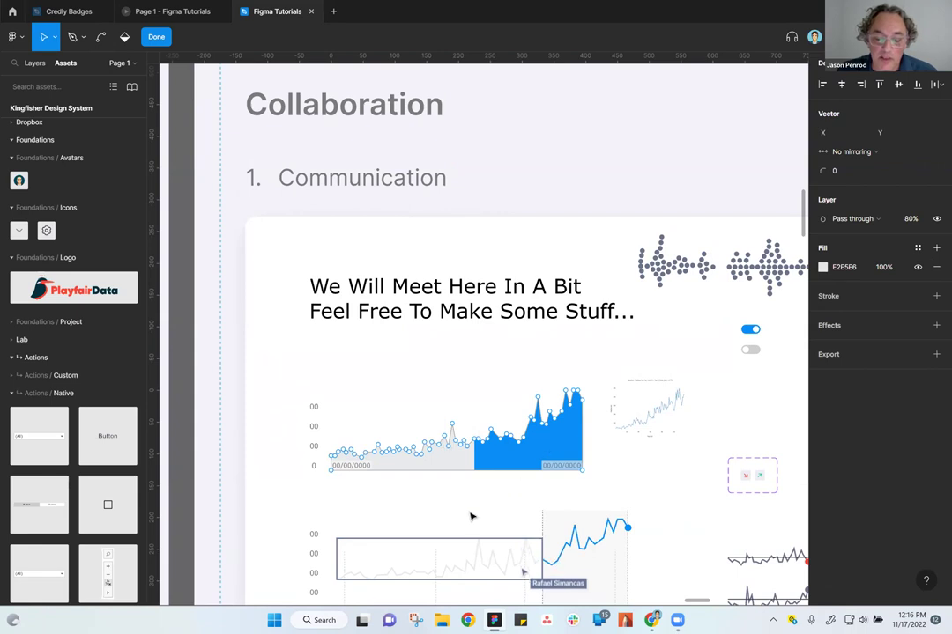
ctrl+scroll(470, 513, down, 3)
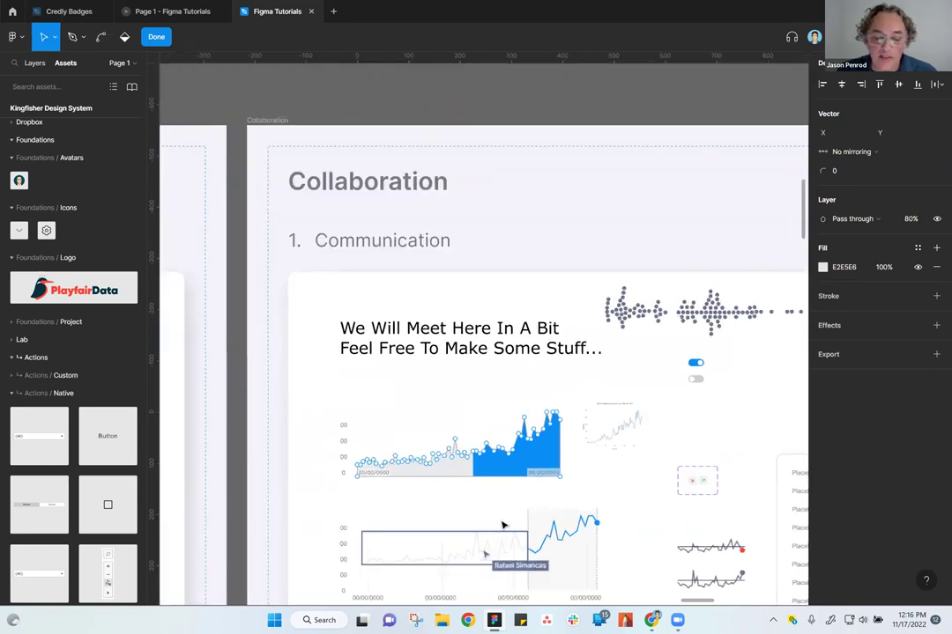
scroll(487, 516, down, 3)
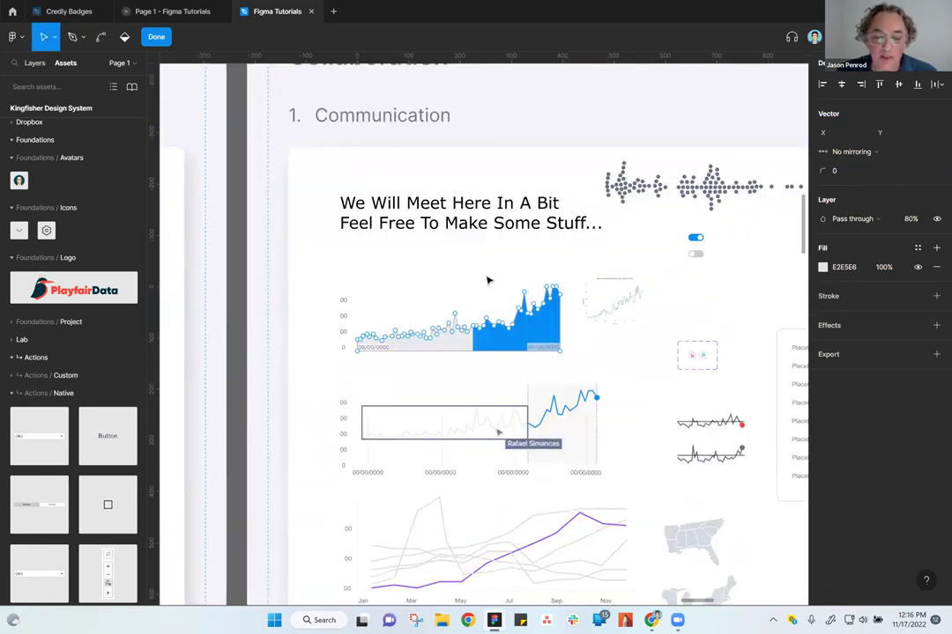
key(Escape)
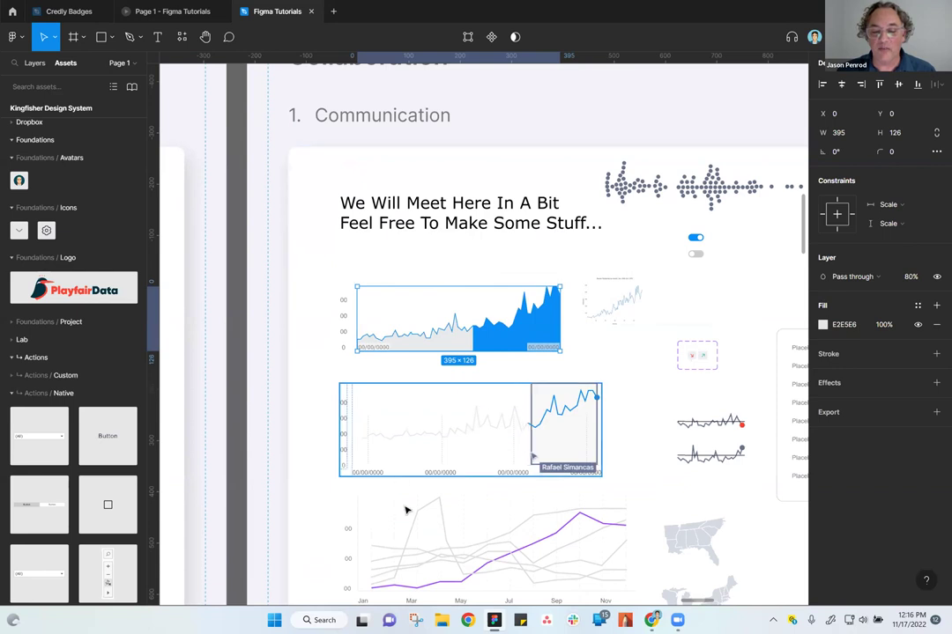
scroll(419, 541, down, 3)
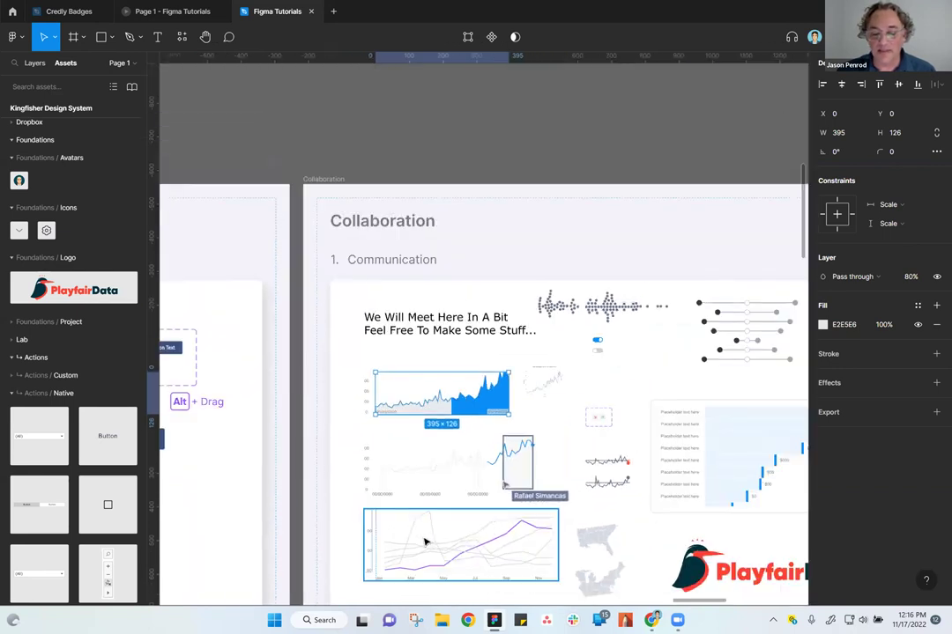
click(501, 164)
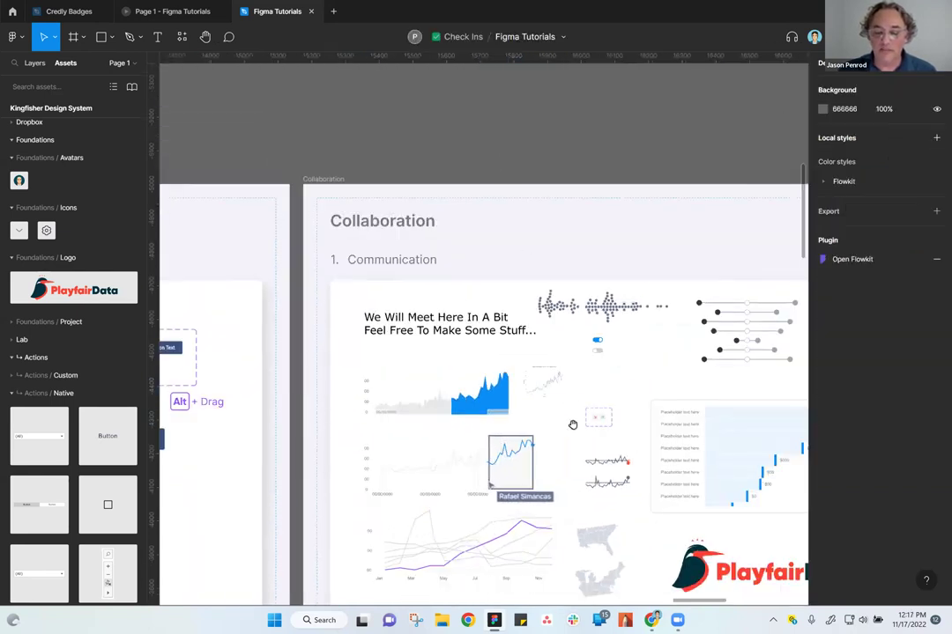
Look over the Collaboration board and go back past Reusability and Flexibility to the empty canvas beside the Flexibility frame
scroll(569, 441, down, 3)
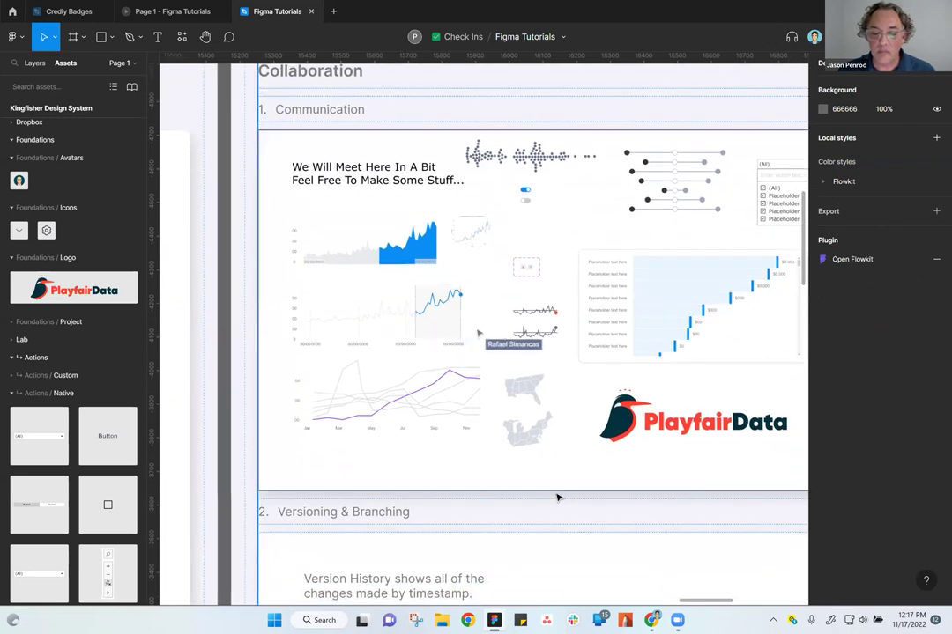
scroll(557, 500, down, 3)
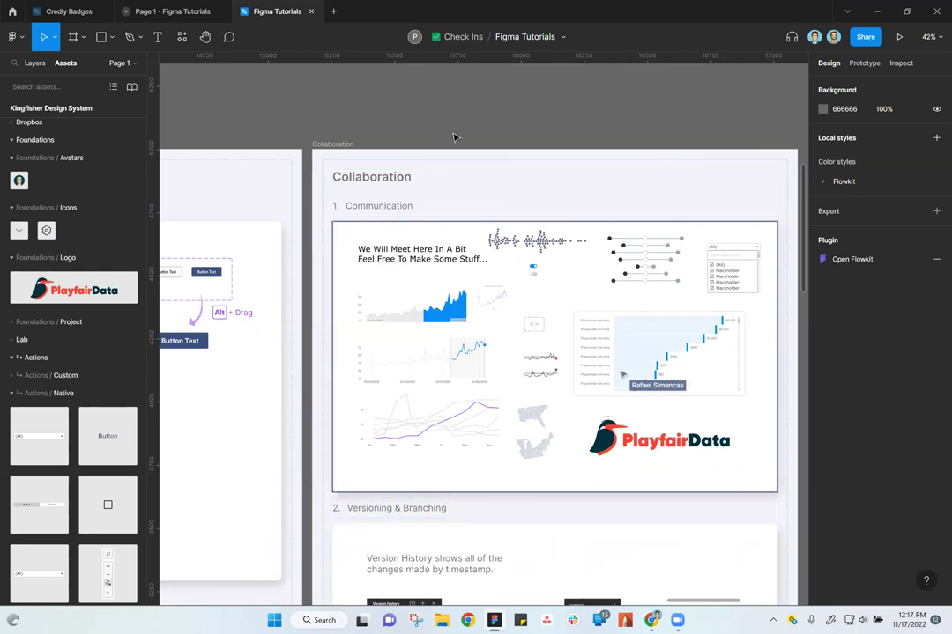
scroll(433, 134, left, 3)
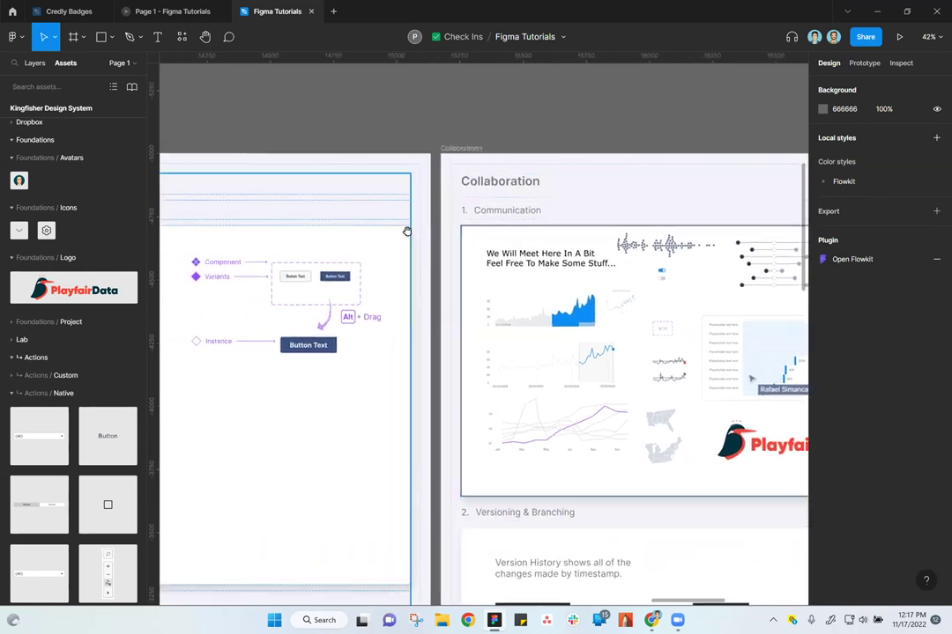
drag(273, 131, 671, 134)
drag(262, 176, 631, 179)
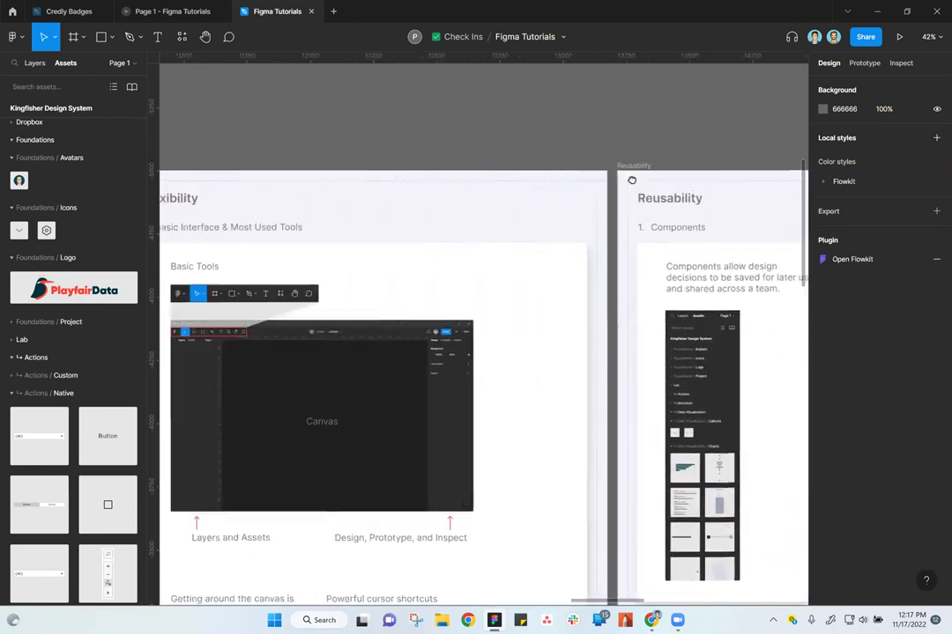
drag(420, 218, 525, 222)
drag(274, 268, 539, 255)
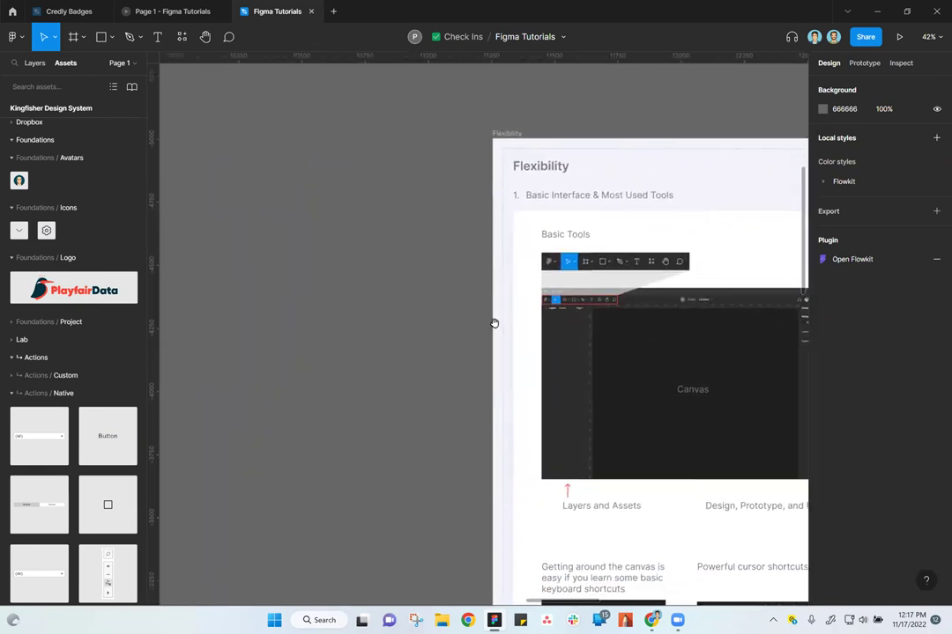
drag(293, 281, 569, 307)
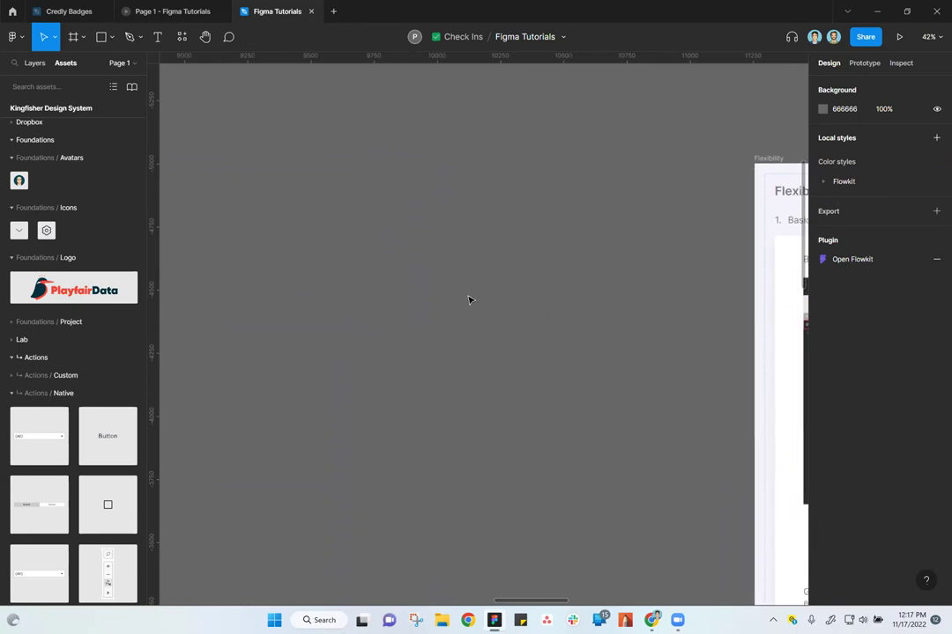
scroll(399, 279, down, 2)
scroll(404, 285, up, 3)
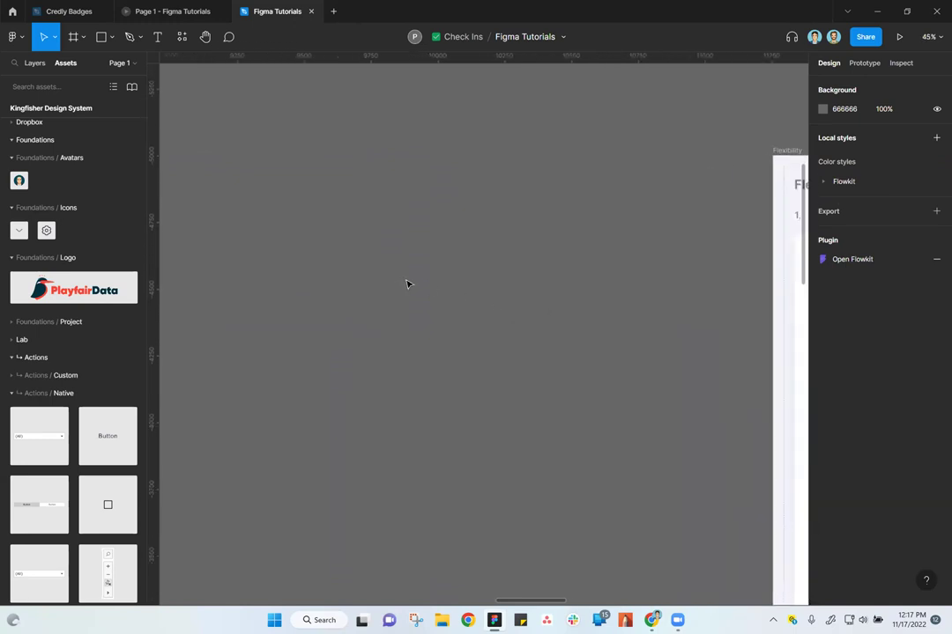
drag(409, 281, 488, 283)
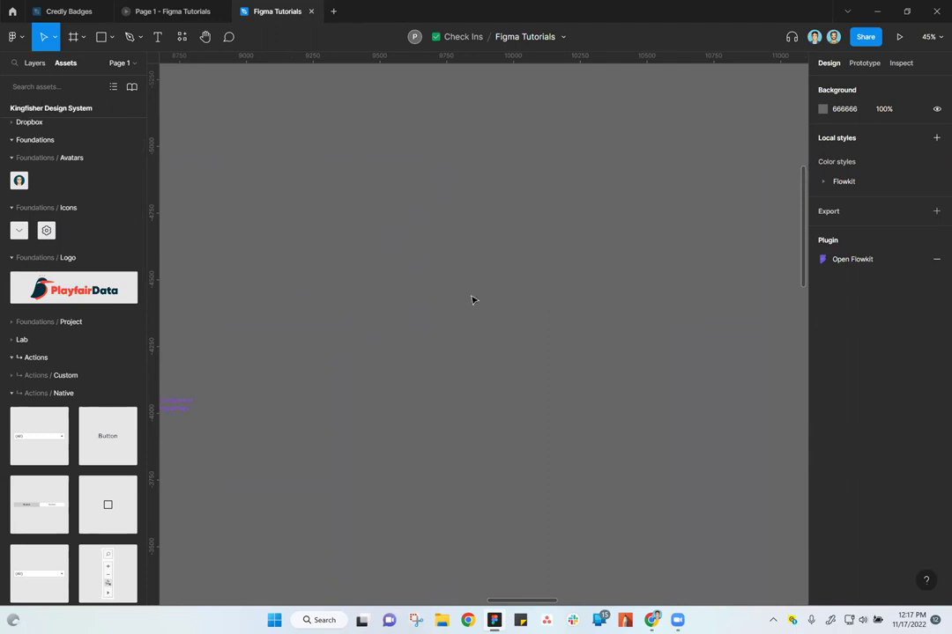
scroll(464, 297, down, 1)
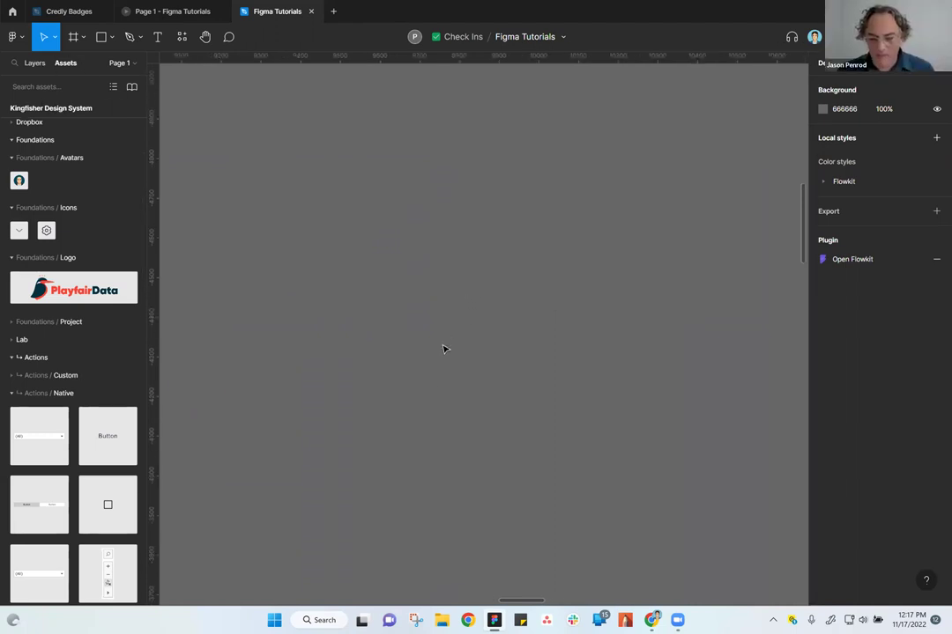
scroll(548, 355, up, 2)
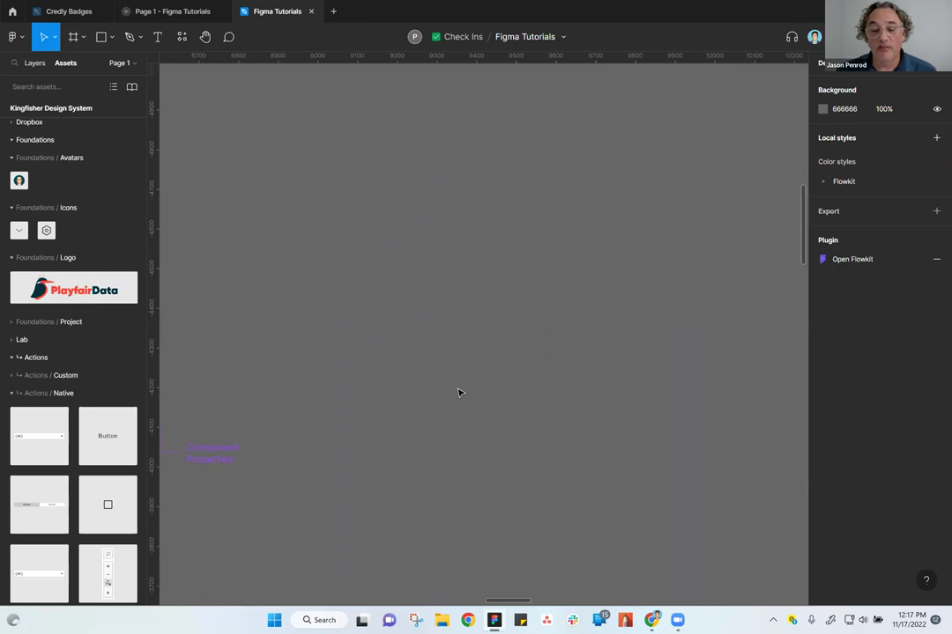
drag(450, 307, 352, 312)
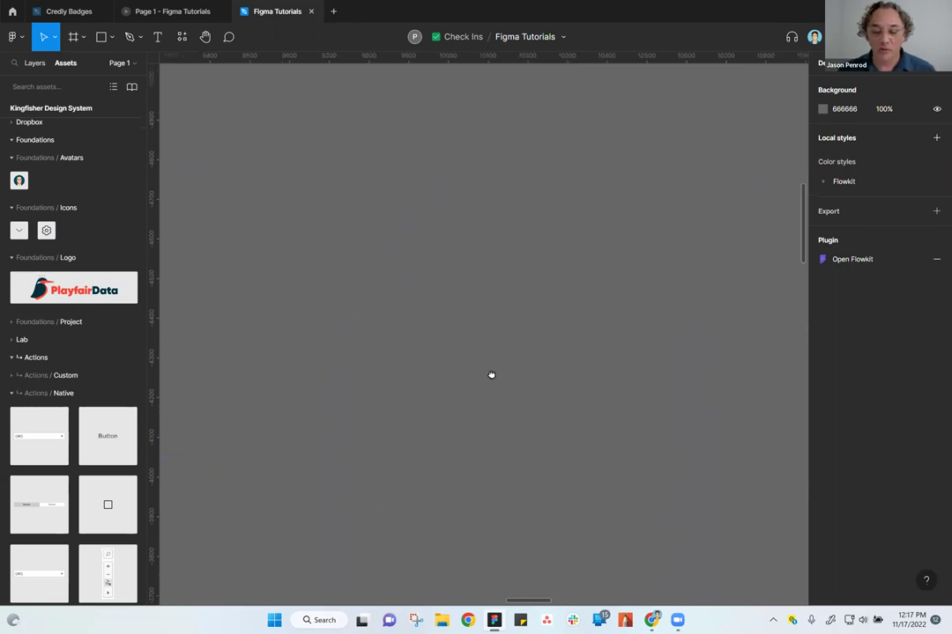
scroll(490, 375, right, 6)
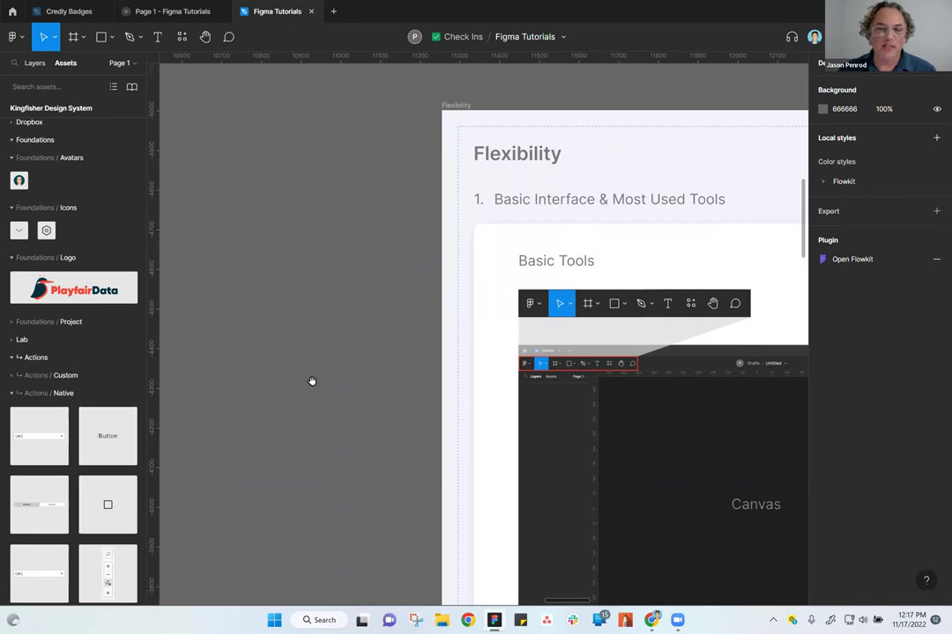
scroll(423, 396, left, 2)
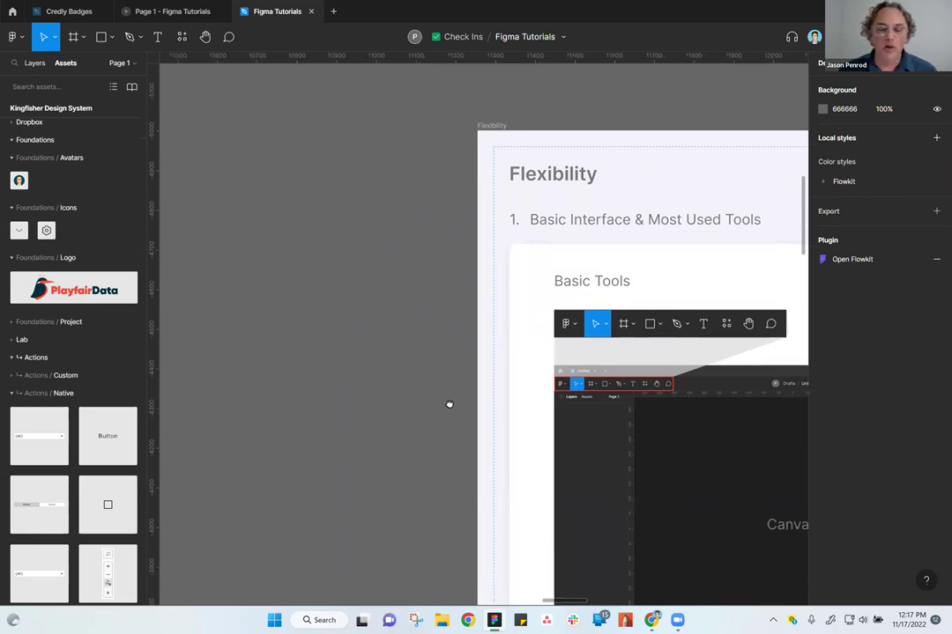
scroll(445, 406, left, 4)
scroll(449, 414, down, 3)
scroll(440, 427, left, 5)
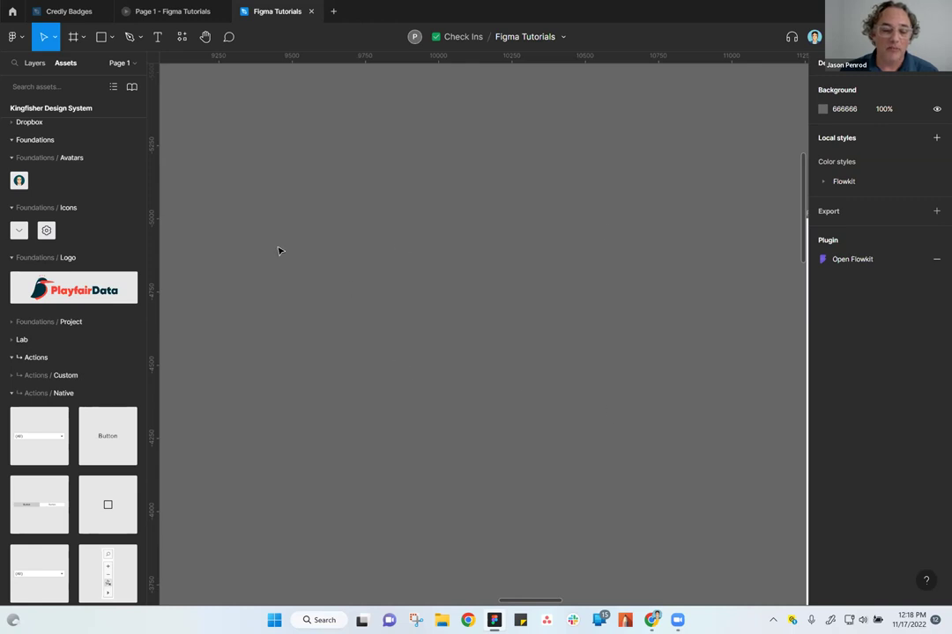
Add a Slide 16:9 presentation frame (1920×1080) on the empty canvas beside the Flexibility frame
click(76, 37)
click(72, 39)
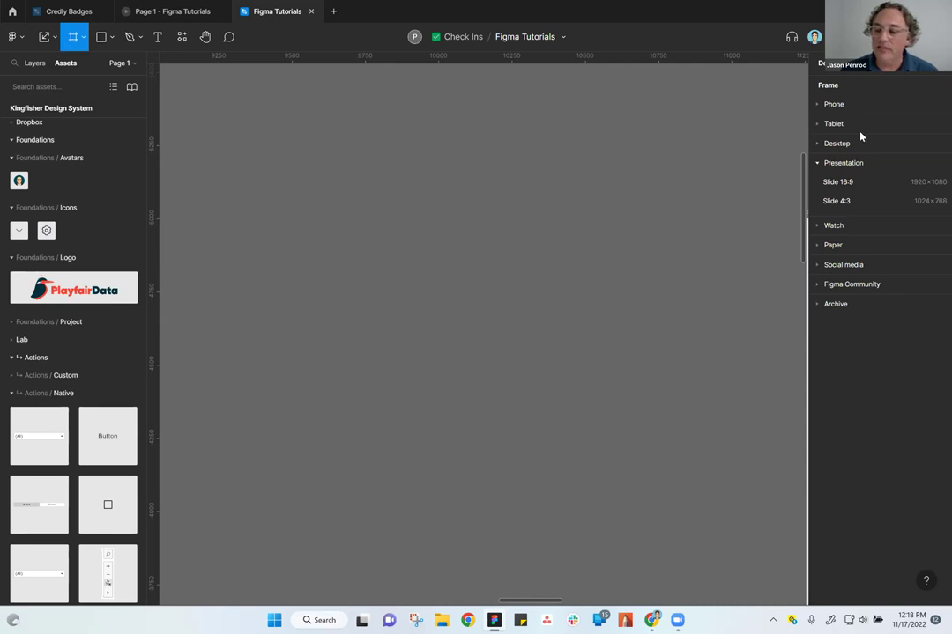
click(837, 182)
key(Escape)
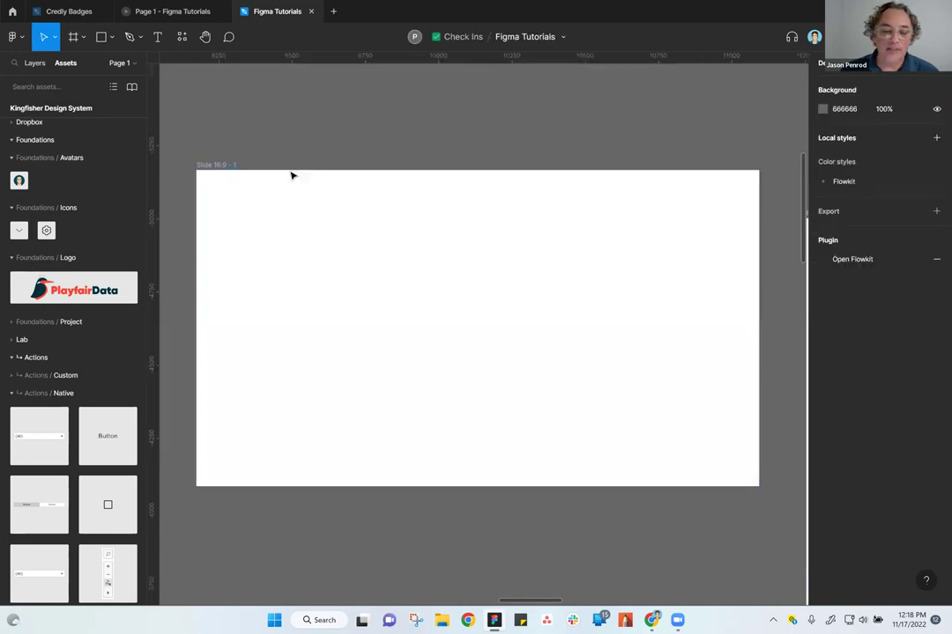
Move the new slide frame on the empty canvas to about X 8973, Y -5272
click(221, 166)
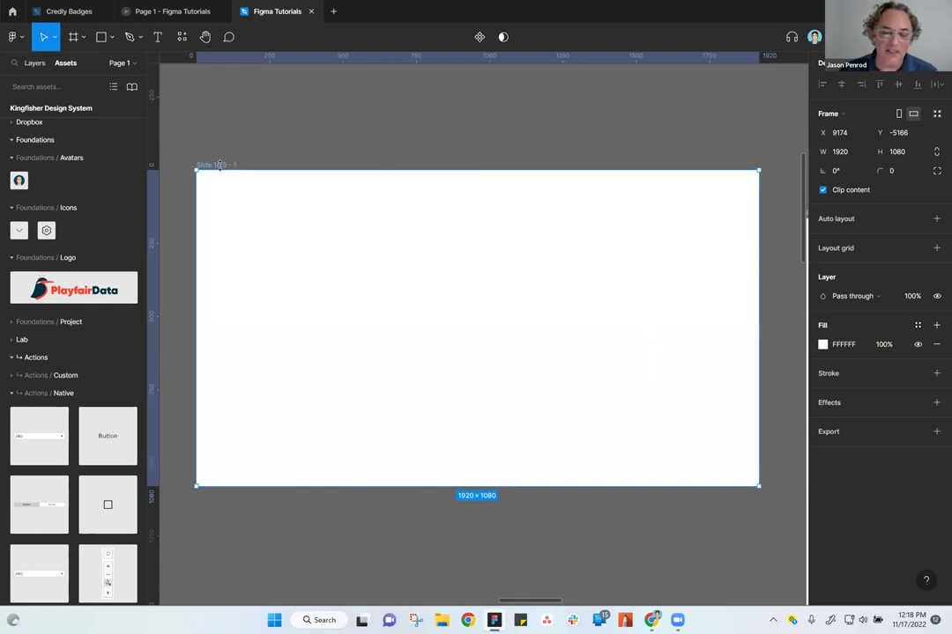
mouse_move(221, 167)
mouse_down()
mouse_move(238, 155)
mouse_move(229, 152)
mouse_up()
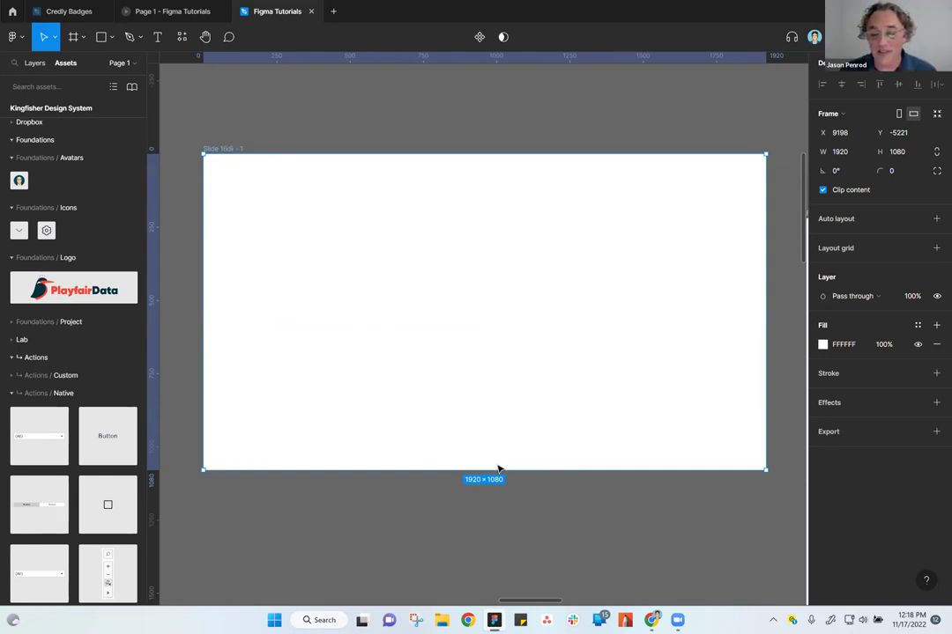
click(310, 135)
scroll(297, 165, down, 1)
click(243, 151)
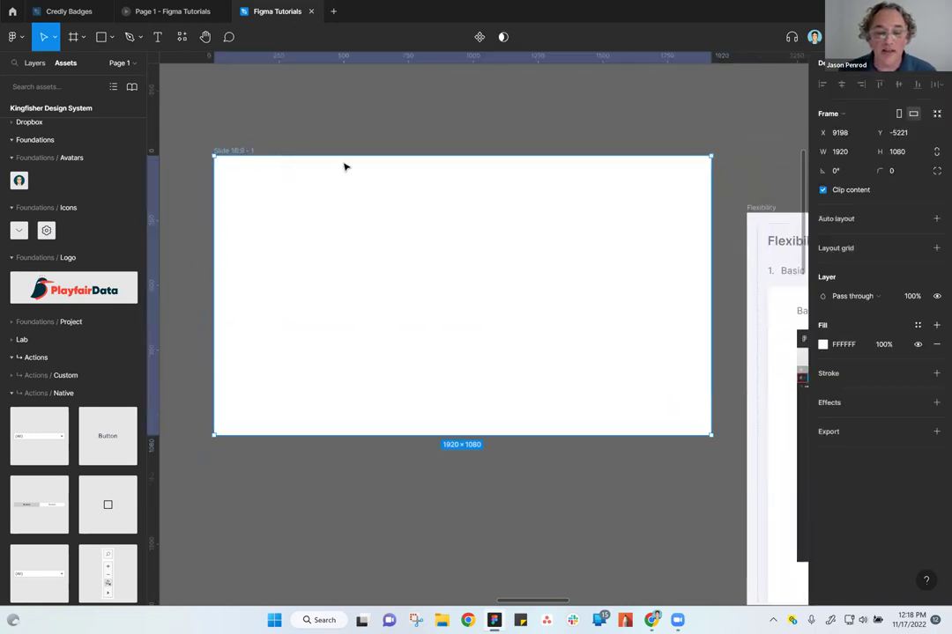
scroll(344, 167, left, 5)
scroll(345, 167, up, 2)
drag(434, 208, 367, 187)
Select the purple Component Properties note together with its connector and panel image, and move them well below the slide frame
drag(170, 456, 286, 518)
scroll(271, 554, down, 5)
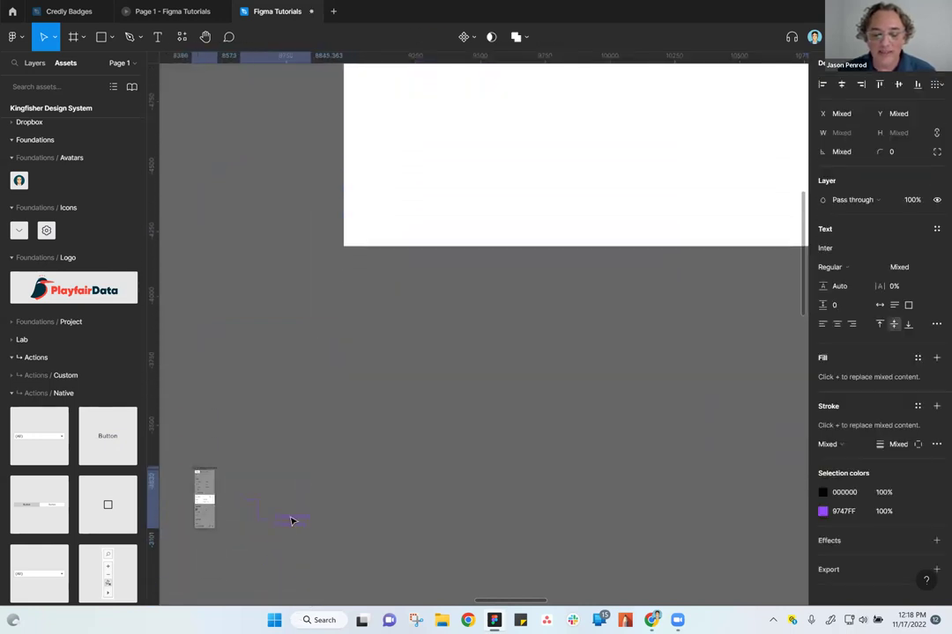
drag(588, 320, 501, 535)
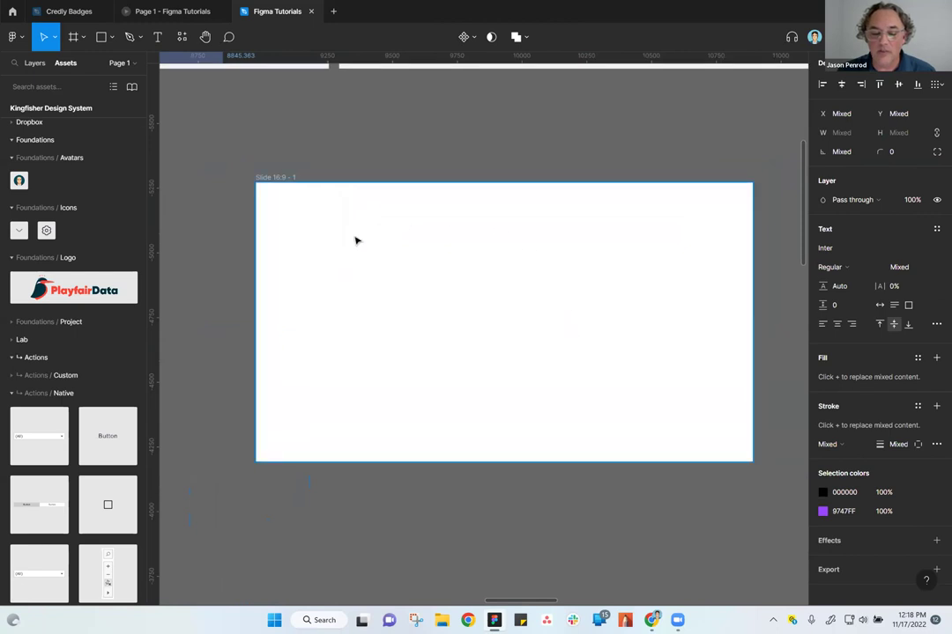
Select the empty slide frame to examine its size and fill properties, and clear the selection
click(287, 177)
mouse_move(491, 171)
mouse_down()
mouse_move(470, 194)
mouse_move(492, 187)
mouse_up()
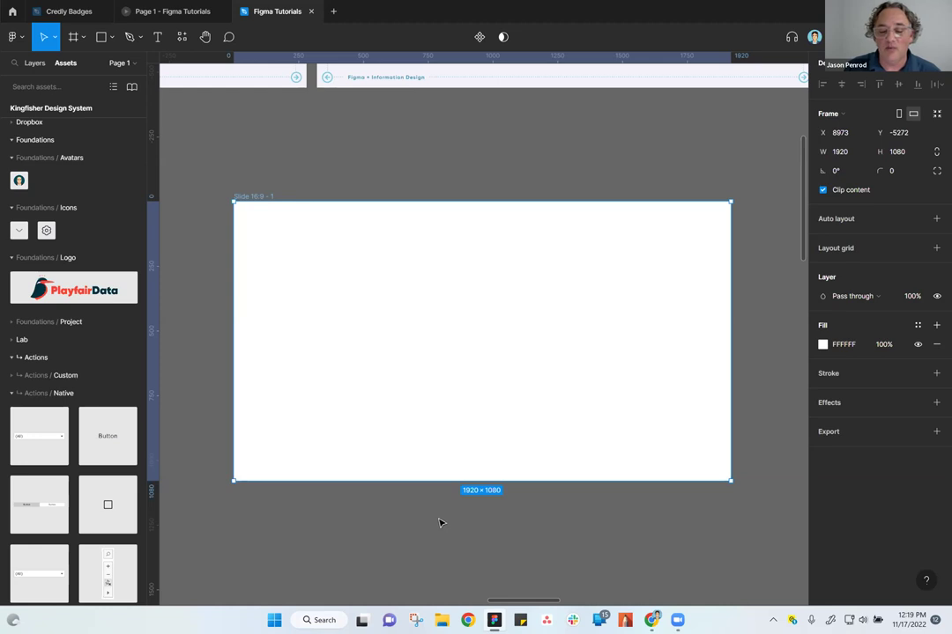
click(376, 178)
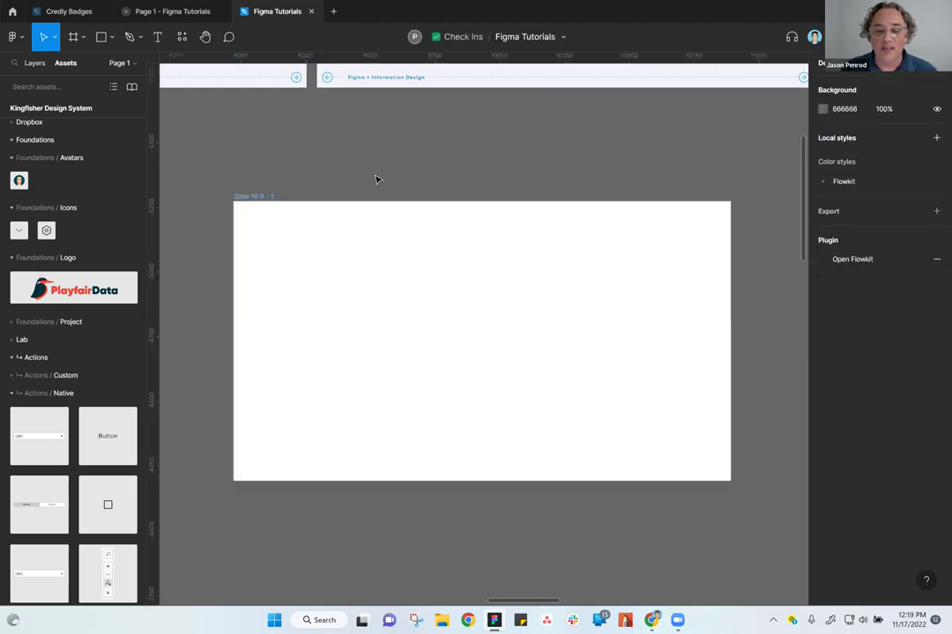
Draw a rectangle about 418×436 near the slide frame's upper-left corner and set its corner radius to 8
click(273, 199)
scroll(448, 213, up, 2)
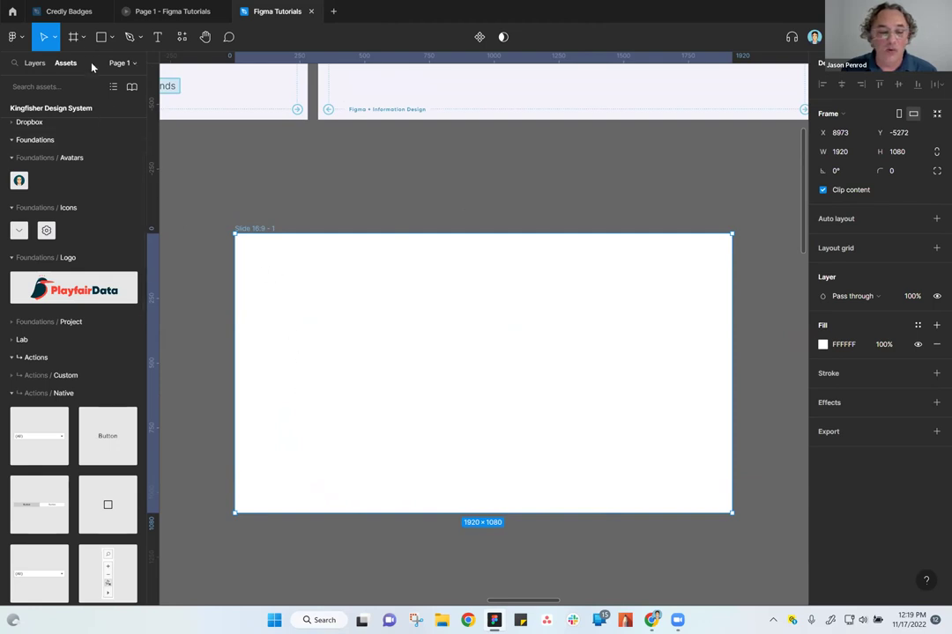
click(96, 39)
drag(260, 260, 370, 377)
drag(315, 328, 311, 332)
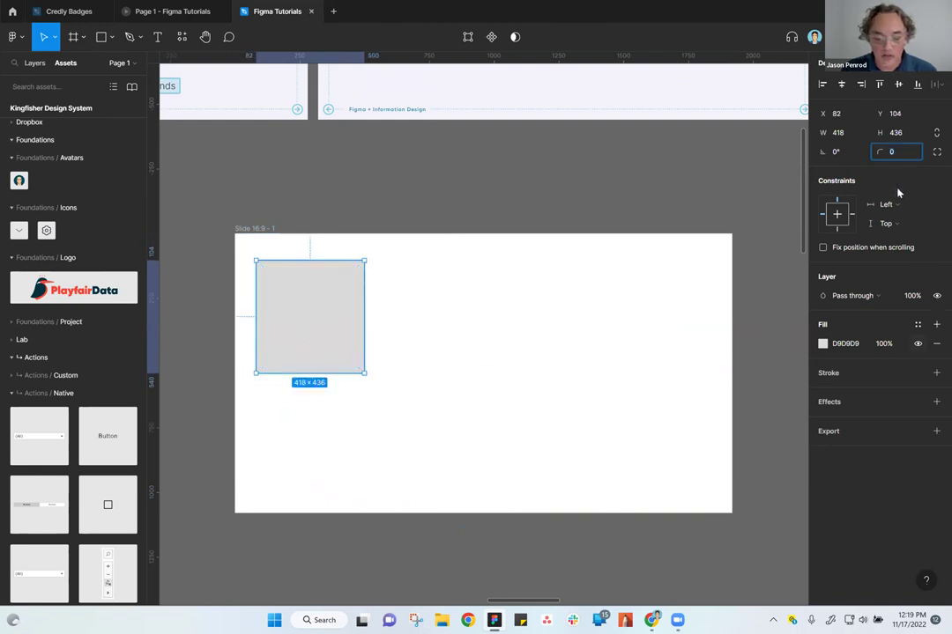
text(8)
key(Return)
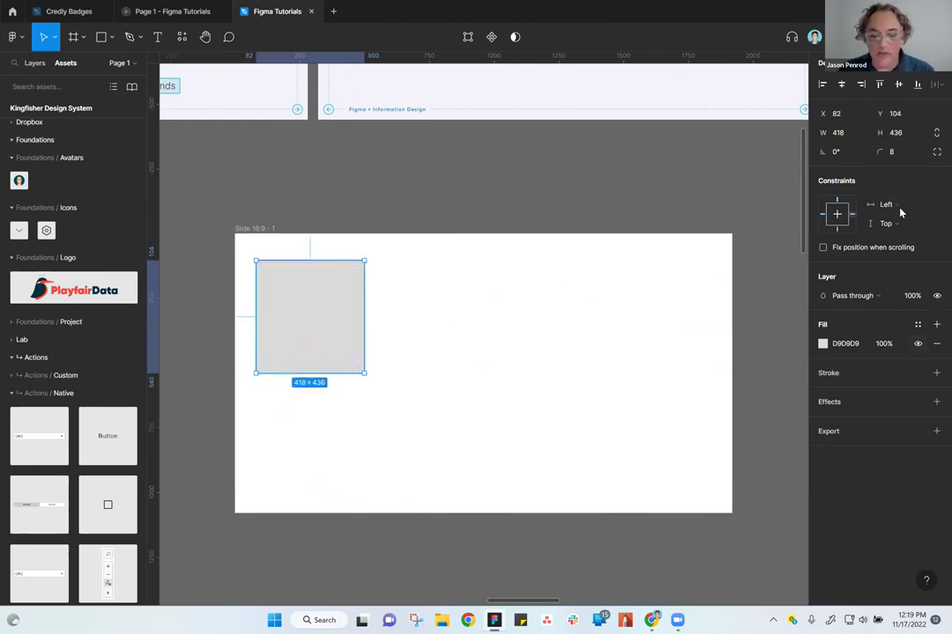
Change the rectangle's fill to the light grey EFEFEF and clear the selection
click(822, 344)
click(684, 473)
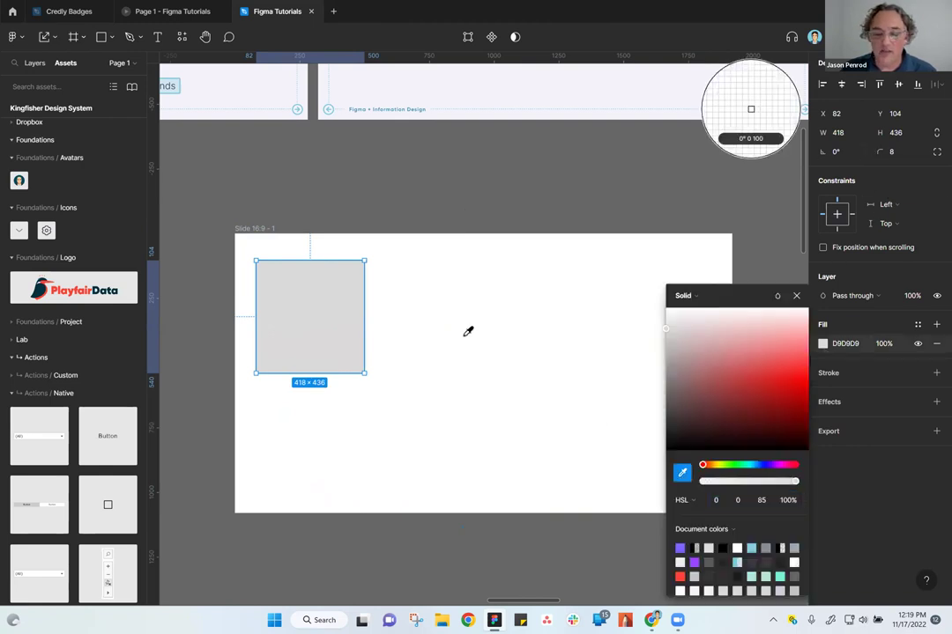
click(471, 340)
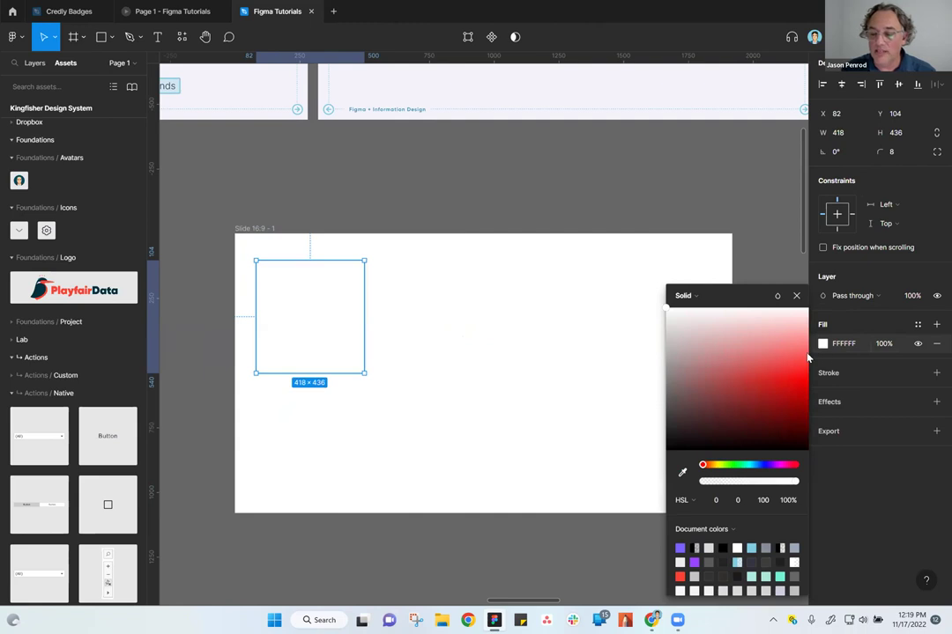
mouse_move(673, 334)
mouse_down()
mouse_move(665, 319)
mouse_move(656, 326)
mouse_up()
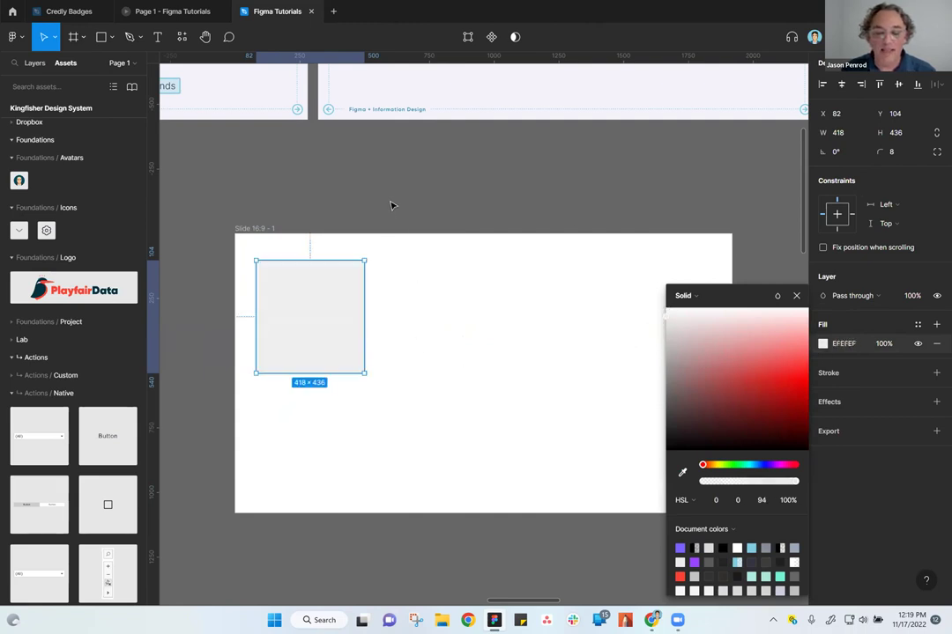
click(427, 229)
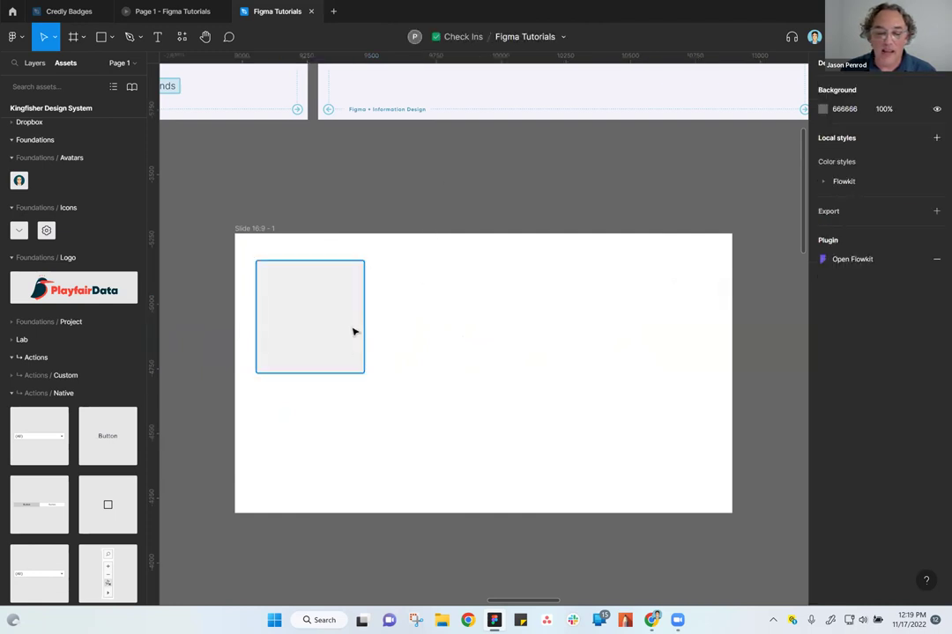
Duplicate the light grey rectangle and place the copy directly below the original inside the slide frame
scroll(352, 333, up, 3)
scroll(357, 357, down, 5)
scroll(389, 225, left, 2)
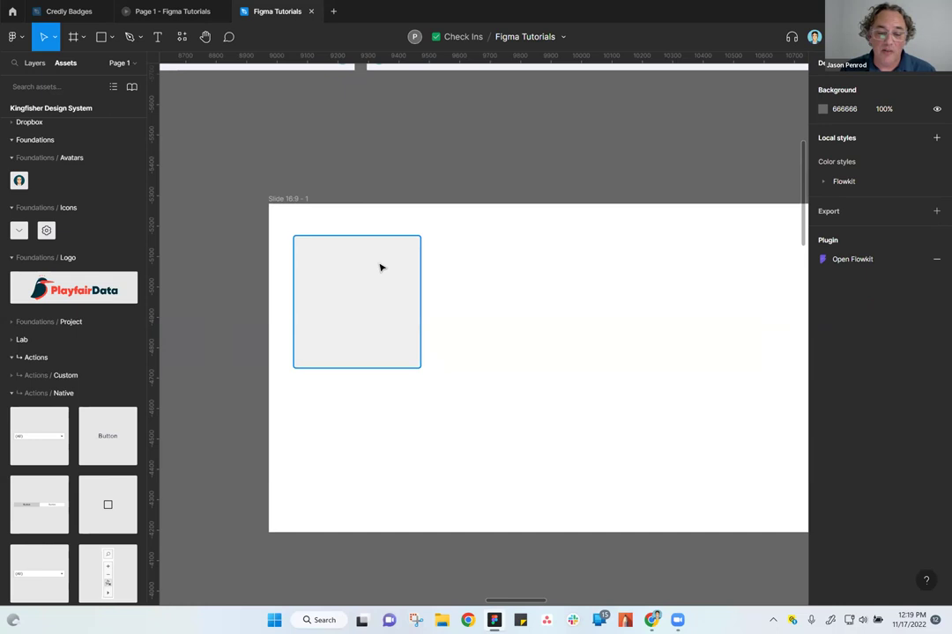
click(336, 303)
key(ctrl+d)
drag(378, 308, 380, 458)
click(548, 285)
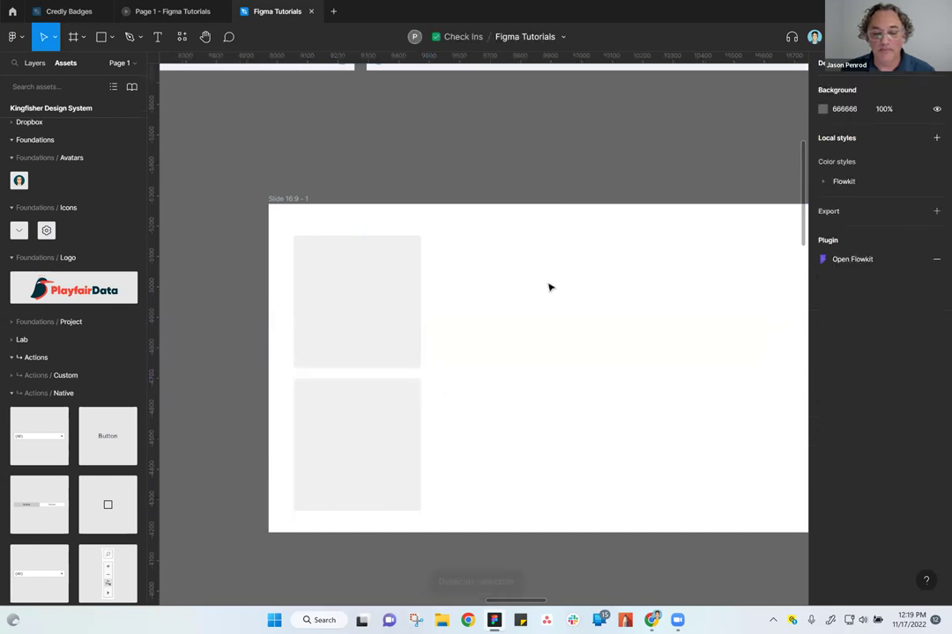
Look through the Kingfisher Design System assets, including the foundations, native actions and data visualization components
scroll(624, 249, right, 5)
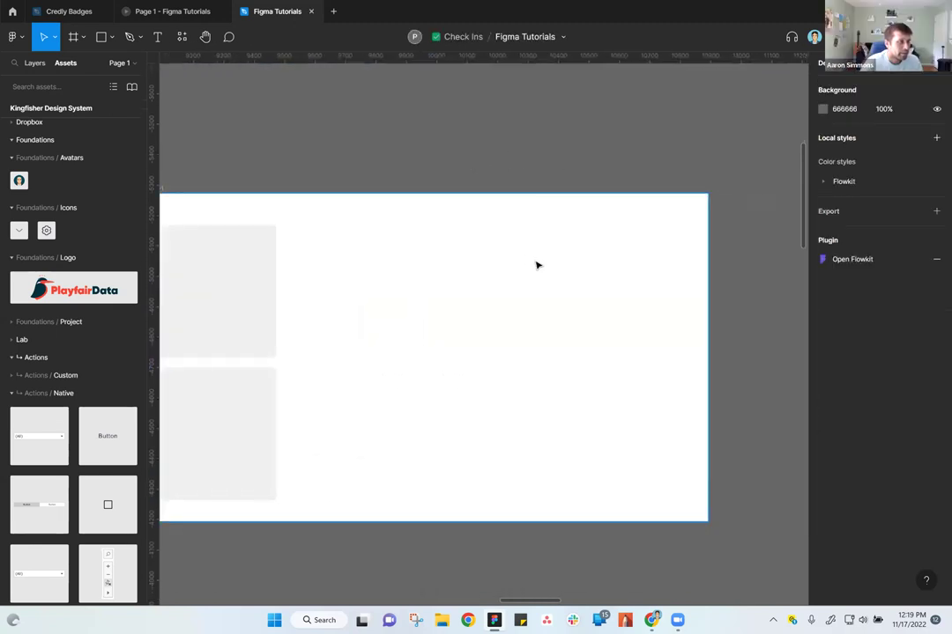
scroll(537, 265, down, 1)
scroll(450, 185, left, 3)
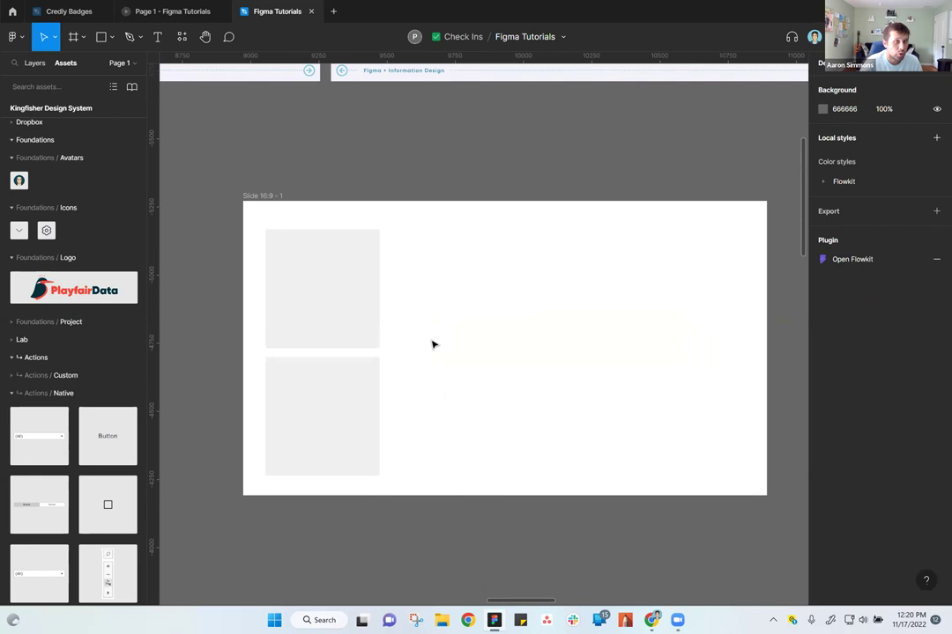
scroll(85, 467, down, 5)
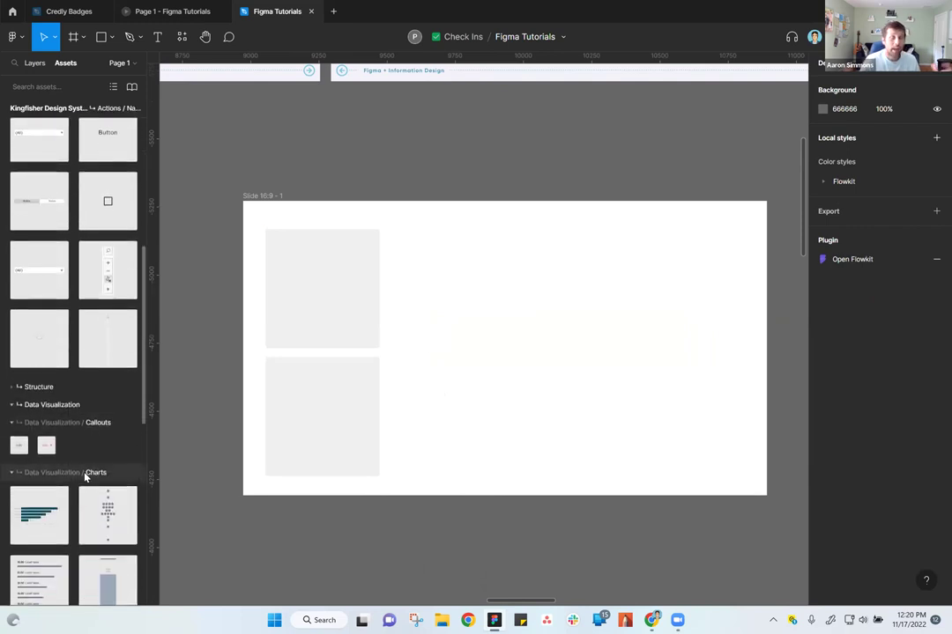
scroll(88, 456, up, 10)
scroll(86, 465, down, 3)
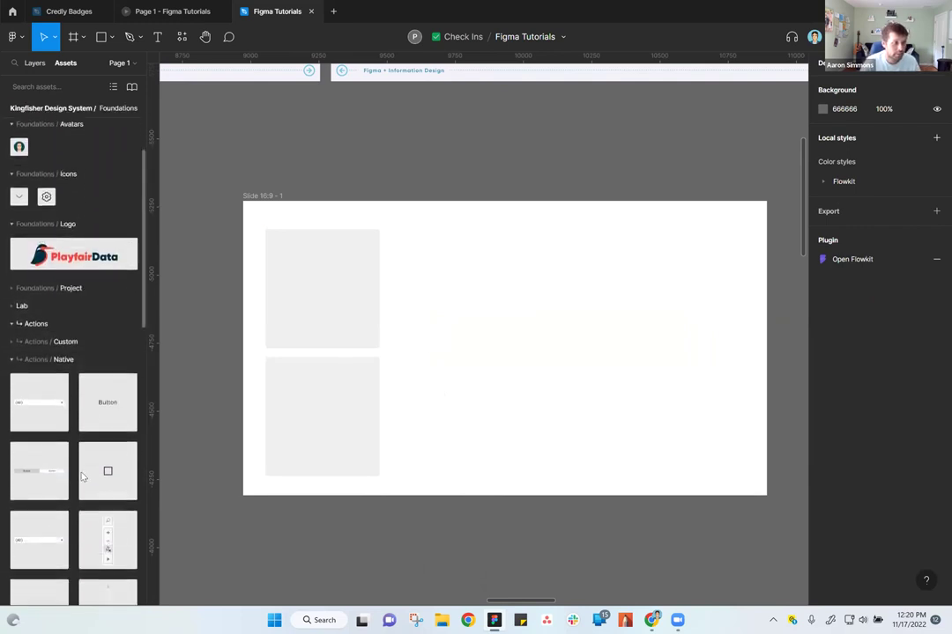
scroll(85, 453, up, 4)
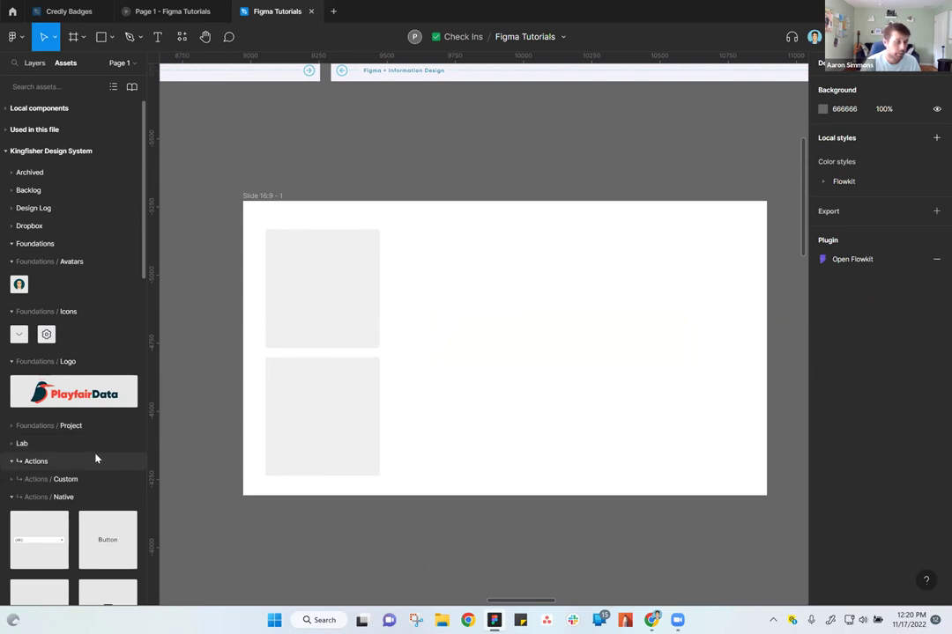
scroll(95, 458, down, 3)
scroll(98, 476, down, 3)
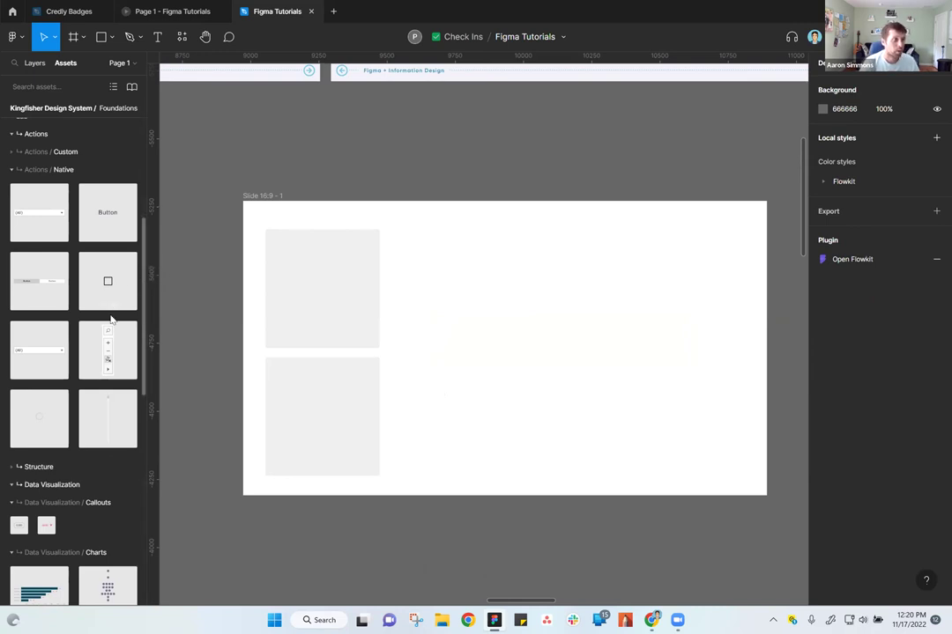
scroll(111, 330, down, 3)
scroll(113, 335, up, 3)
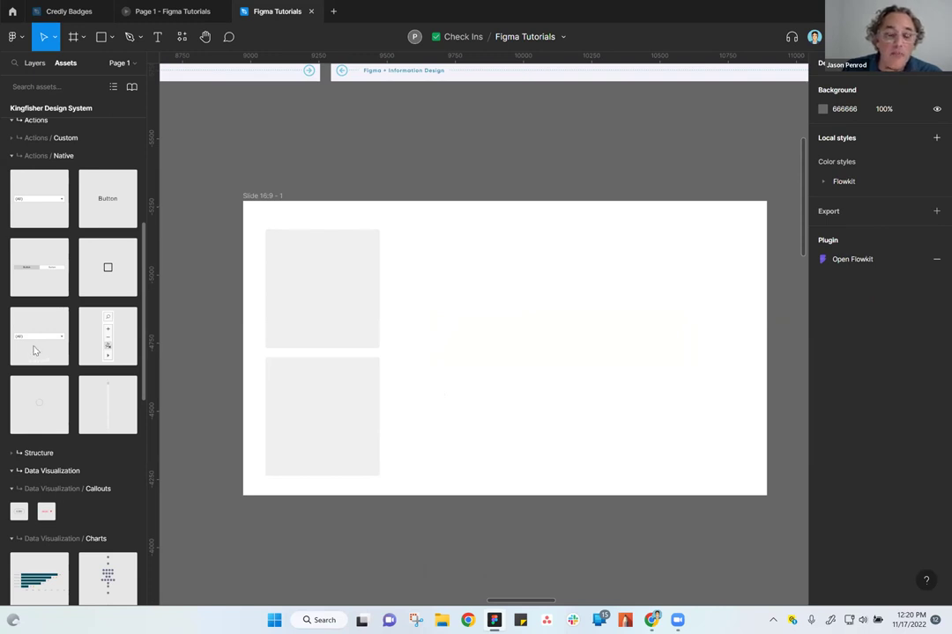
click(19, 38)
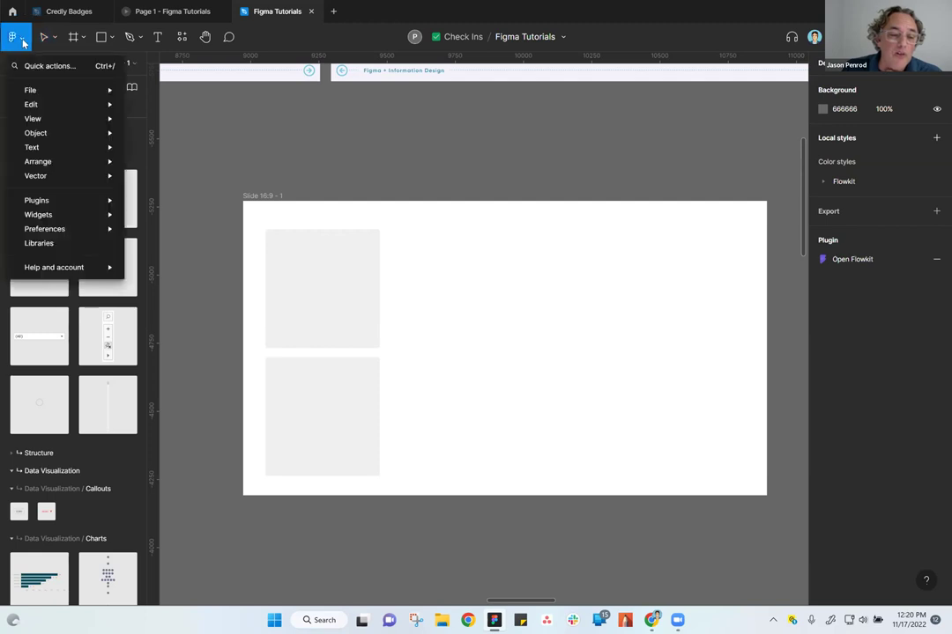
mouse_move(52, 90)
click(353, 159)
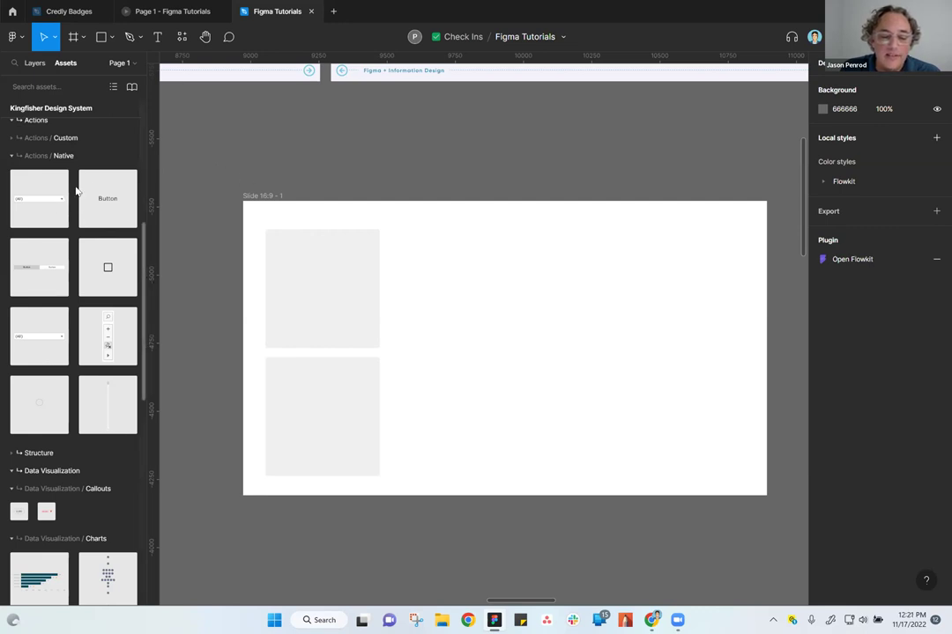
Place the native (All) dropdown component above the slide frame at about X 9216, Y -5463, and resize it to about 249 wide
drag(20, 181, 331, 151)
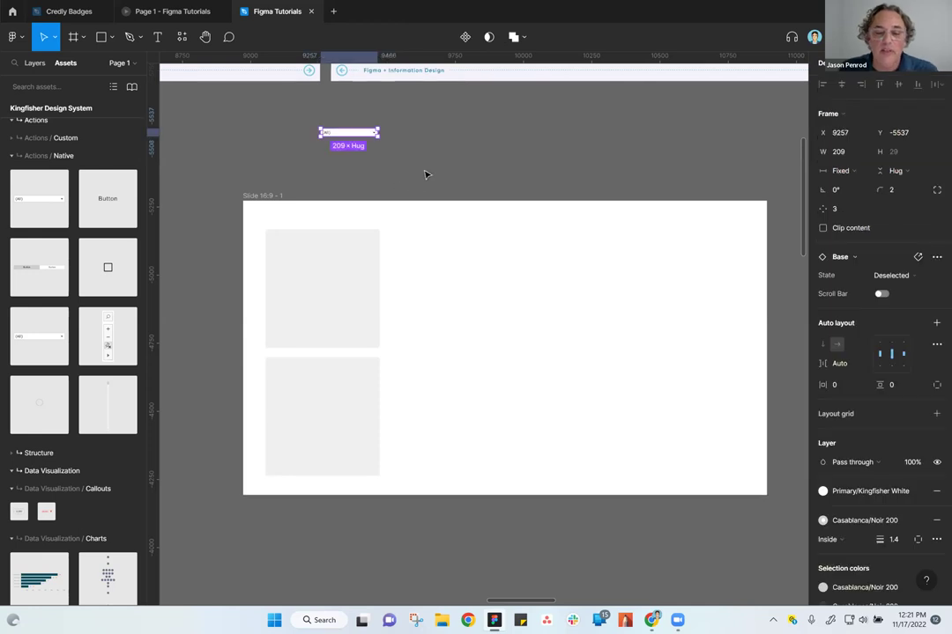
scroll(304, 140, up, 5)
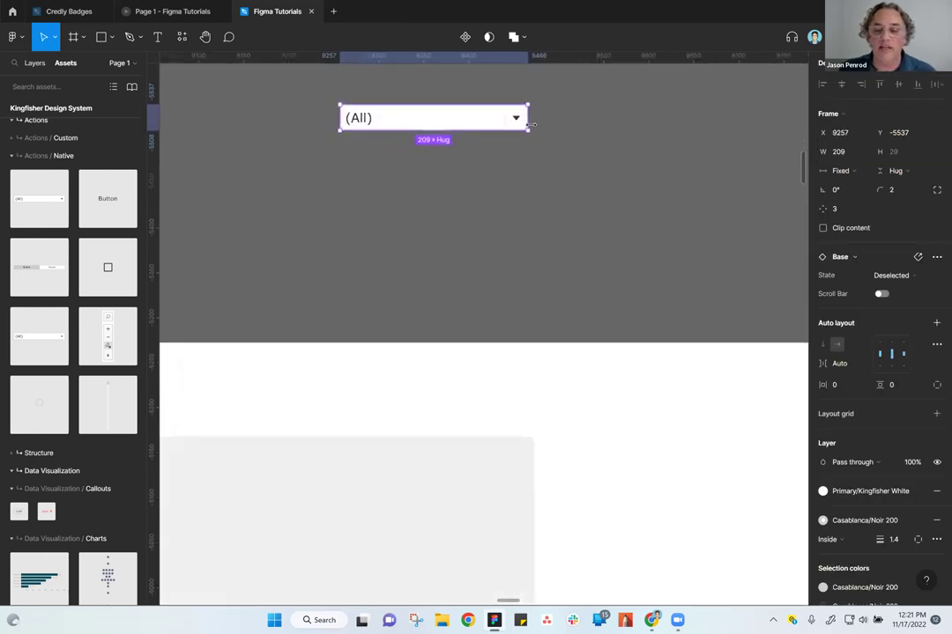
drag(528, 118, 654, 117)
drag(527, 114, 509, 179)
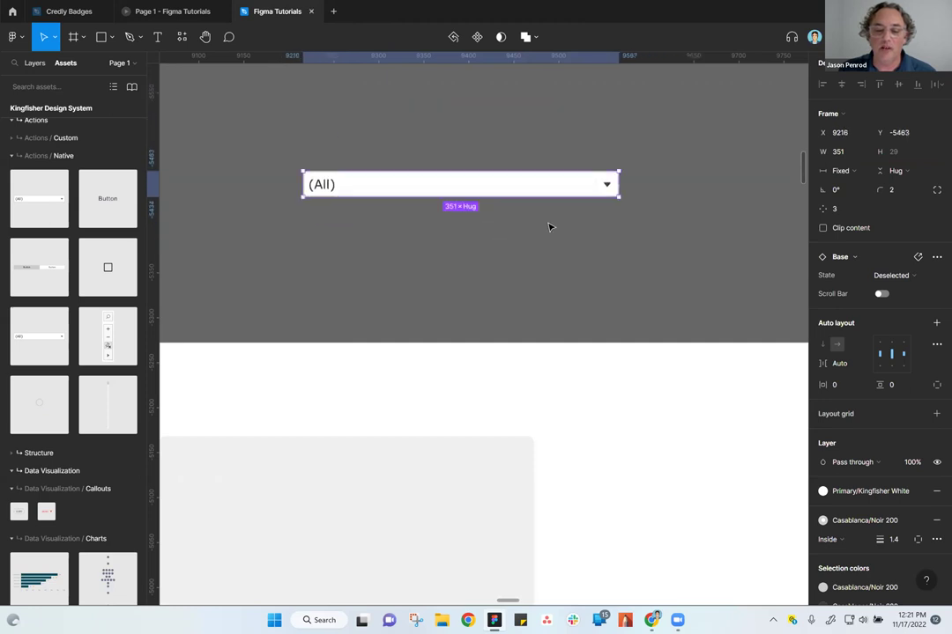
drag(636, 183, 527, 183)
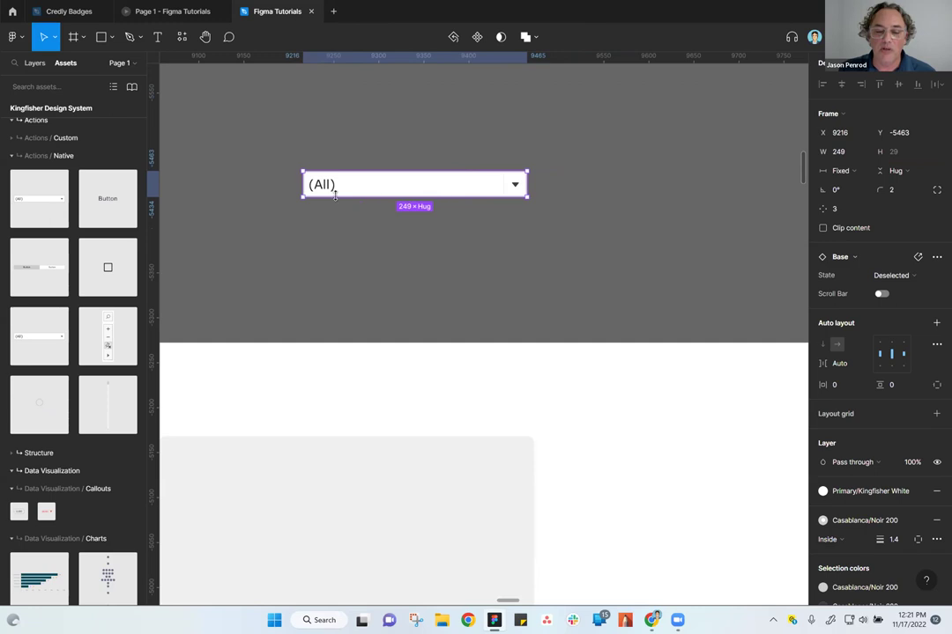
Replace the dropdown's (All) label with "Measure"
double_click(324, 191)
double_click(323, 191)
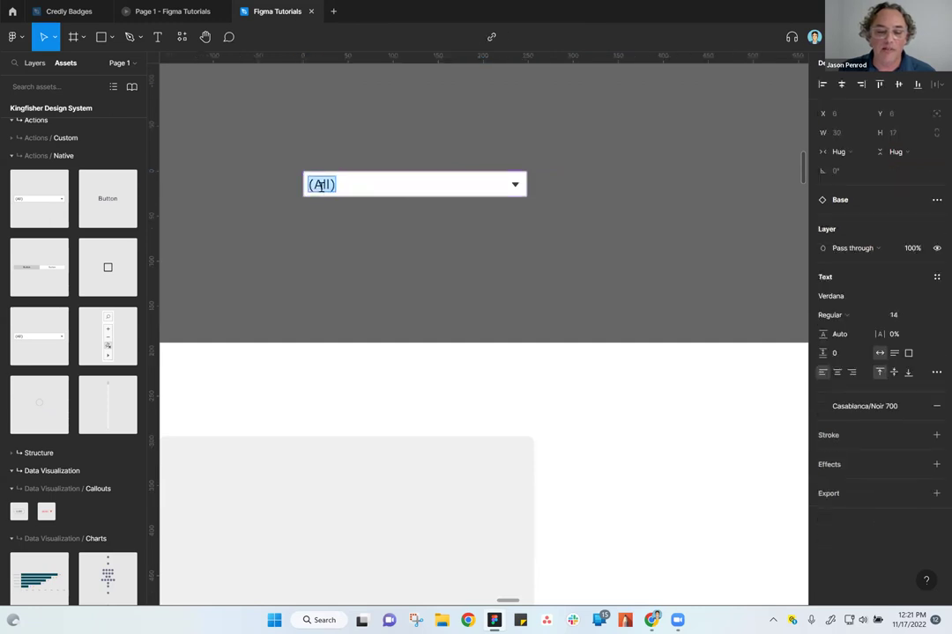
text(Measure)
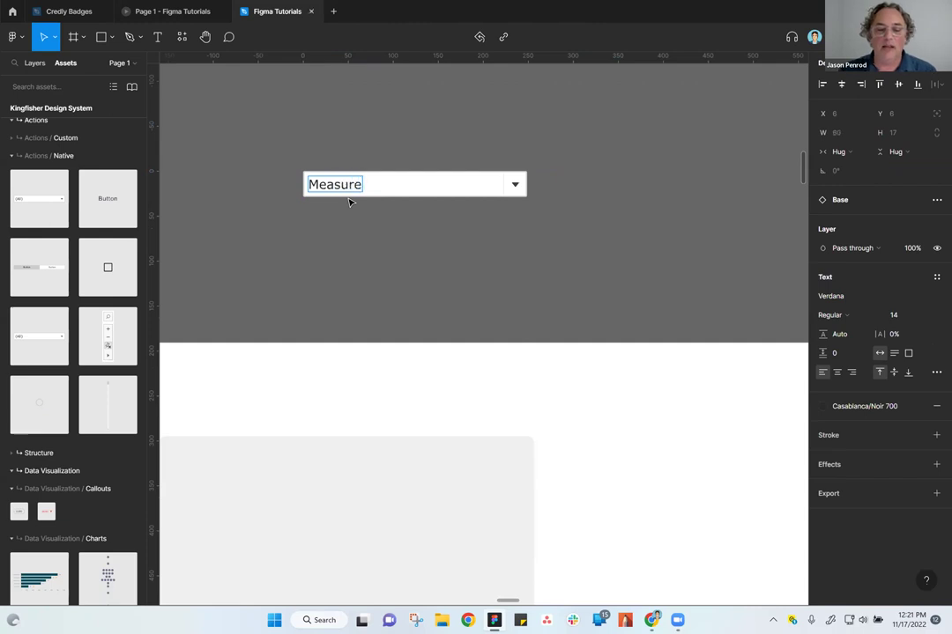
click(540, 184)
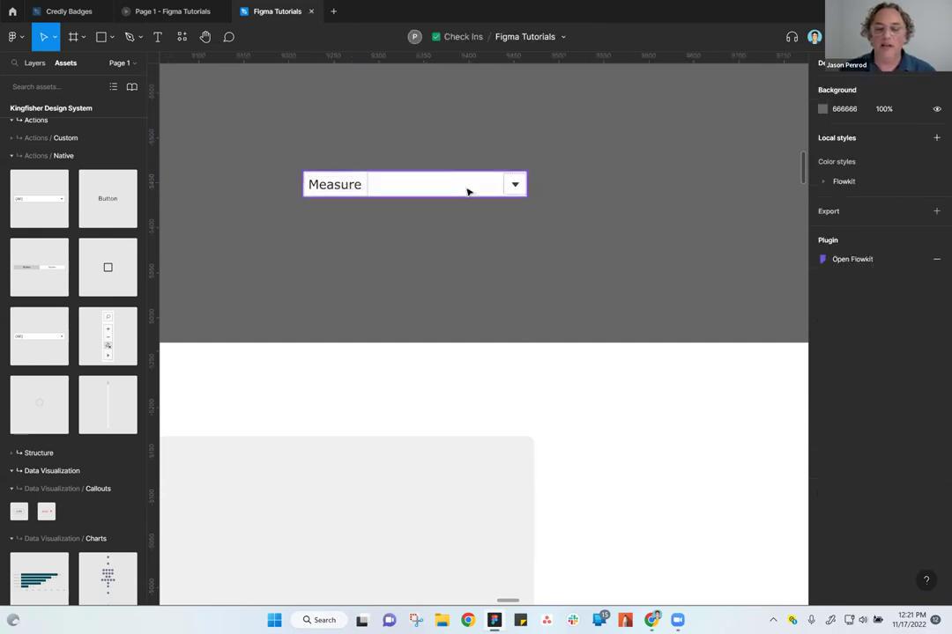
Narrow the Measure dropdown to about 99 wide and move it to about X 9238, Y -5470
click(527, 185)
drag(527, 185, 392, 193)
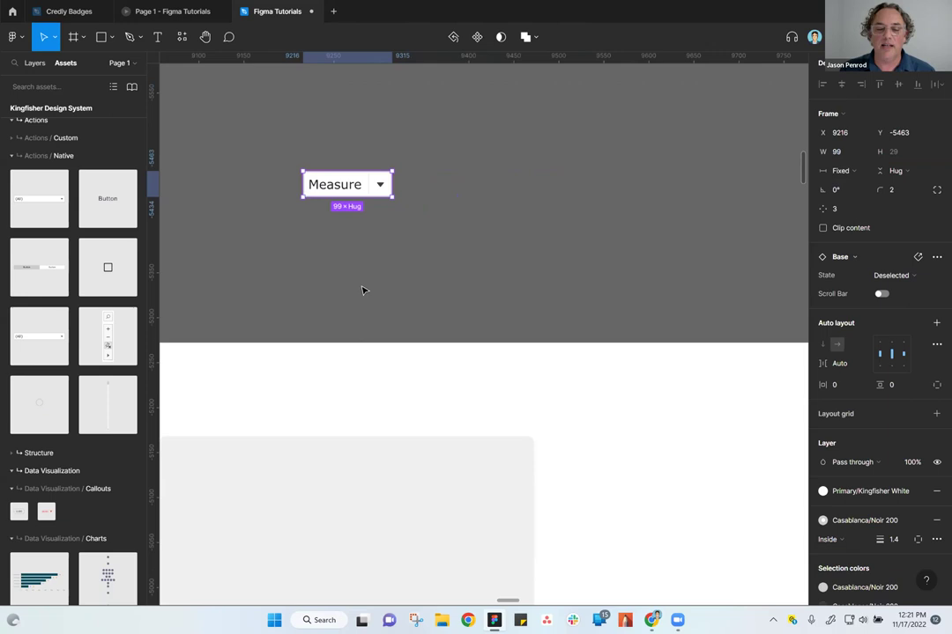
click(372, 220)
click(346, 197)
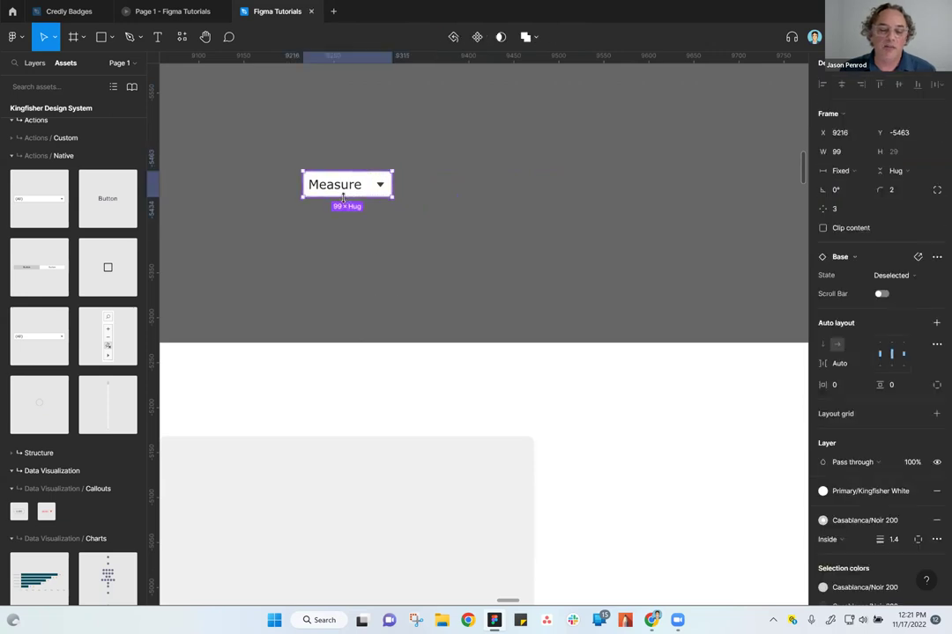
mouse_move(347, 191)
mouse_down()
mouse_move(346, 208)
mouse_move(363, 184)
mouse_up()
scroll(435, 258, down, 2)
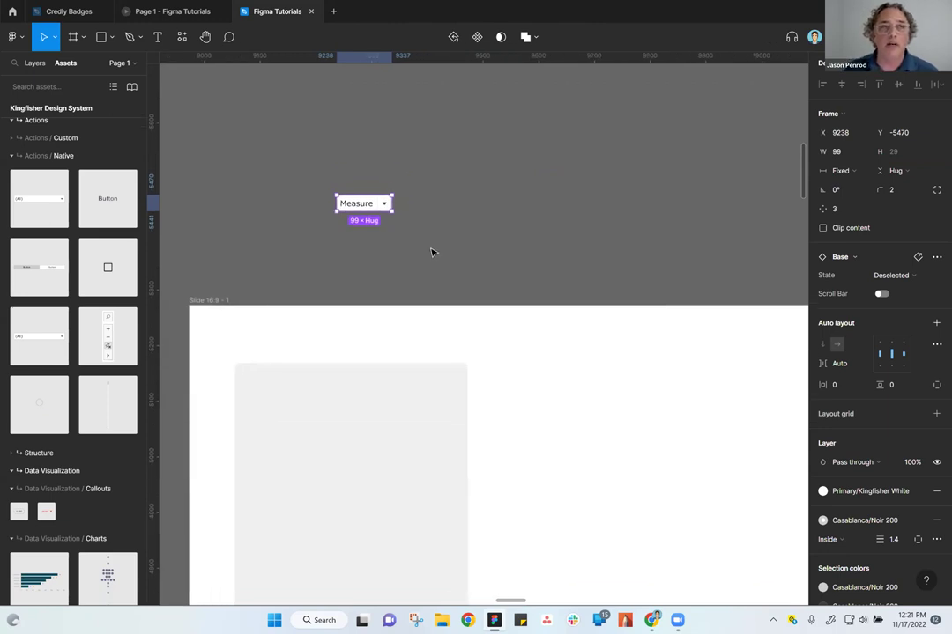
Widen the Measure dropdown to about 167 and move it up to about X 9223, Y -5607
drag(397, 202, 423, 178)
click(392, 247)
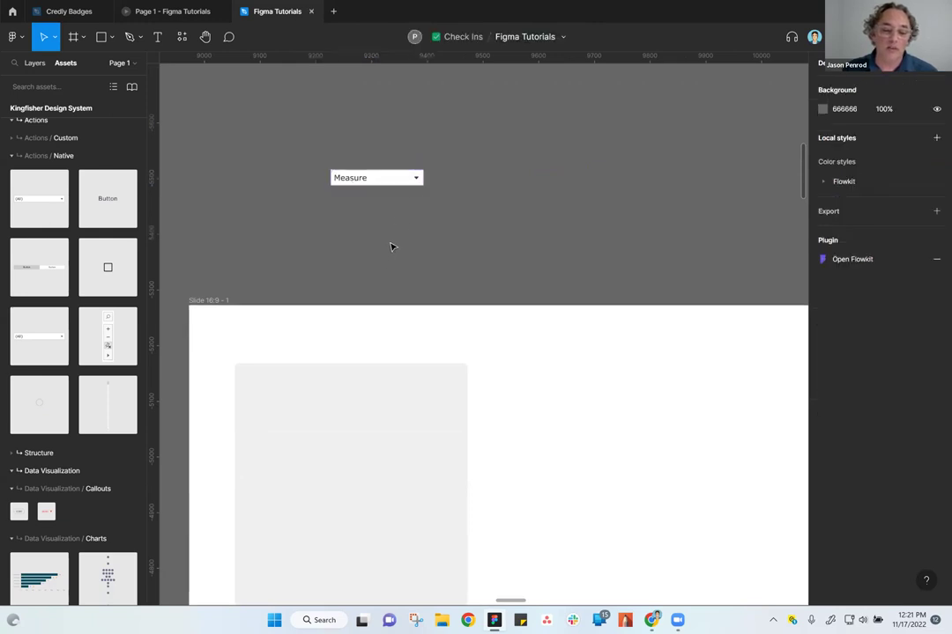
click(367, 181)
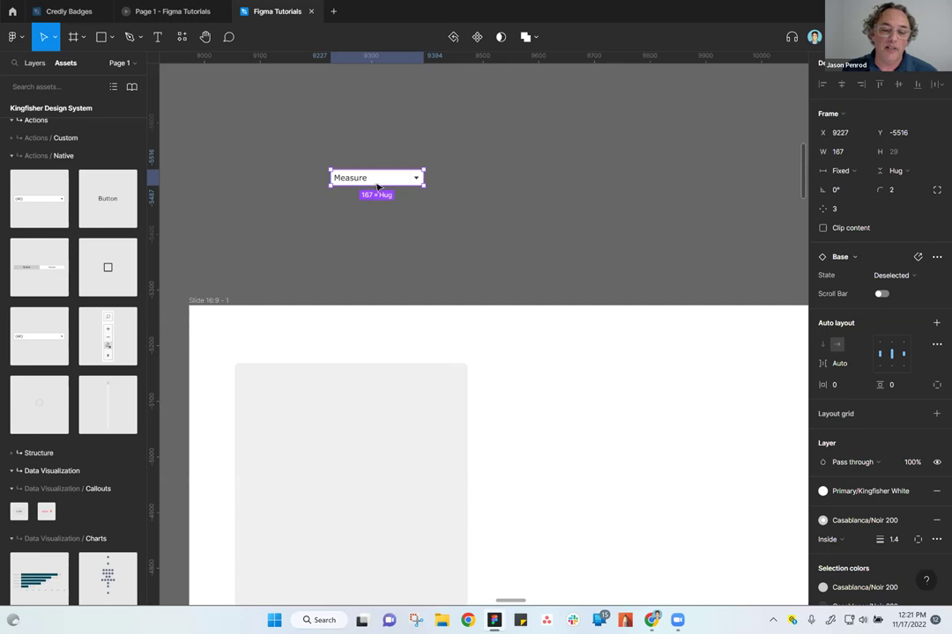
drag(361, 178, 355, 130)
click(452, 229)
drag(452, 230, 330, 170)
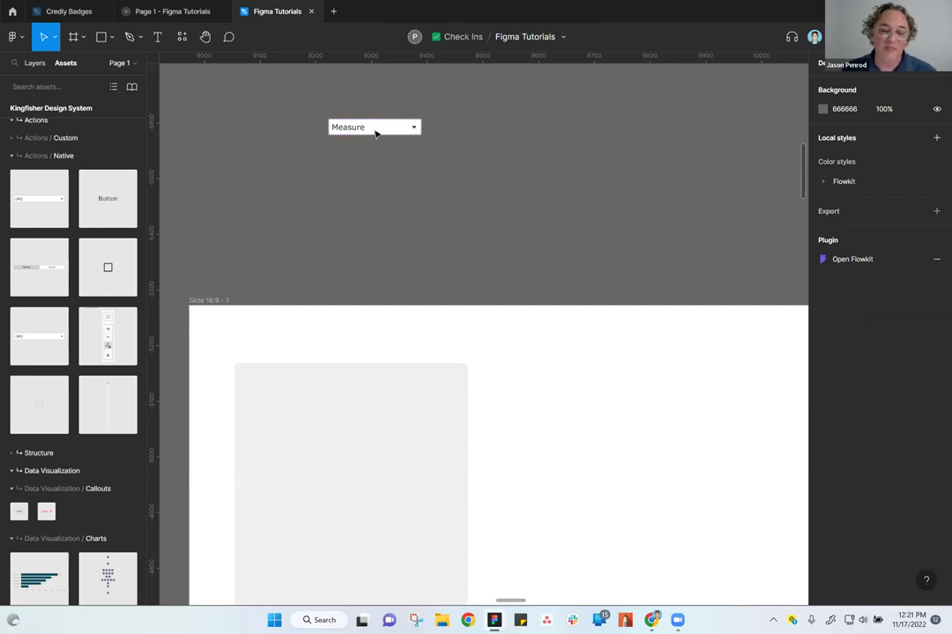
click(365, 131)
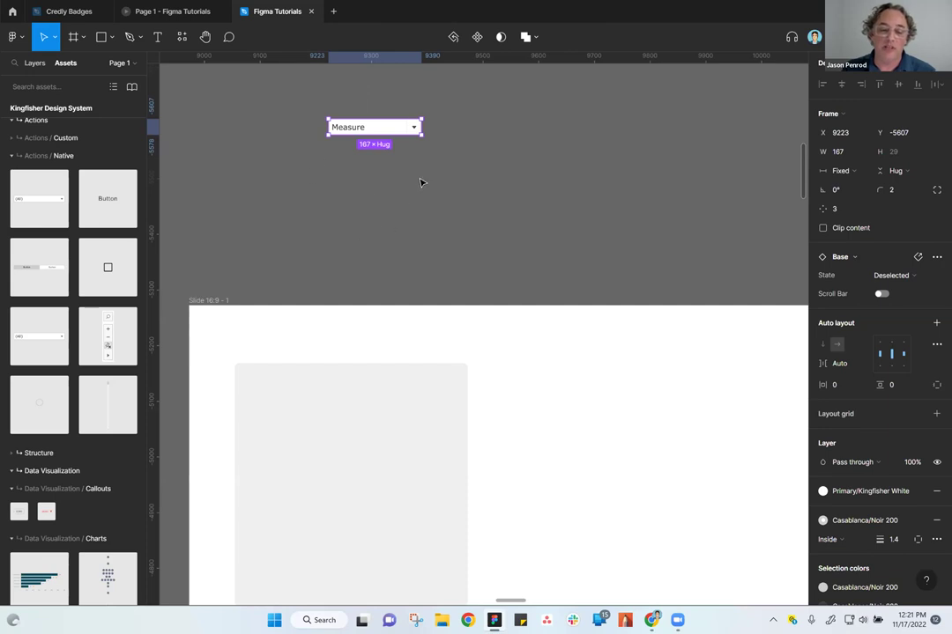
click(515, 223)
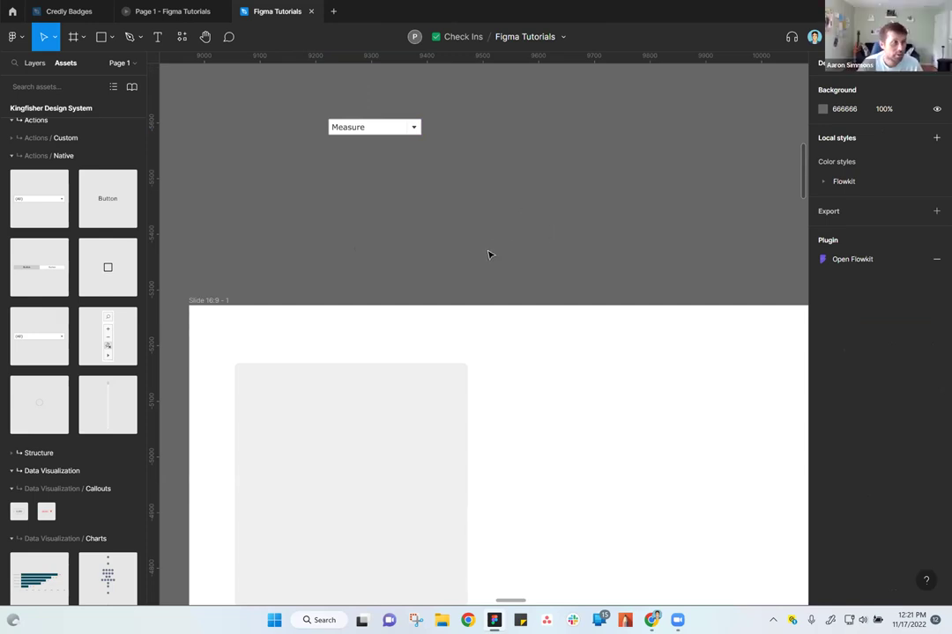
scroll(497, 235, down, 3)
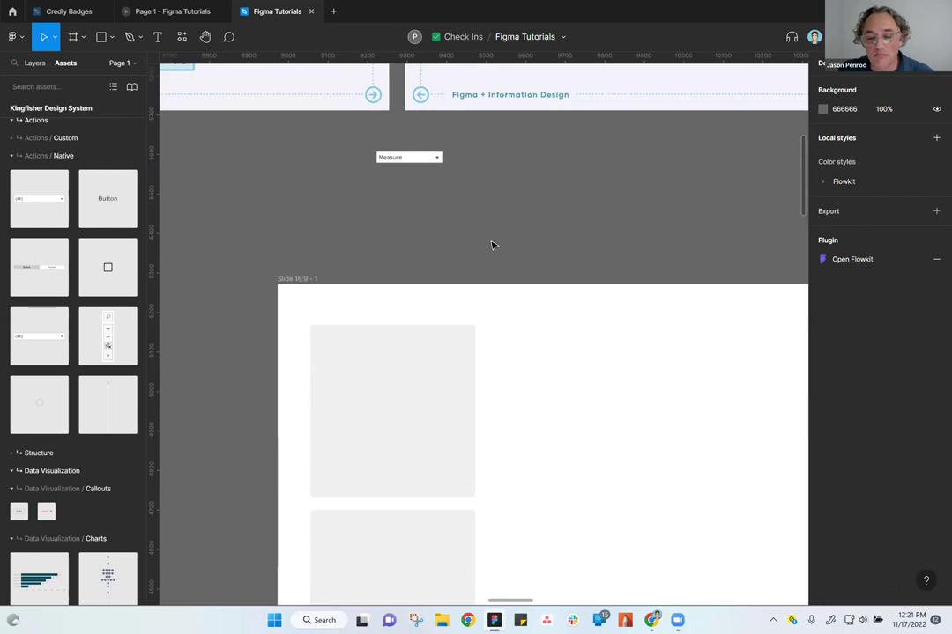
drag(586, 397, 492, 320)
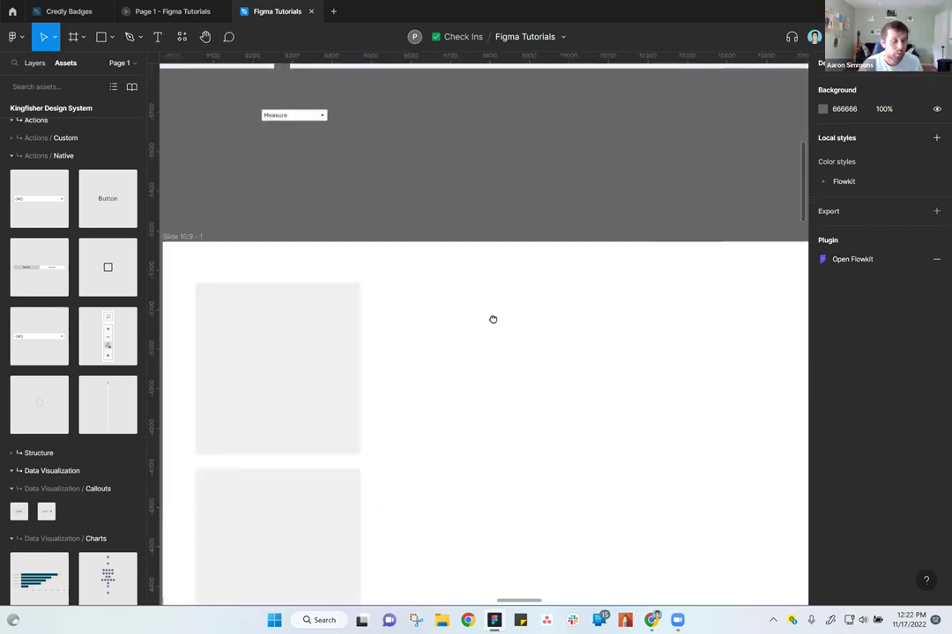
Look over the Flexibility, Reusability and Collaboration boards, ending at the slide frame
scroll(499, 367, down, 5)
scroll(502, 333, right, 5)
scroll(501, 333, down, 3)
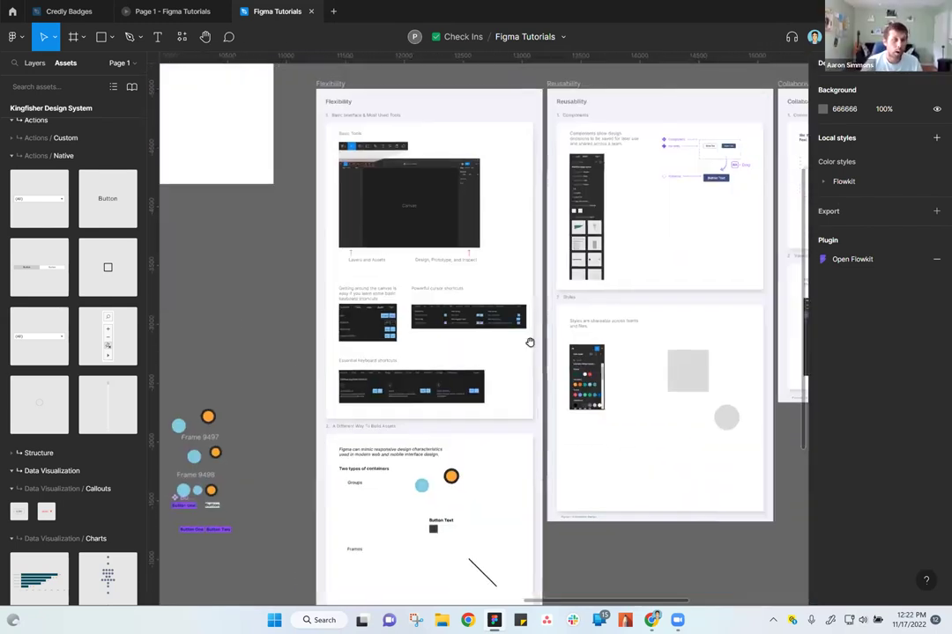
scroll(630, 330, right, 3)
scroll(630, 330, down, 1)
scroll(644, 282, right, 5)
scroll(622, 305, up, 3)
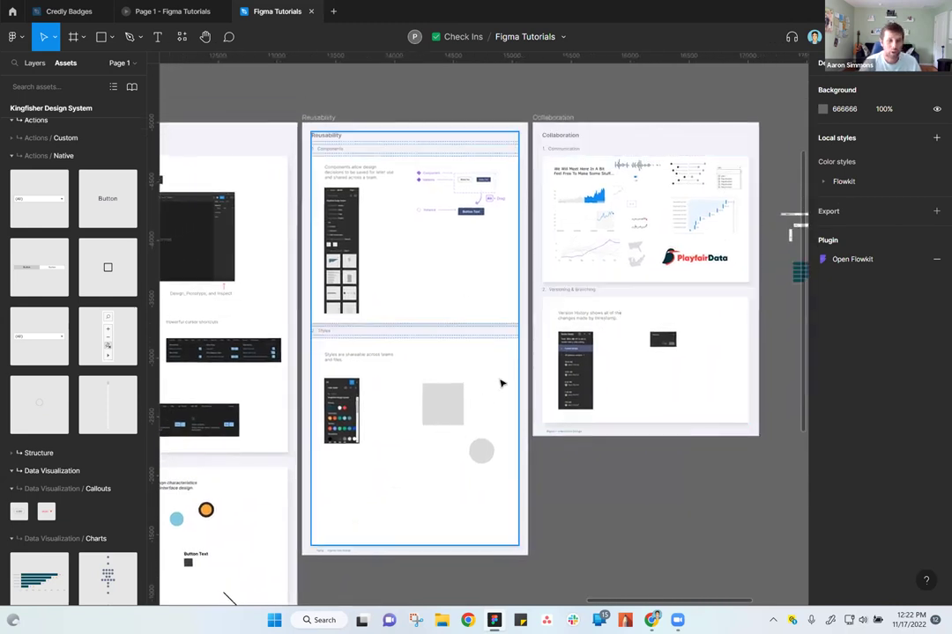
scroll(505, 281, left, 3)
scroll(505, 281, left, 6)
scroll(520, 277, down, 1)
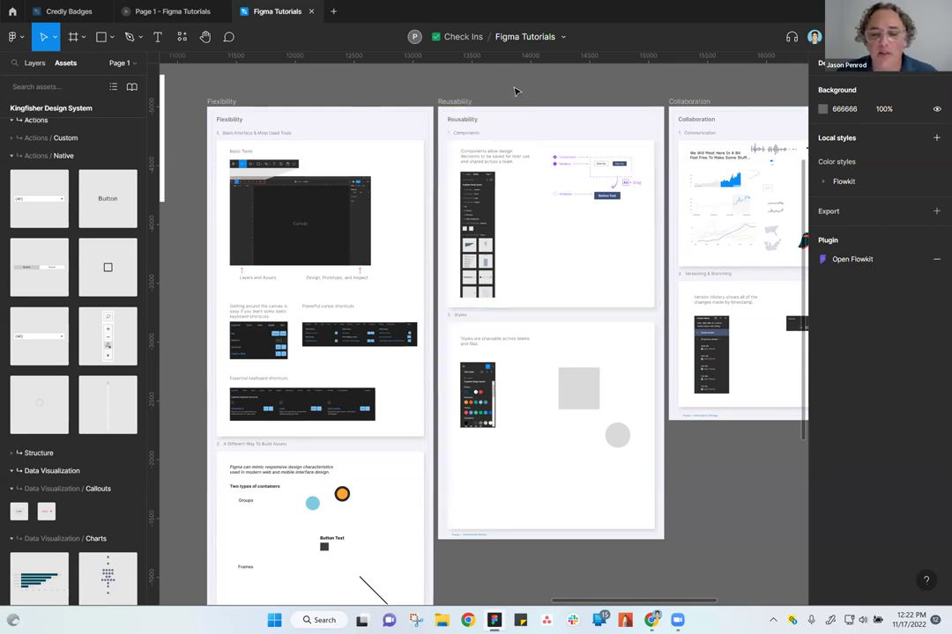
scroll(342, 85, left, 10)
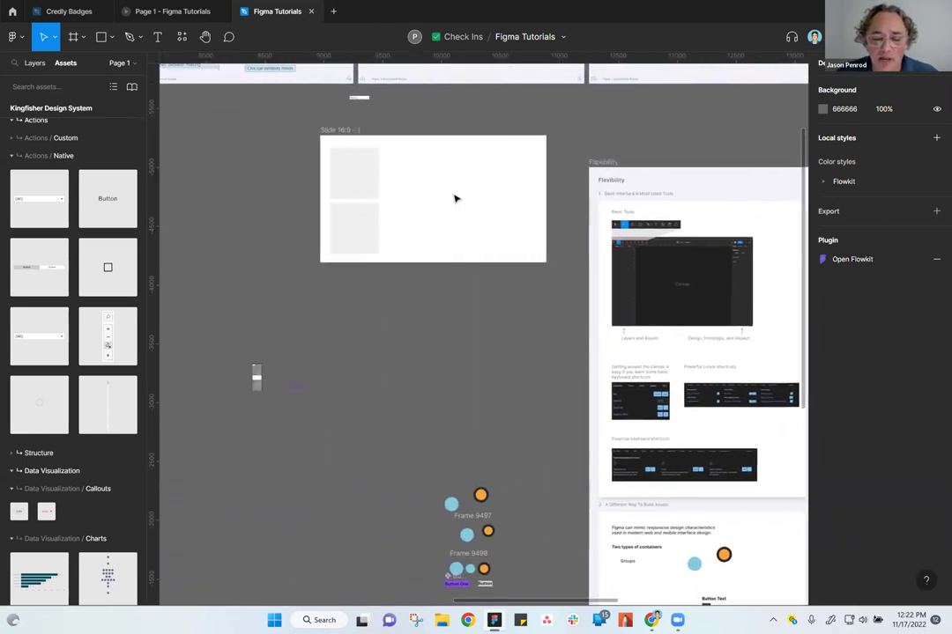
Move the Slide 16:9 - 1 frame to about X 7746, Y -5012, farther from the Flexibility board
drag(337, 124, 230, 161)
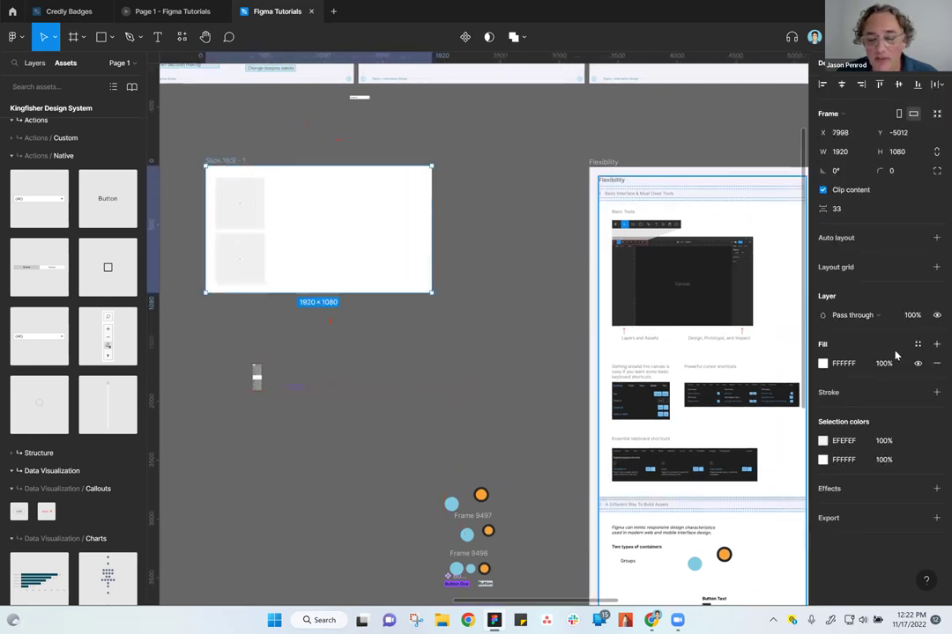
scroll(503, 385, down, 2)
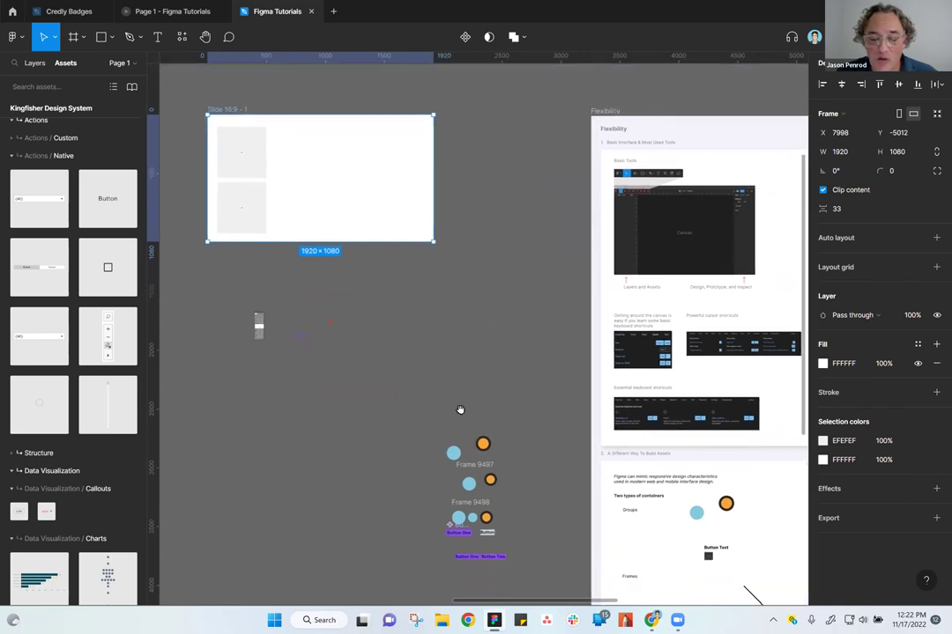
scroll(493, 353, up, 6)
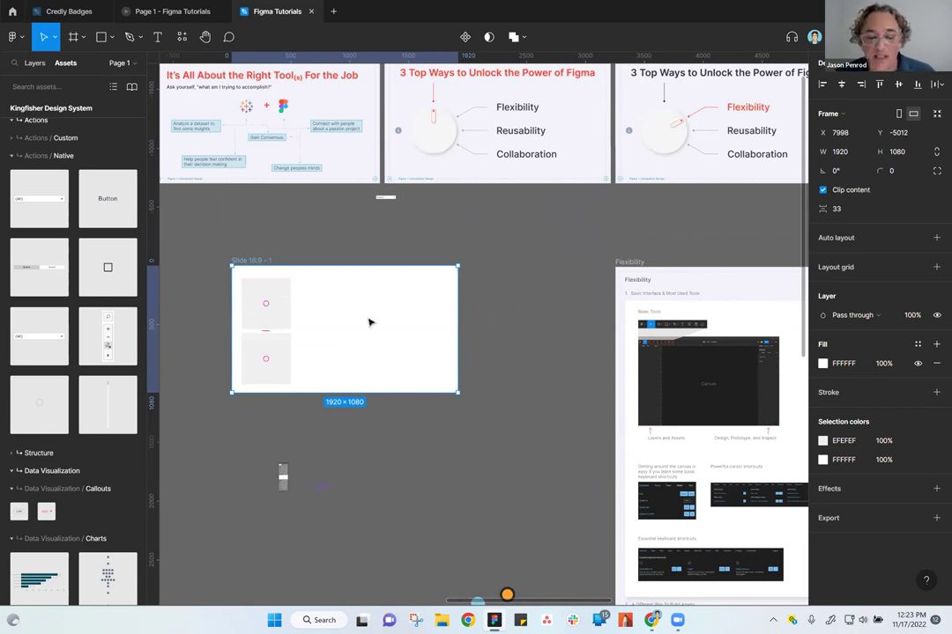
click(459, 423)
drag(267, 266, 198, 257)
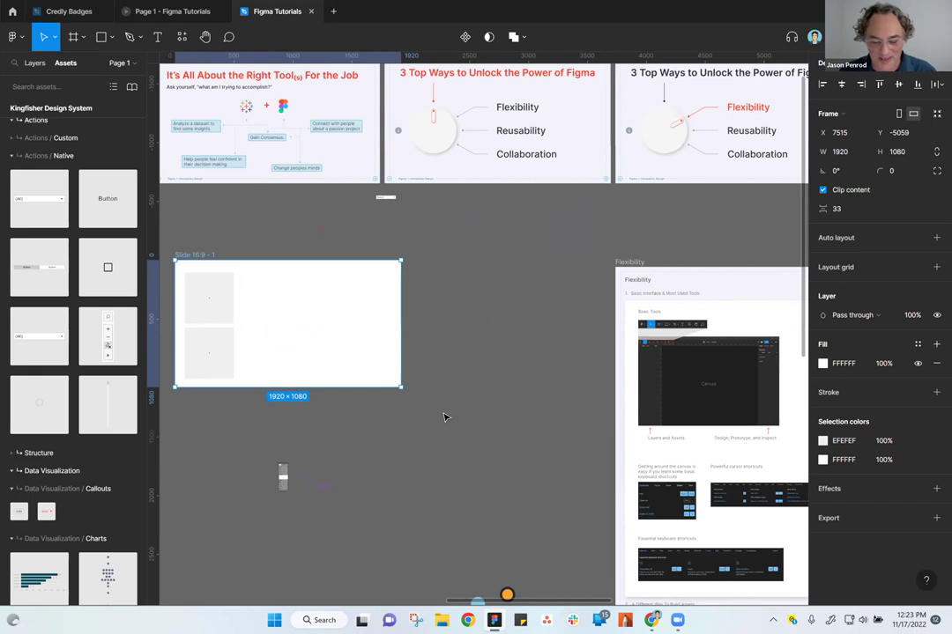
click(509, 304)
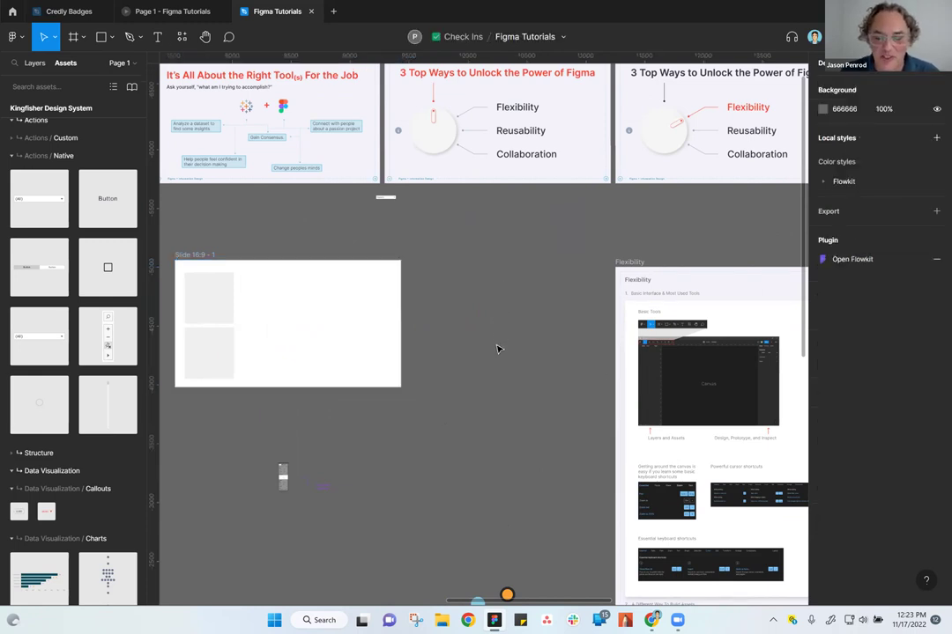
mouse_move(199, 261)
mouse_down()
mouse_move(221, 272)
mouse_move(208, 278)
mouse_move(229, 281)
mouse_move(230, 269)
mouse_move(212, 267)
mouse_up()
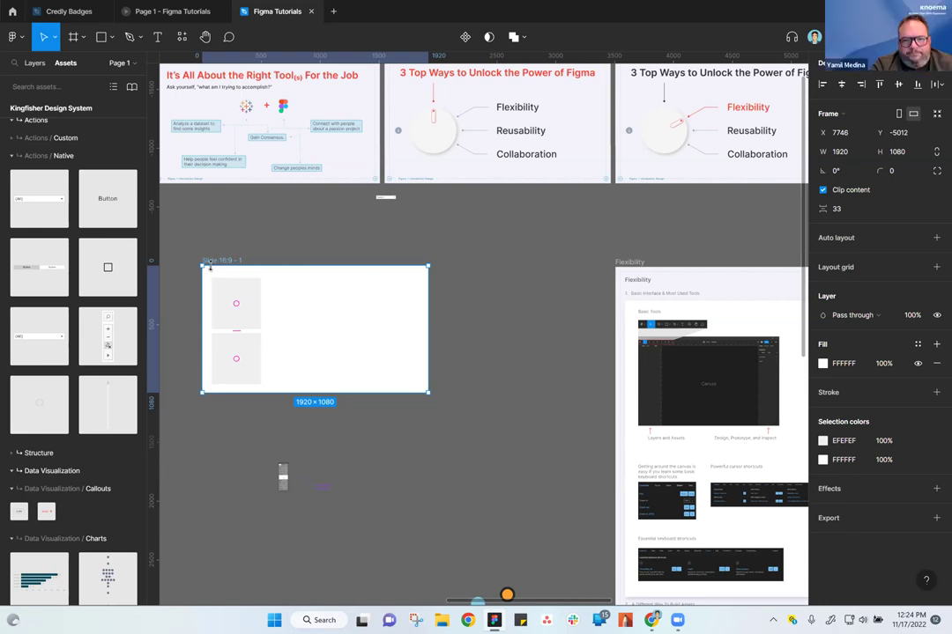
Show the file's page and layer lists and survey the slides and boards around the slide frame
click(121, 64)
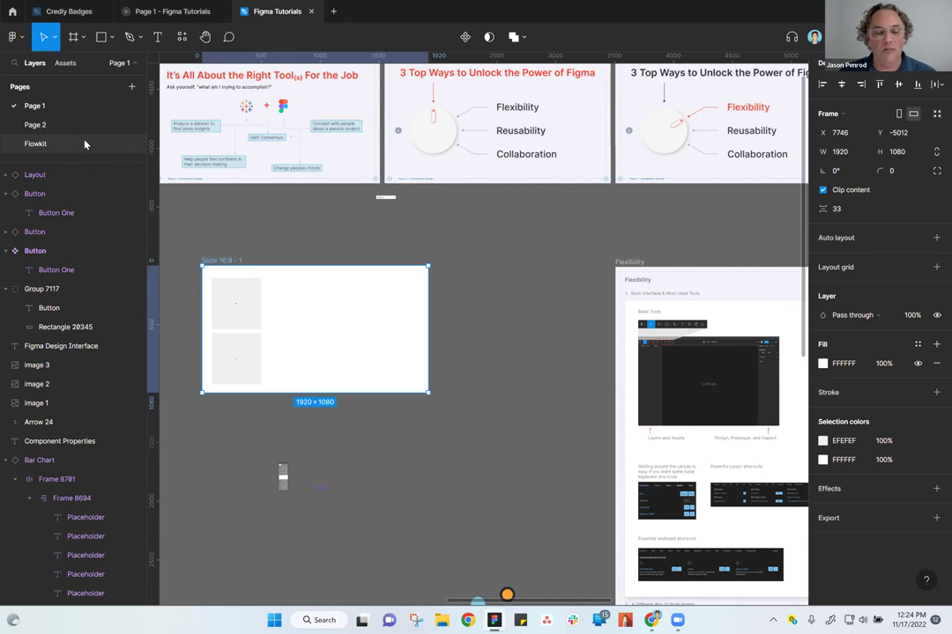
click(467, 360)
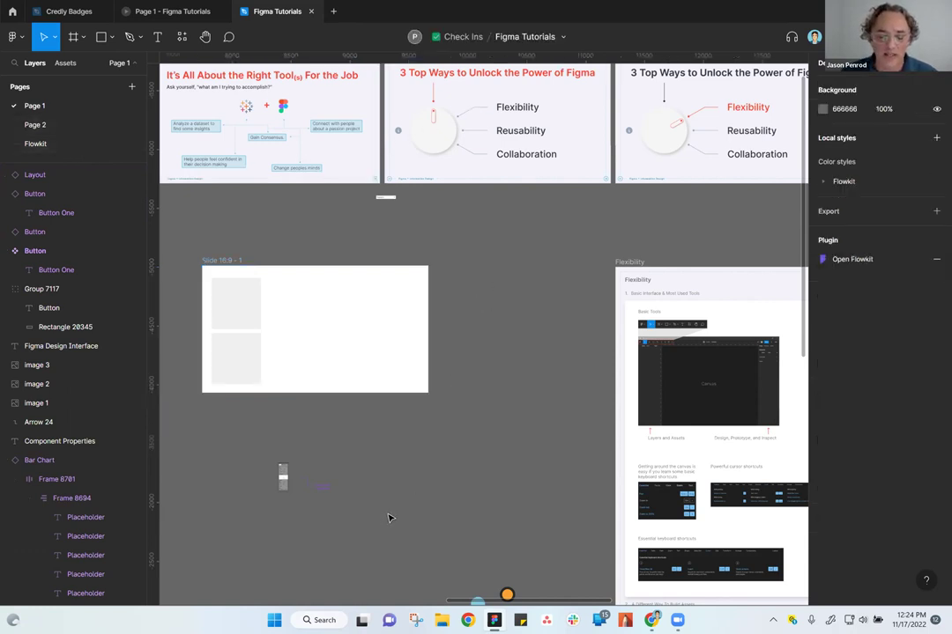
scroll(452, 440, down, 2)
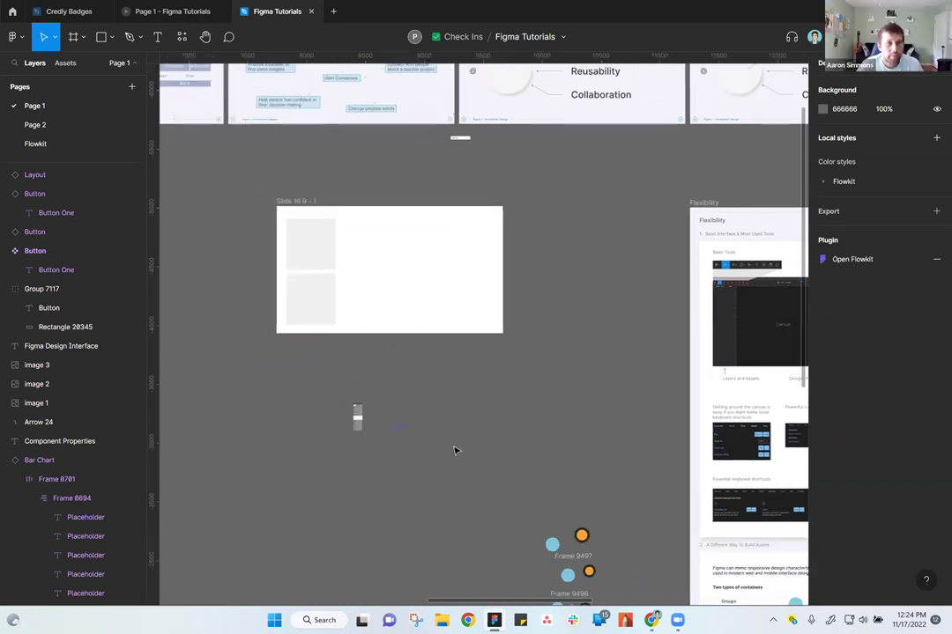
scroll(520, 448, down, 3)
scroll(449, 403, down, 2)
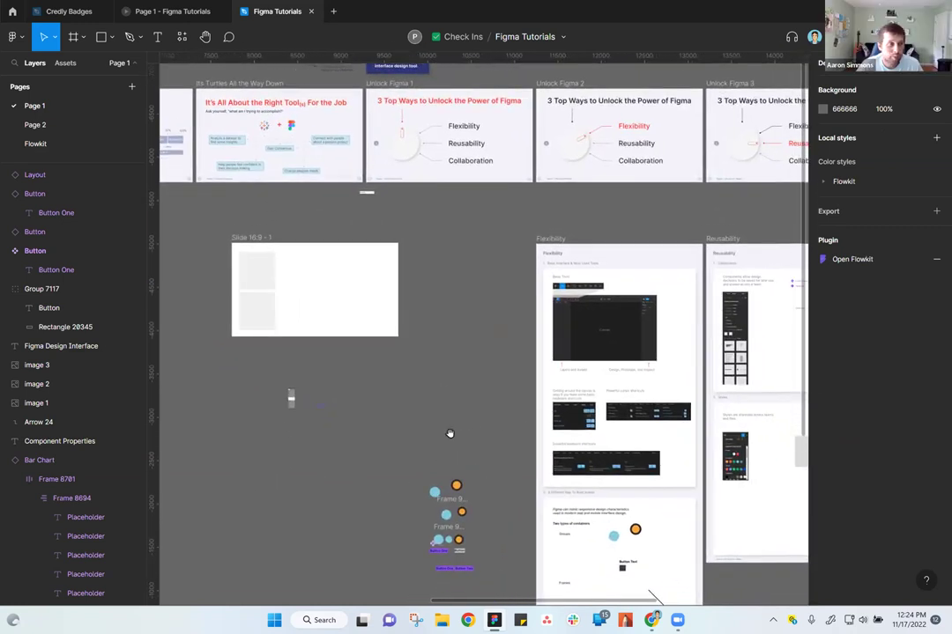
scroll(449, 432, down, 2)
scroll(468, 385, down, 2)
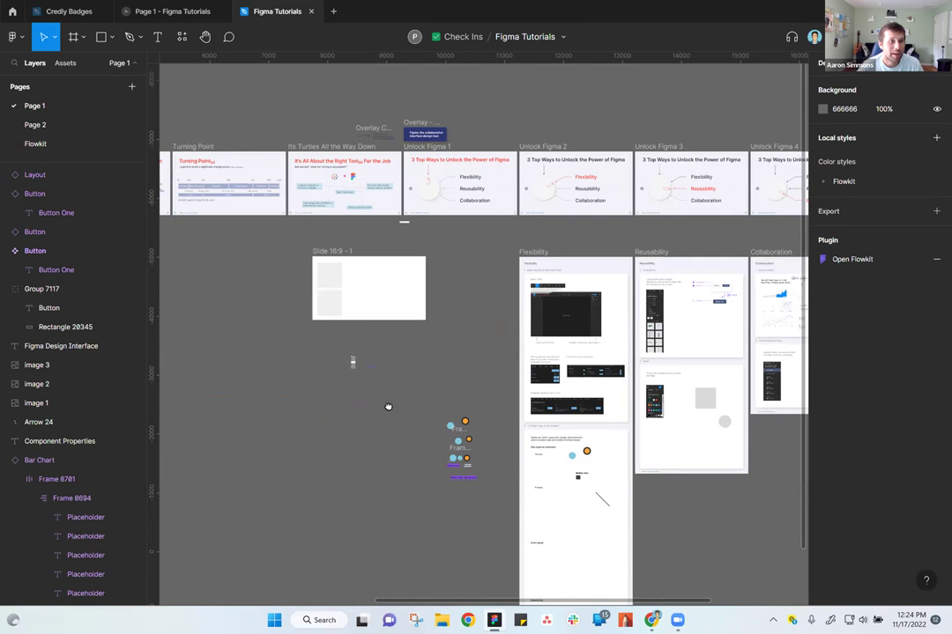
scroll(386, 406, down, 1)
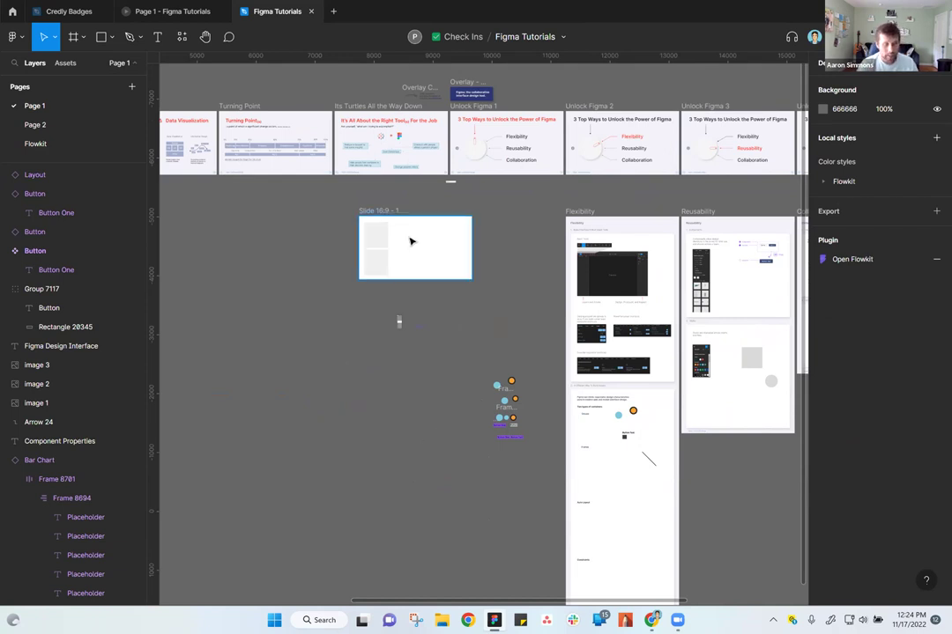
Move the small images, arrow and text labels beneath the slide frame well away from it to clear the space
scroll(410, 239, up, 5)
drag(353, 442, 478, 556)
drag(414, 481, 723, 569)
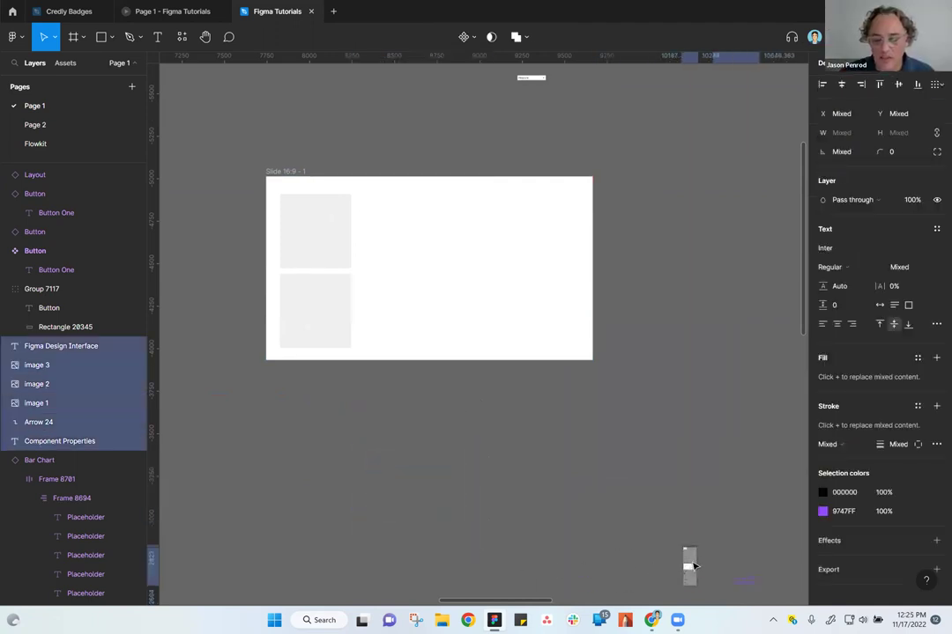
click(528, 495)
scroll(469, 373, up, 2)
scroll(469, 374, up, 3)
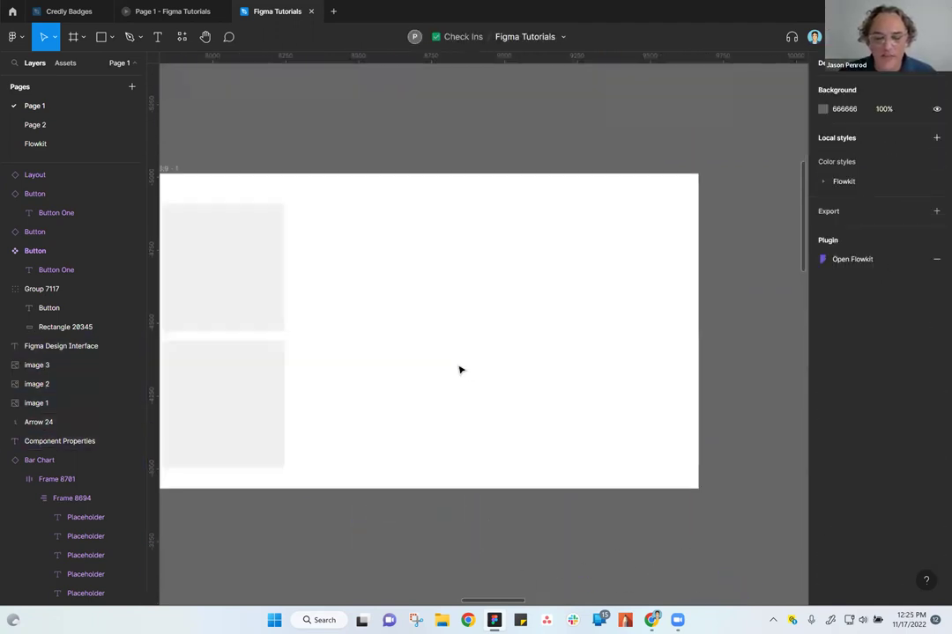
scroll(471, 374, down, 1)
drag(350, 170, 404, 144)
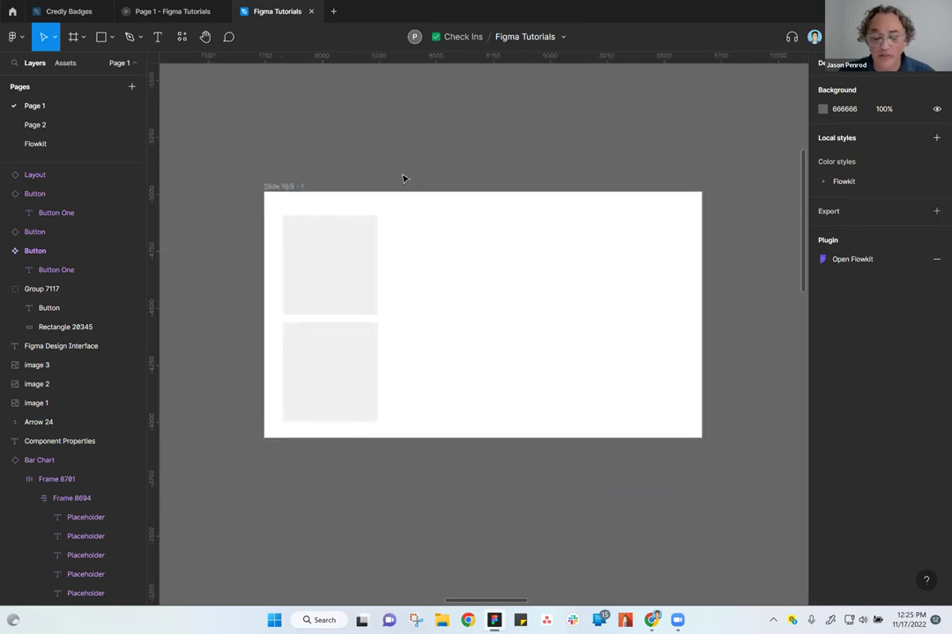
click(288, 187)
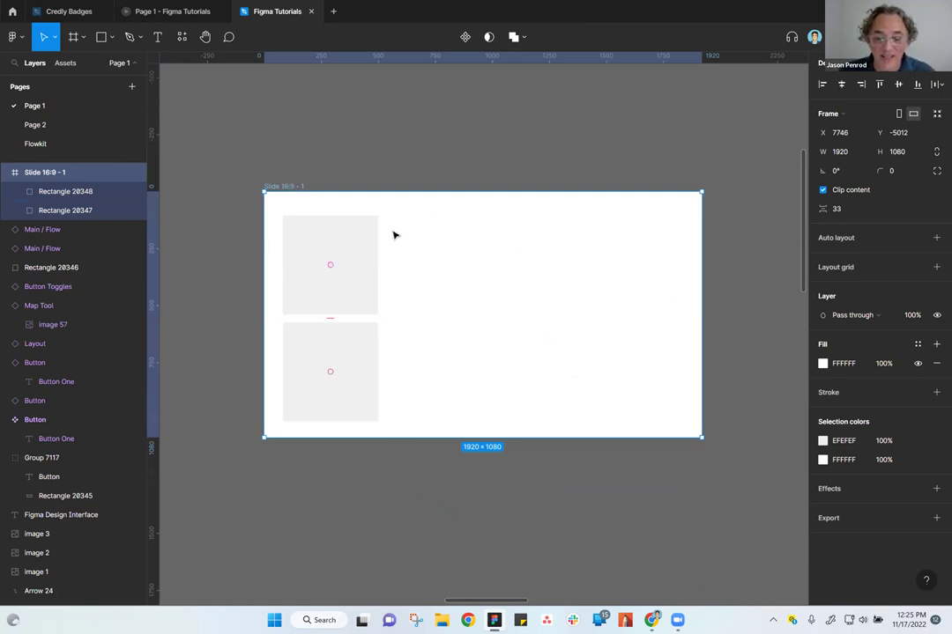
drag(250, 160, 583, 514)
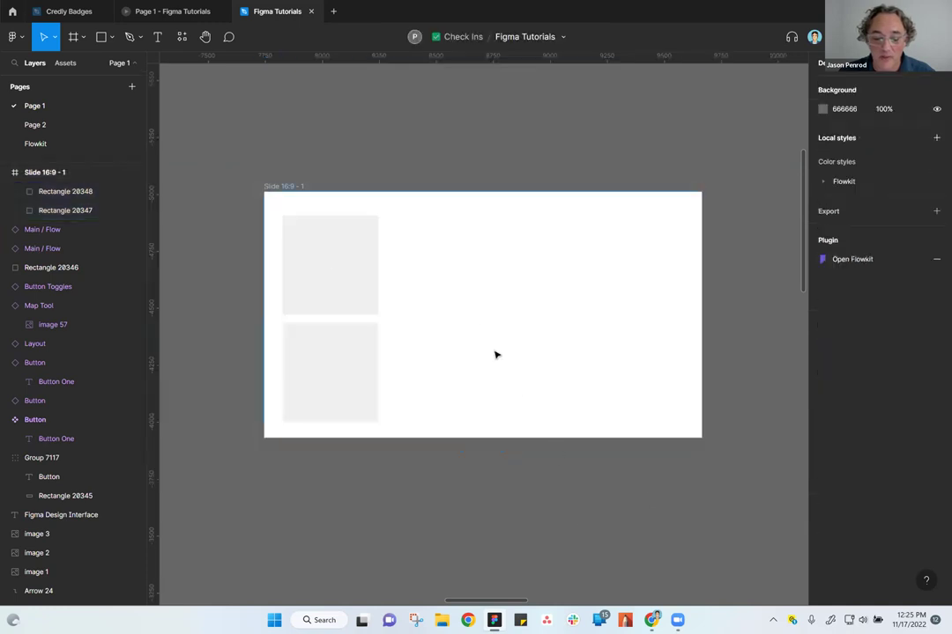
click(280, 195)
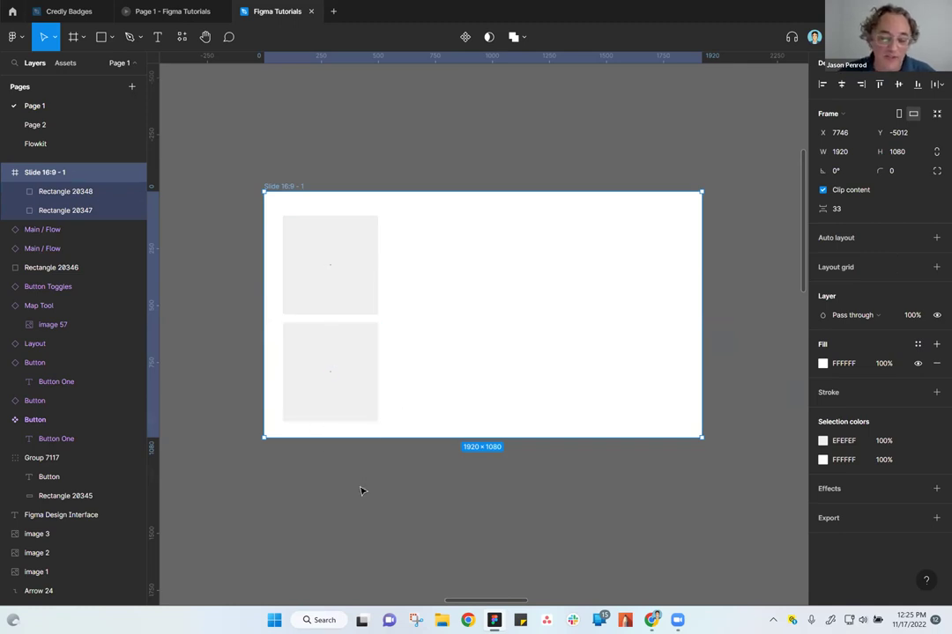
Widen the lower rectangle in the slide frame to about 827 and narrow the upper one to about 409
click(361, 399)
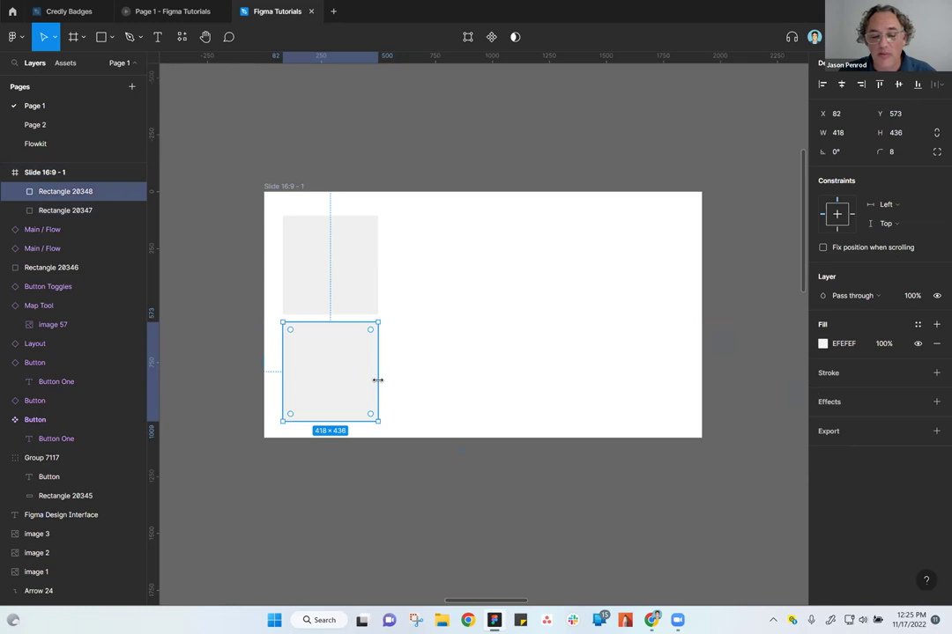
drag(408, 391, 471, 390)
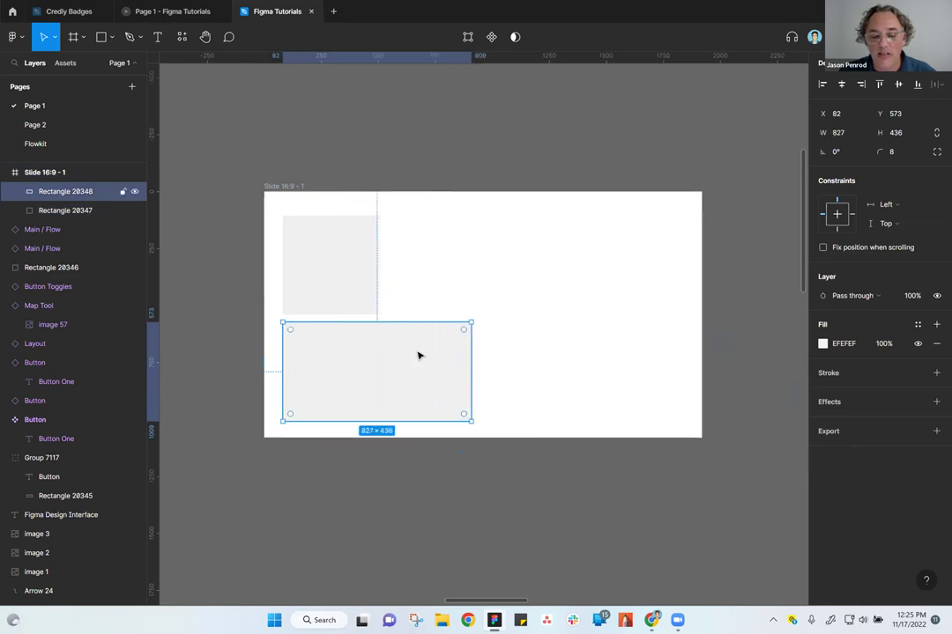
click(360, 307)
mouse_move(378, 290)
mouse_down()
mouse_move(398, 293)
mouse_move(376, 290)
mouse_up()
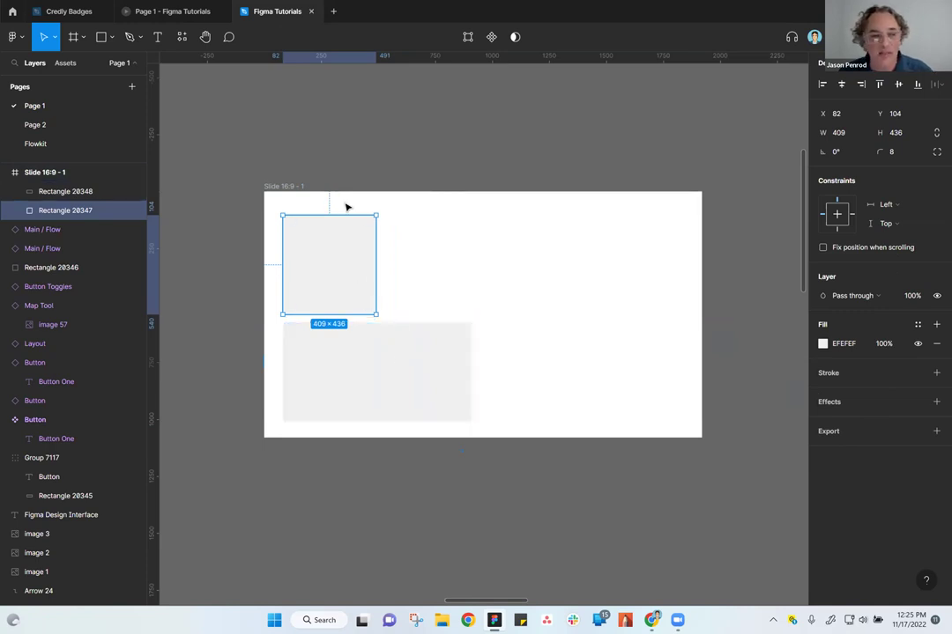
Duplicate the upper rectangle to about X 935, Y 104 and resize the copy to about 908 × 905
alt+drag(333, 284, 531, 421)
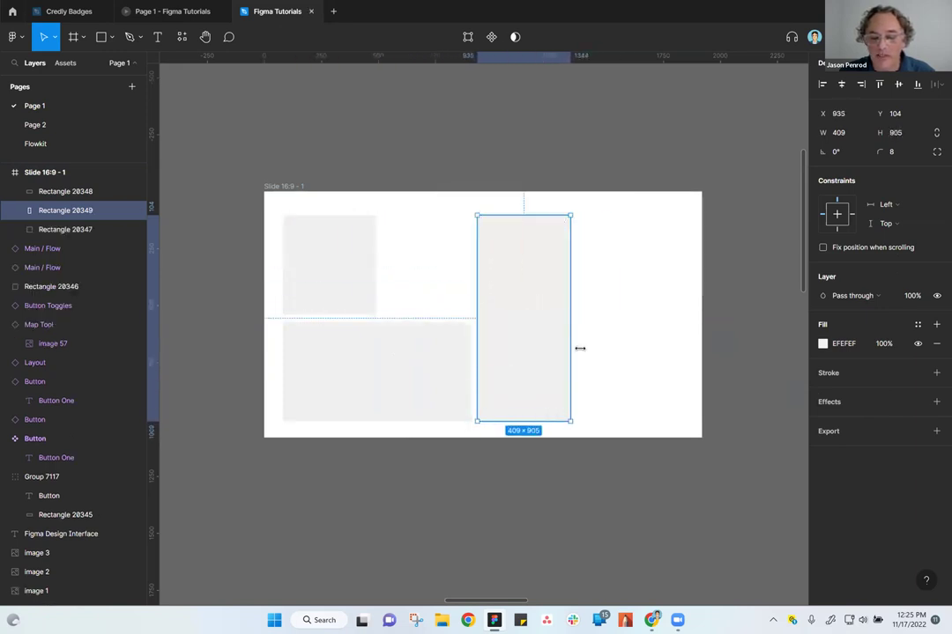
drag(573, 362, 685, 362)
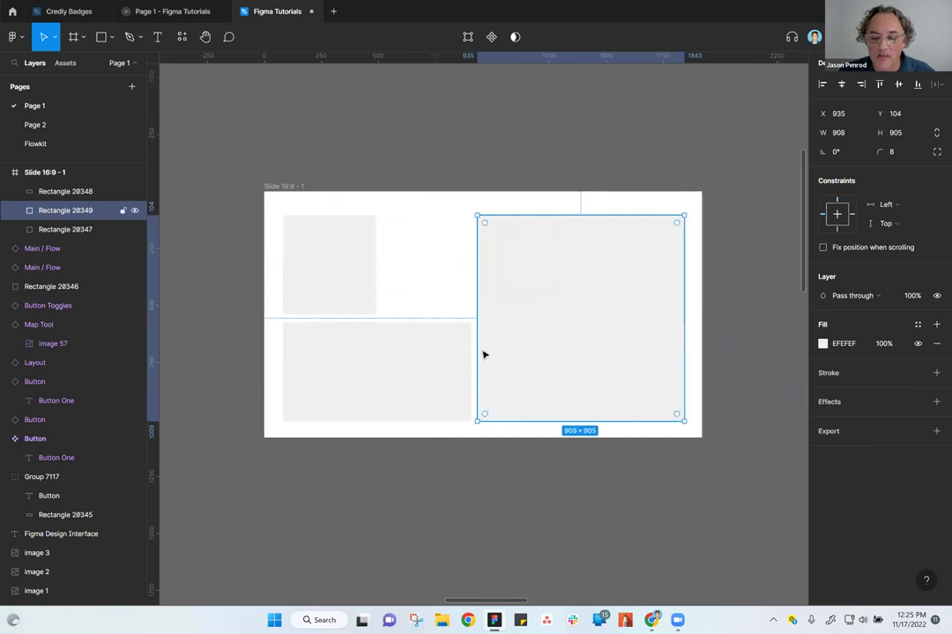
Duplicate the small upper rectangle beside itself at about X 500, Y 104, above the wide lower rectangle
click(351, 287)
alt+drag(333, 285, 421, 291)
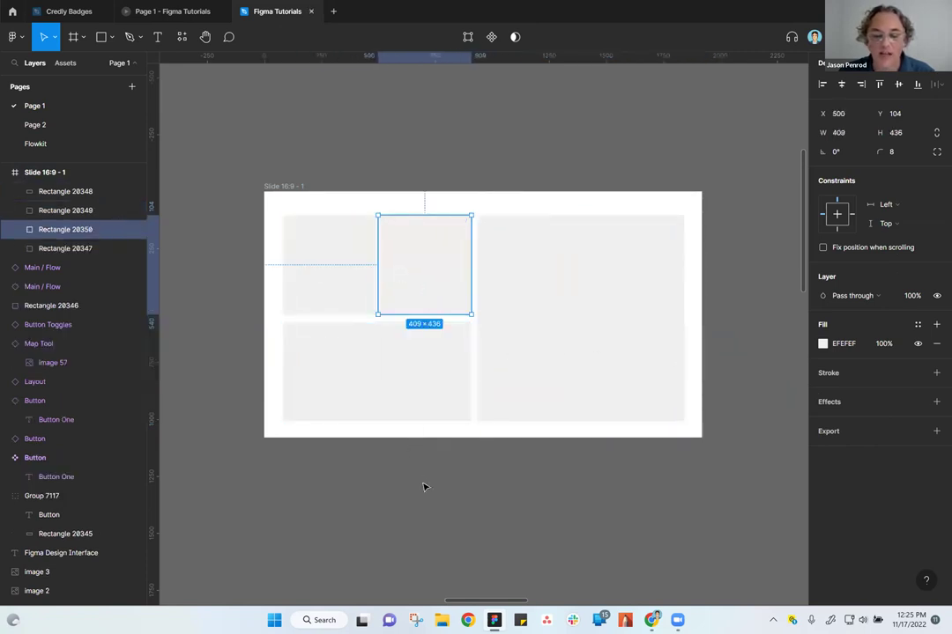
click(424, 488)
Move the slide frame to about X 6819 and duplicate it directly below at about Y -3723
click(294, 188)
scroll(295, 195, down, 5)
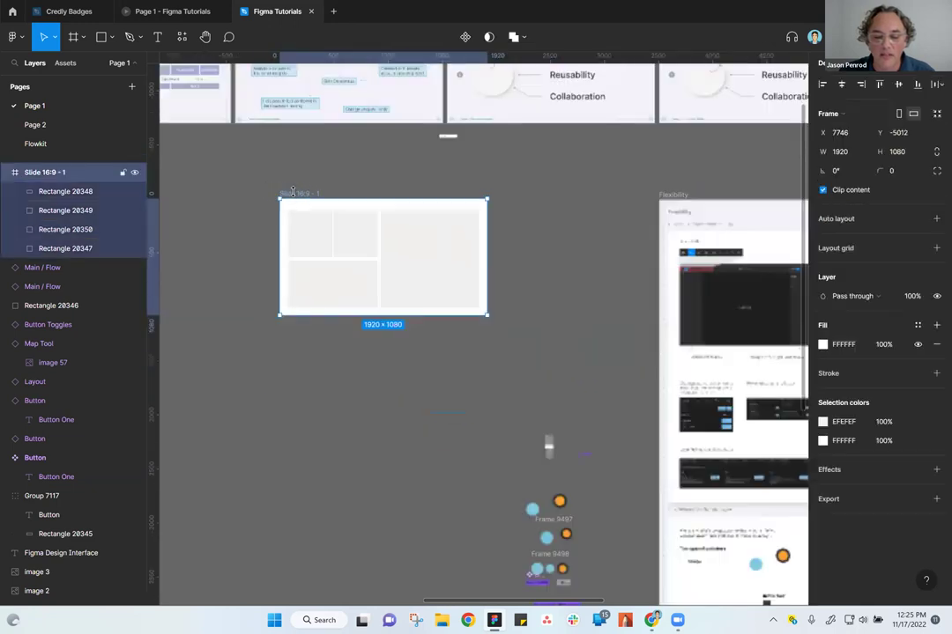
drag(298, 196, 239, 306)
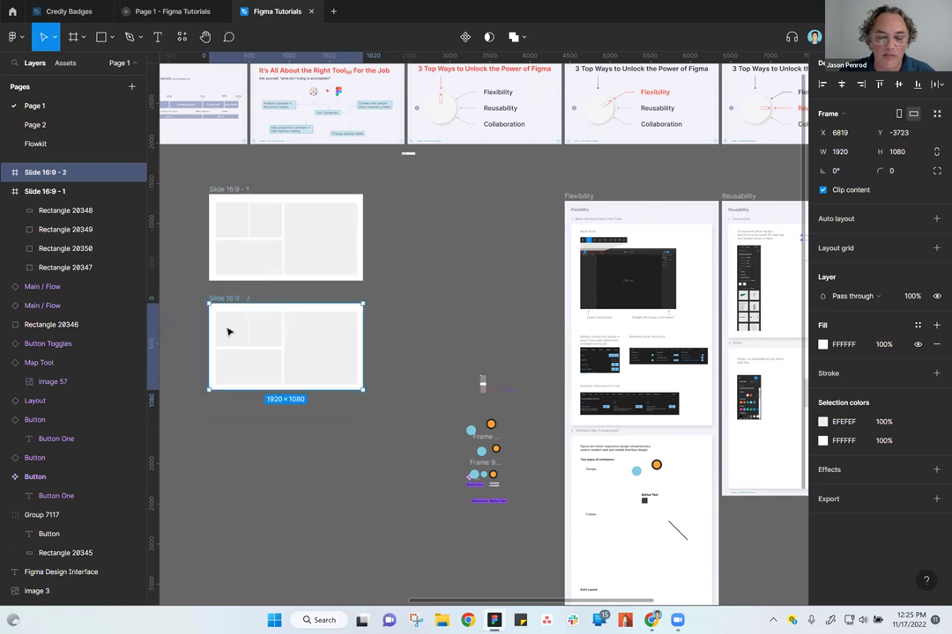
Delete the second small upper rectangle in Slide 16:9 - 2 and widen the first to match the rectangle below
key(shift+2)
click(404, 299)
key(Delete)
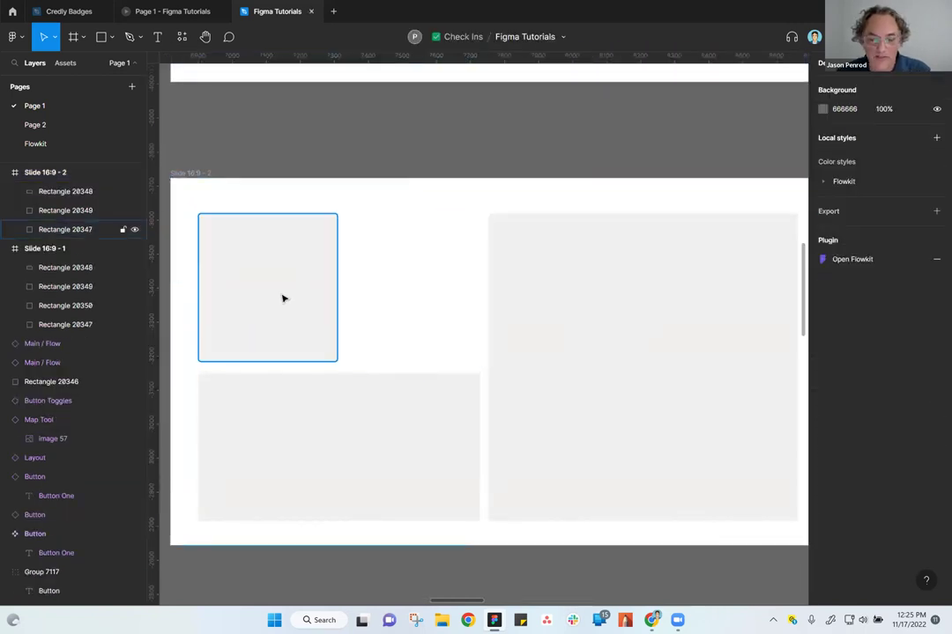
click(283, 297)
drag(336, 308, 480, 308)
click(464, 201)
Move the Slide 16:9 - 2 frame up to about Y -3874, closer beneath the first slide
scroll(523, 333, down, 3)
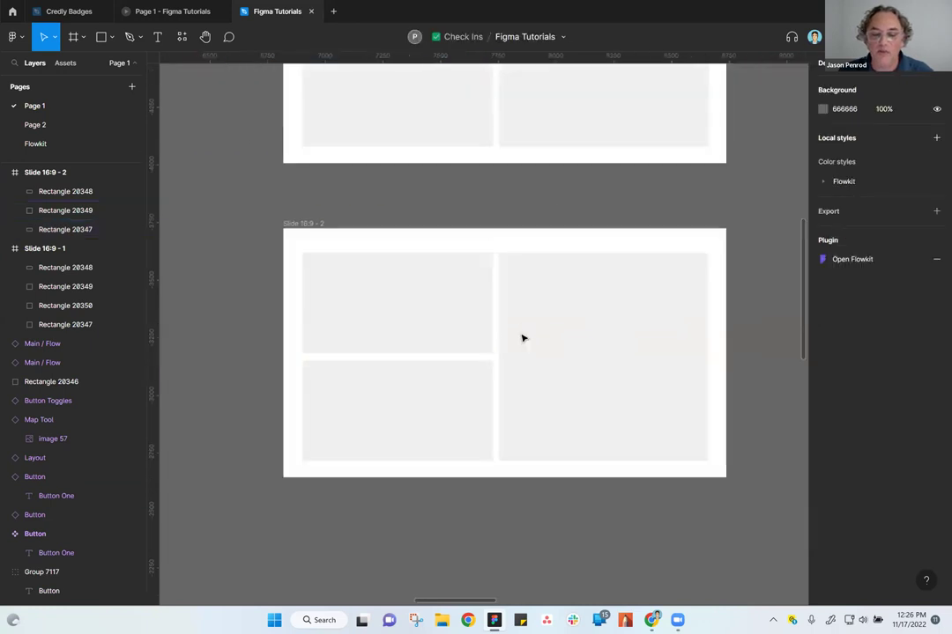
scroll(531, 324, down, 5)
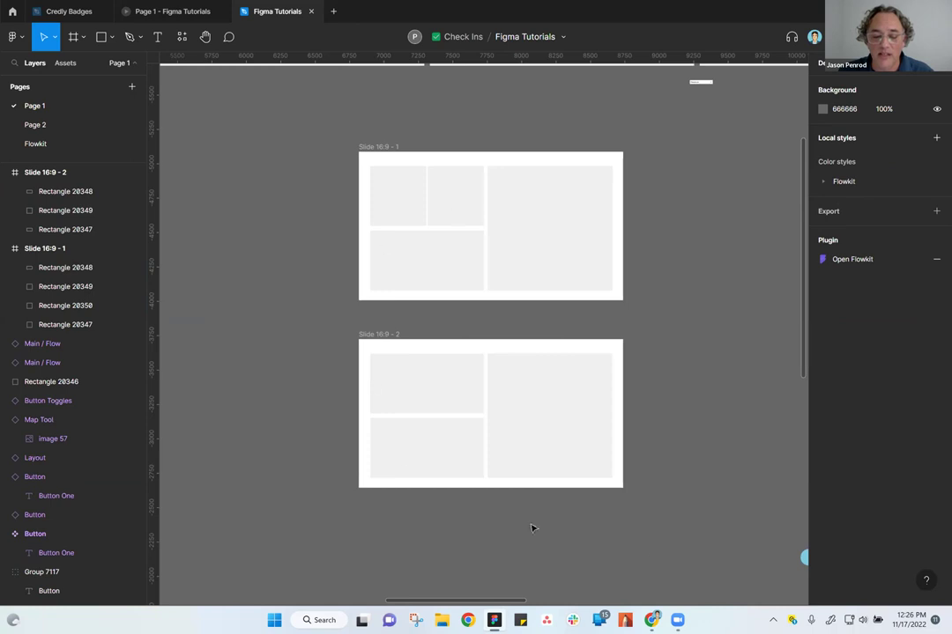
drag(374, 335, 373, 316)
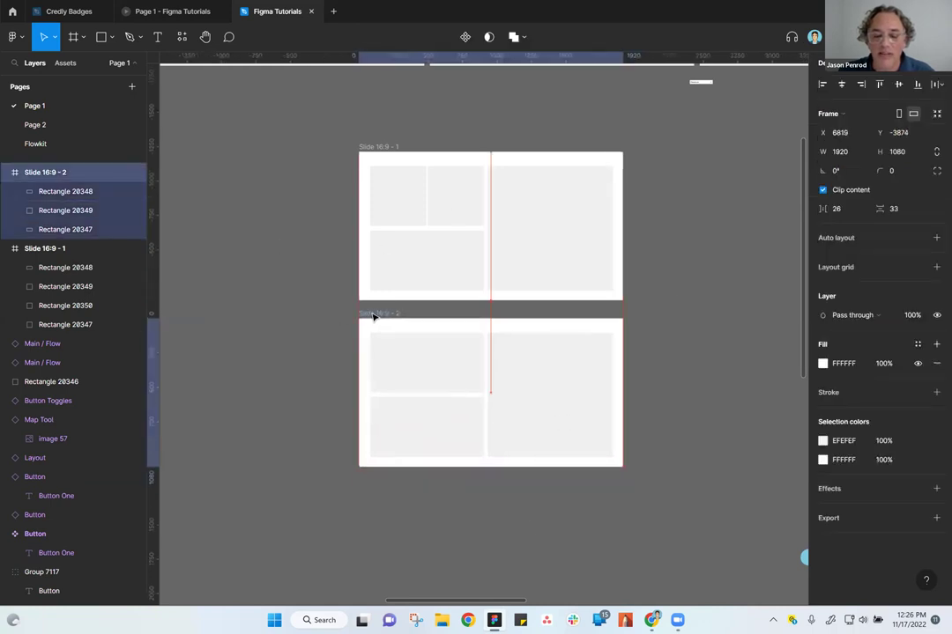
click(448, 473)
scroll(529, 522, up, 2)
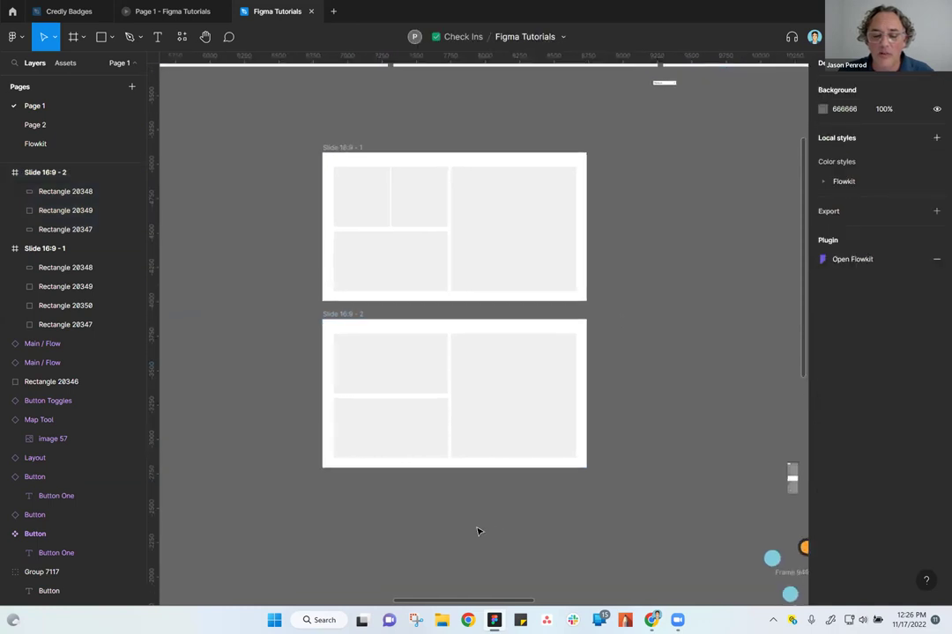
Insert the (All) dropdown component from the design system's native actions onto the canvas beside Slide 16:9 - 1, at about X 6375, Y -4994
scroll(480, 530, up, 1)
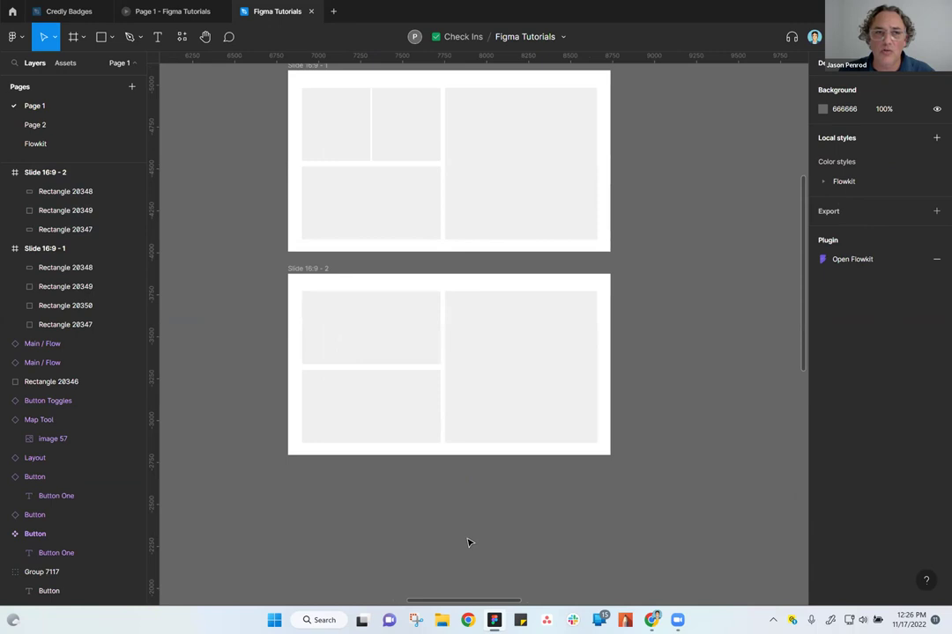
scroll(679, 353, up, 1)
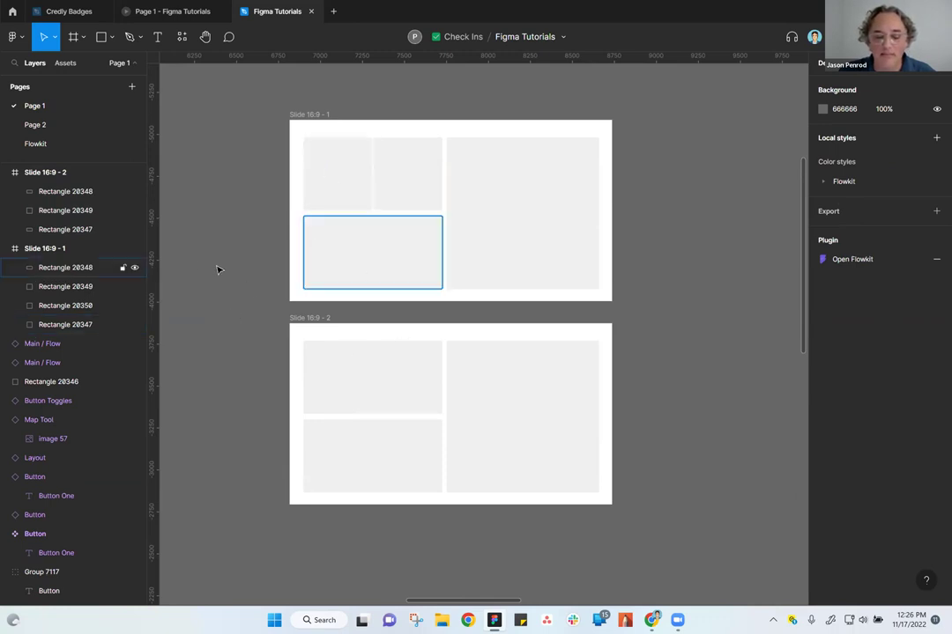
click(64, 63)
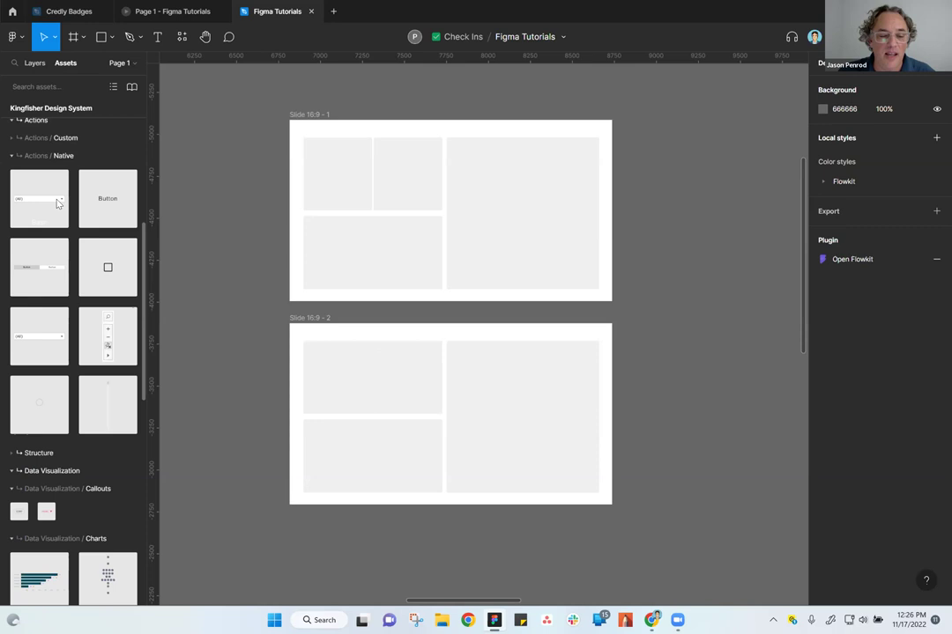
drag(107, 198, 226, 193)
Move the (All) dropdown into the upper-left corner of the first small rectangle in Slide 16:9 - 1, at about X 95, Y 117
scroll(251, 193, up, 5)
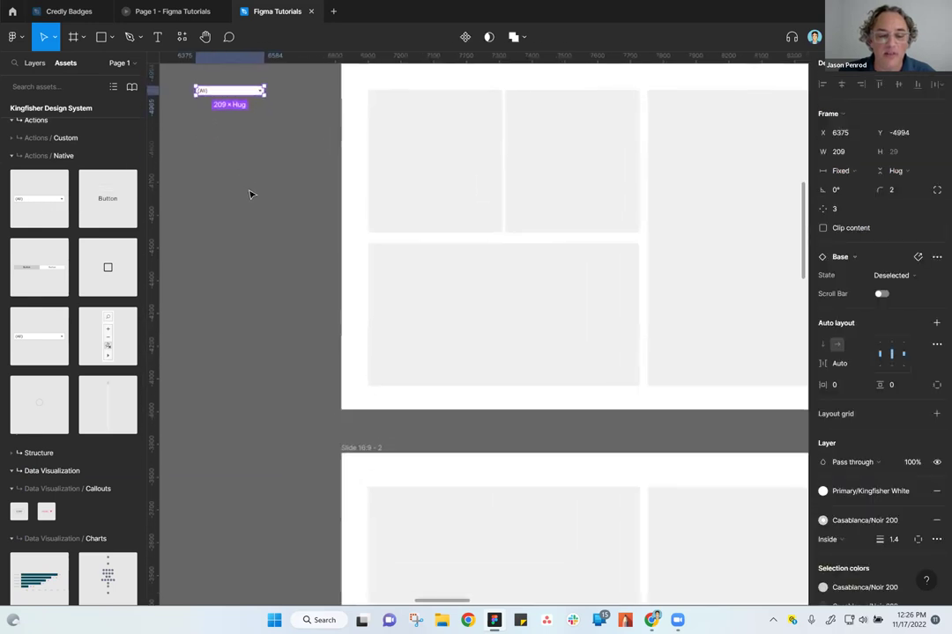
scroll(292, 197, up, 2)
drag(250, 141, 486, 161)
drag(297, 263, 218, 298)
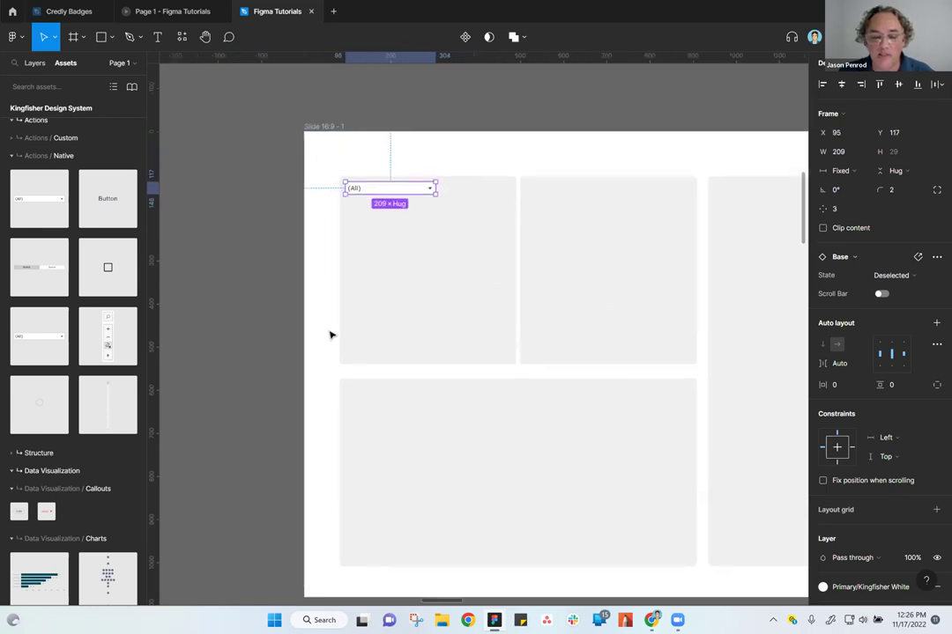
click(542, 127)
scroll(524, 248, right, 3)
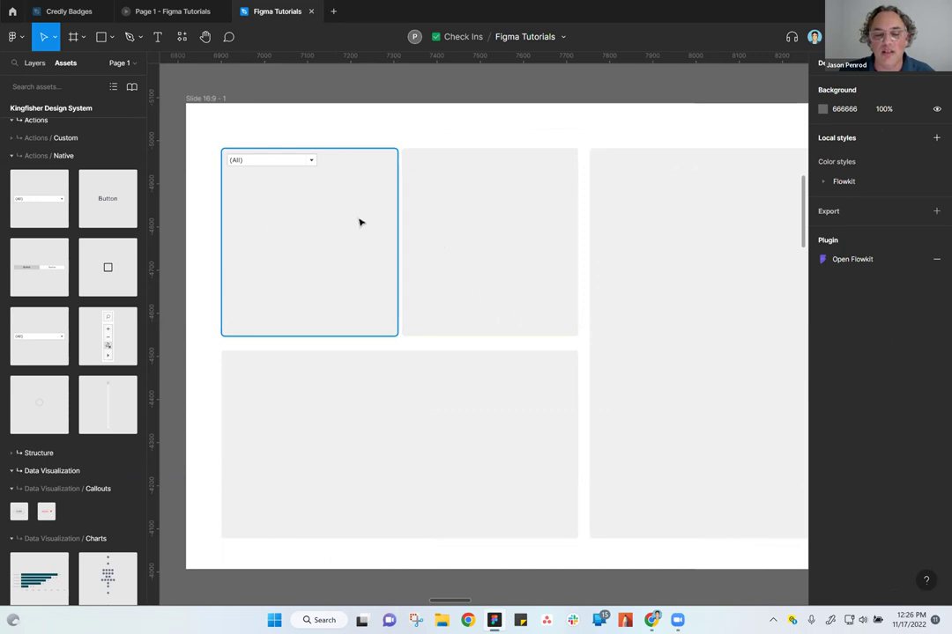
scroll(310, 265, down, 3)
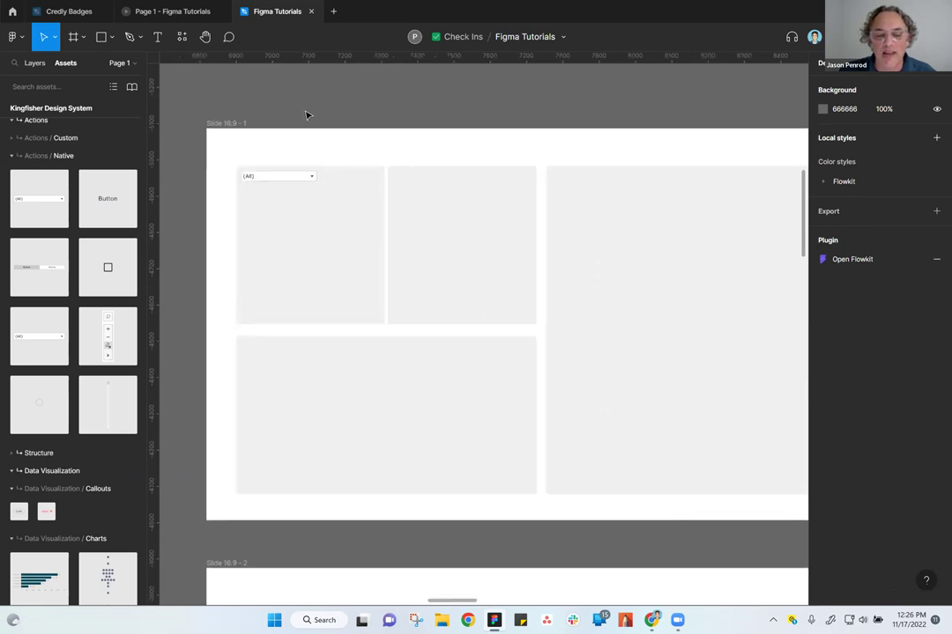
scroll(361, 147, up, 1)
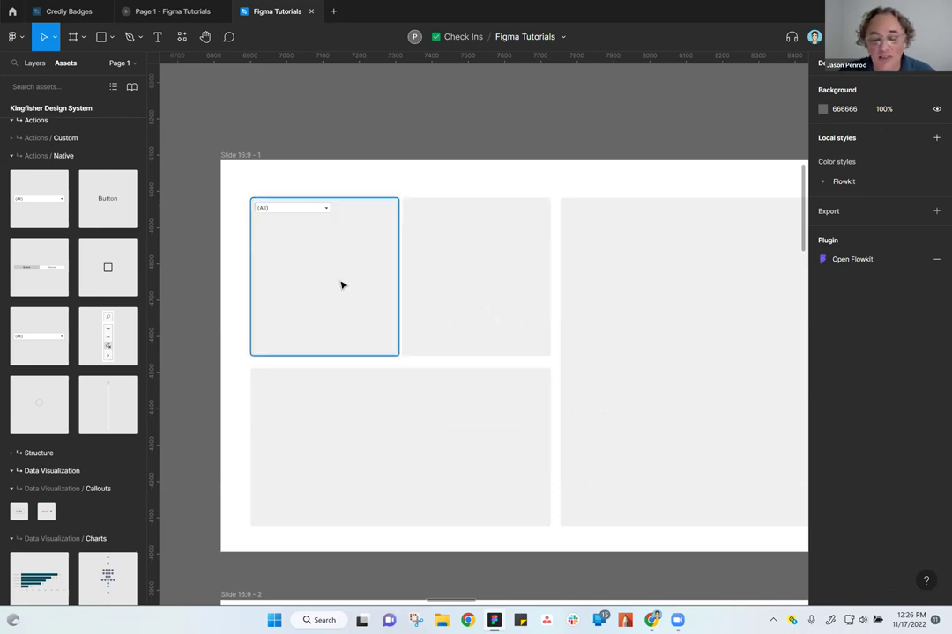
scroll(410, 124, down, 5)
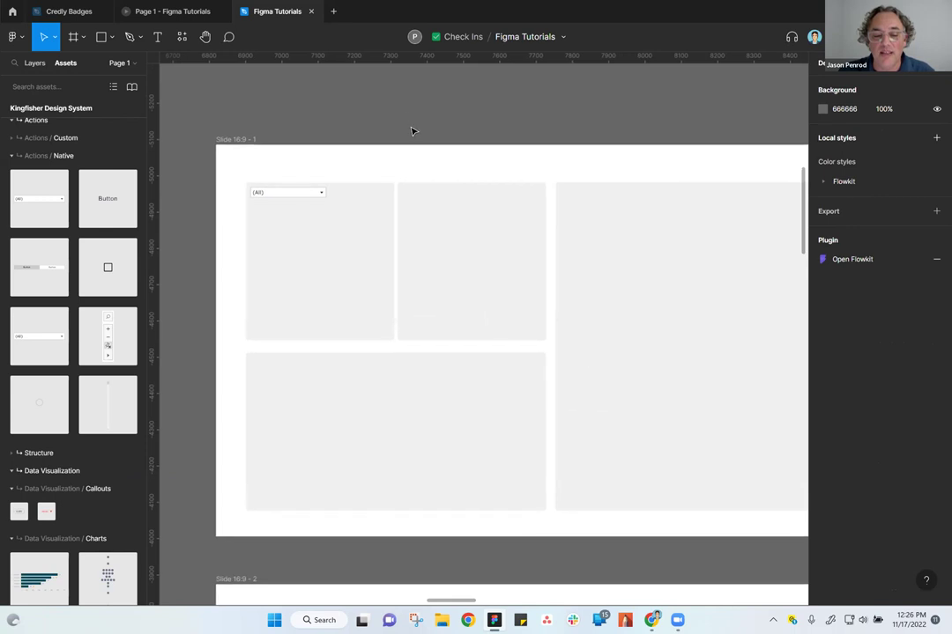
scroll(442, 128, right, 3)
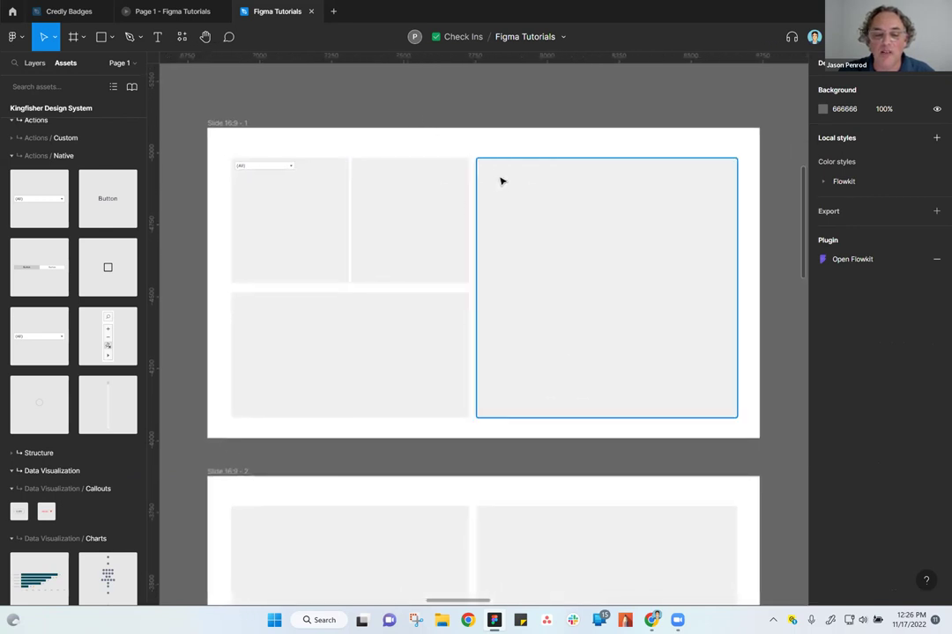